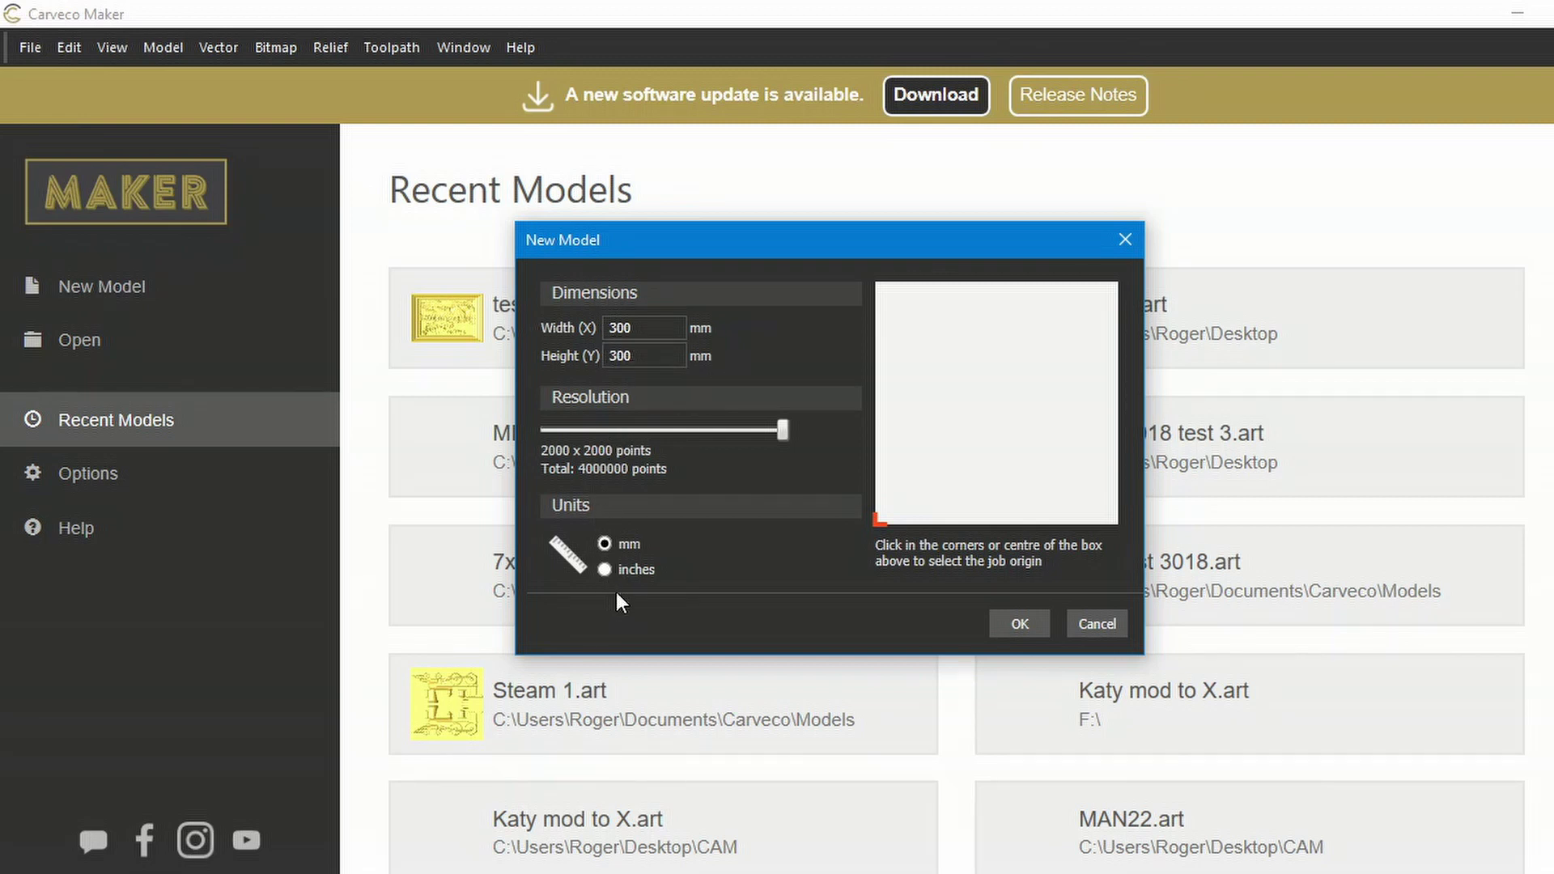
# Step: Create a new model in inches, 36 wide by 24 high, with the job origin at the centre
pyautogui.click(604, 569)
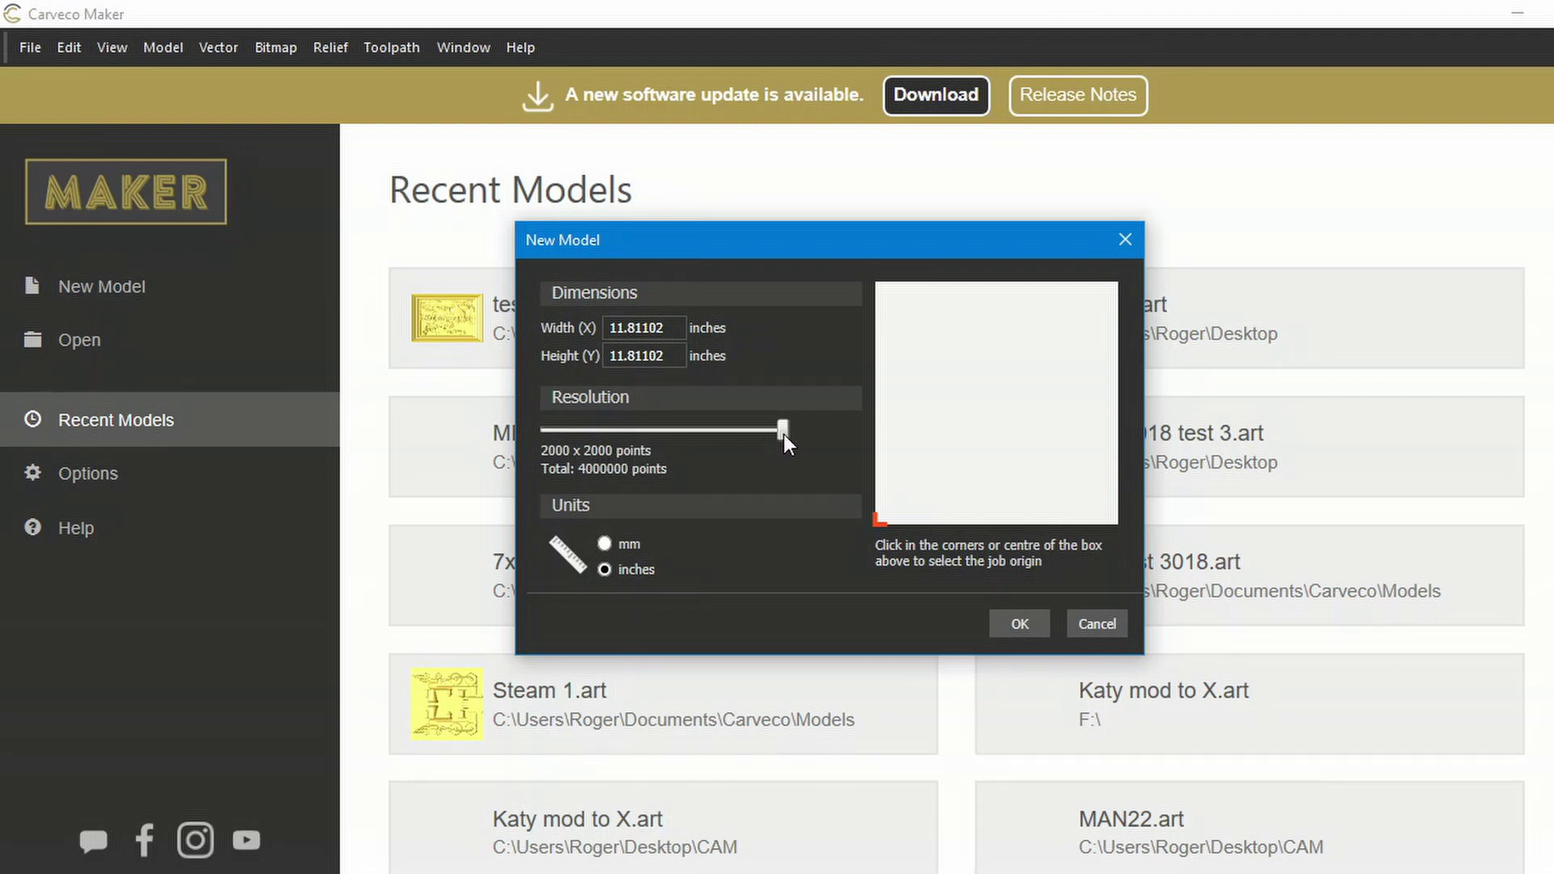
pyautogui.moveTo(672, 329); pyautogui.dragTo(630, 333)
pyautogui.write('36')
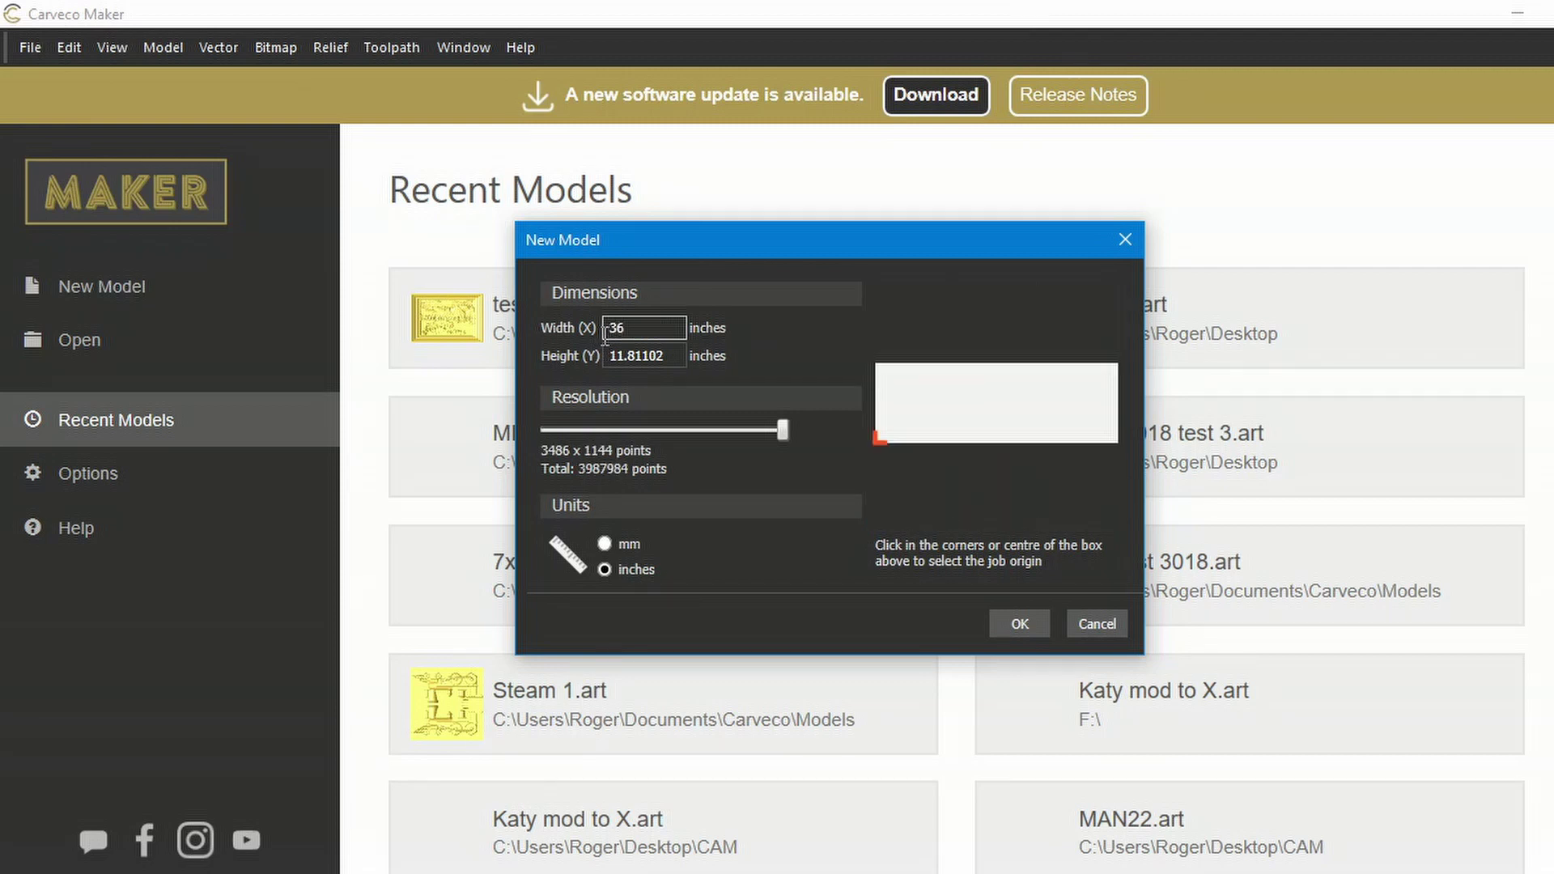
pyautogui.moveTo(677, 357); pyautogui.dragTo(609, 358)
pyautogui.write('24')
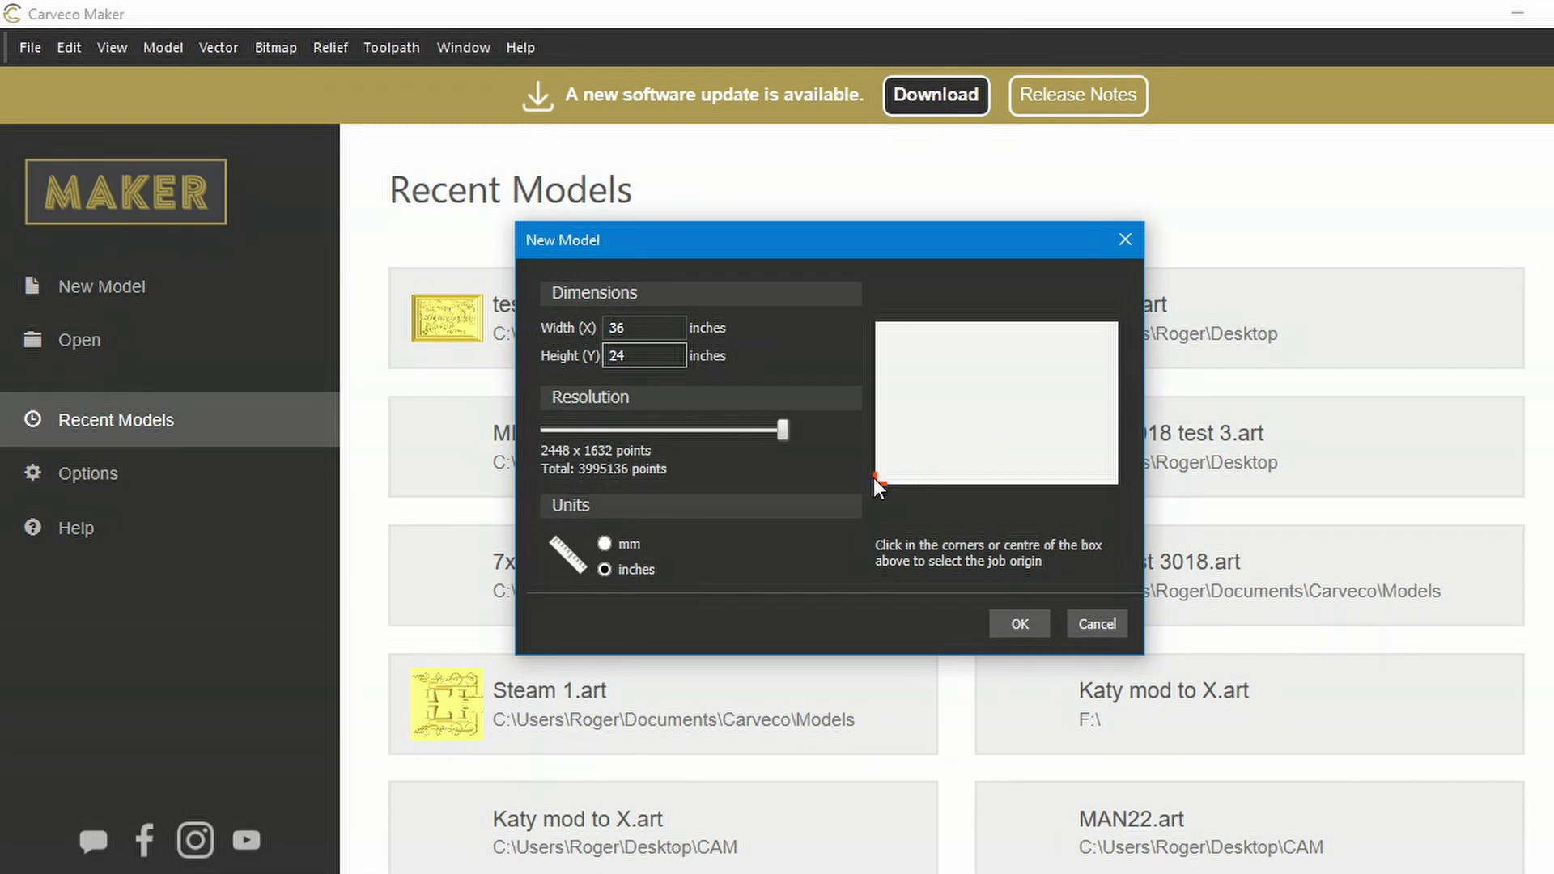
pyautogui.click(998, 400)
pyautogui.click(1021, 624)
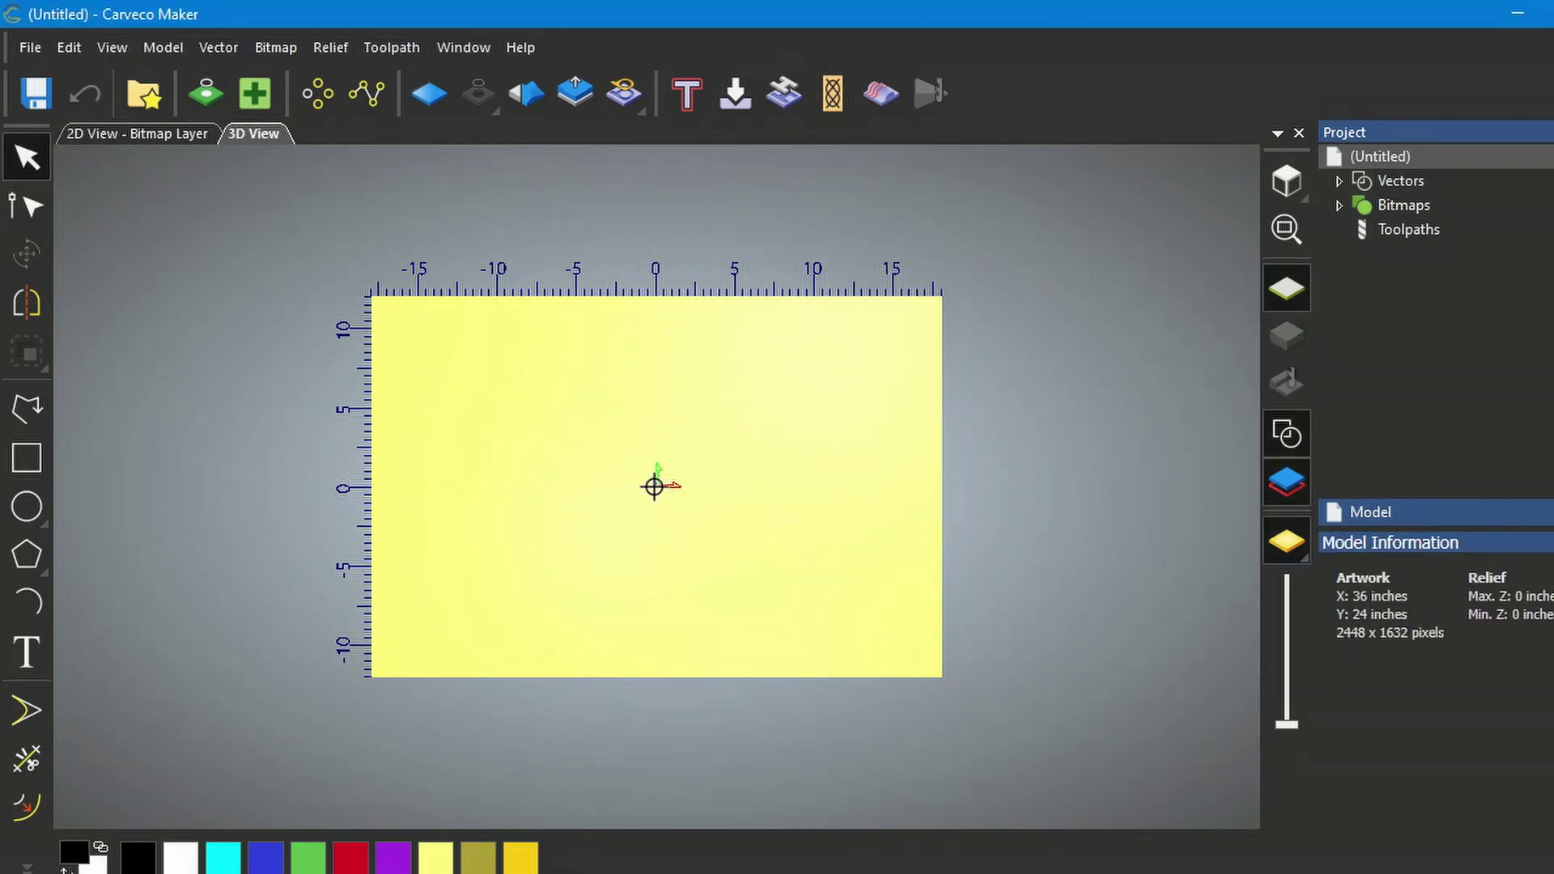
# Step: Place the Square frame from the relief clipart library's Frames category at the centre of the model
pyautogui.scroll(2, 654, 486)
pyautogui.scroll(2, 654, 487)
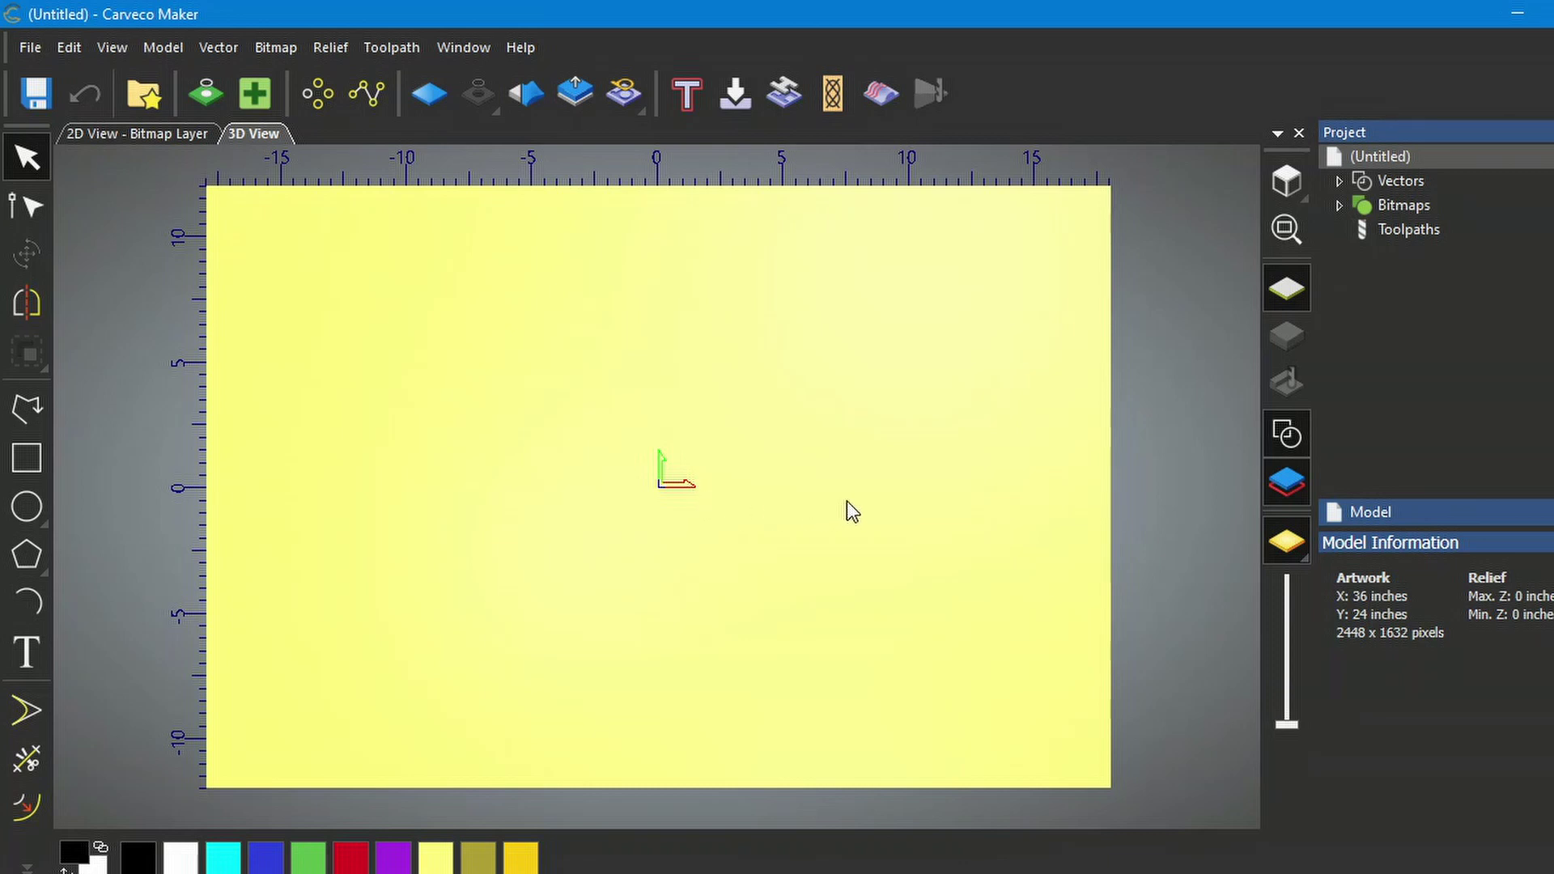
pyautogui.click(157, 100)
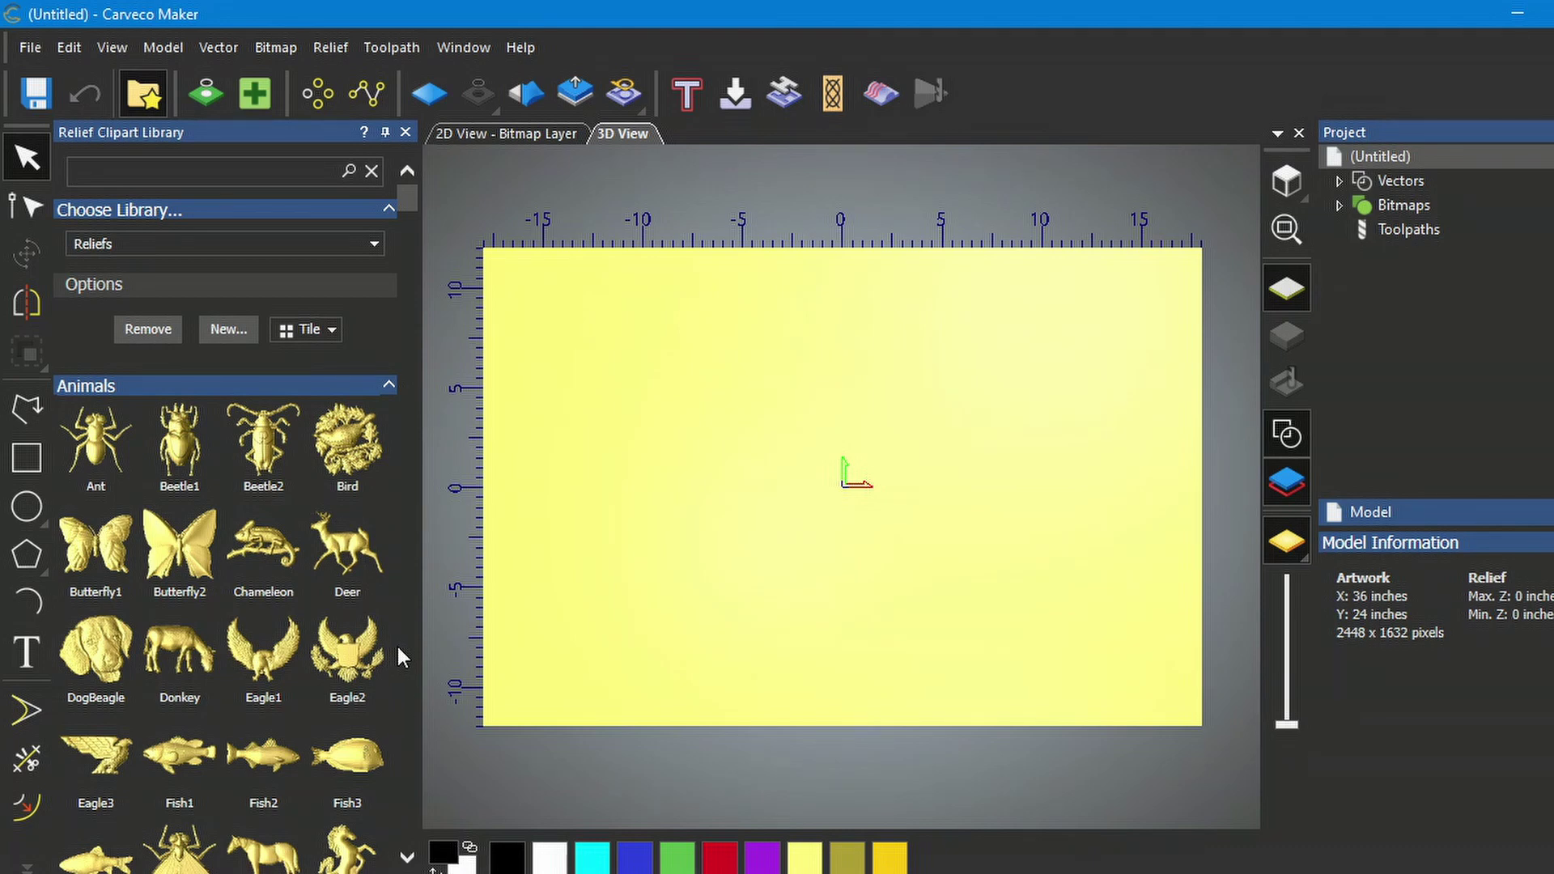
pyautogui.scroll(-5, 396, 643)
pyautogui.scroll(-6, 400, 641)
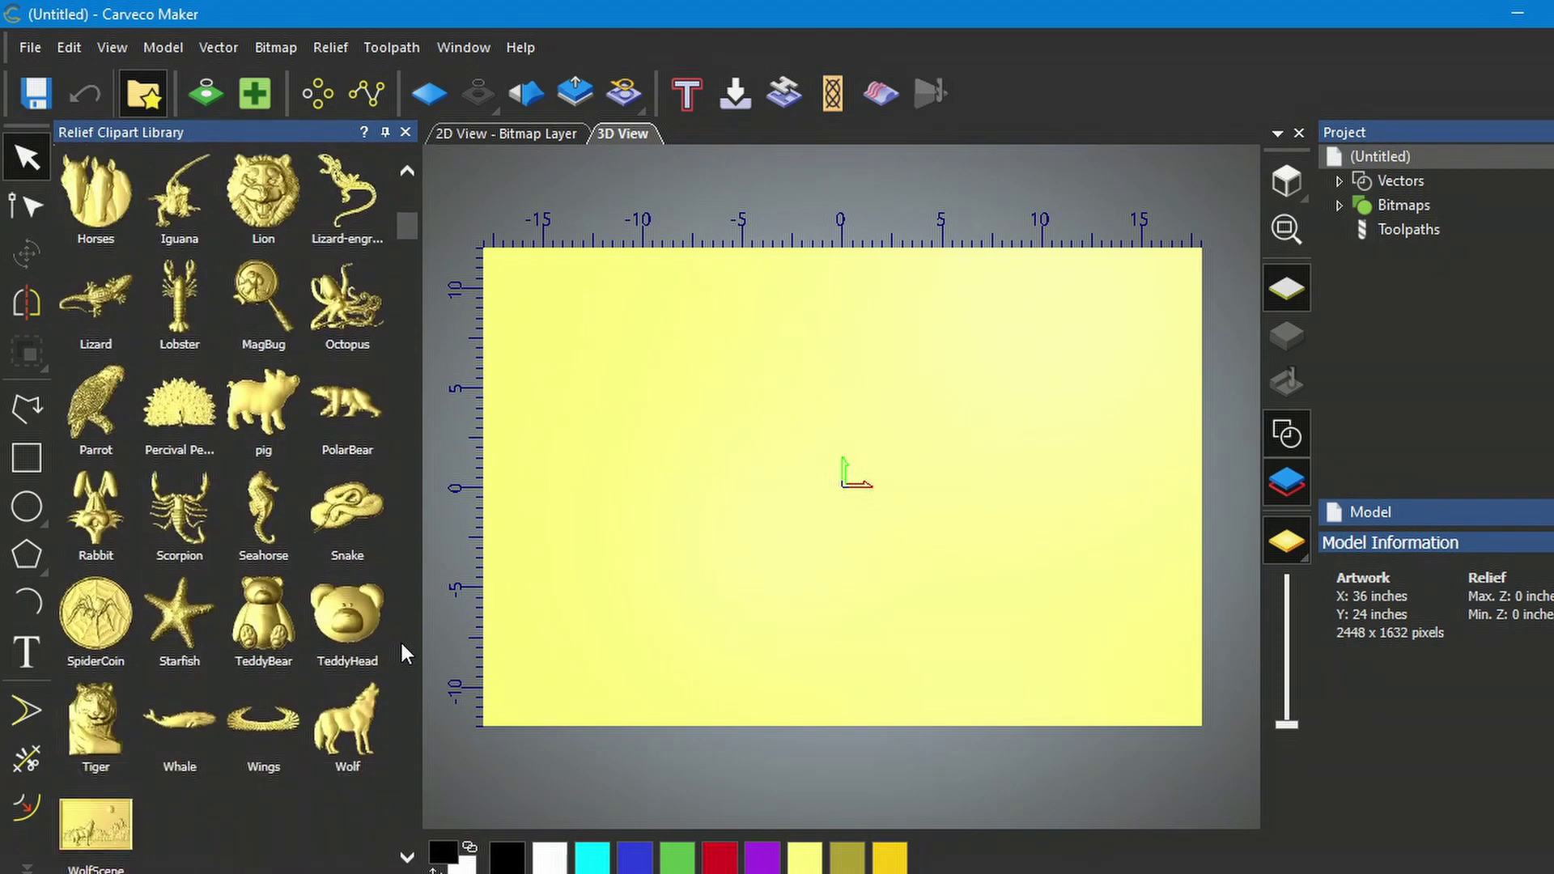
pyautogui.scroll(-6, 401, 639)
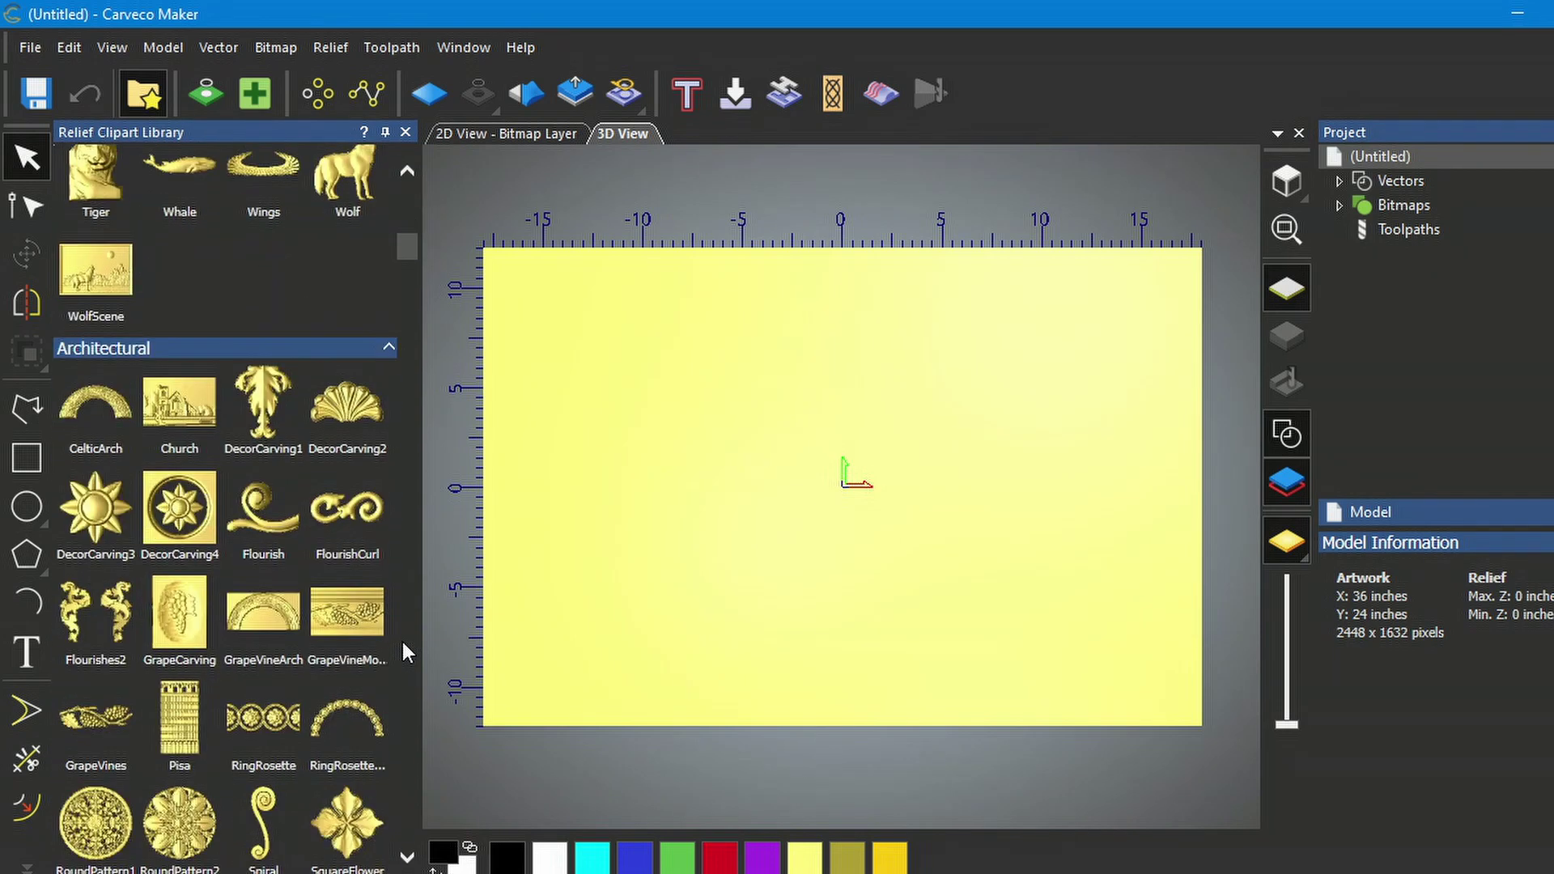
pyautogui.scroll(-6, 405, 643)
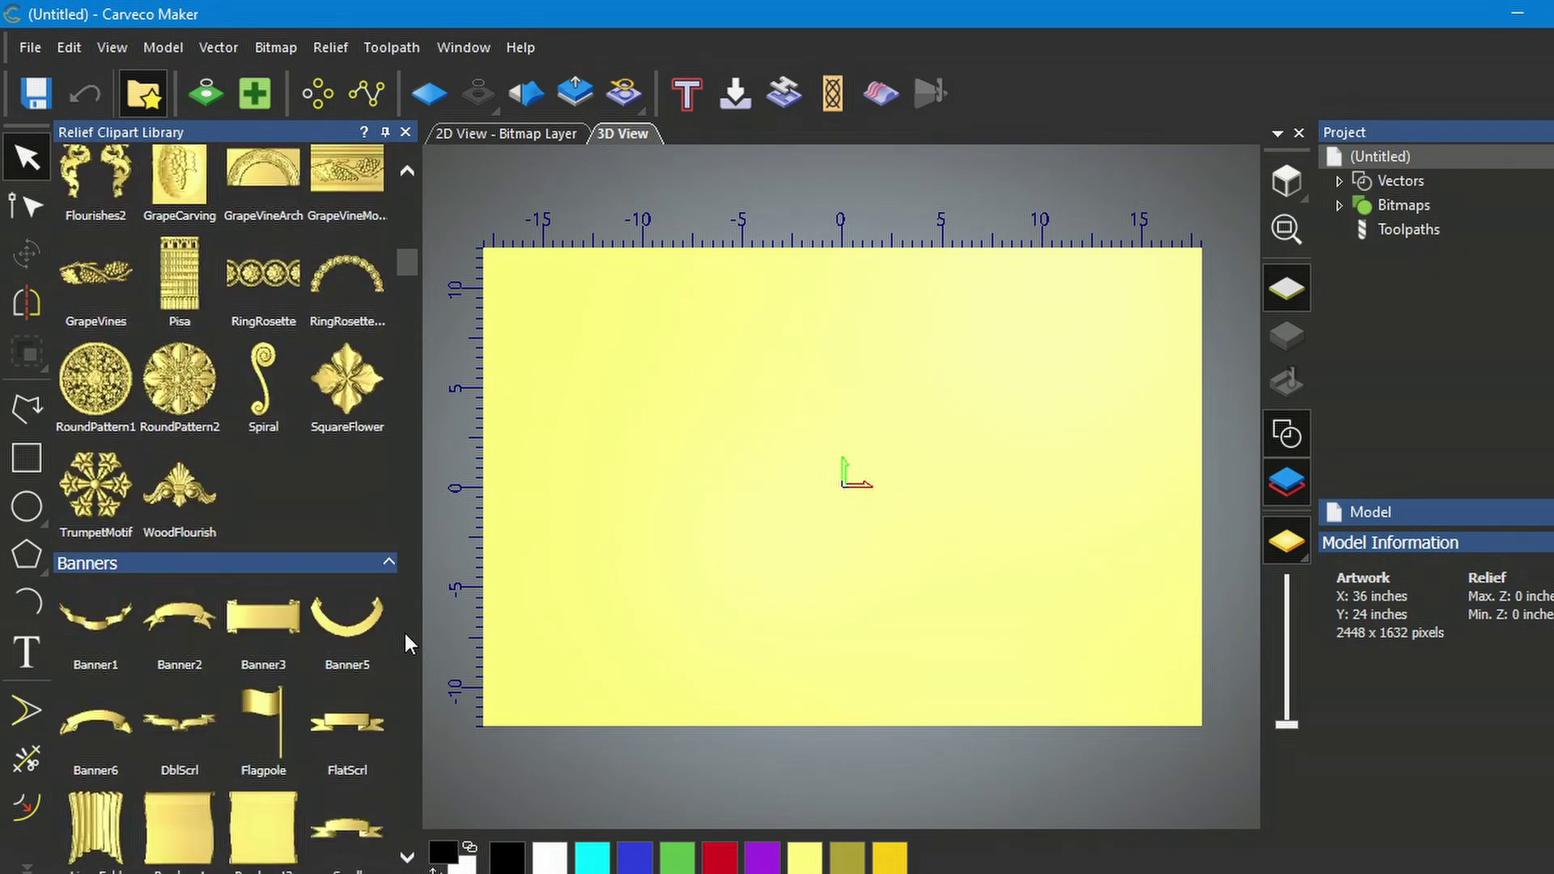
pyautogui.scroll(-6, 410, 635)
pyautogui.scroll(-6, 411, 631)
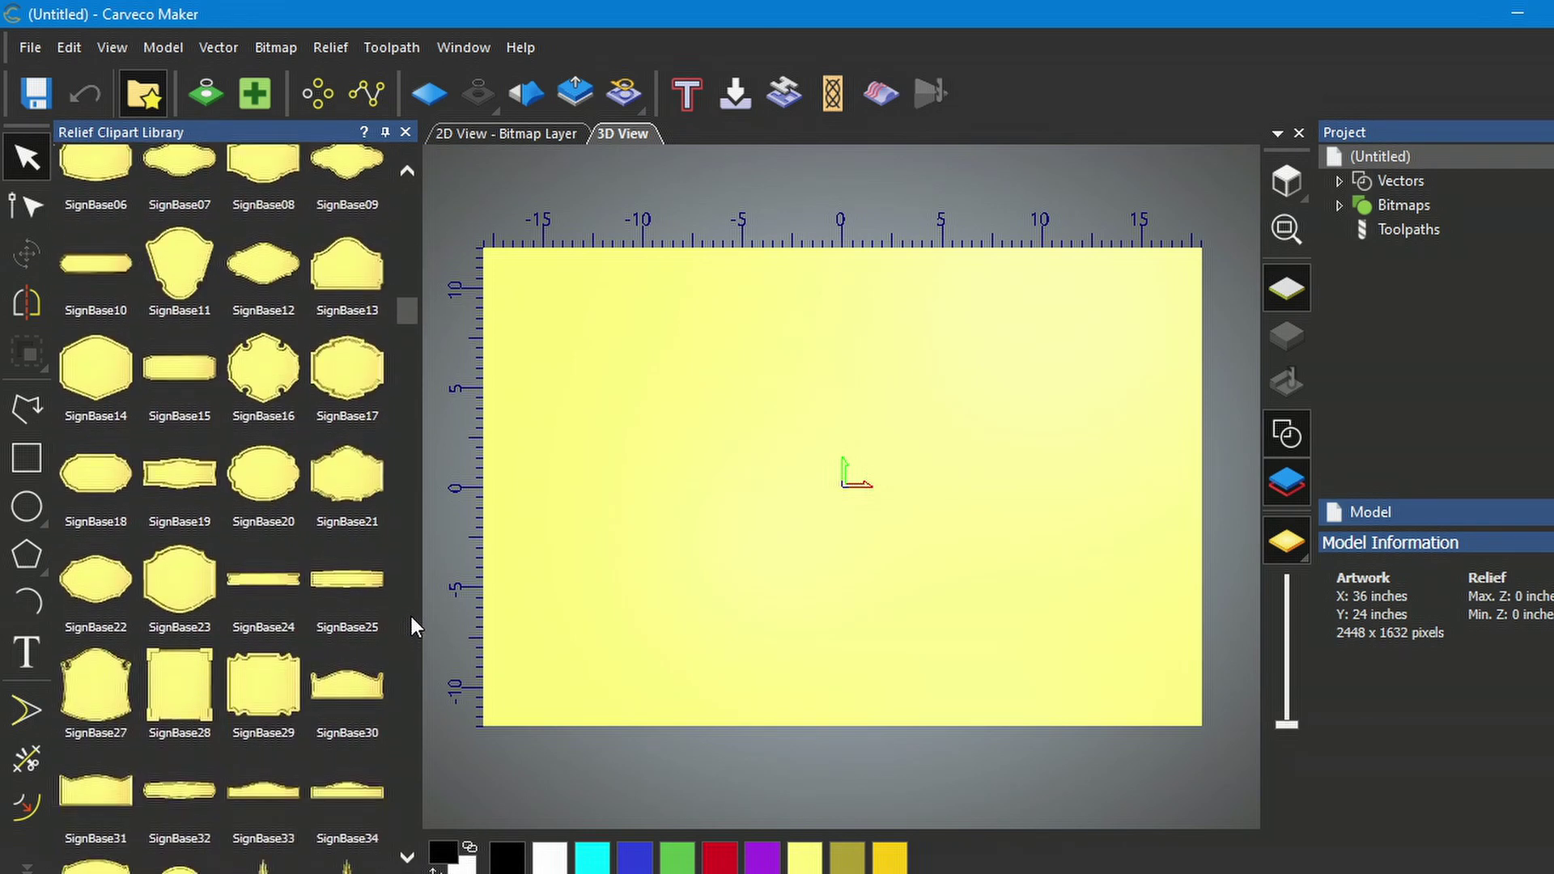
pyautogui.scroll(-10, 413, 627)
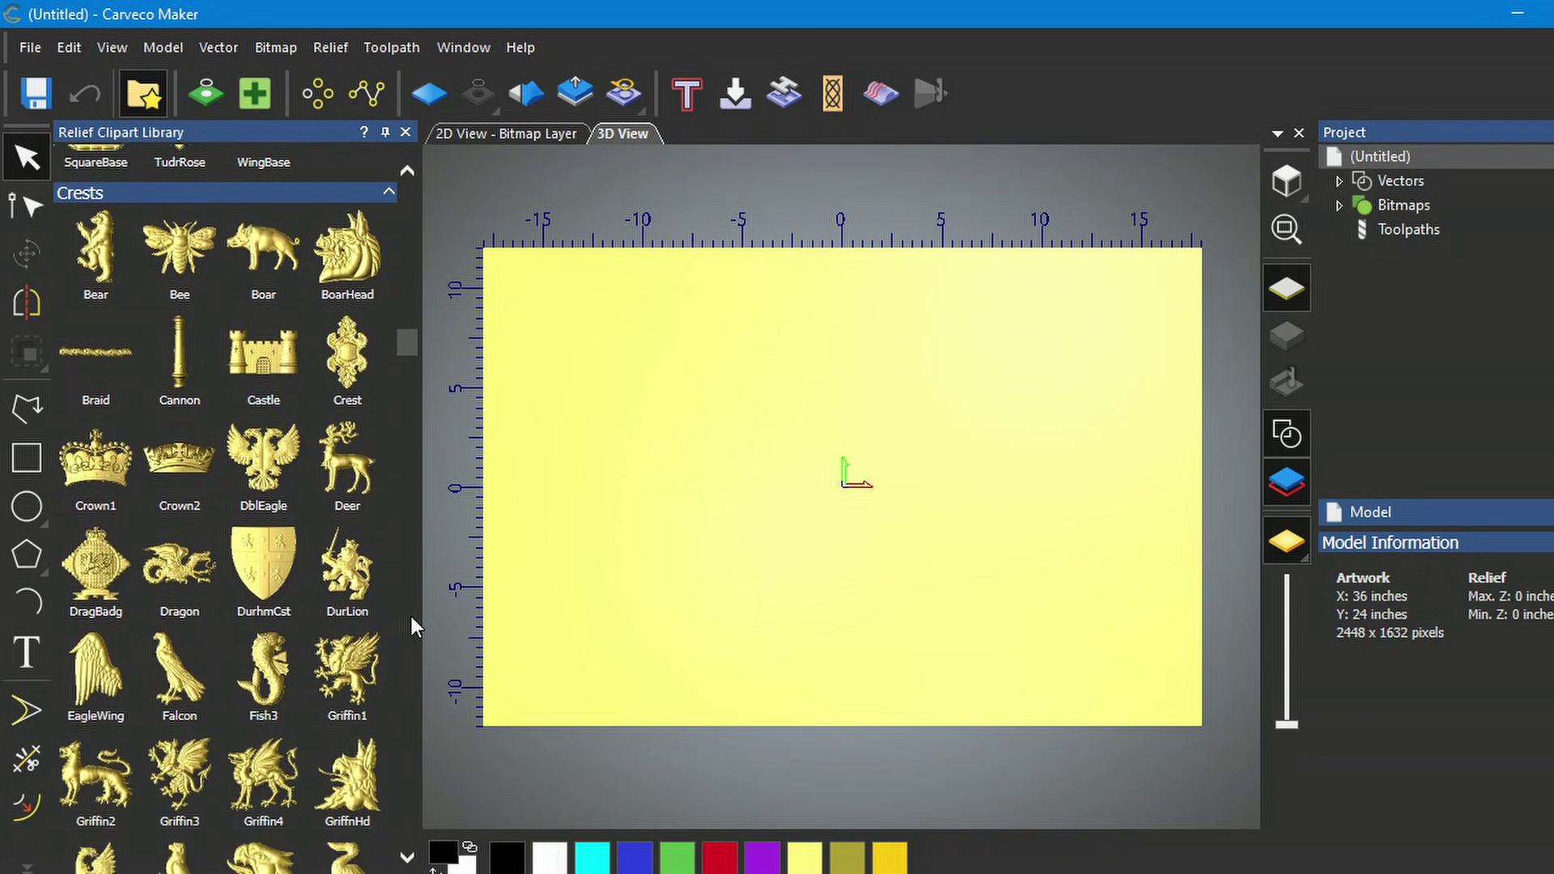
pyautogui.scroll(-5, 414, 610)
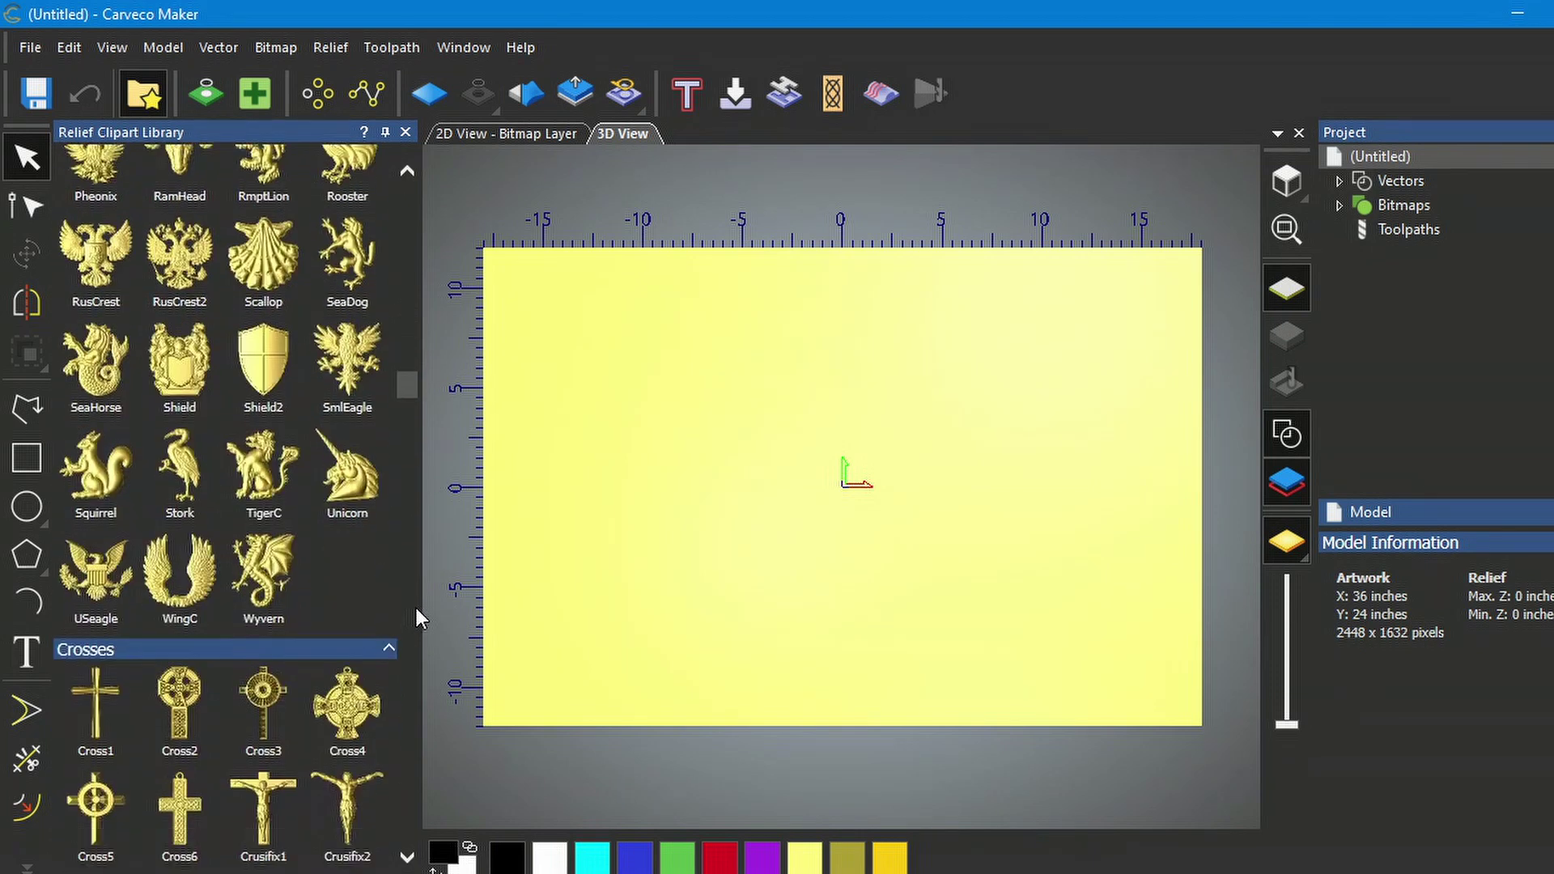
pyautogui.scroll(-9, 385, 554)
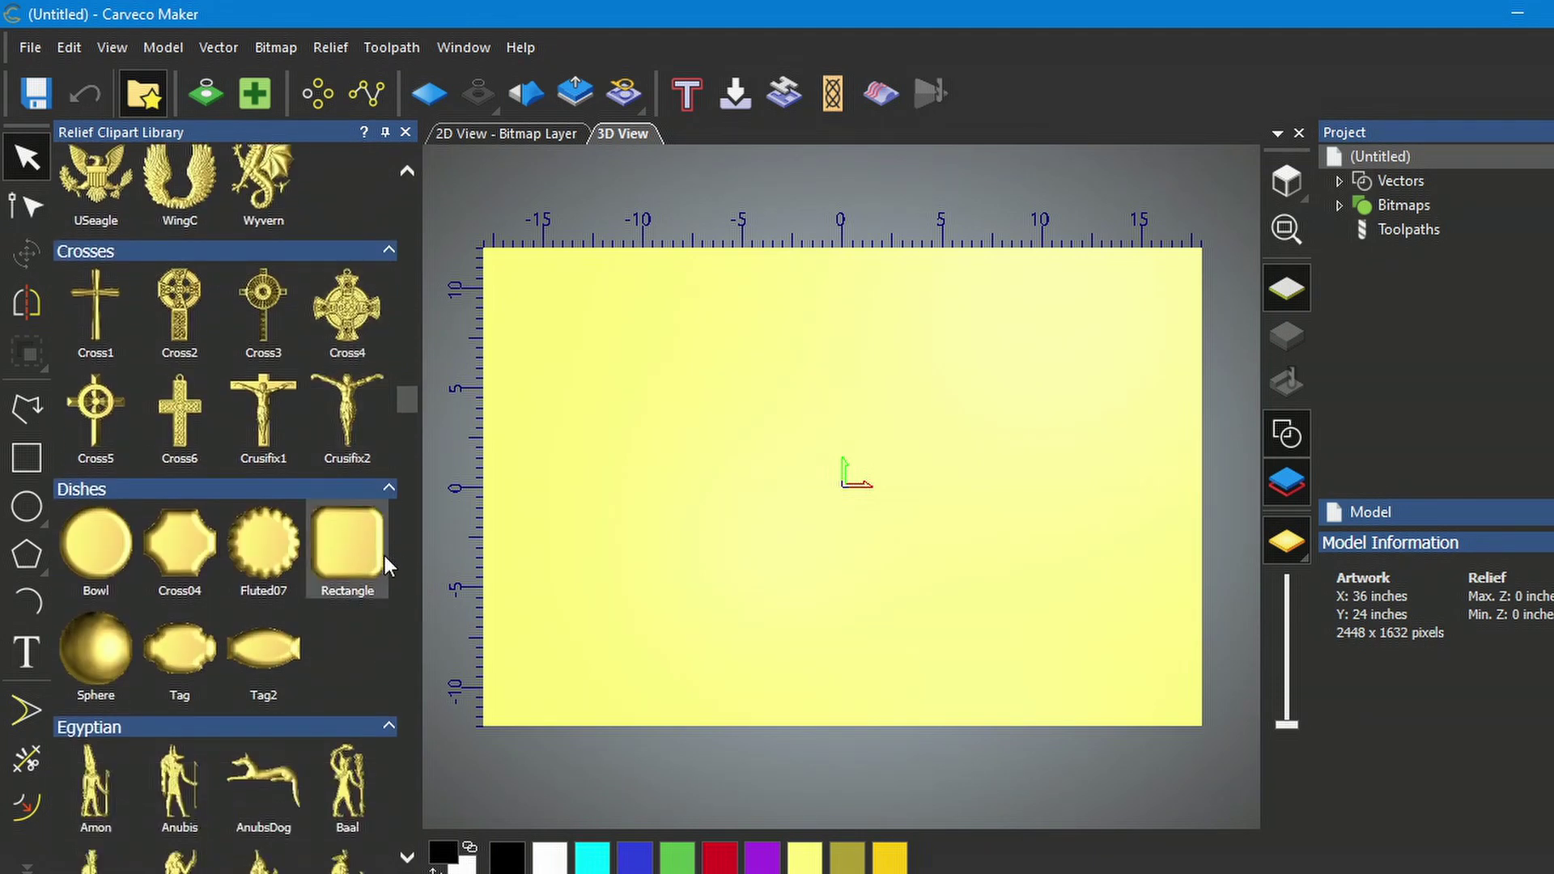
pyautogui.scroll(-6, 387, 551)
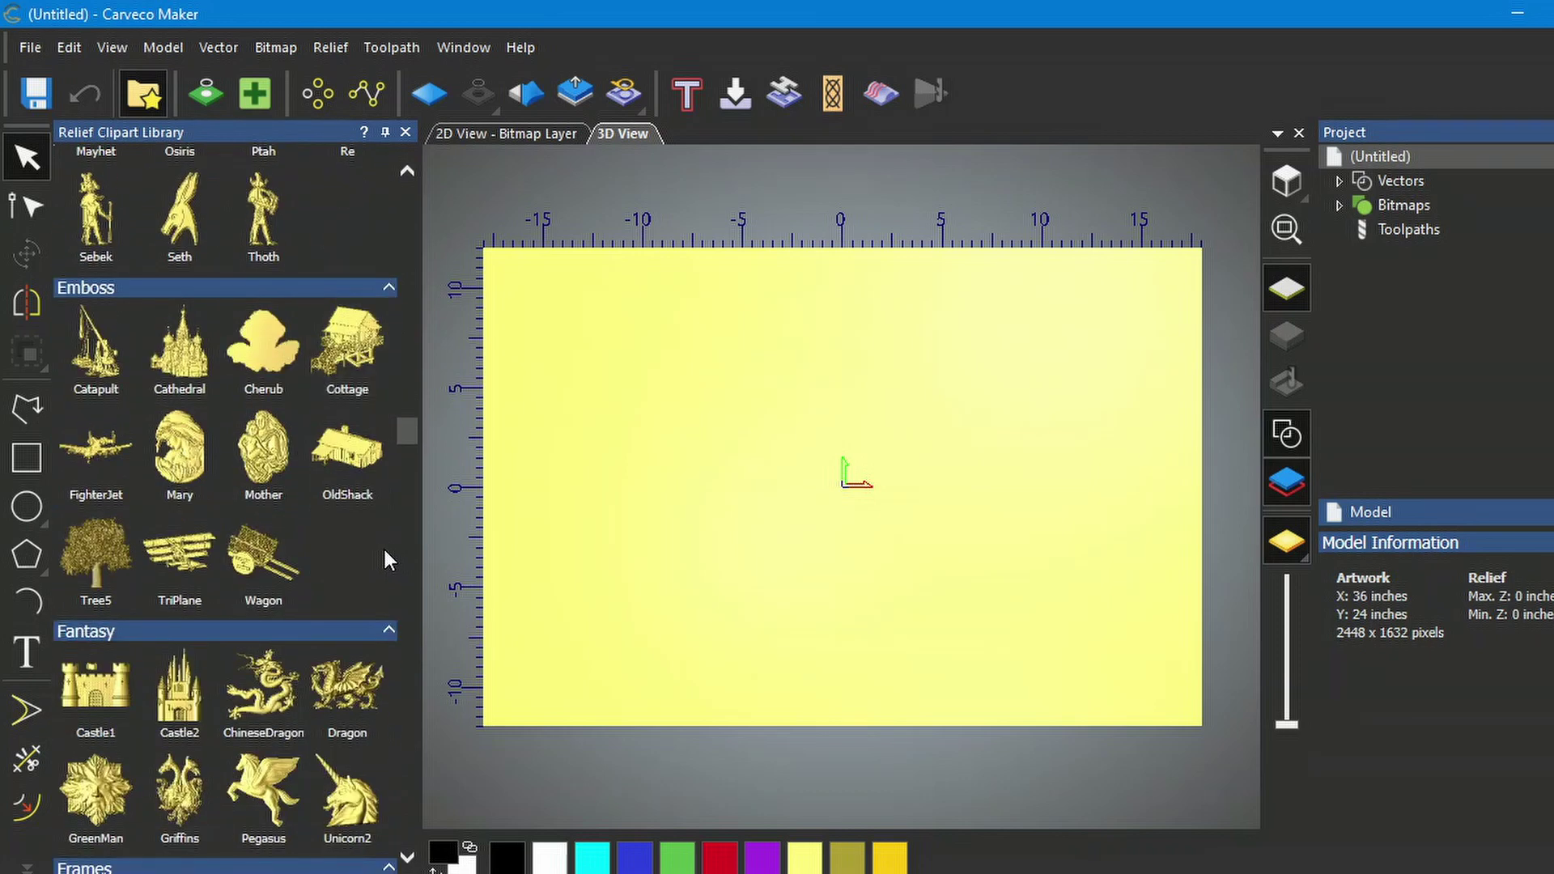
pyautogui.scroll(-2, 379, 549)
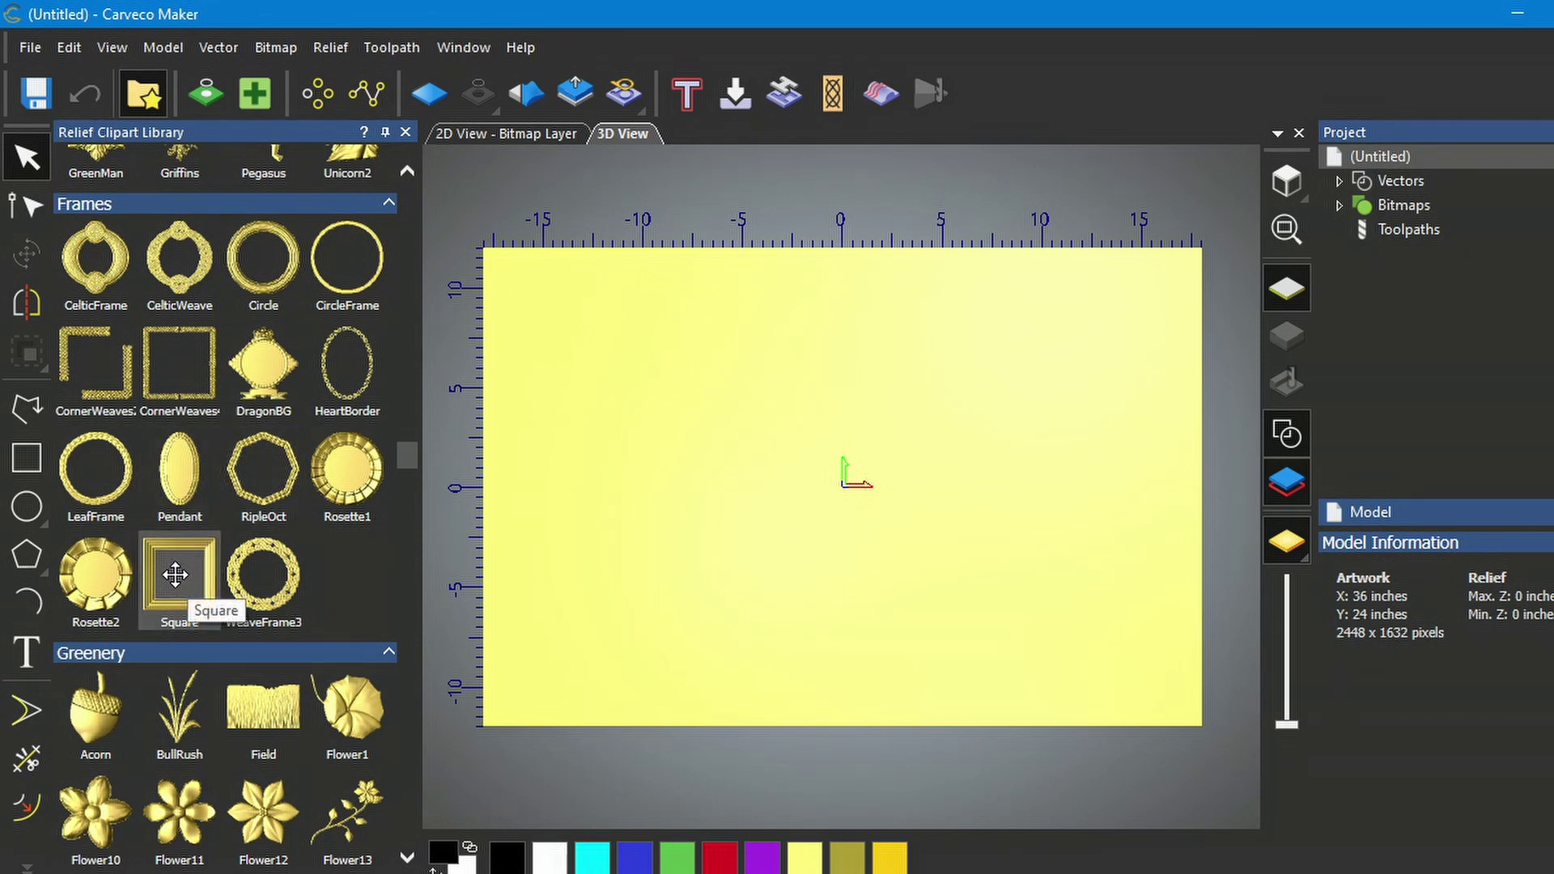
pyautogui.moveTo(175, 575); pyautogui.dragTo(837, 490)
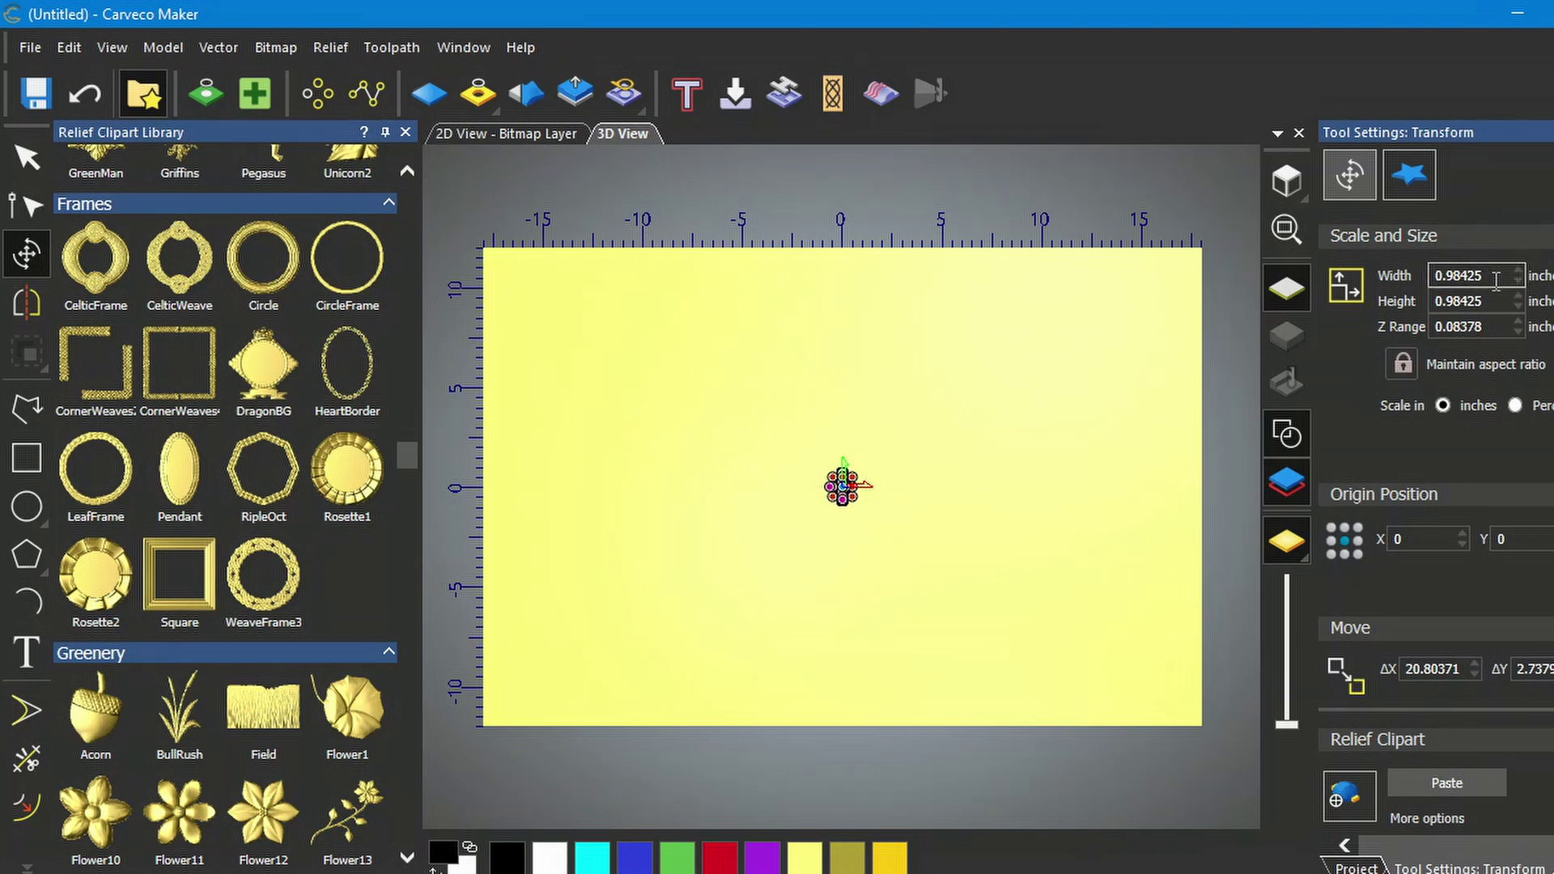
# Step: Resize the square frame to 36 inches wide and 24 inches high with a Z range of 2.0, without maintaining aspect ratio
pyautogui.moveTo(1494, 277); pyautogui.dragTo(1431, 285)
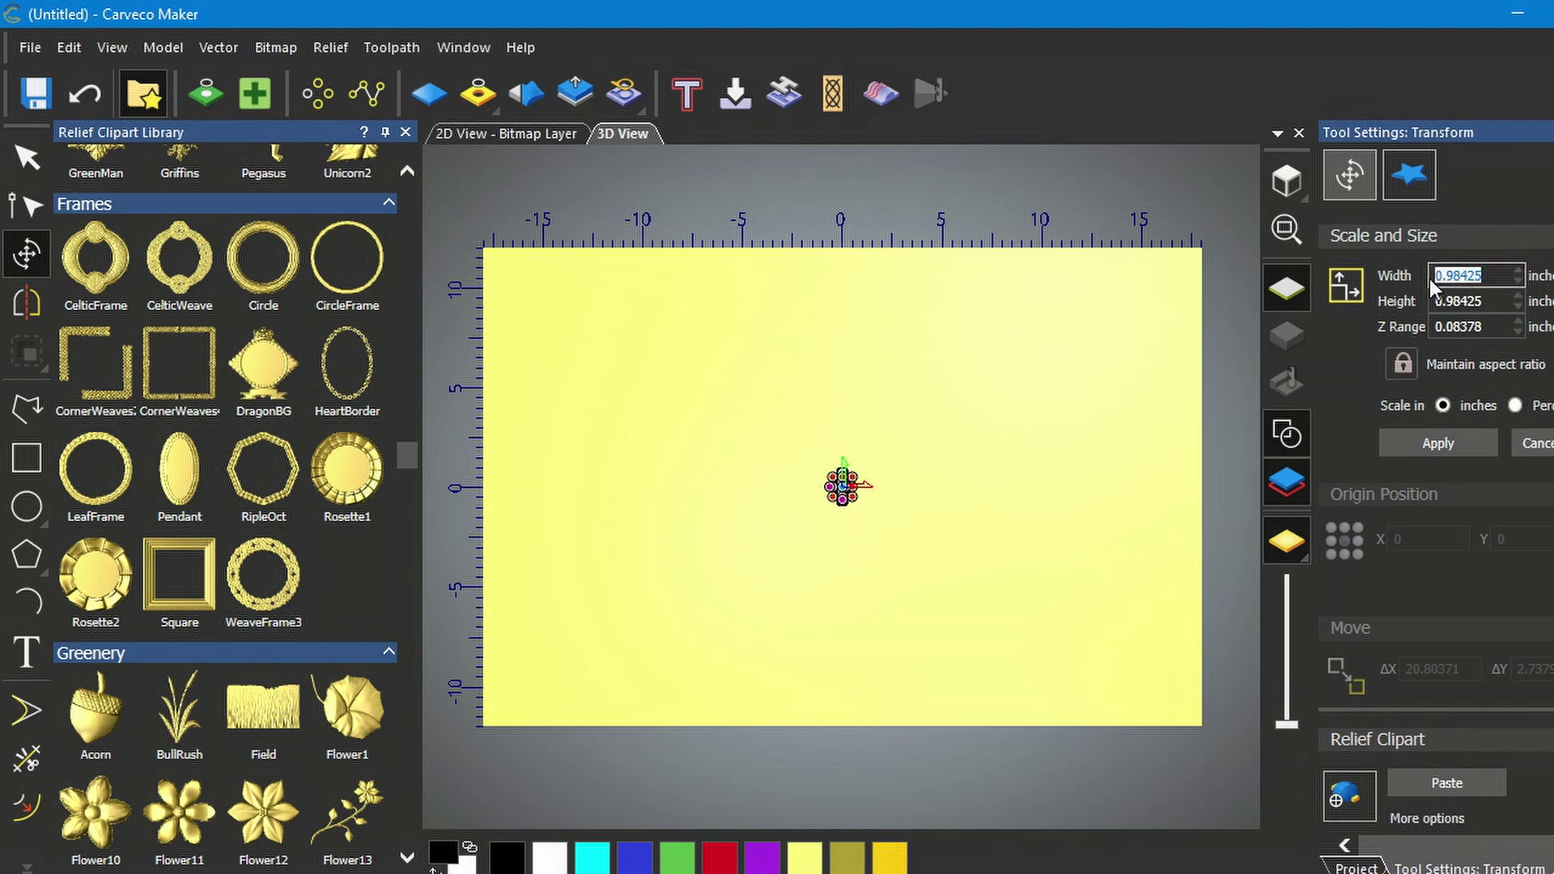
pyautogui.write('36')
pyautogui.click(1461, 303)
pyautogui.moveTo(1461, 303); pyautogui.dragTo(1431, 299)
pyautogui.write('24')
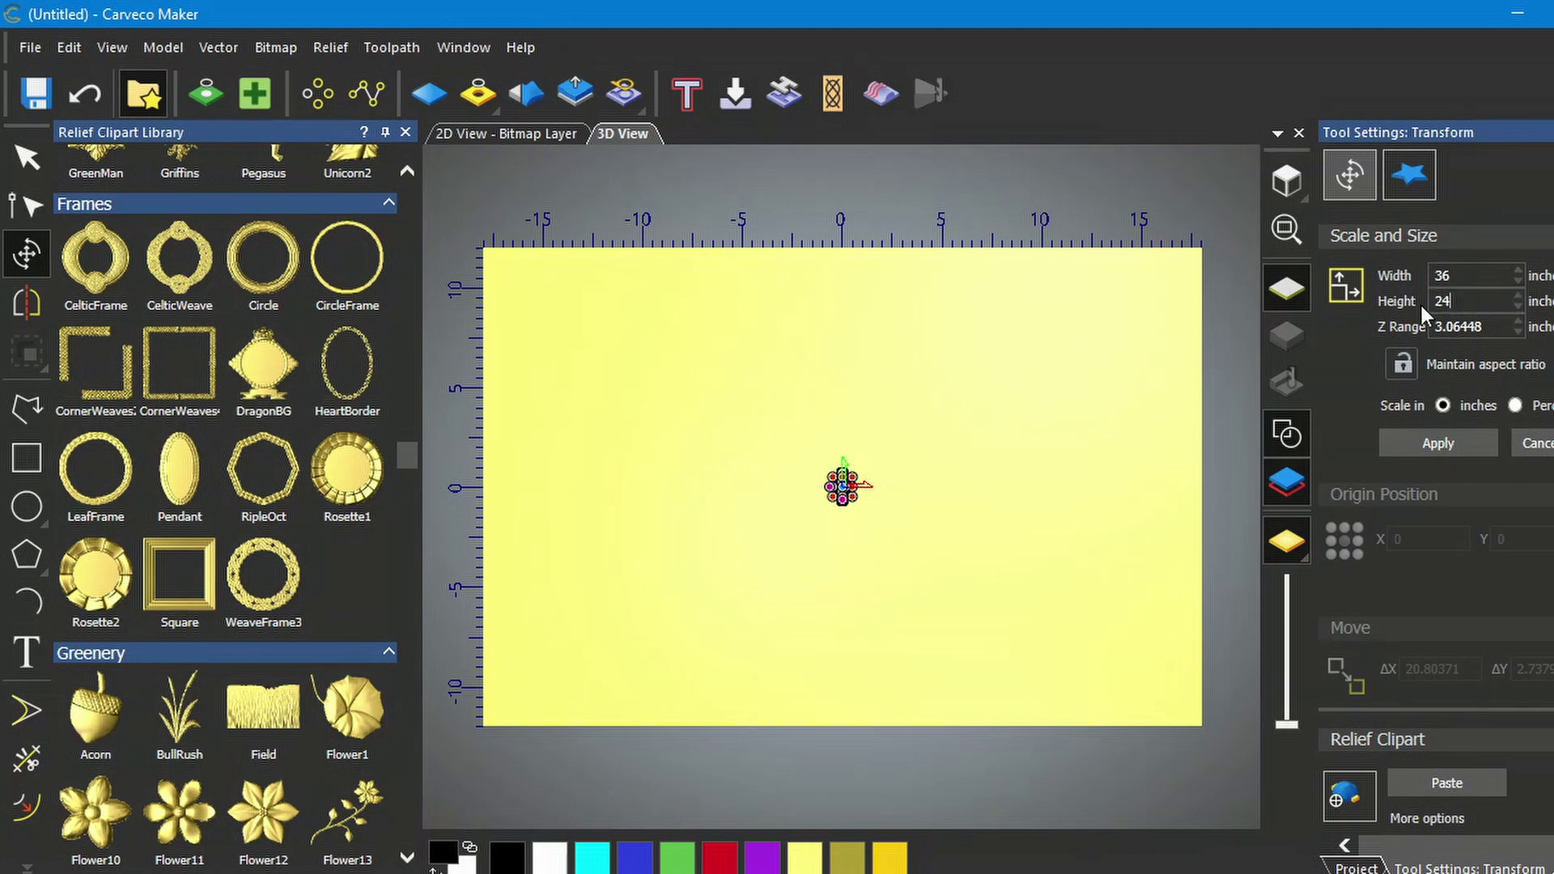
pyautogui.moveTo(1515, 326); pyautogui.dragTo(1449, 342)
pyautogui.moveTo(1493, 327); pyautogui.dragTo(1430, 333)
pyautogui.click(1440, 445)
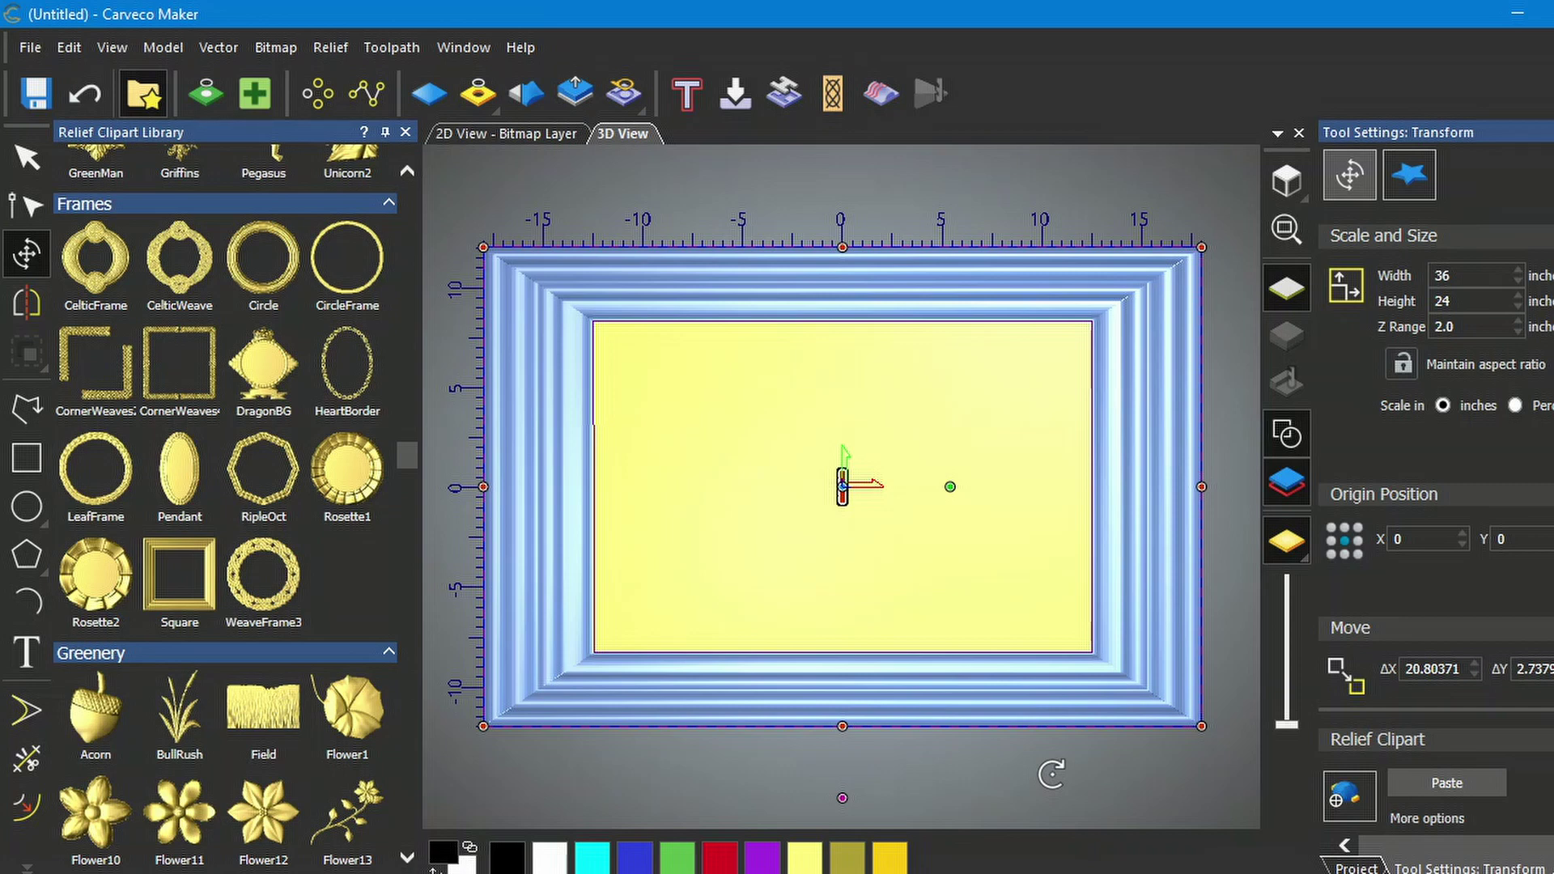
# Step: Cycle through the clipart combine modes and paste the centred frame into the relief
pyautogui.click(1396, 541)
pyautogui.click(1348, 801)
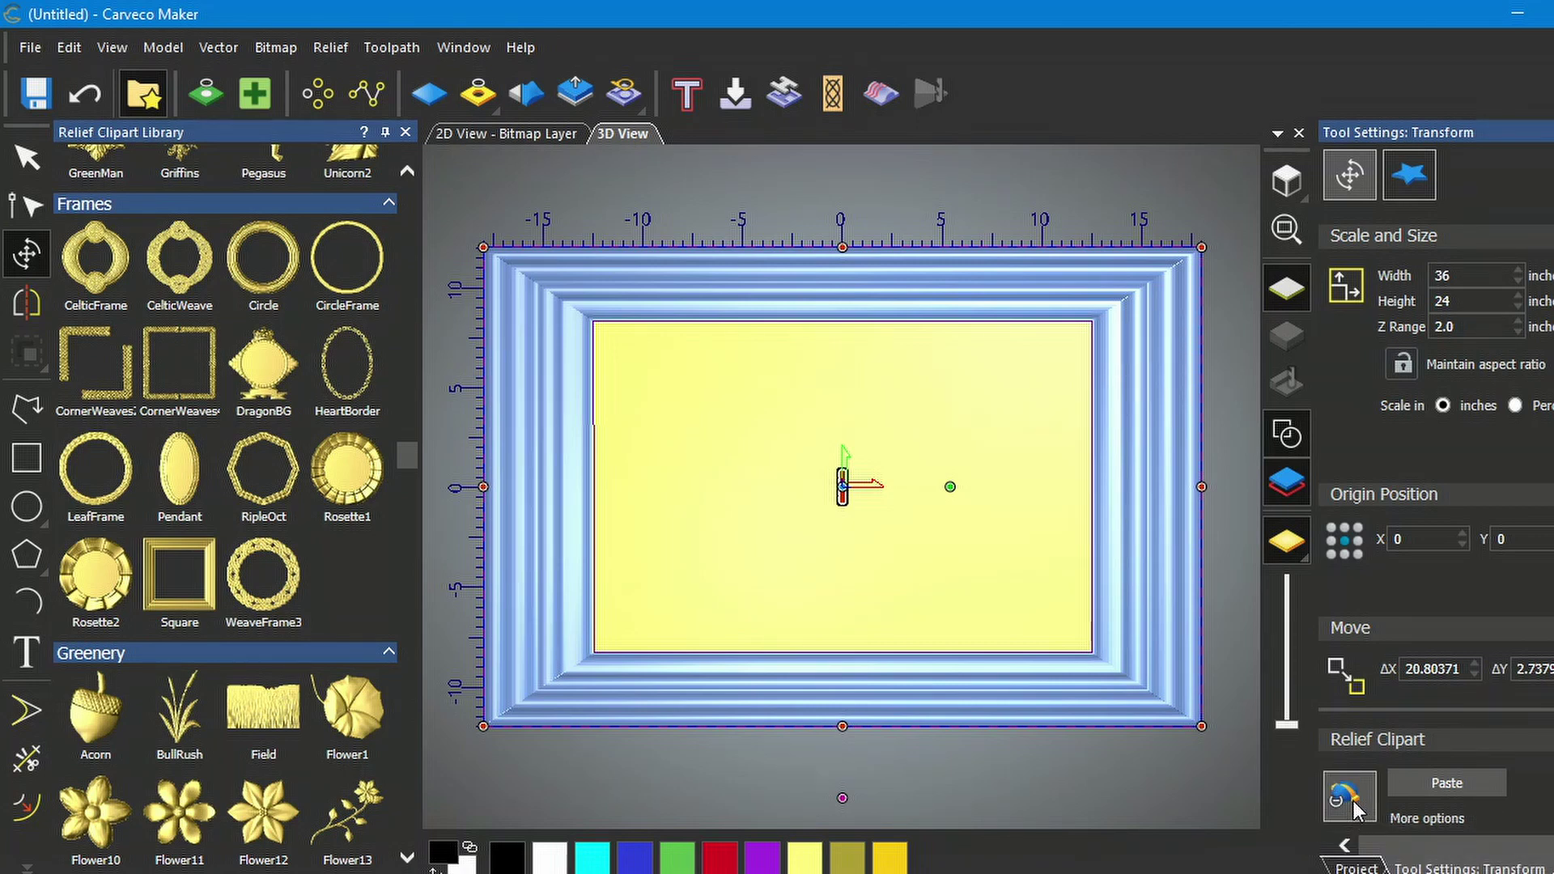
pyautogui.click(1351, 800)
pyautogui.click(1351, 797)
pyautogui.click(1354, 800)
pyautogui.click(1353, 801)
pyautogui.click(1449, 783)
pyautogui.click(1448, 784)
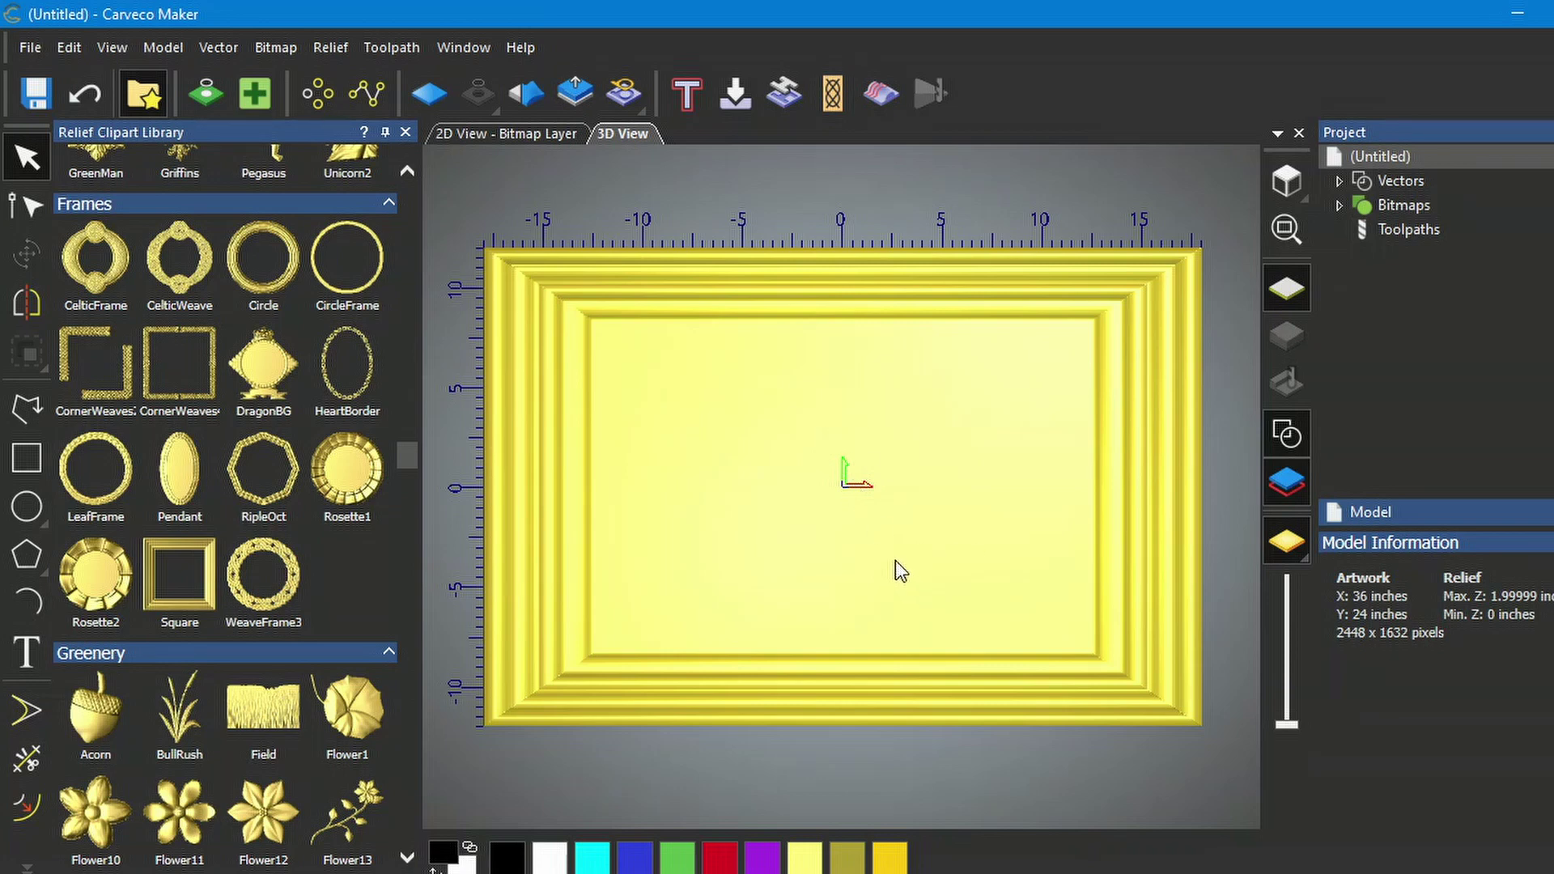
# Step: Place the Mountains2 clipart from the Greenery category in the framed panel's upper right, centred at about X 4.4, Y 5.2 inches
pyautogui.moveTo(896, 555); pyautogui.dragTo(893, 603)
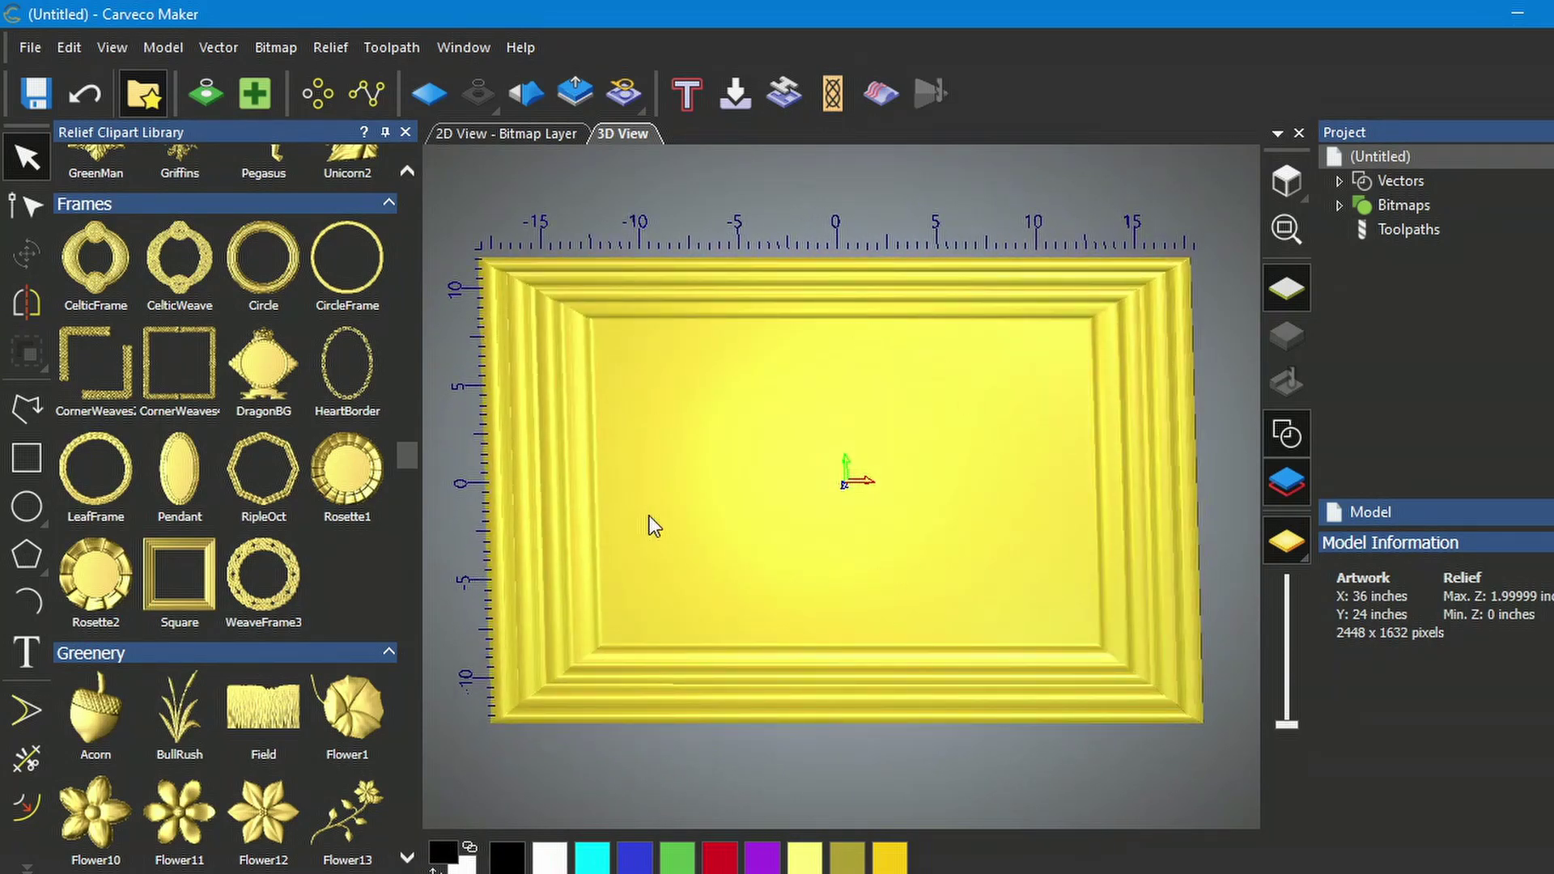
pyautogui.click(1287, 184)
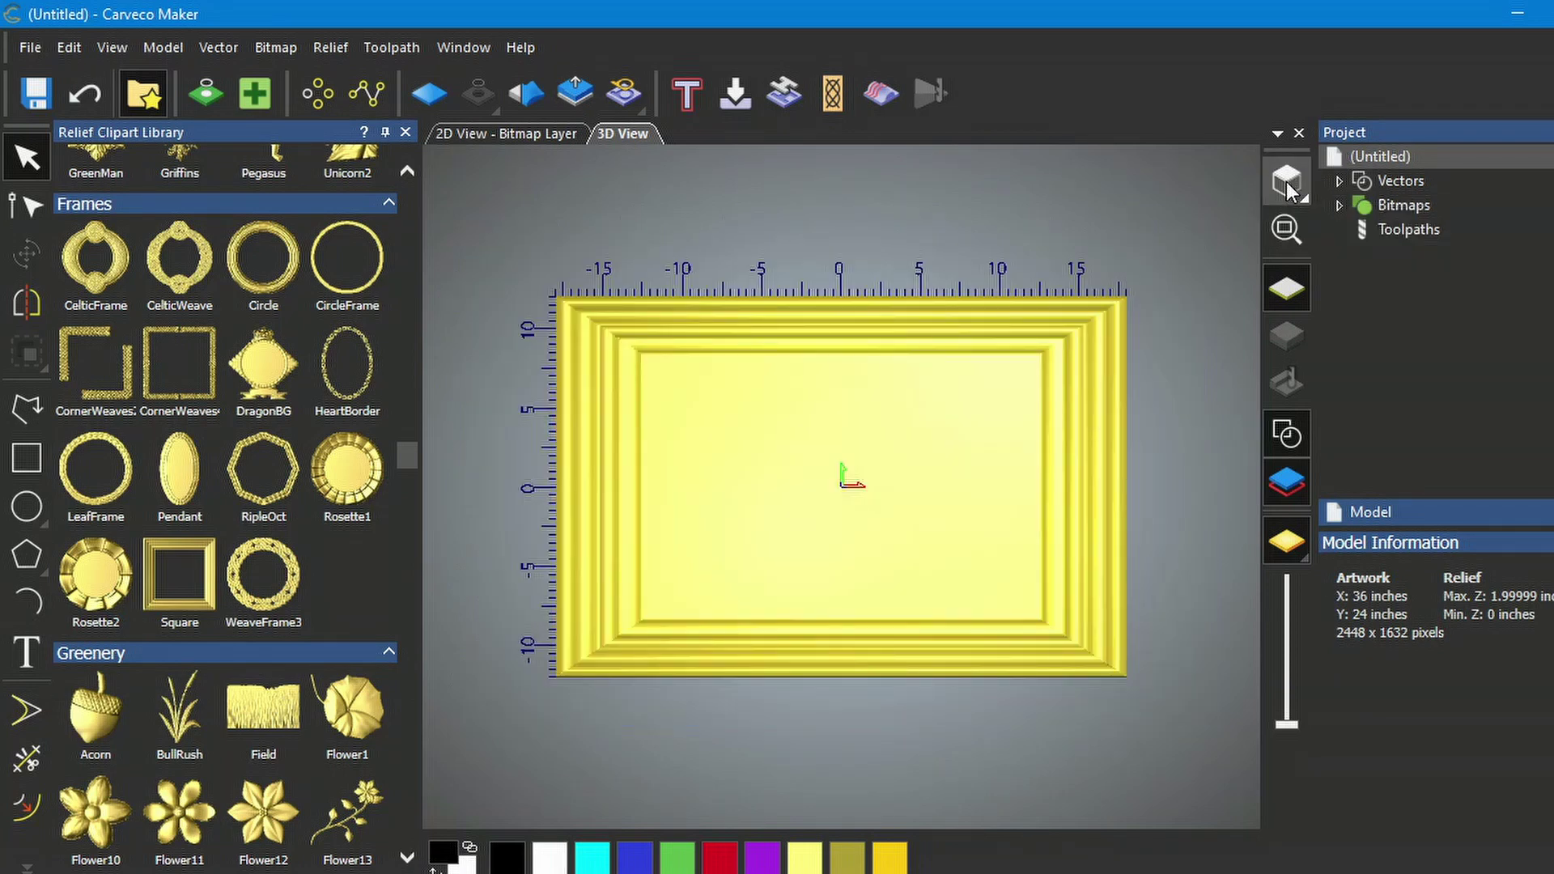
pyautogui.scroll(1, 901, 555)
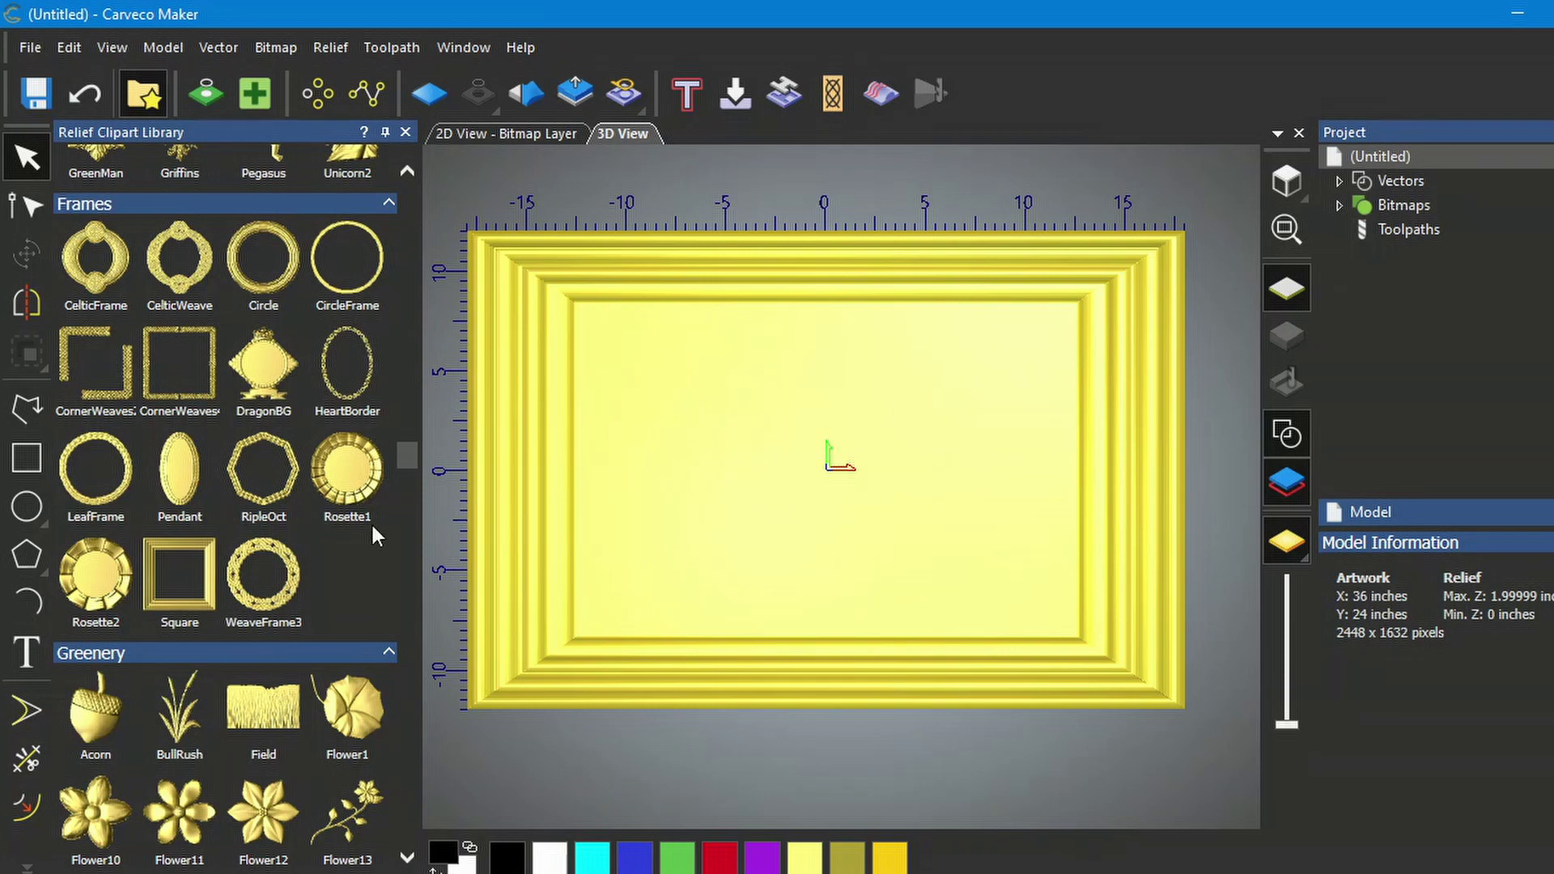
pyautogui.scroll(-8, 329, 535)
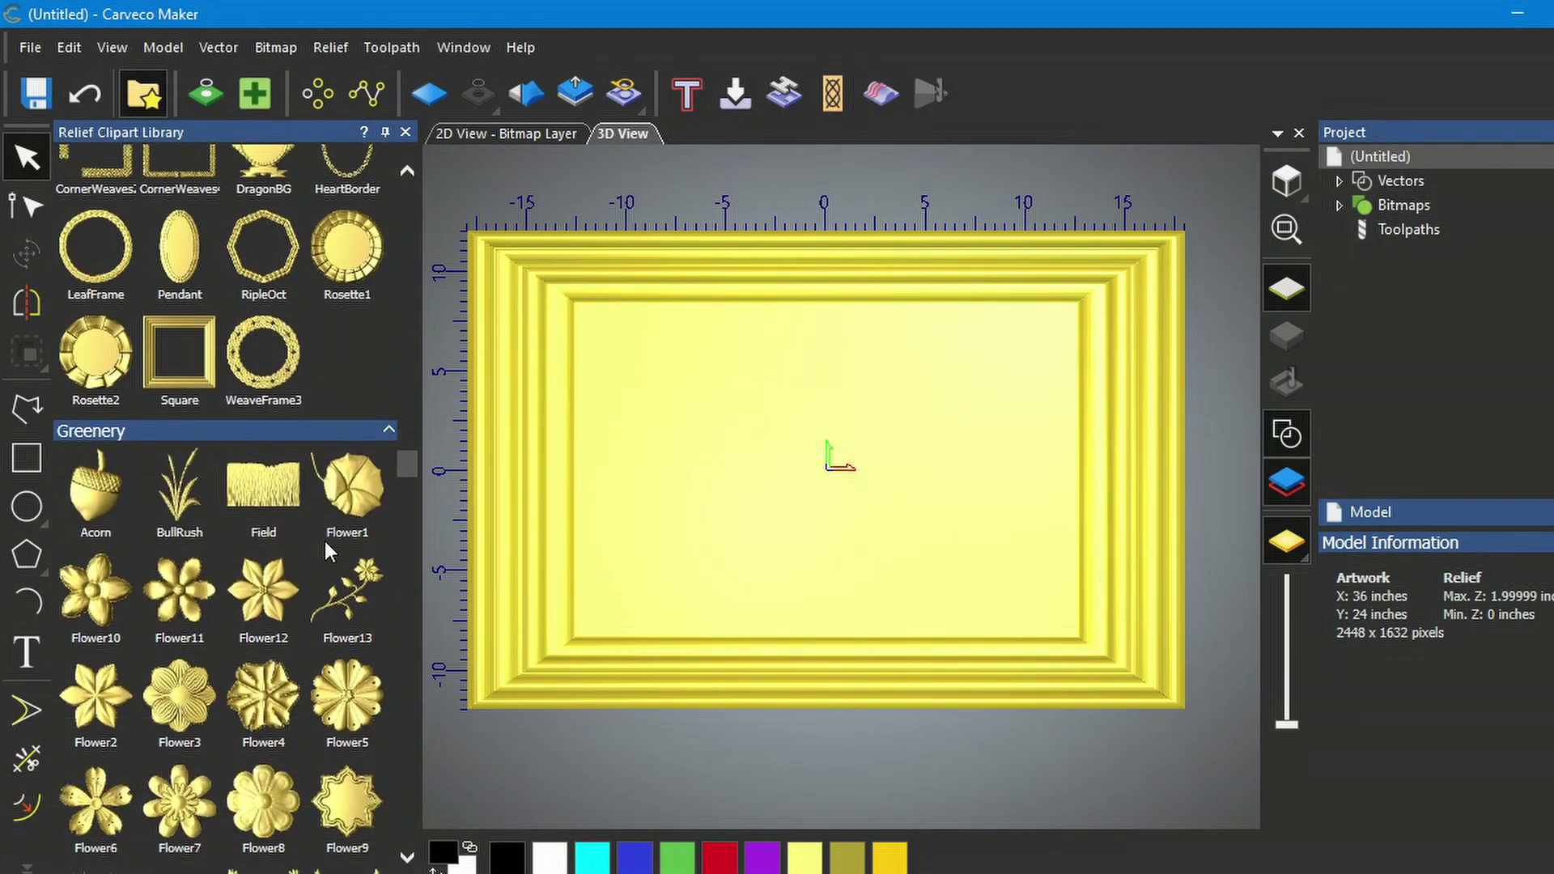
pyautogui.scroll(-2, 332, 542)
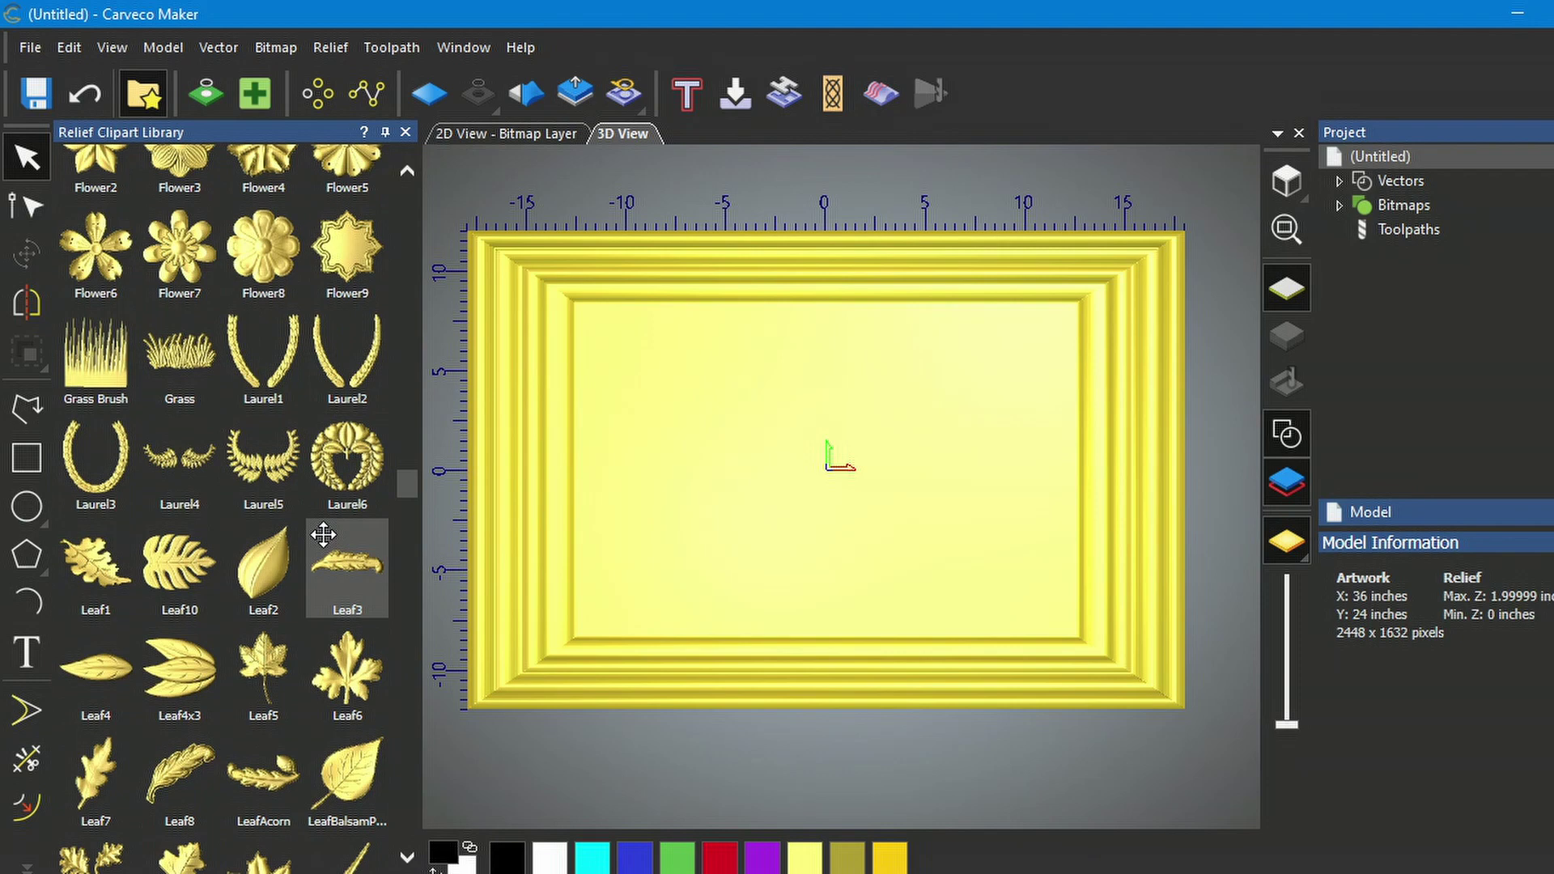
pyautogui.scroll(3, 191, 390)
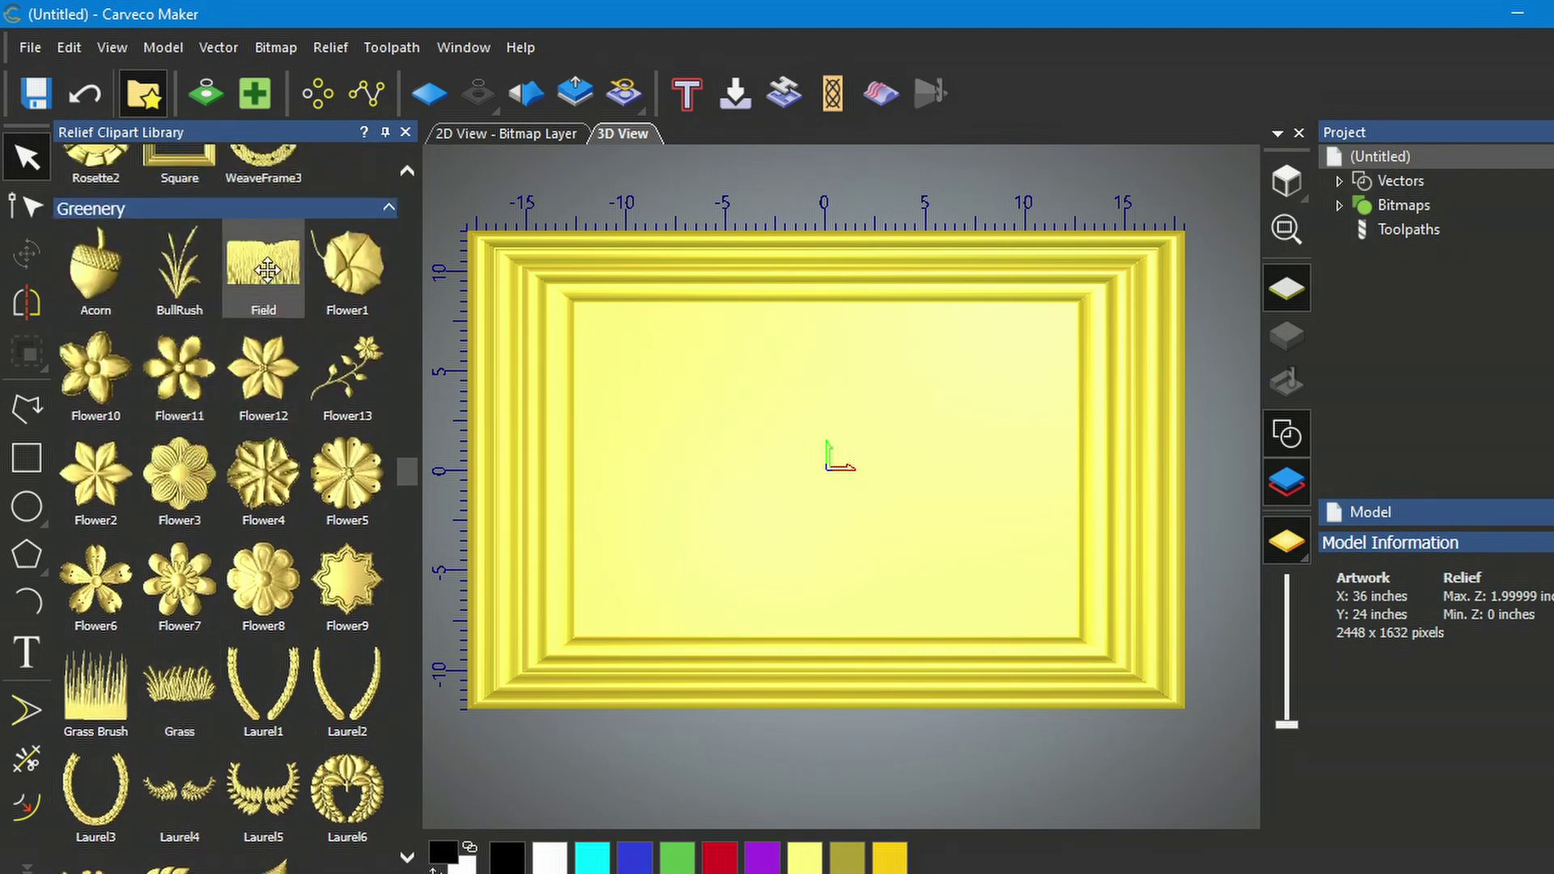
pyautogui.scroll(-3, 293, 578)
pyautogui.scroll(-6, 294, 578)
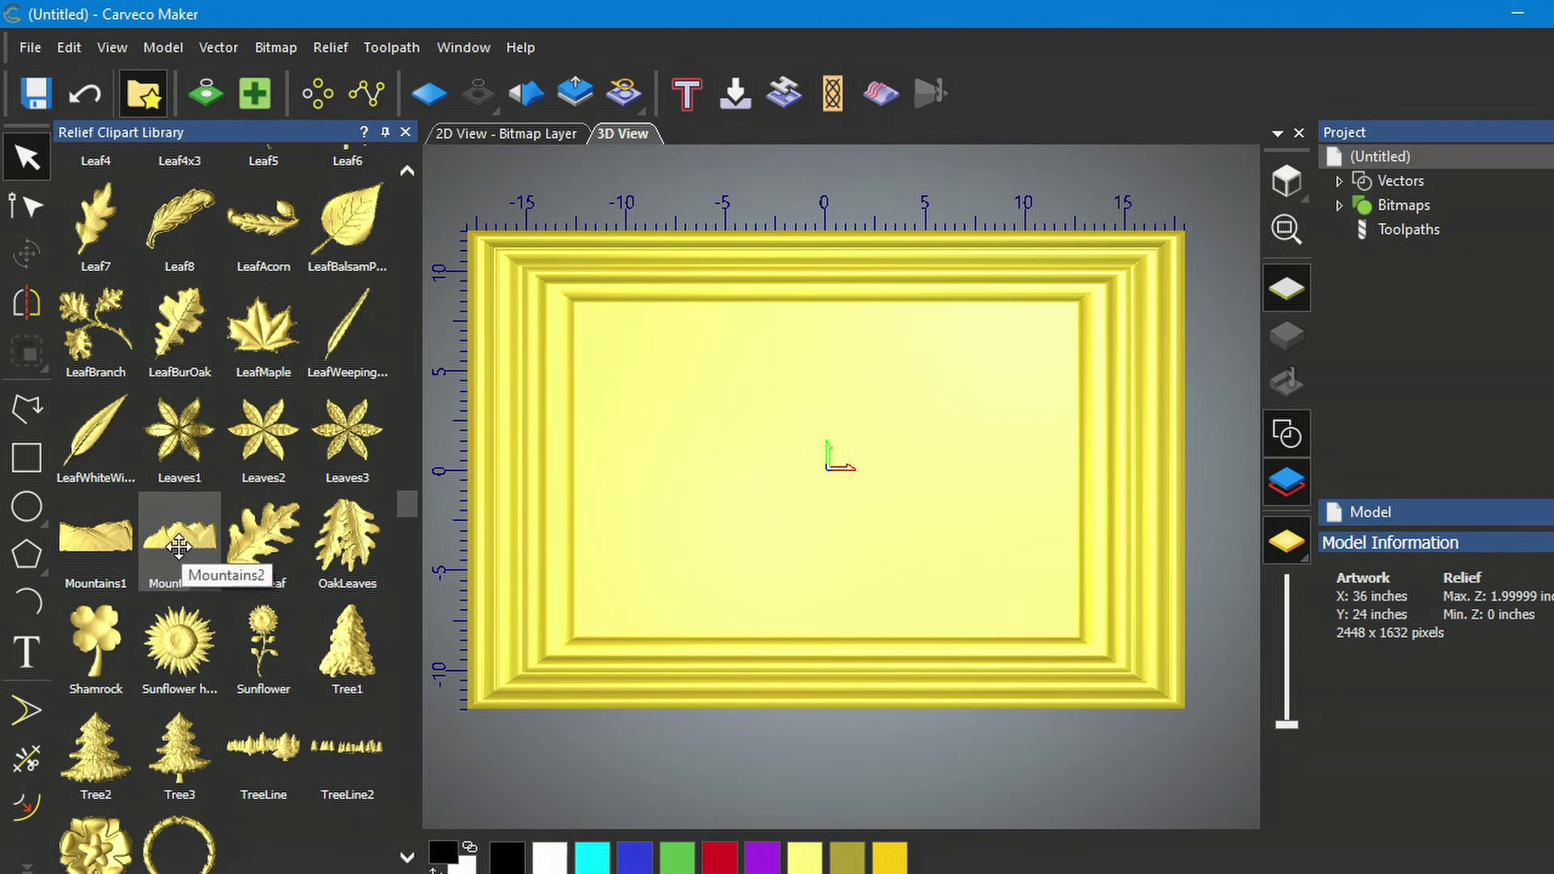
pyautogui.moveTo(179, 548); pyautogui.dragTo(915, 366)
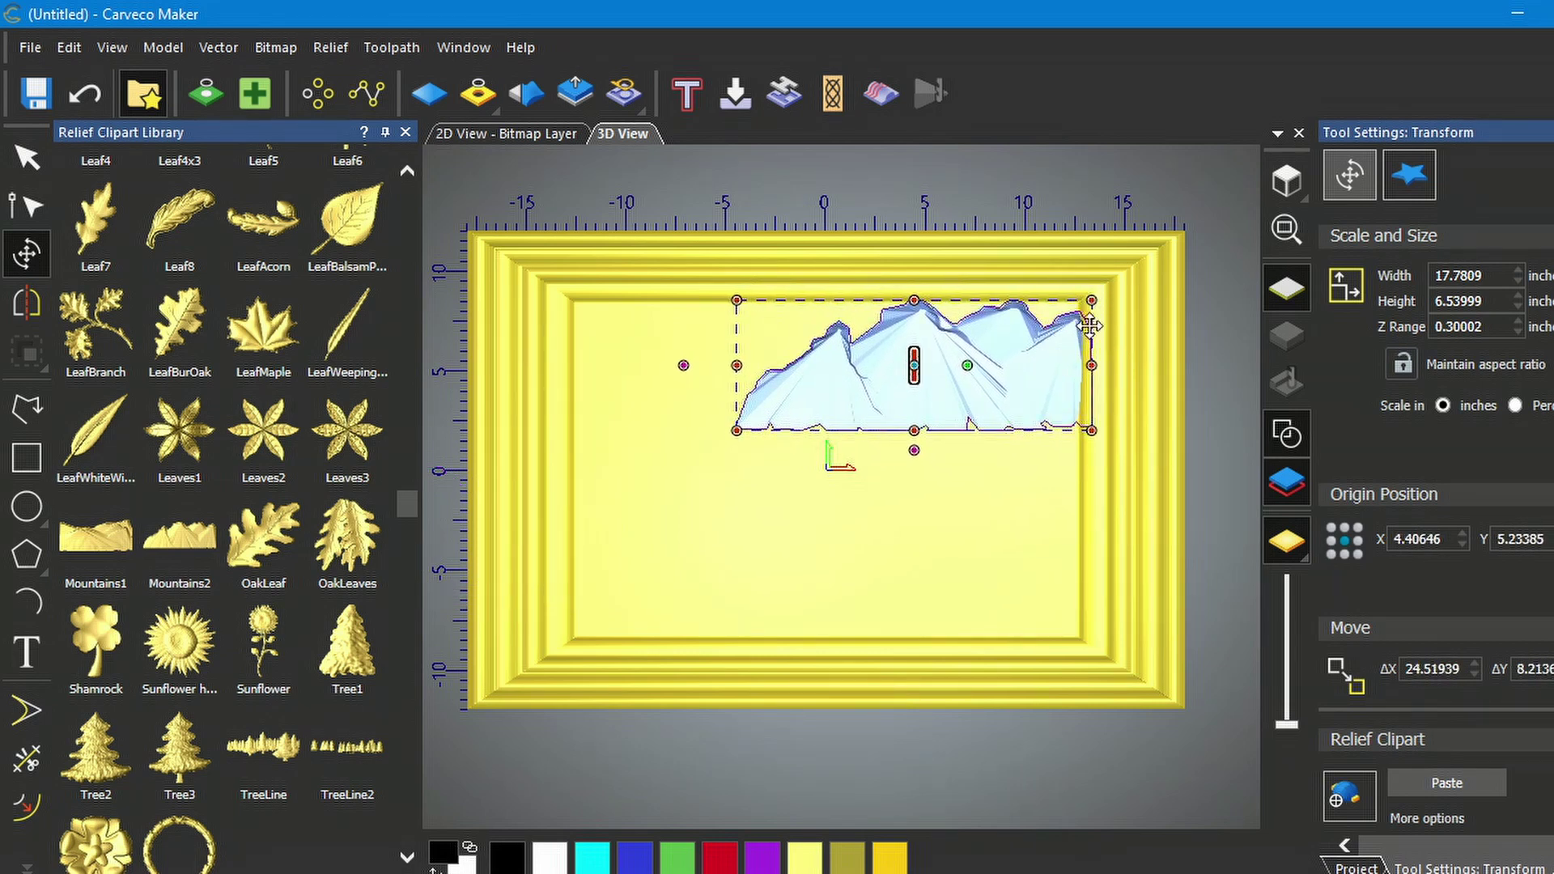
# Step: Stretch the mountains leftward to about 20.5 inches wide and lower them to about X 3.0, Y 3.3, overlapping the frame's right inner edge
pyautogui.moveTo(935, 380); pyautogui.dragTo(955, 373)
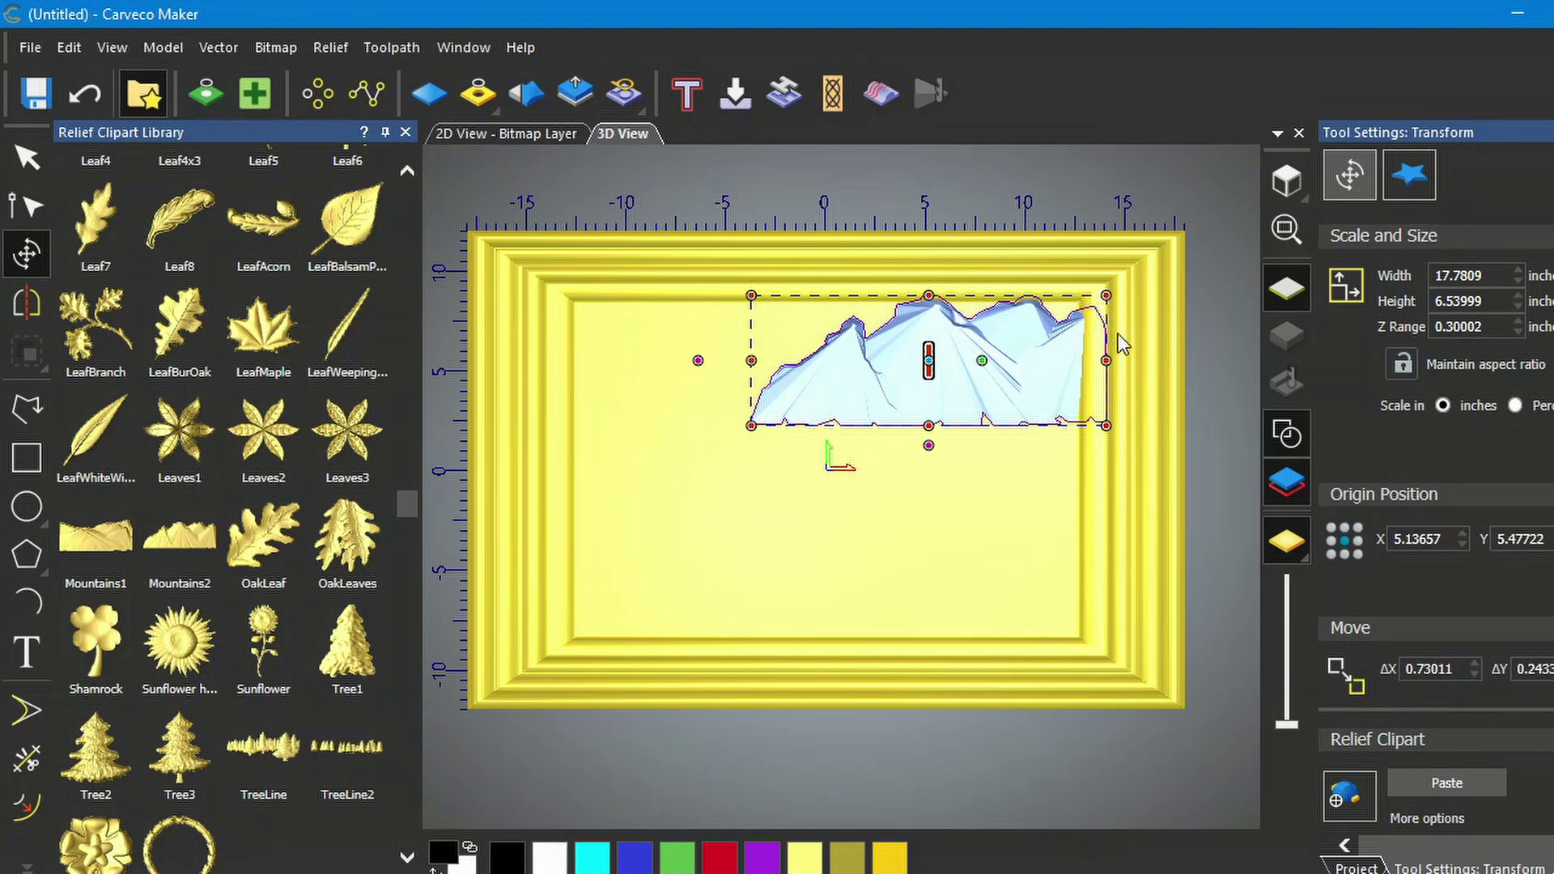
pyautogui.moveTo(961, 365)
pyautogui.mouseDown()
pyautogui.moveTo(963, 379)
pyautogui.moveTo(936, 380)
pyautogui.moveTo(950, 381)
pyautogui.mouseUp()
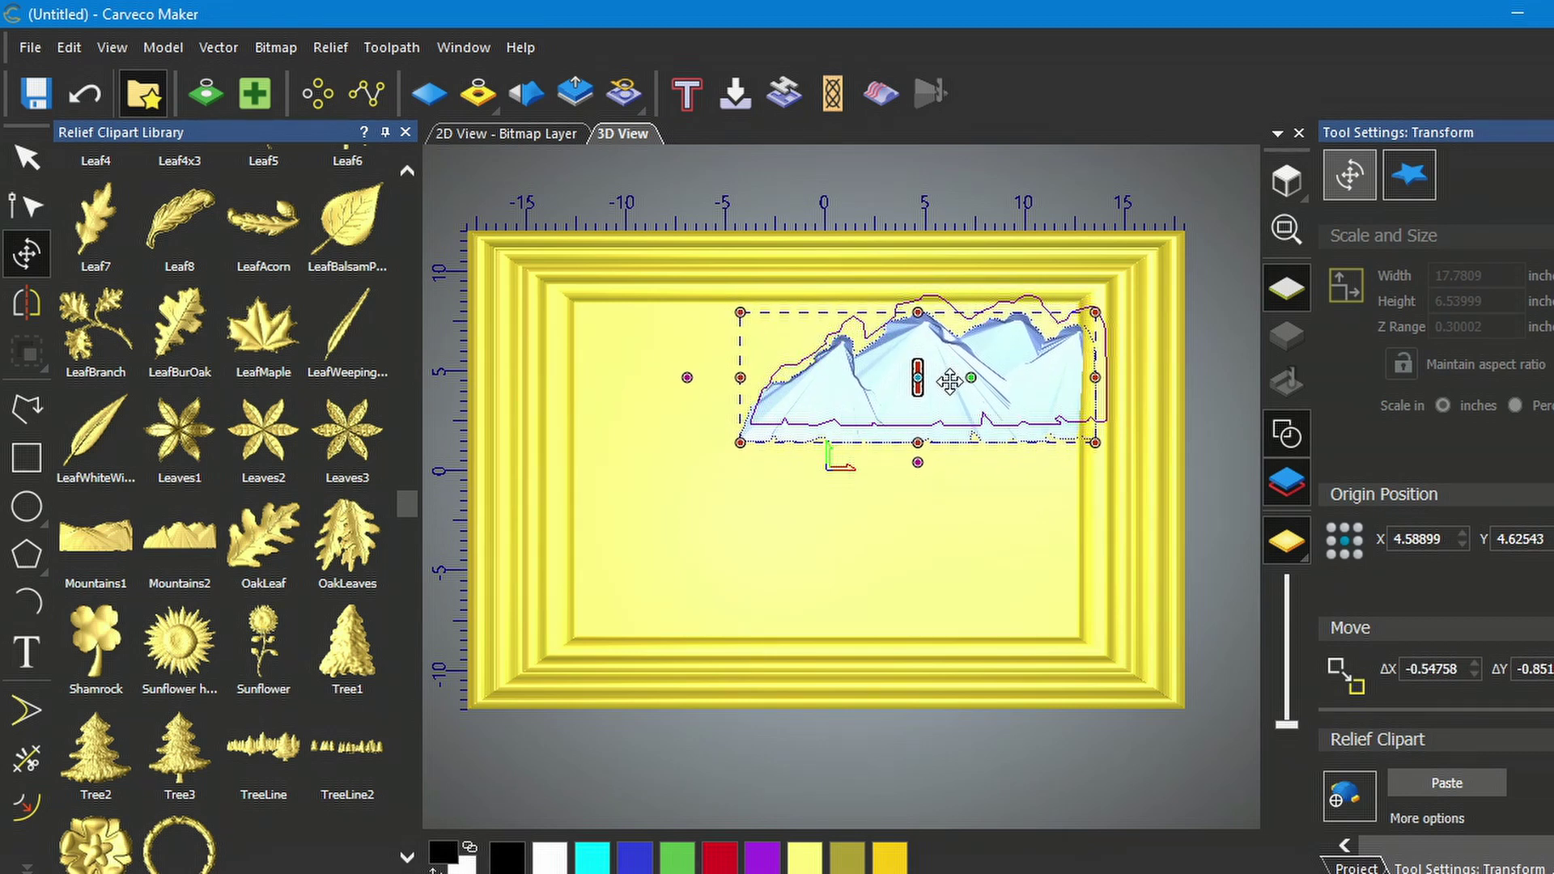
pyautogui.moveTo(950, 382); pyautogui.dragTo(948, 395)
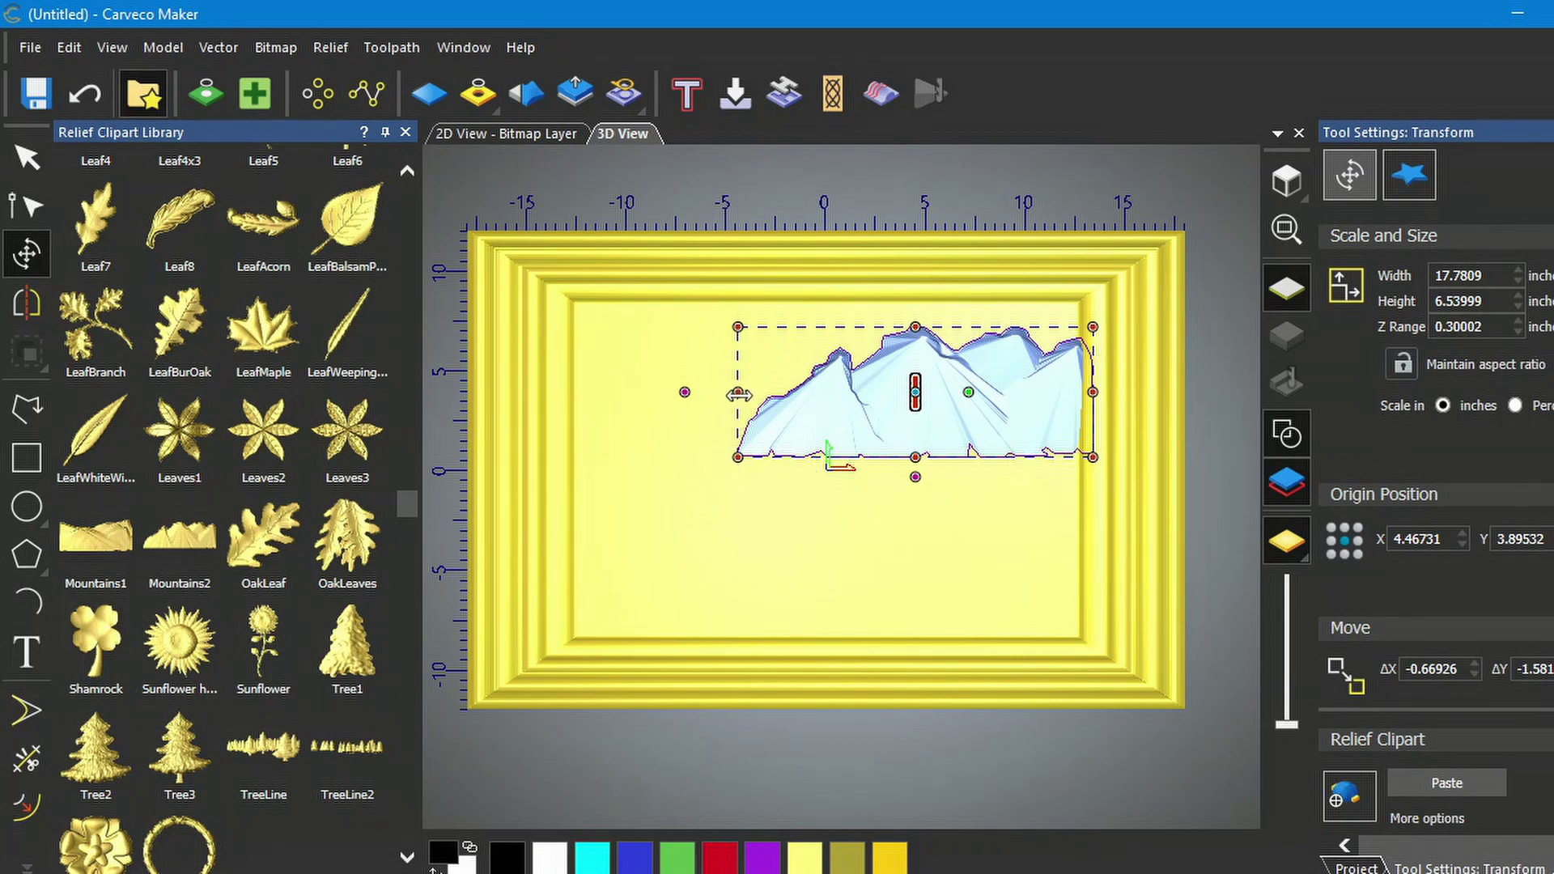
pyautogui.moveTo(737, 392); pyautogui.dragTo(685, 402)
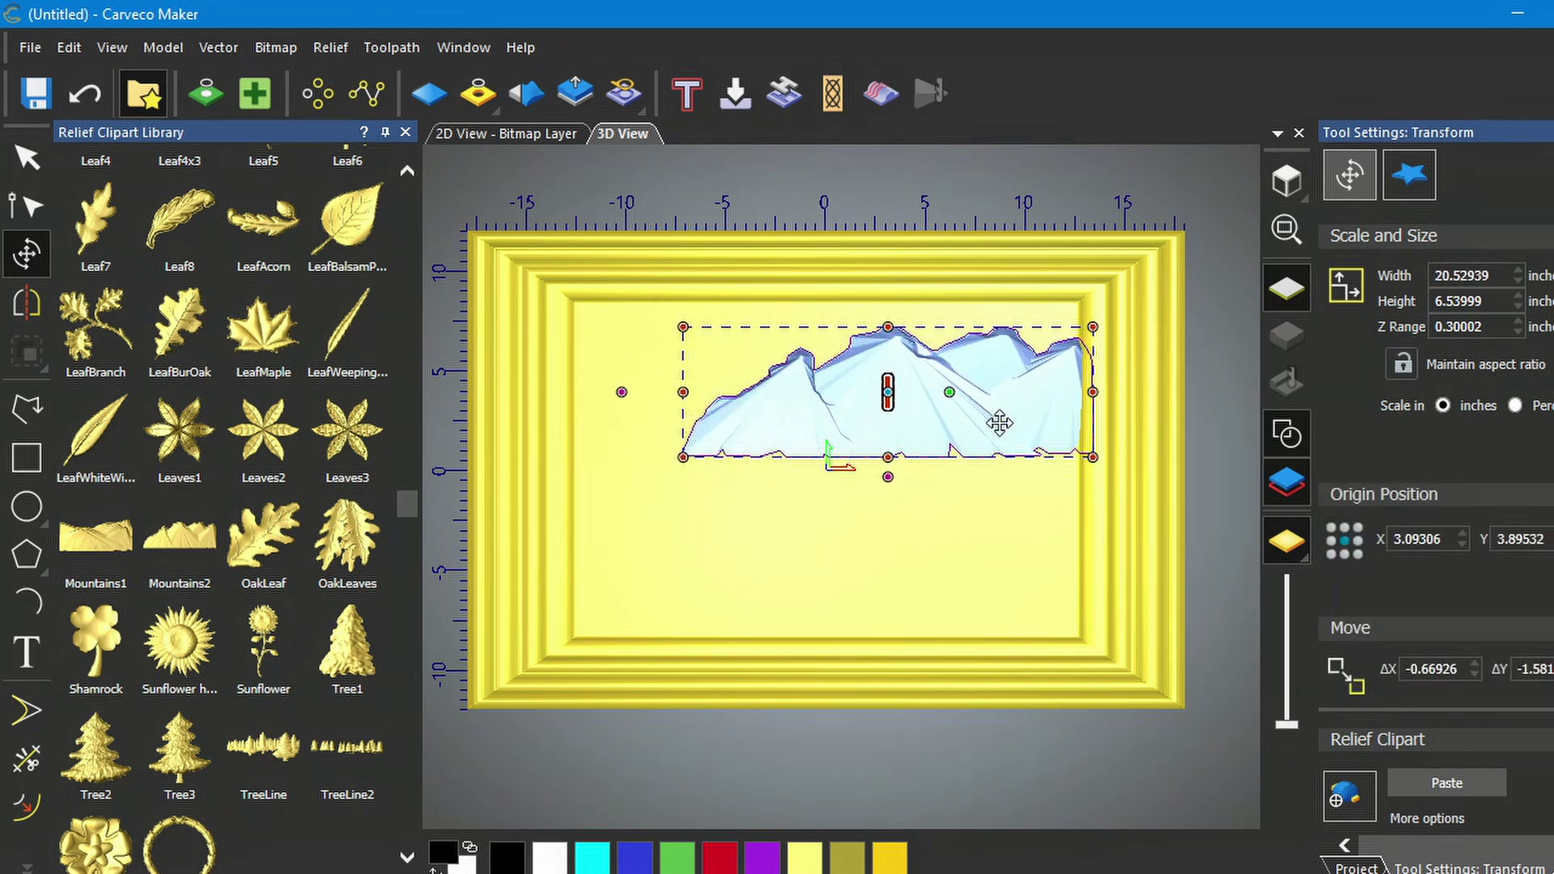
pyautogui.moveTo(917, 395); pyautogui.dragTo(917, 409)
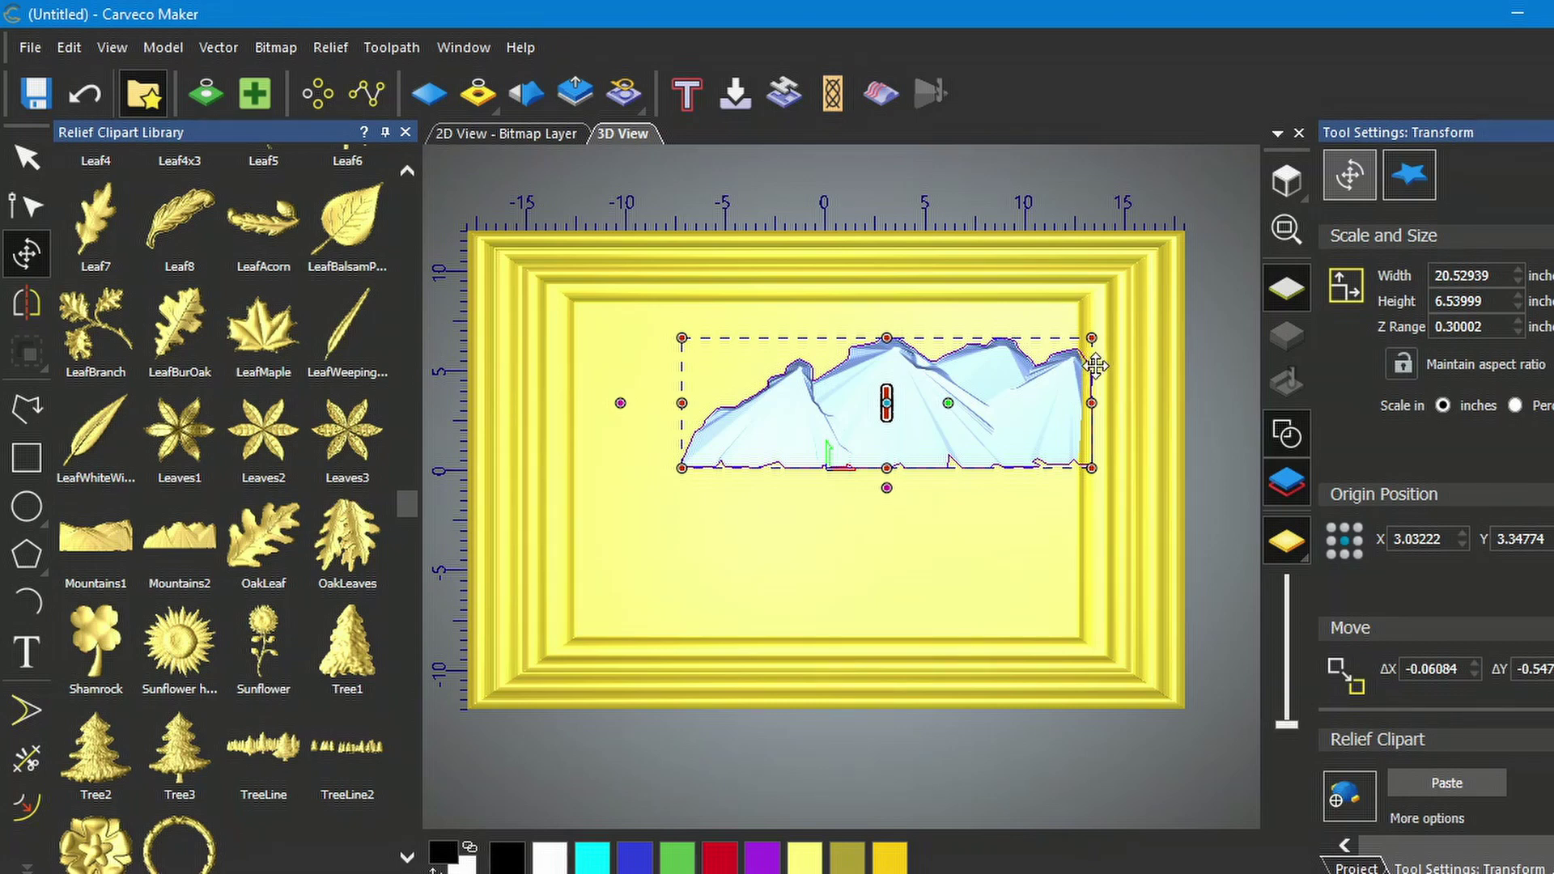
# Step: Set the mountains' Z range to 0.5 inches, shift them to about X 3.8, Y 3.1, and paste them into the relief
pyautogui.click(1440, 328)
pyautogui.moveTo(1492, 328); pyautogui.dragTo(1448, 328)
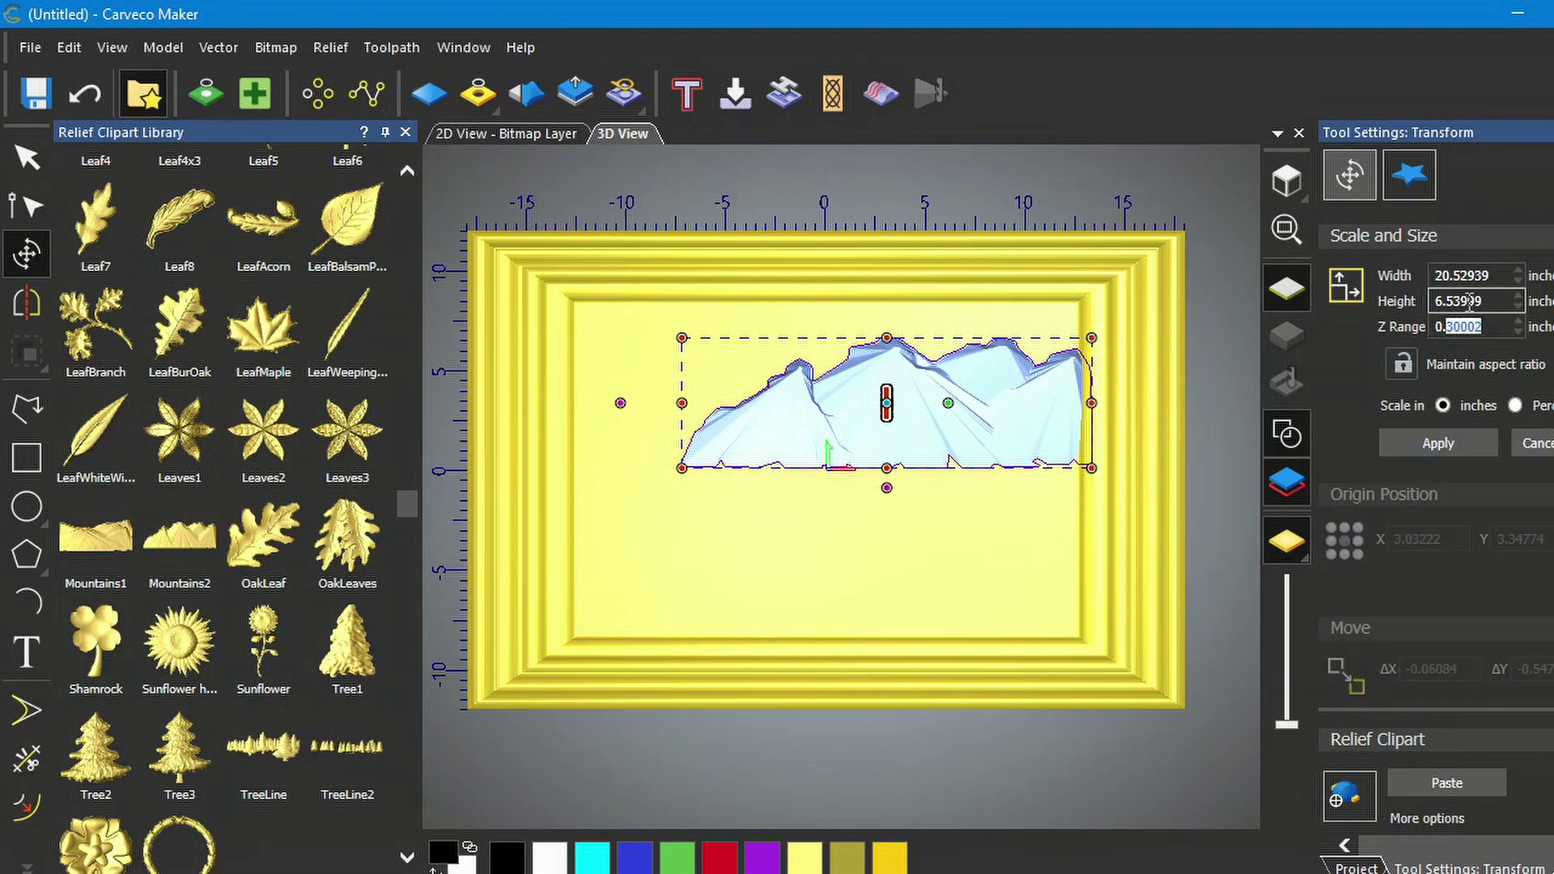
pyautogui.write('5')
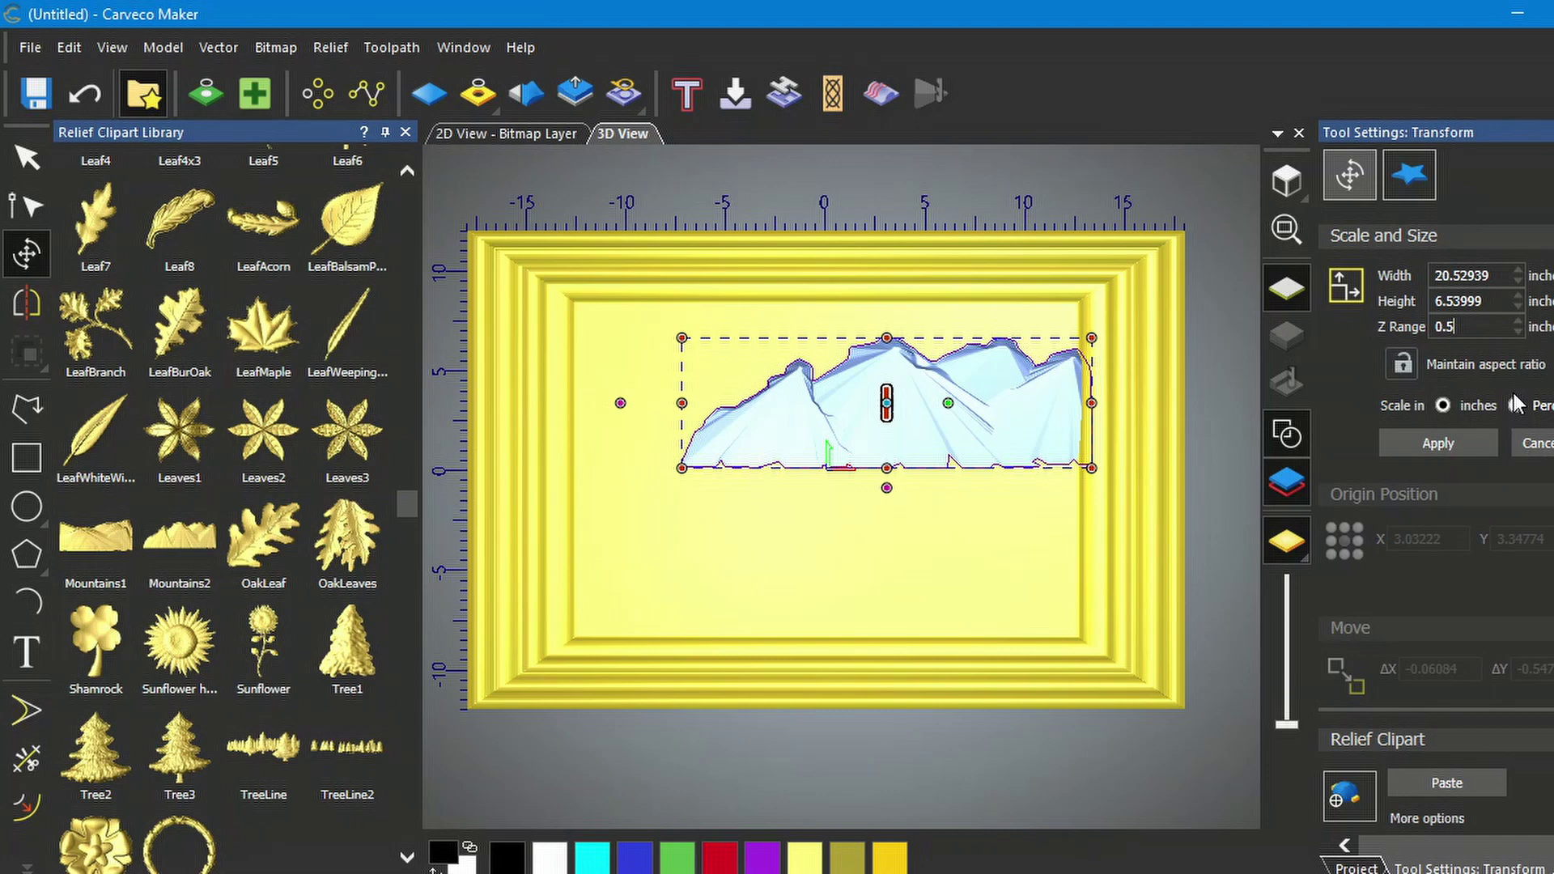
pyautogui.click(1439, 445)
pyautogui.moveTo(918, 413); pyautogui.dragTo(931, 418)
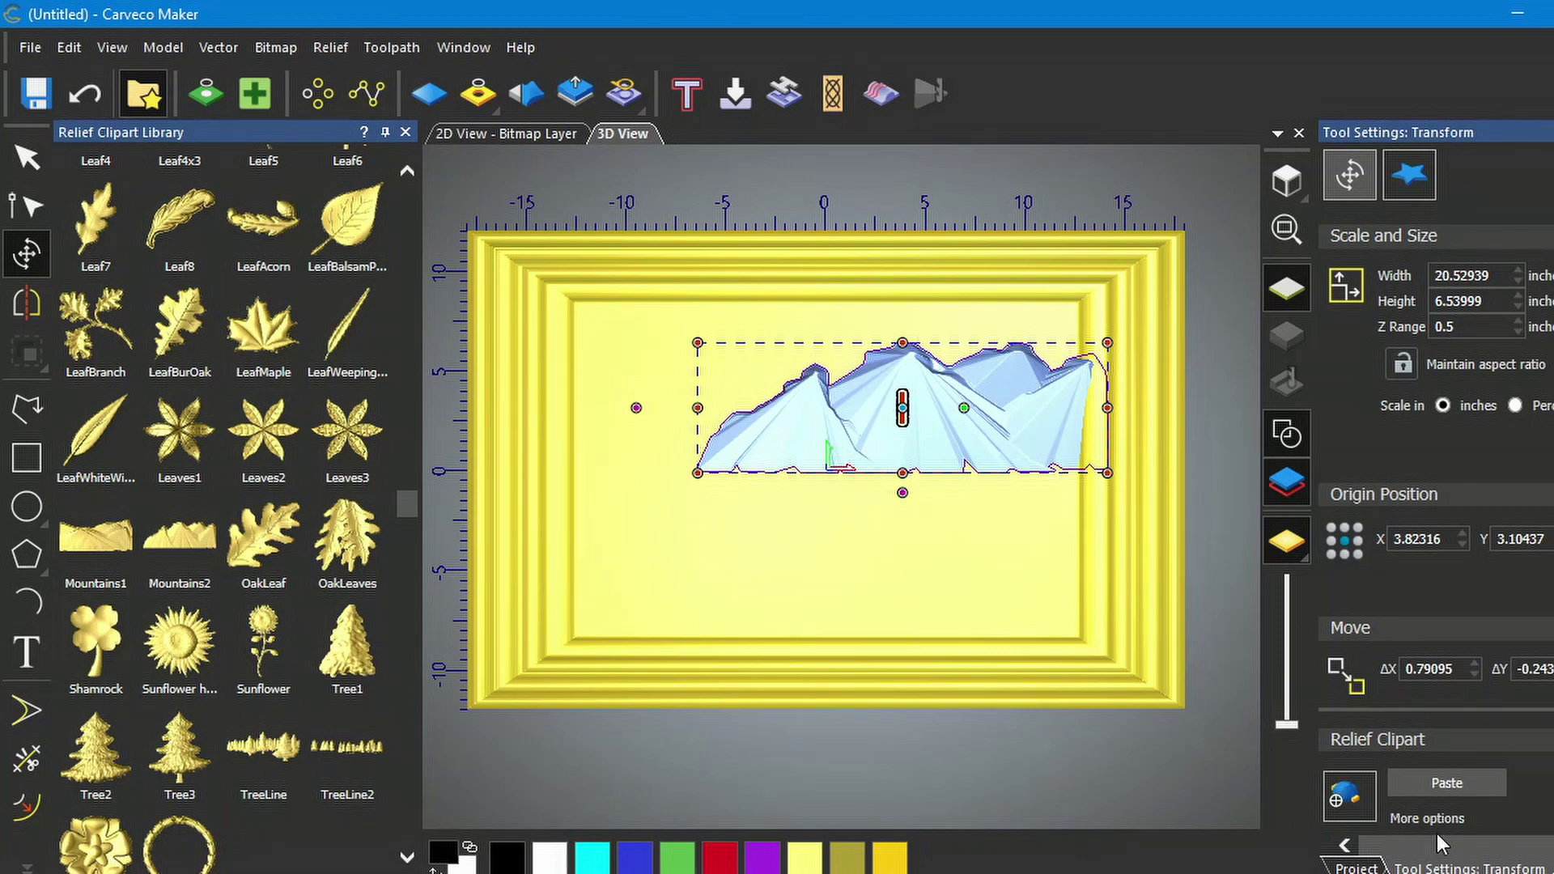
pyautogui.click(1448, 783)
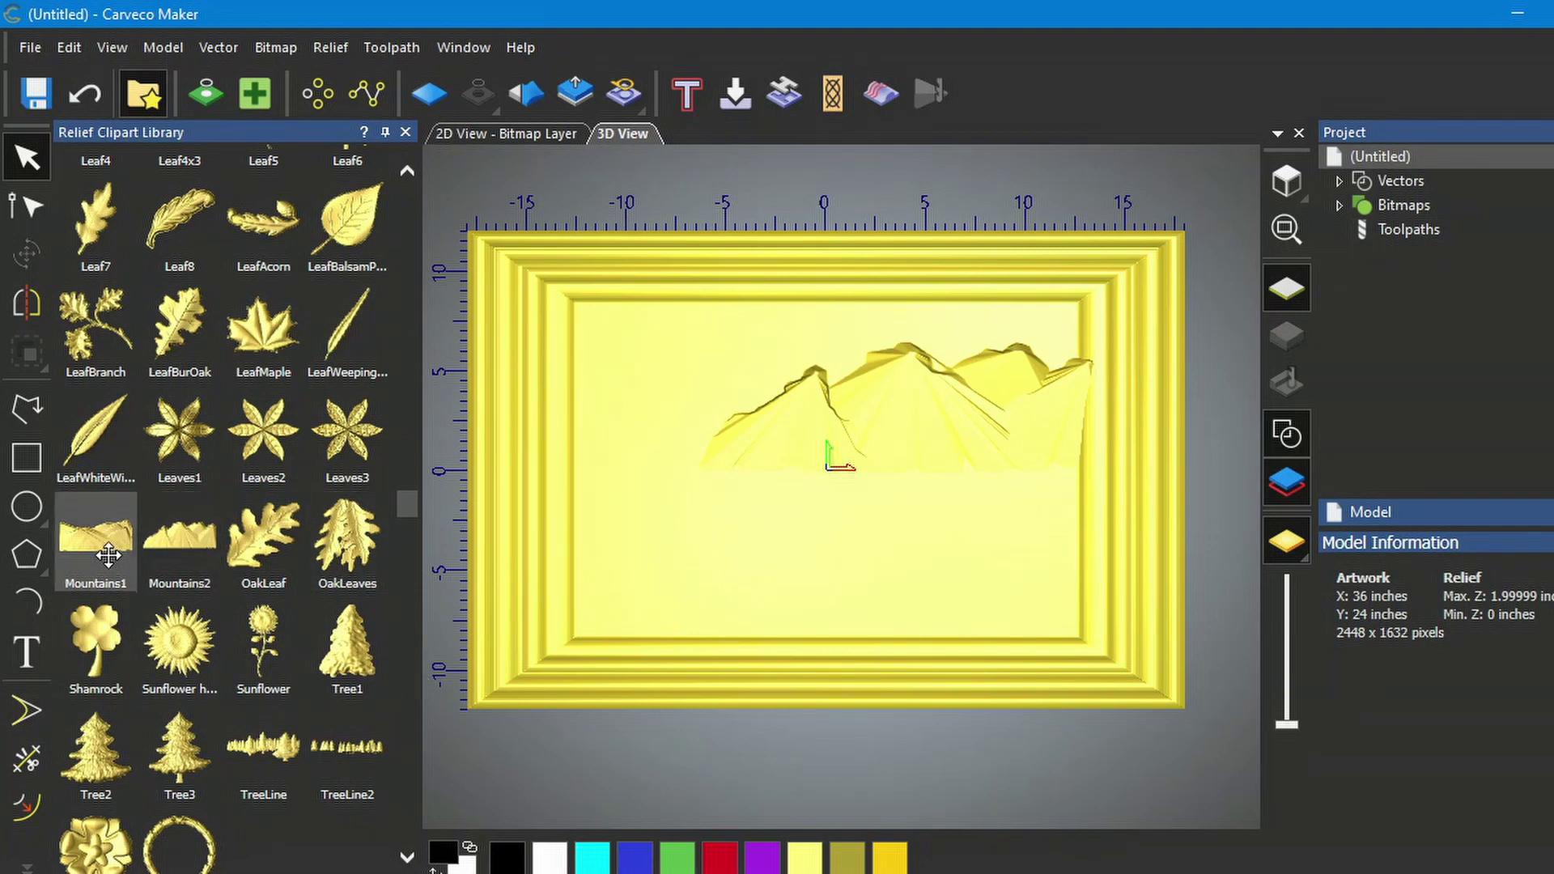
# Step: Paste the Mountains1 clipart into the panel's upper left, stretched to about 12.6 inches wide at X -10.3, Y 3.7, with Z range 0.5
pyautogui.moveTo(87, 543); pyautogui.dragTo(638, 389)
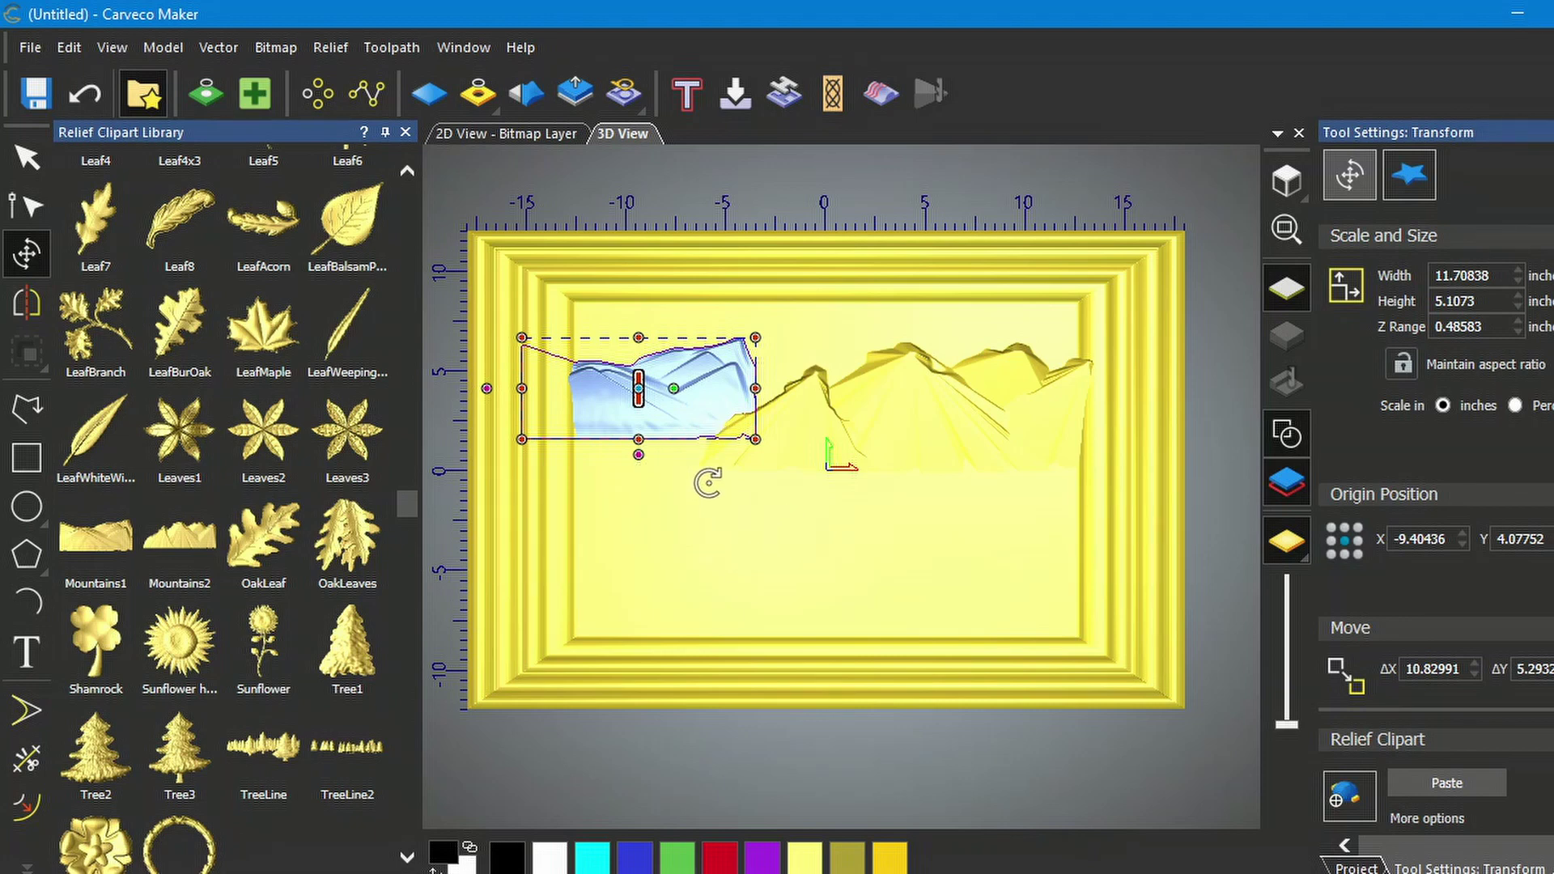
pyautogui.moveTo(660, 416); pyautogui.dragTo(651, 424)
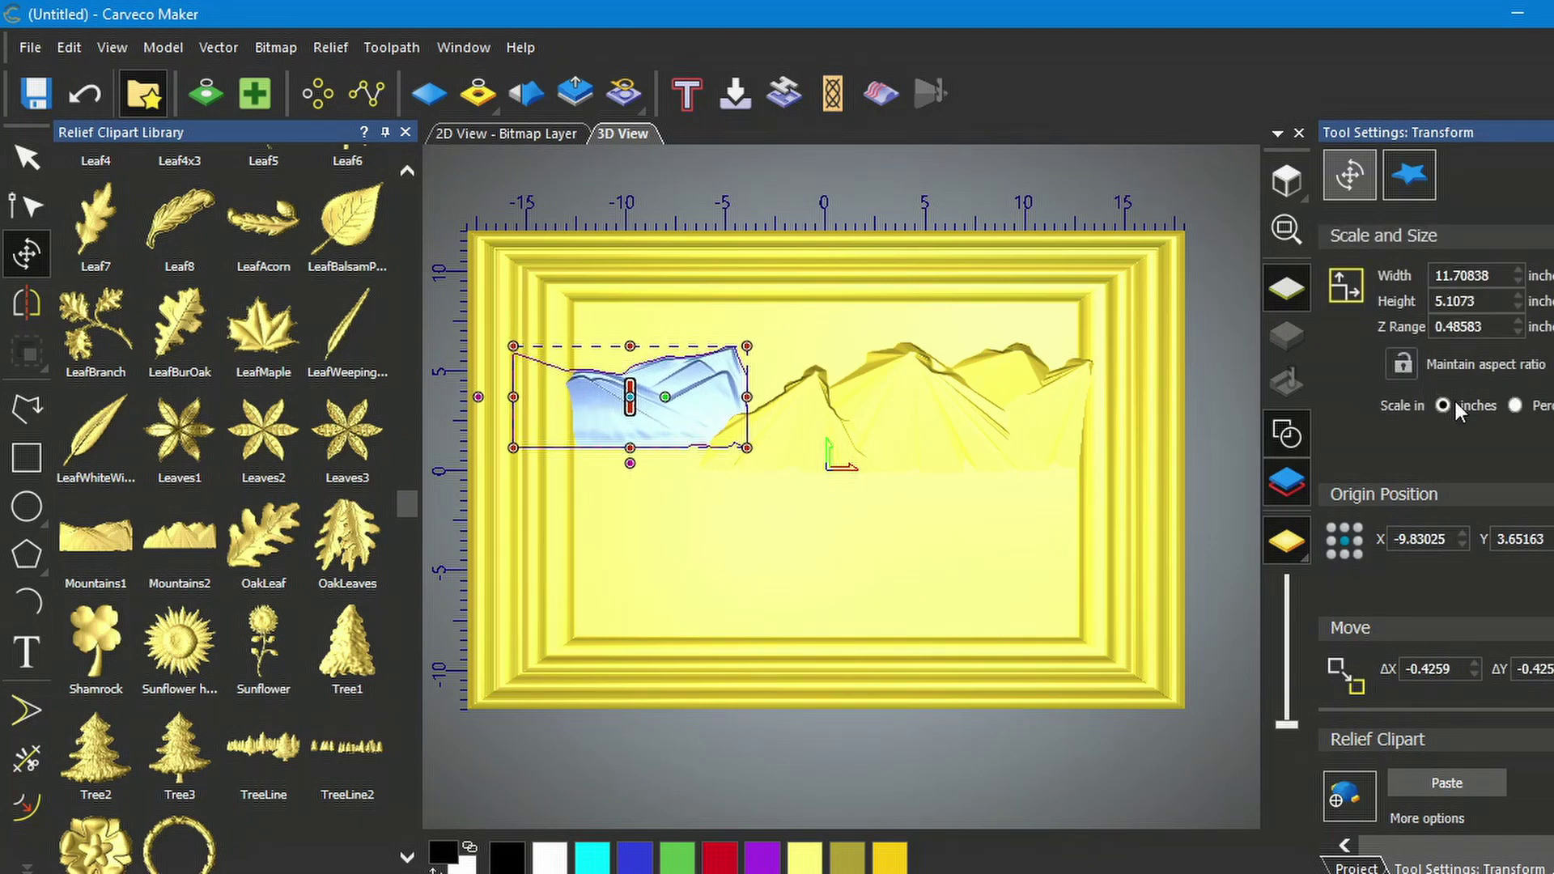
pyautogui.moveTo(1494, 327); pyautogui.dragTo(1449, 328)
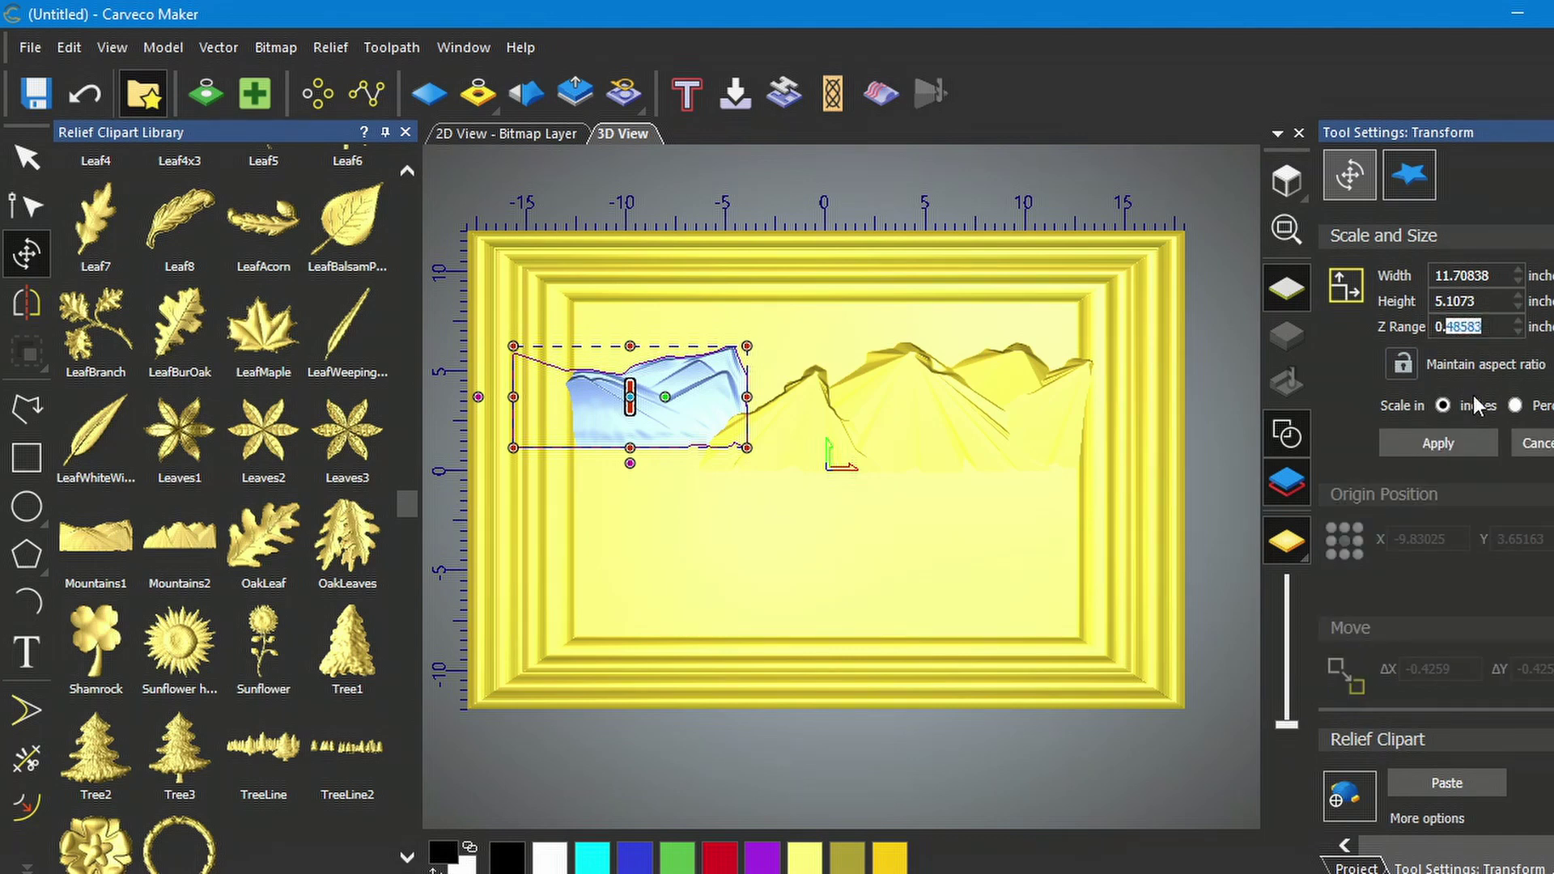
pyautogui.write('5')
pyautogui.click(1446, 445)
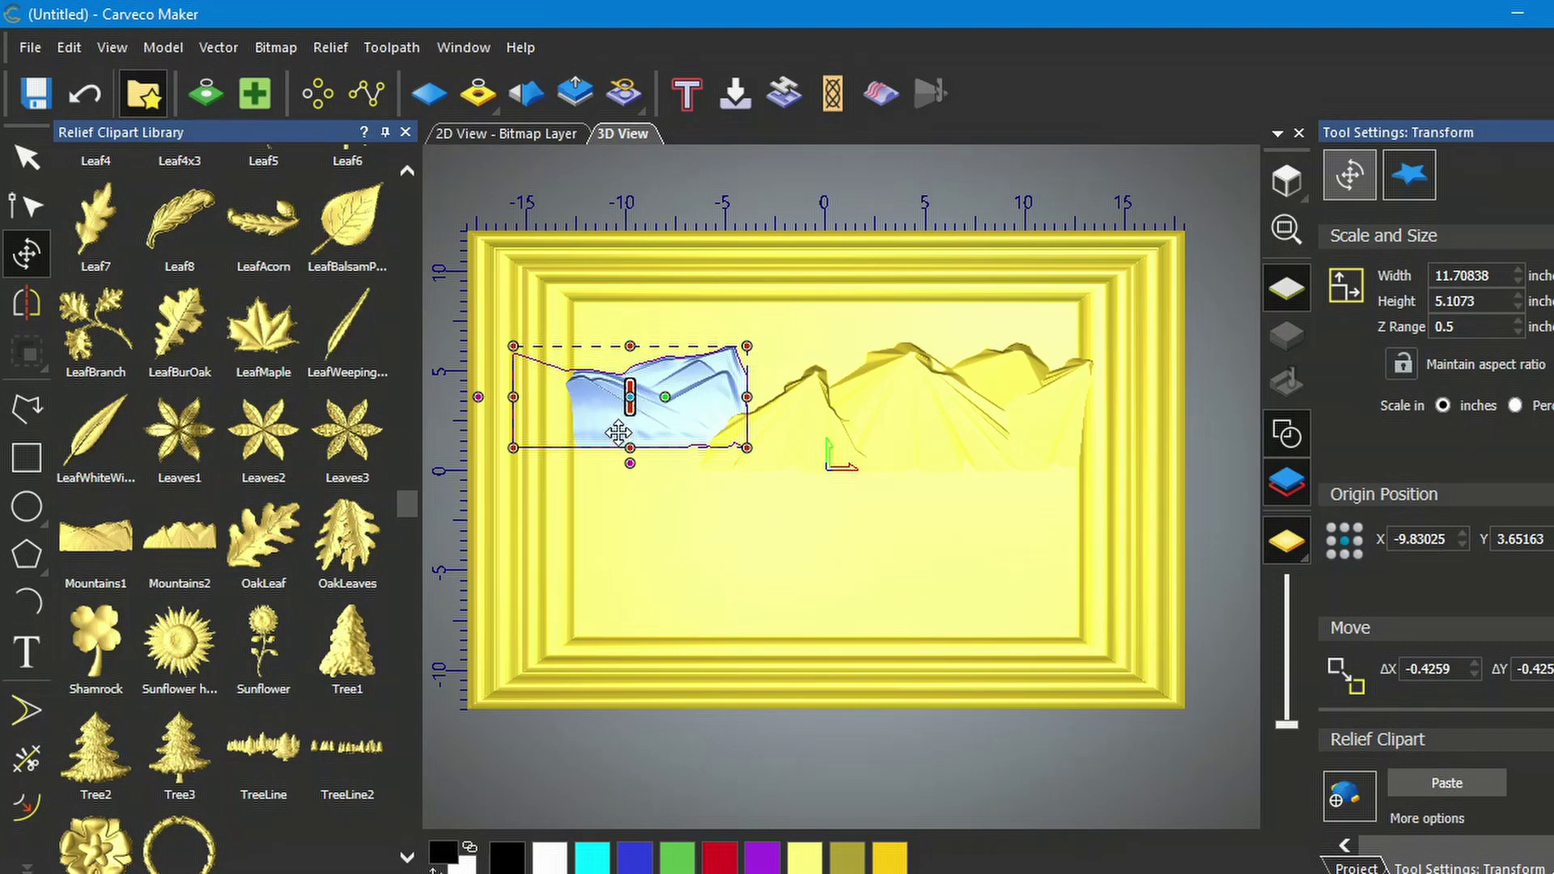
pyautogui.moveTo(511, 397); pyautogui.dragTo(495, 397)
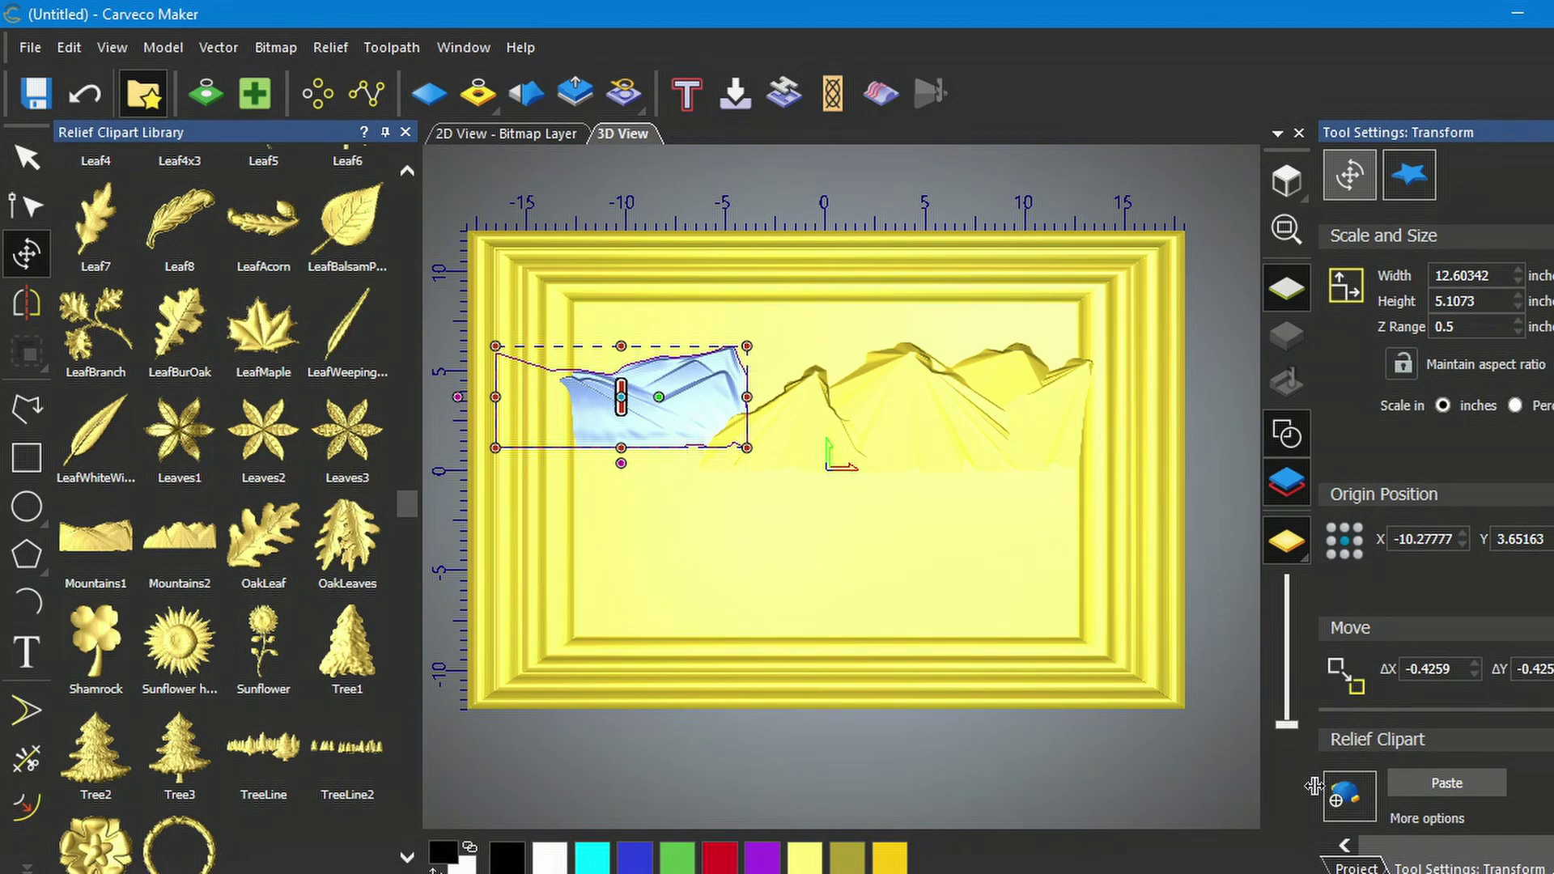
pyautogui.click(1449, 783)
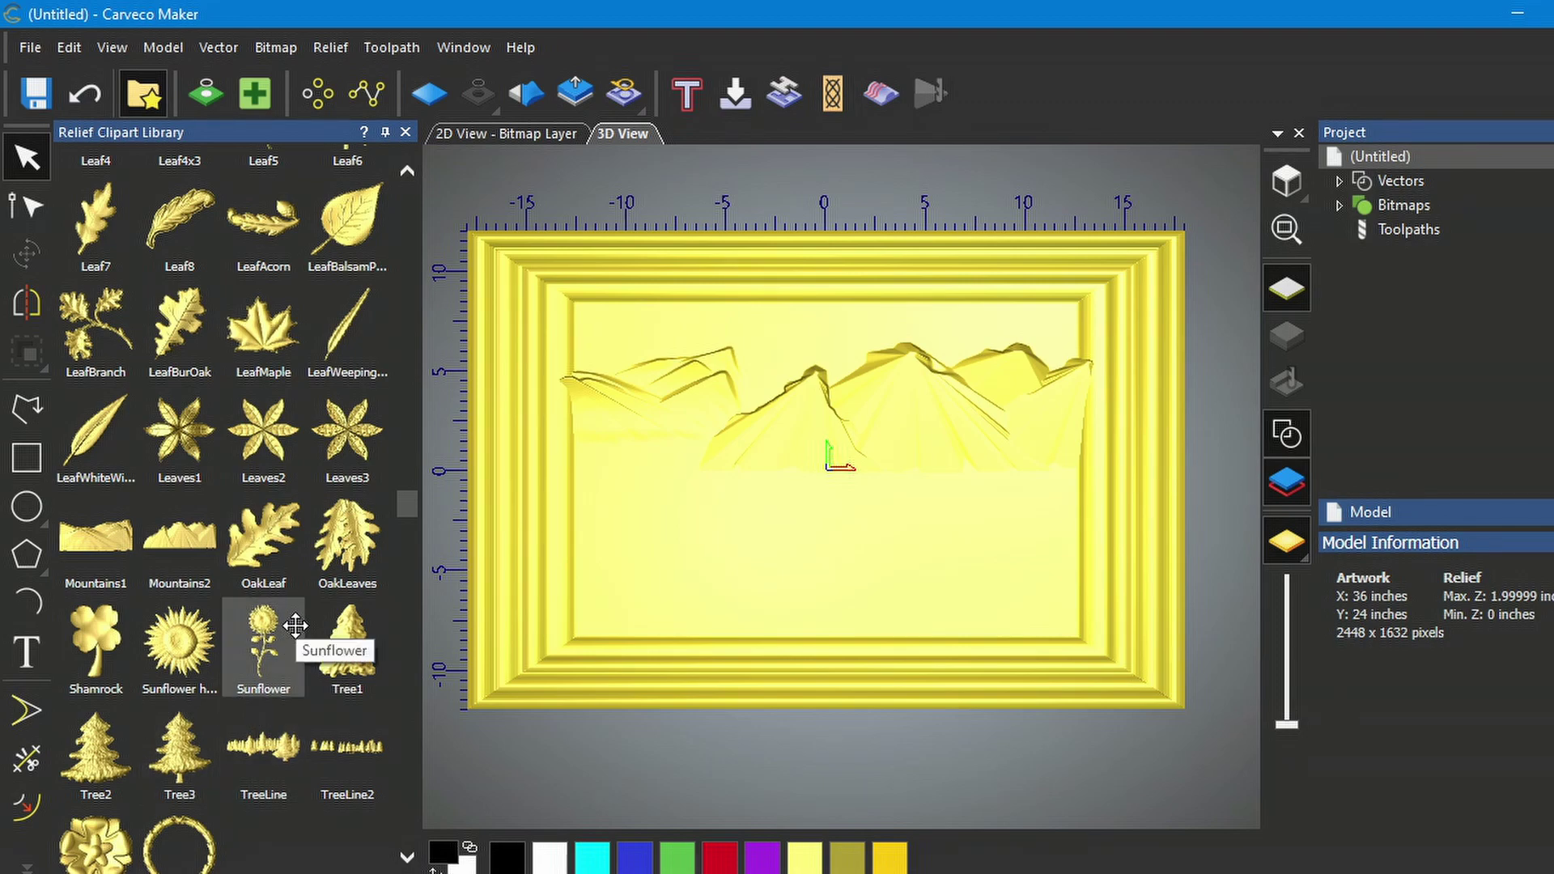
# Step: Find the Cloud clipart in the library and place it above the left mountains at about X -8.1, Y 6.9 inches
pyautogui.scroll(-3, 293, 636)
pyautogui.scroll(-10, 294, 625)
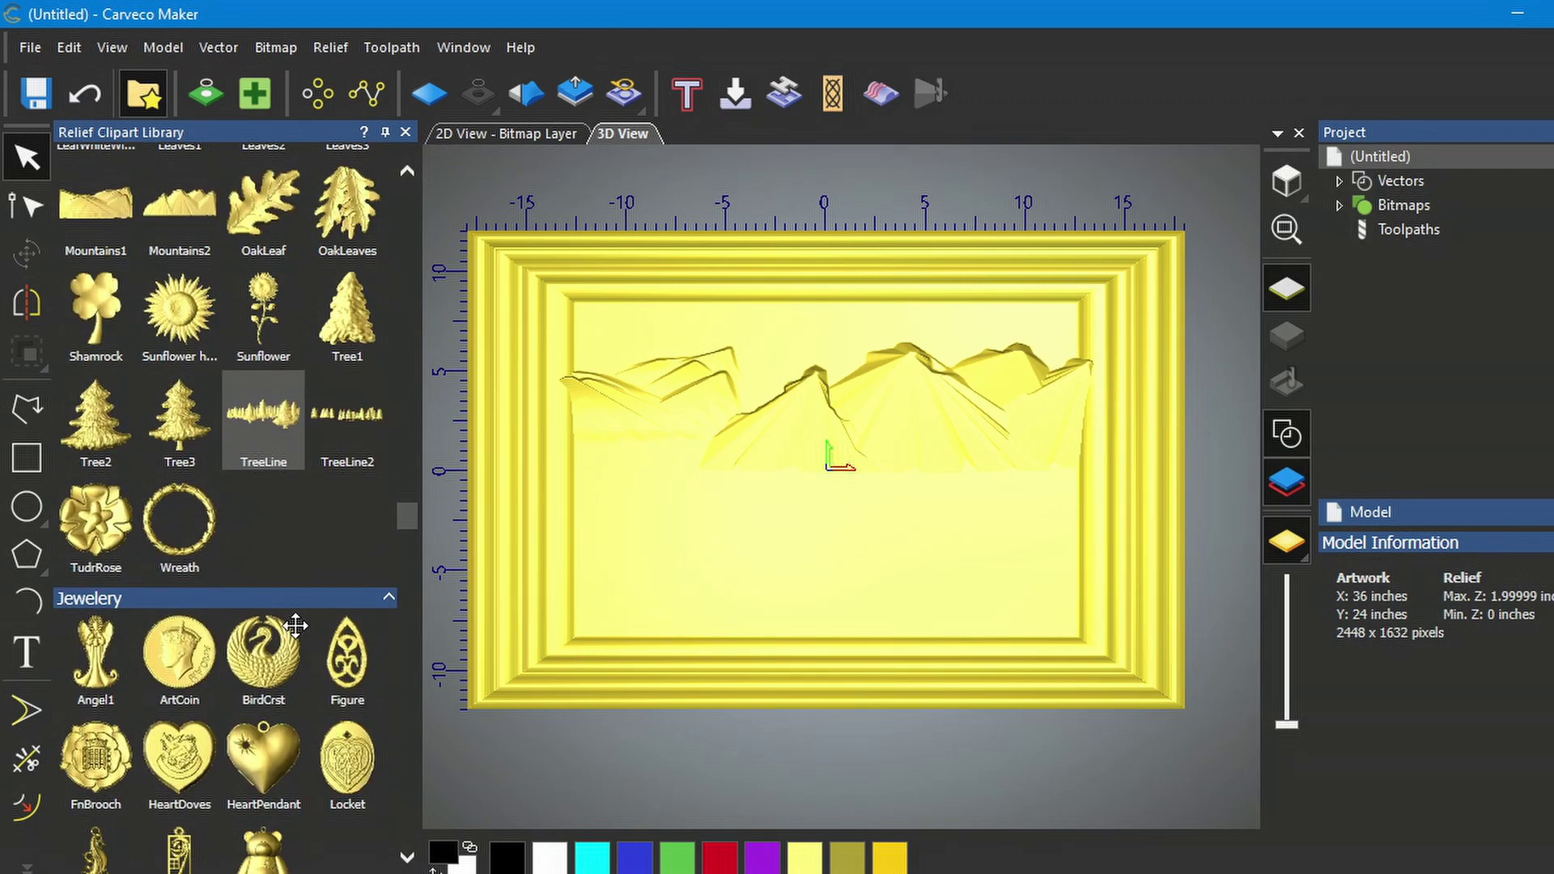
pyautogui.scroll(-10, 311, 619)
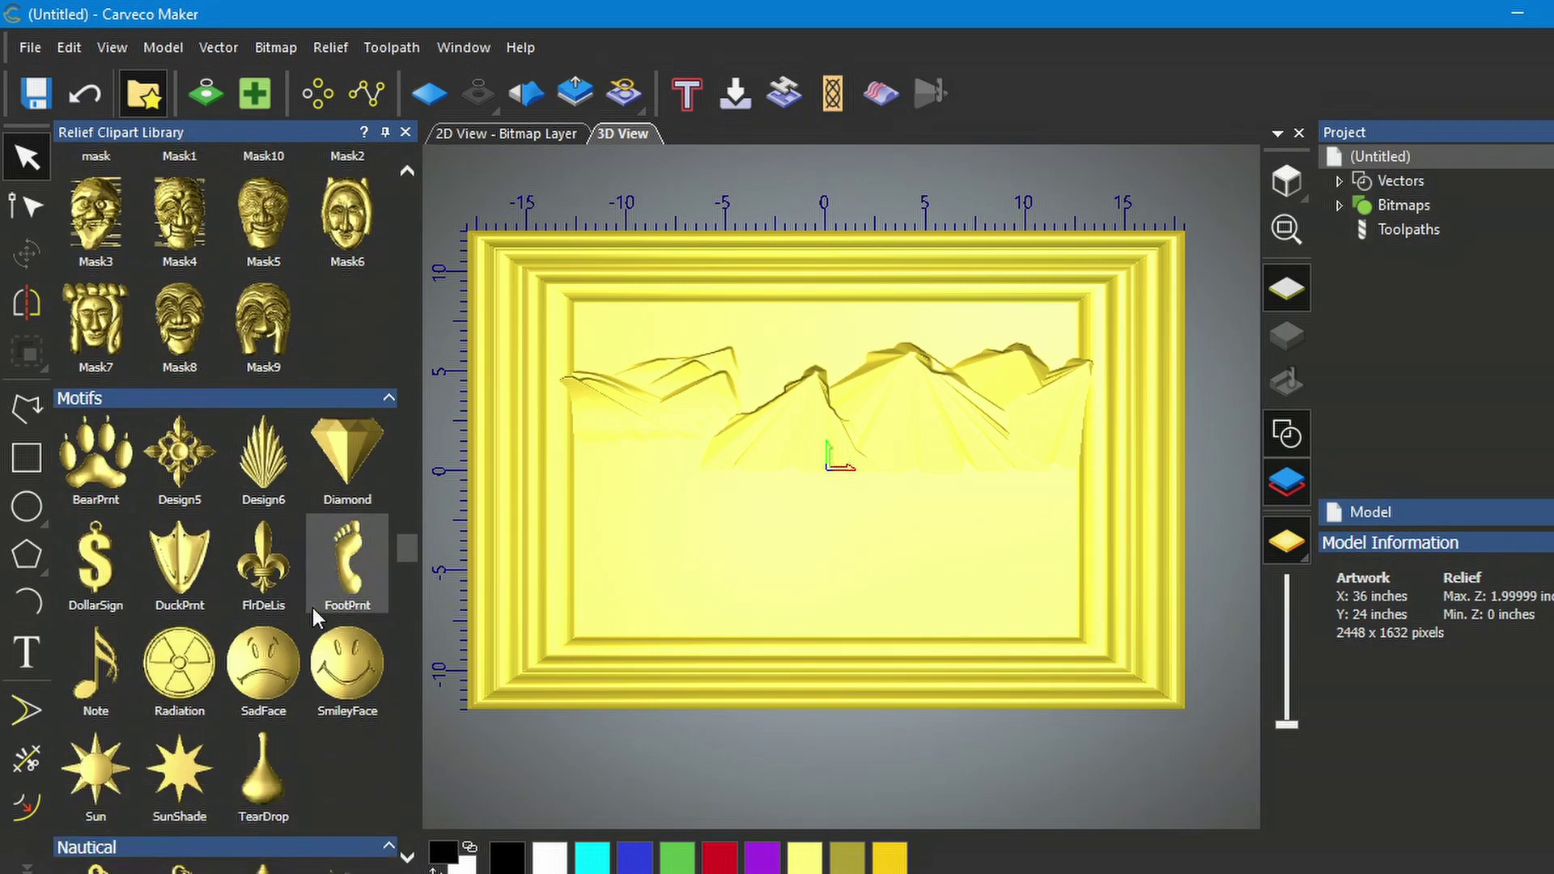
pyautogui.scroll(-12, 310, 617)
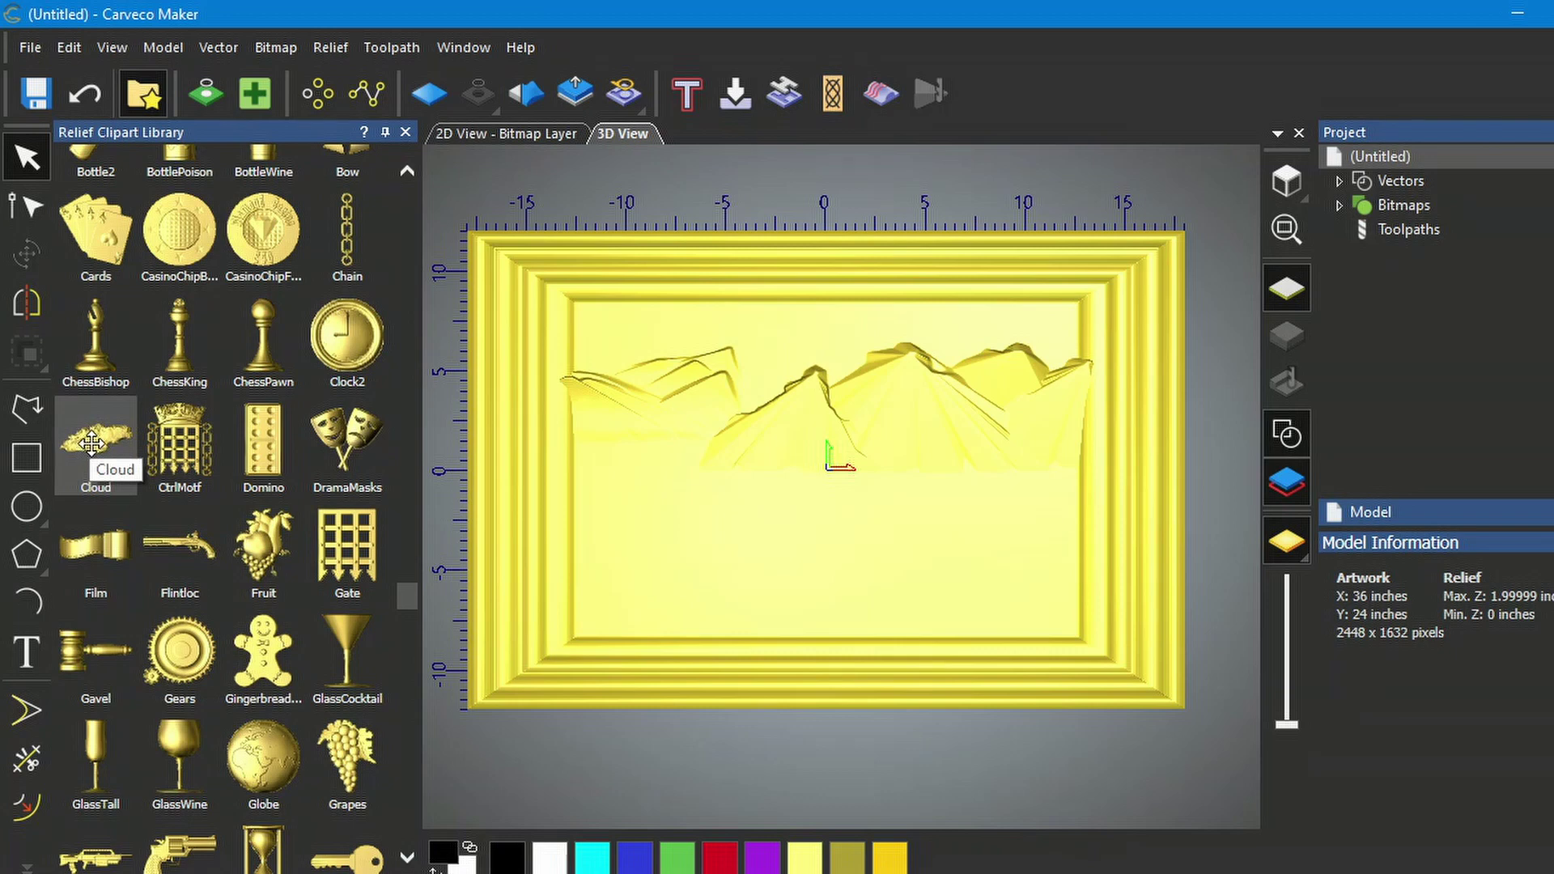
pyautogui.moveTo(89, 444); pyautogui.dragTo(664, 333)
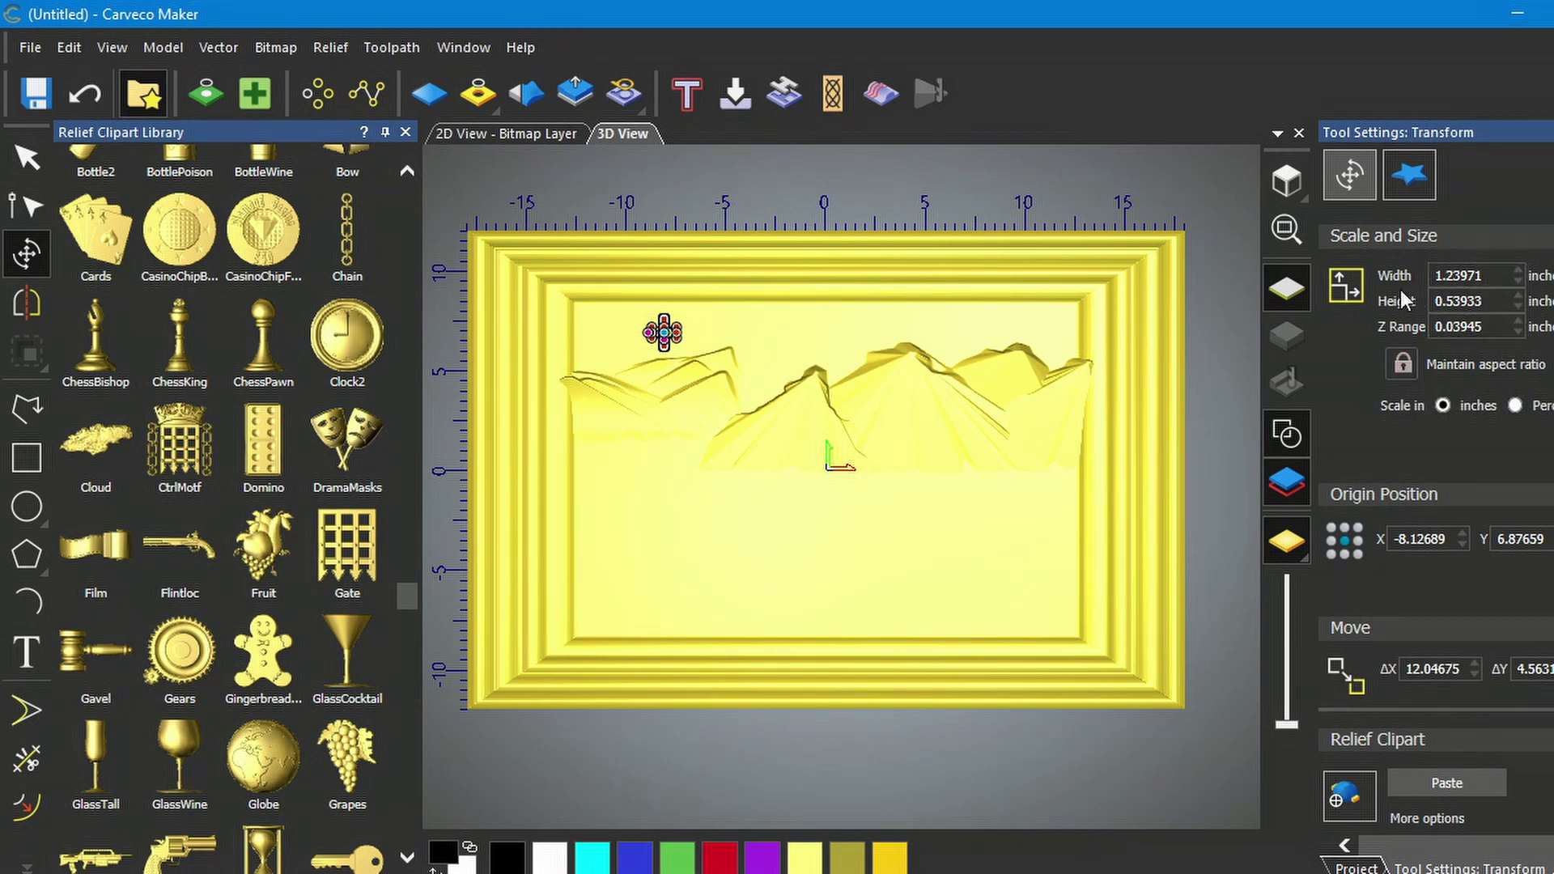
# Step: Scale the cloud to 12 inches wide with the aspect ratio maintained
pyautogui.click(1490, 276)
pyautogui.moveTo(1490, 277); pyautogui.dragTo(1407, 279)
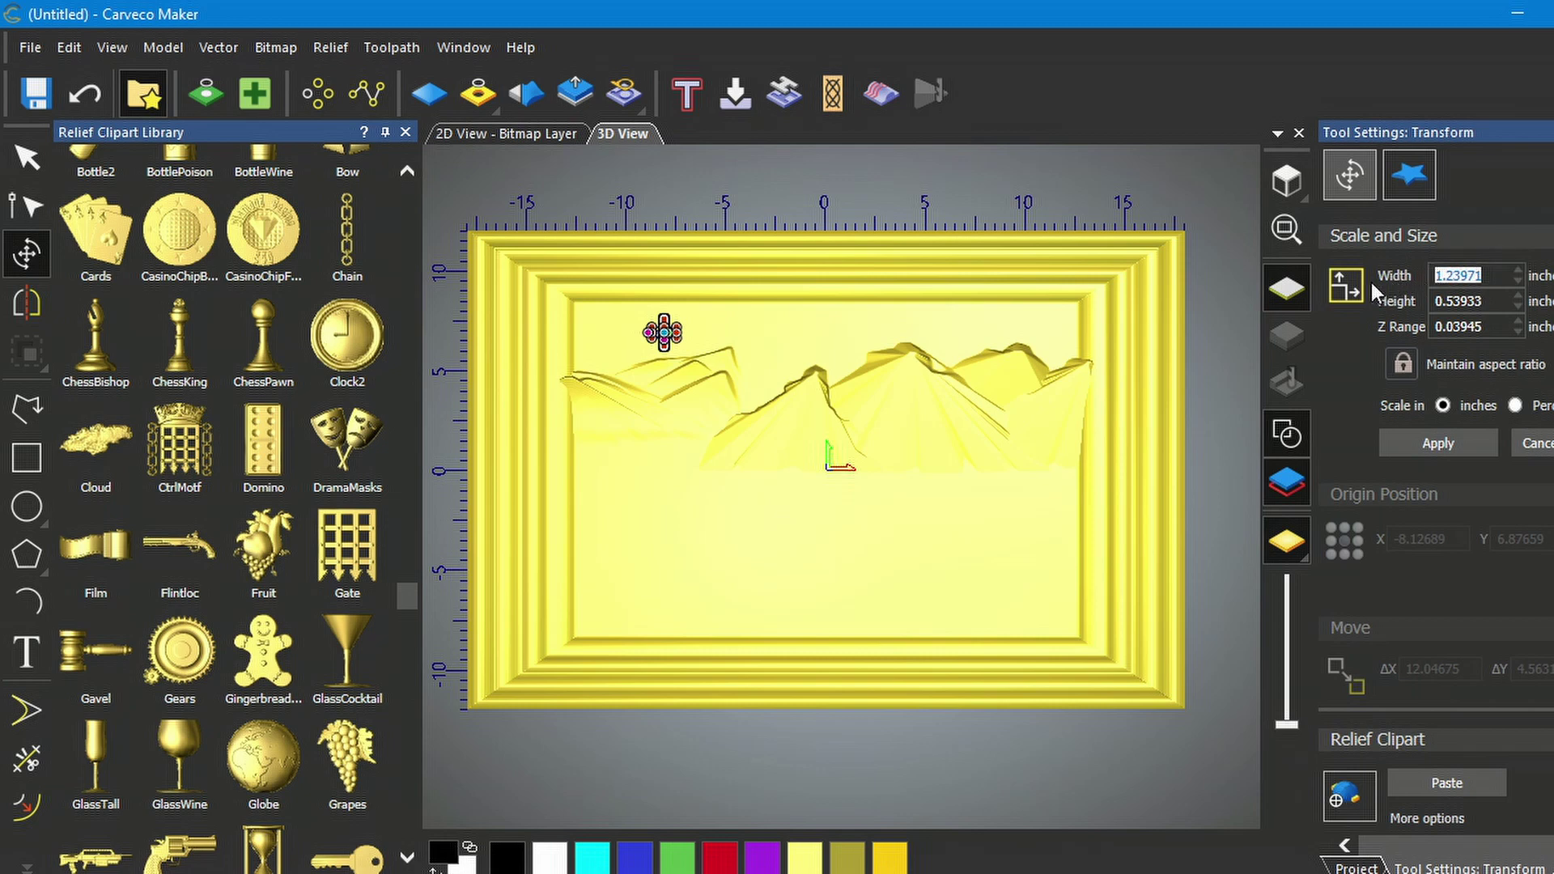
pyautogui.write('12.0')
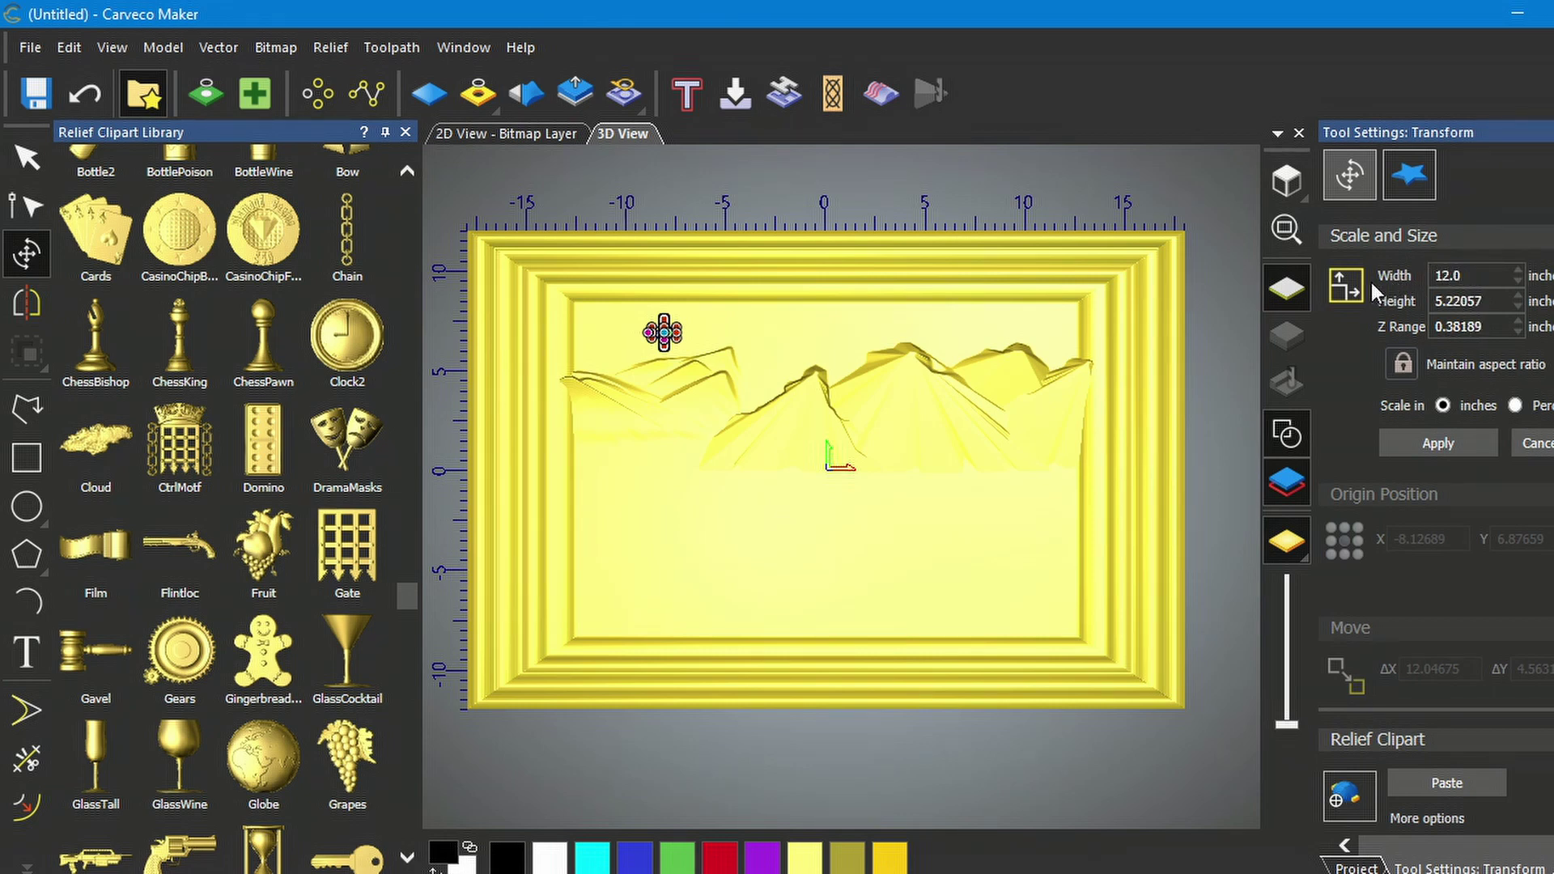
pyautogui.click(1448, 444)
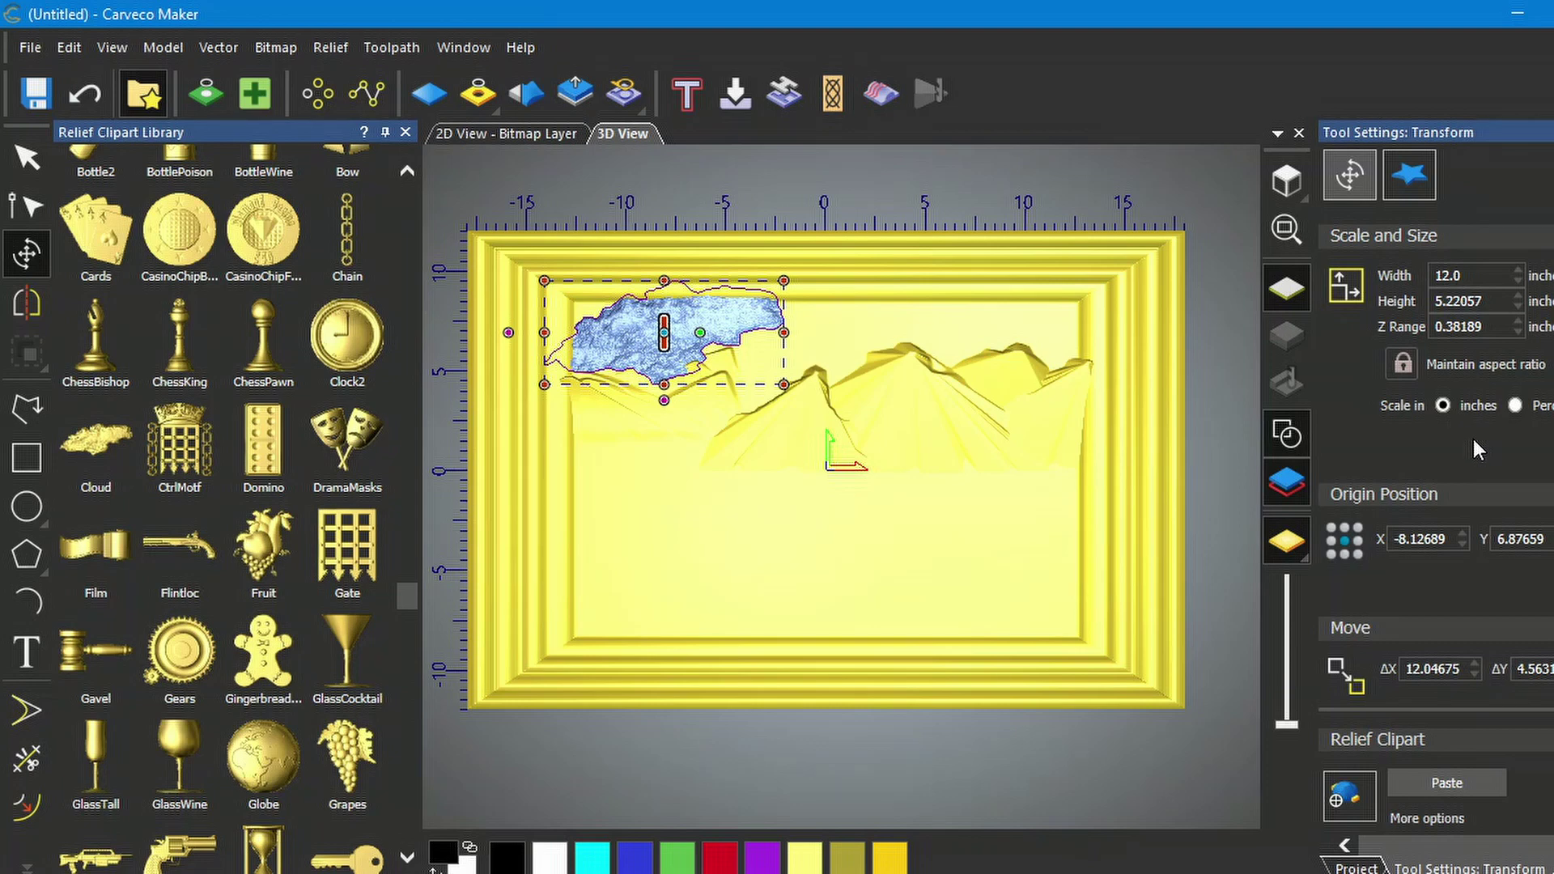
# Step: Scale the cloud proportionally to 15 inches wide and rotate it slightly clockwise so its right end tilts down
pyautogui.click(1472, 276)
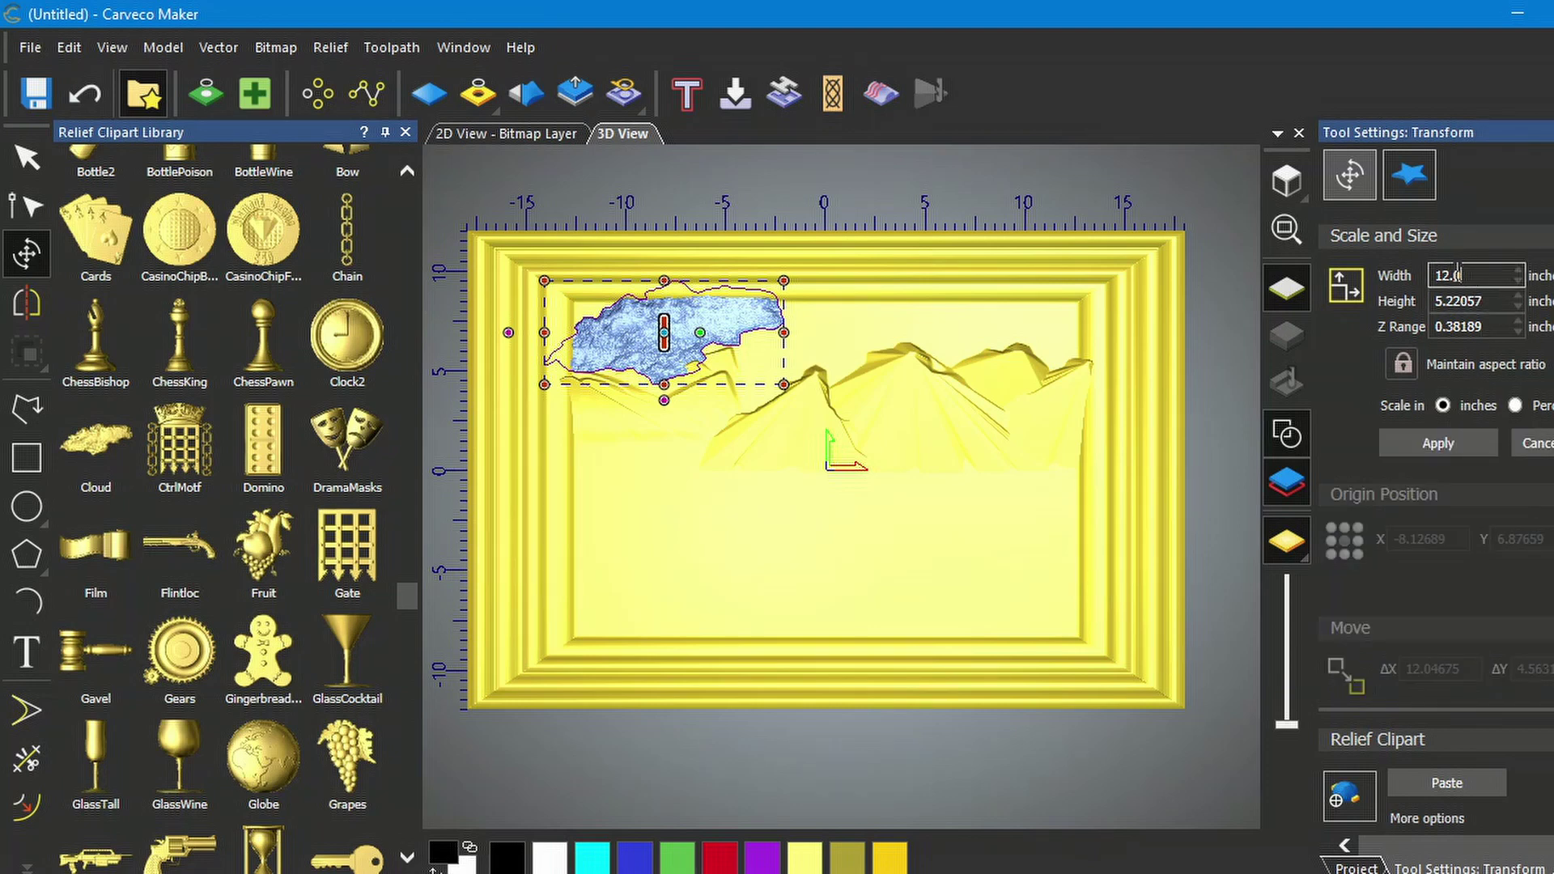
pyautogui.doubleClick(1450, 276)
pyautogui.write('15.0')
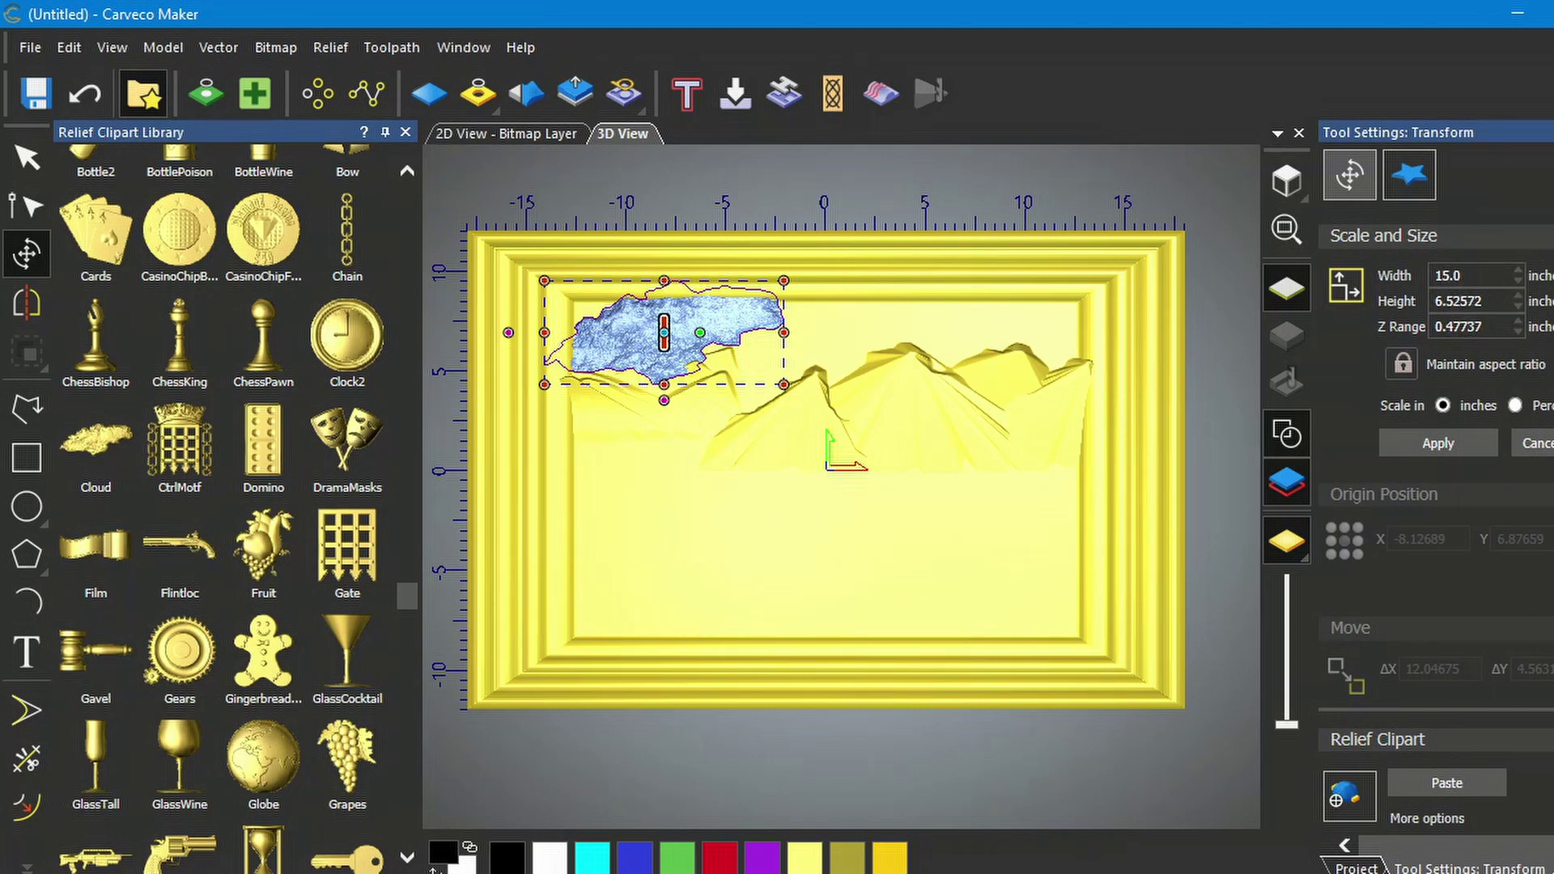
pyautogui.click(1439, 441)
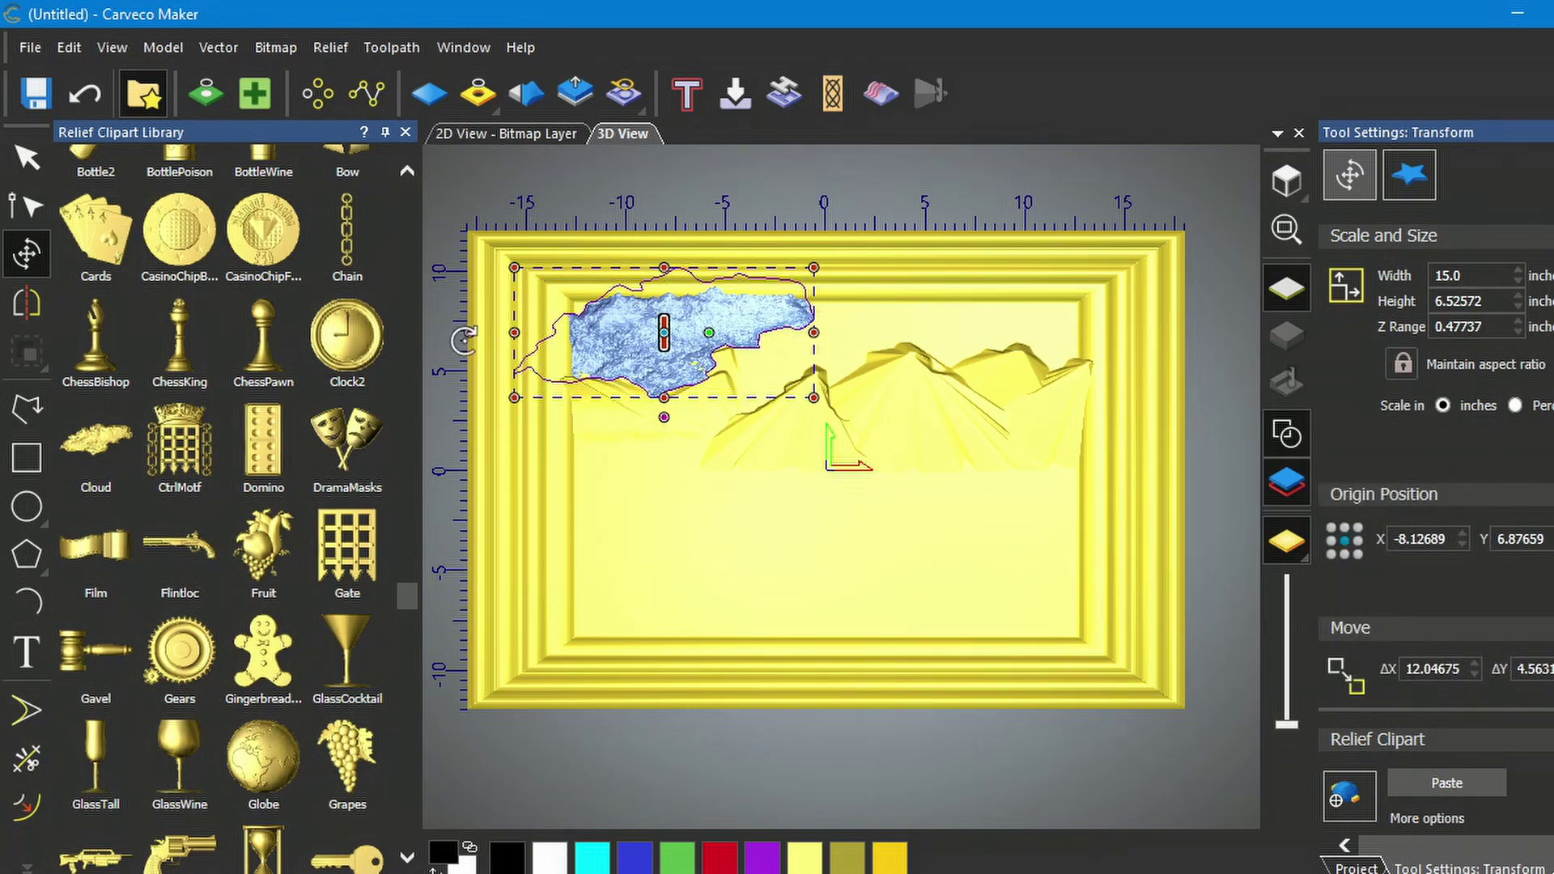
pyautogui.moveTo(465, 338); pyautogui.dragTo(492, 290)
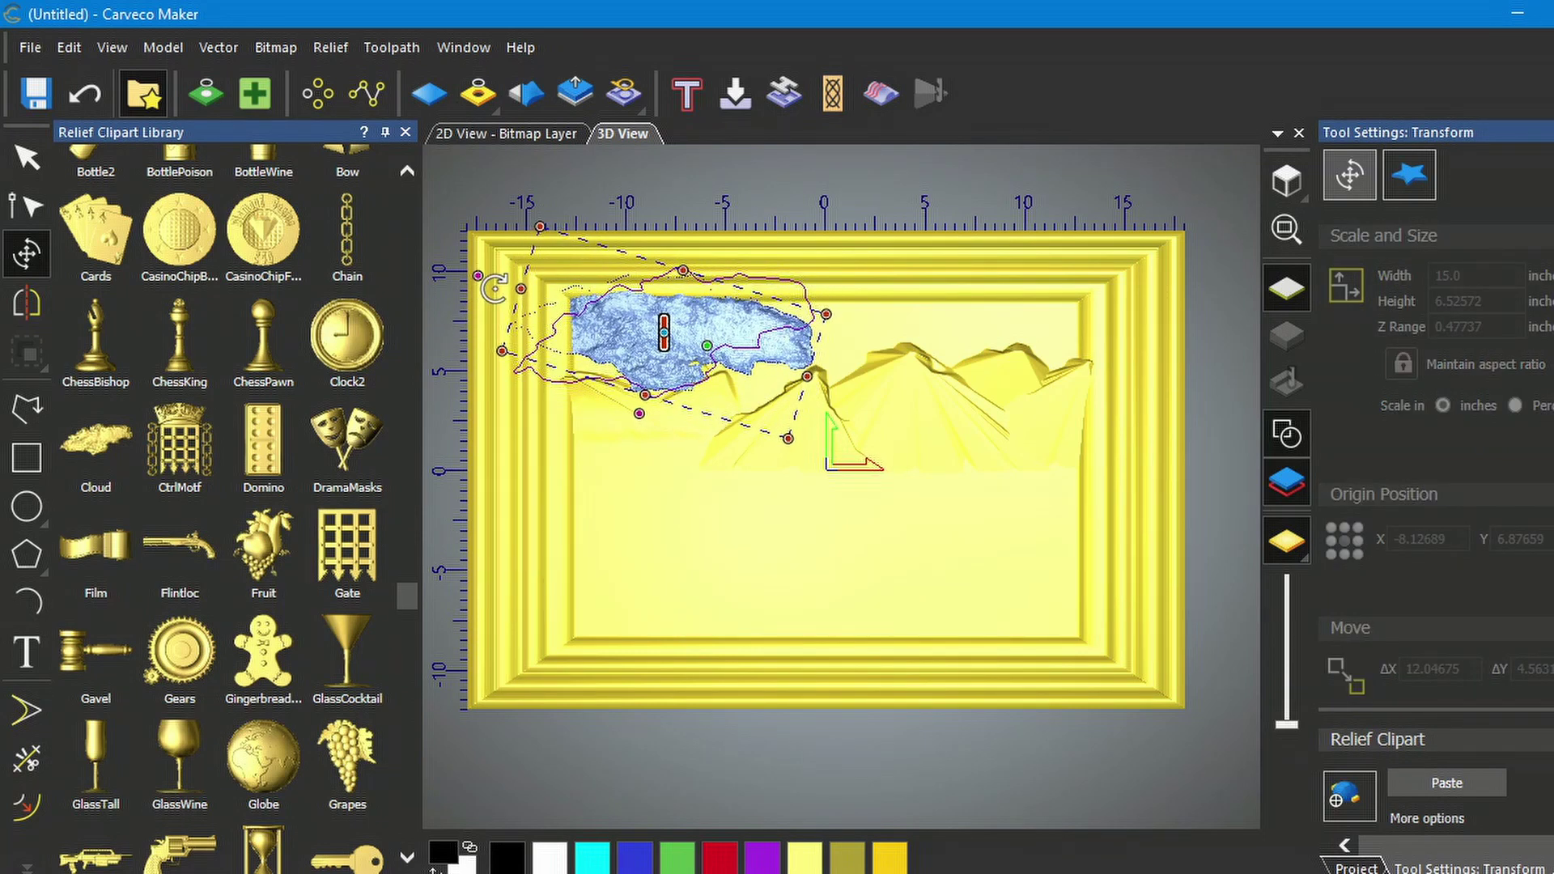
pyautogui.moveTo(493, 288); pyautogui.dragTo(494, 288)
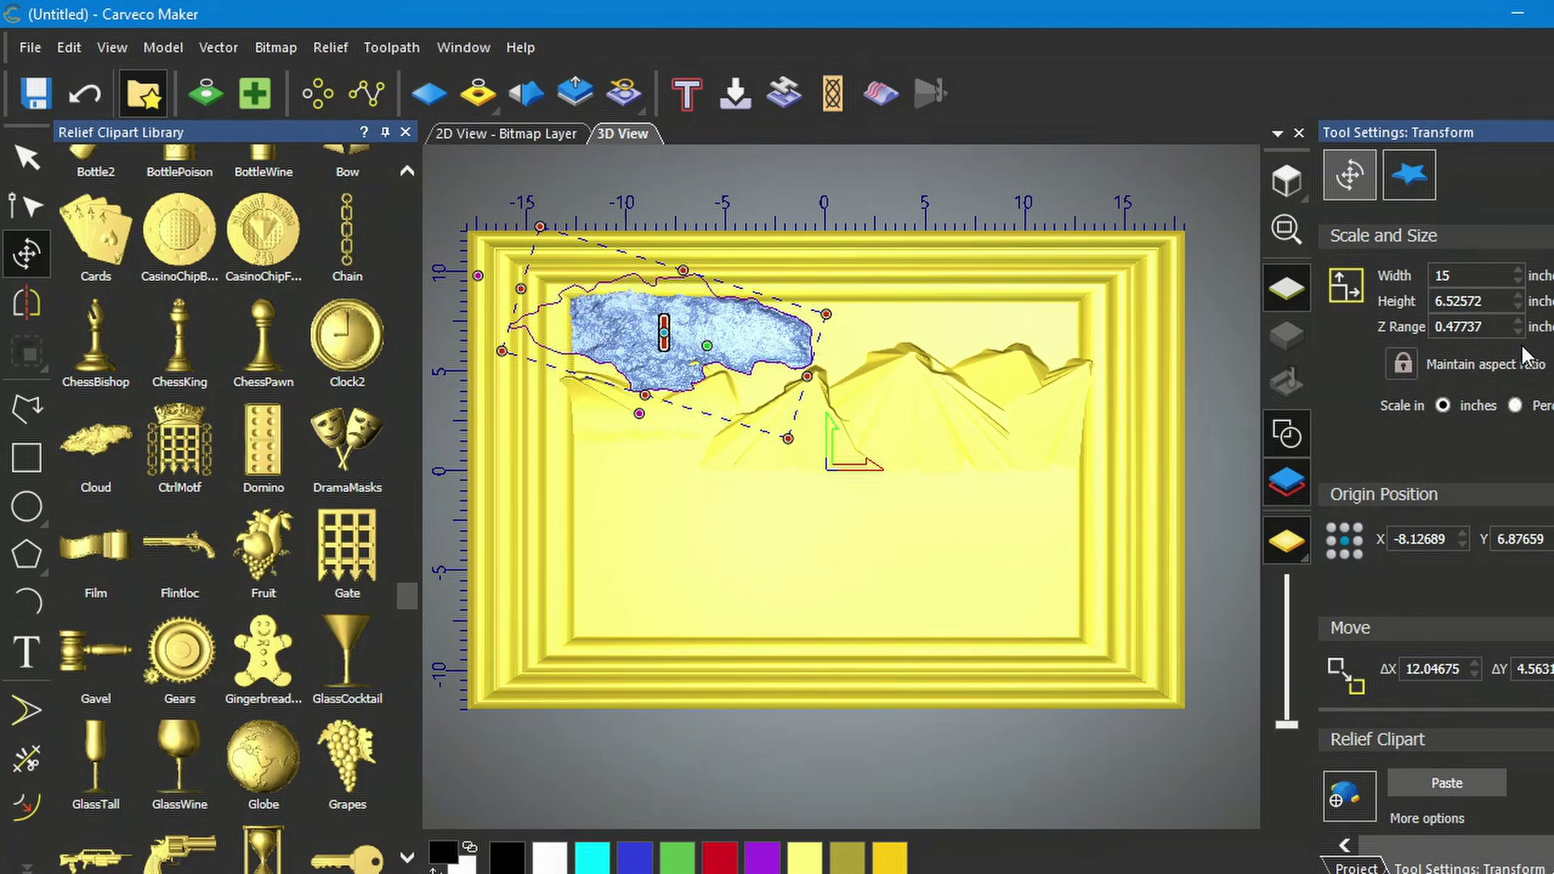
# Step: Set the cloud's Z range to 0.6 without maintaining aspect ratio, and paste it at about X -8.3, Y 6.5 inches
pyautogui.click(1407, 366)
pyautogui.moveTo(1488, 326); pyautogui.dragTo(1452, 326)
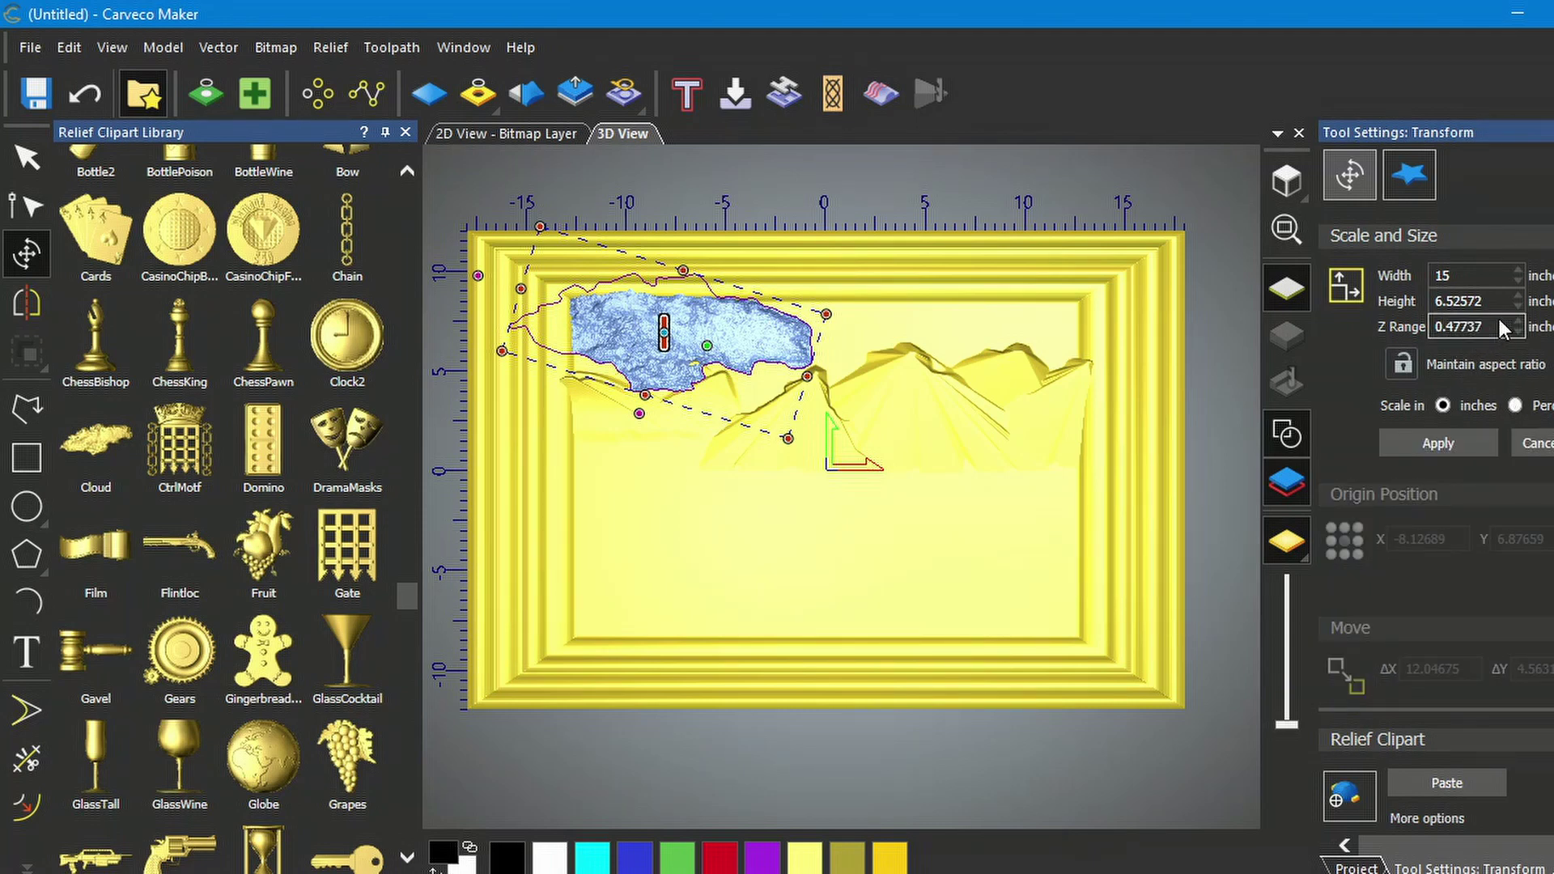
pyautogui.moveTo(1485, 326); pyautogui.dragTo(1450, 328)
pyautogui.click(1442, 442)
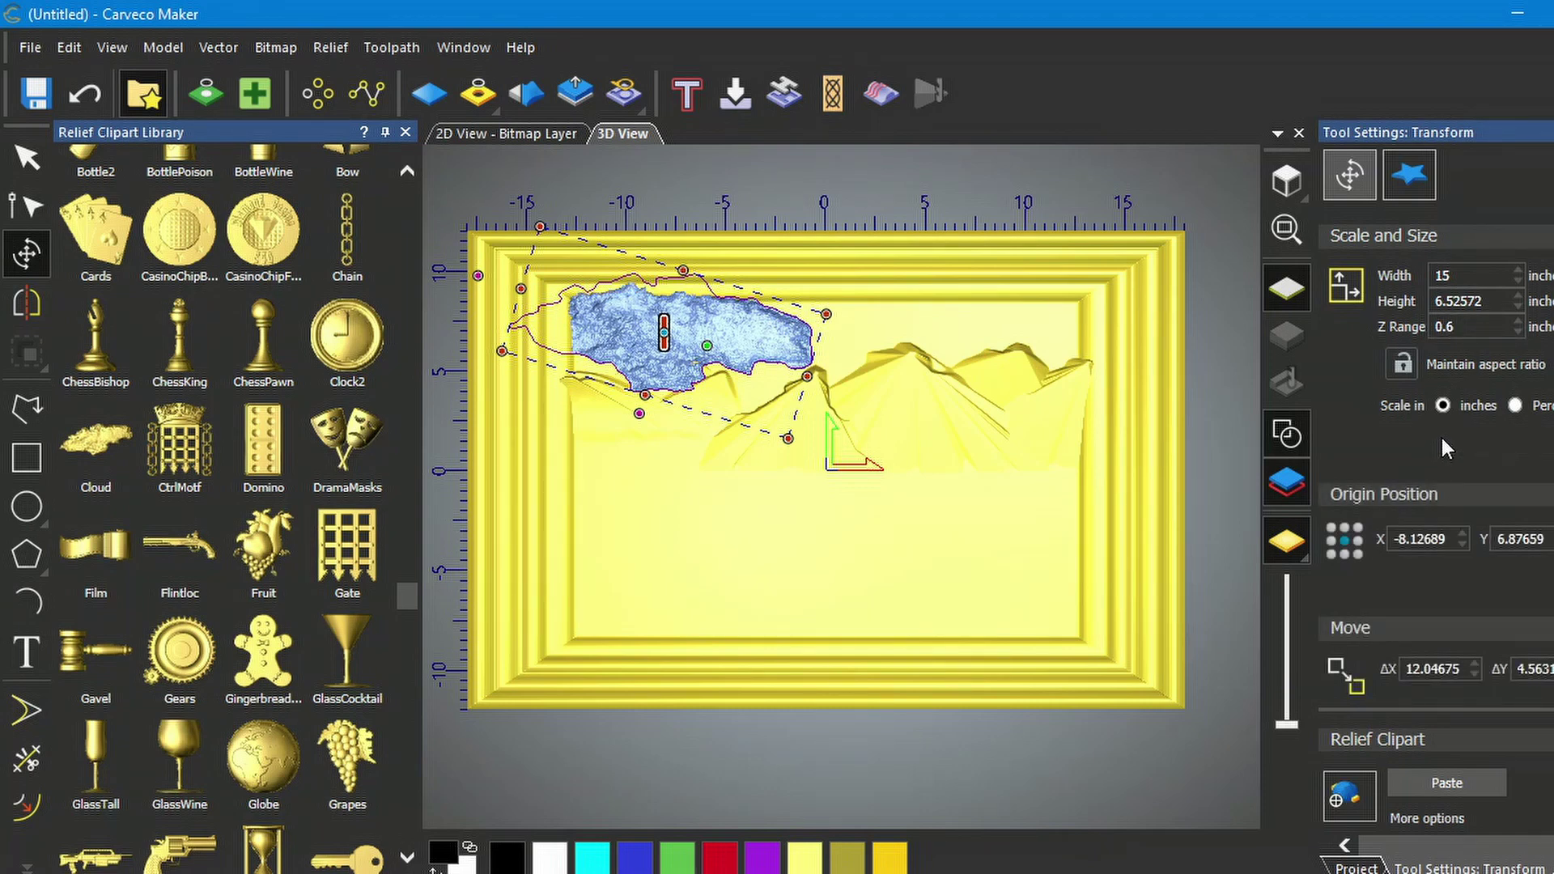
pyautogui.moveTo(626, 325); pyautogui.dragTo(622, 333)
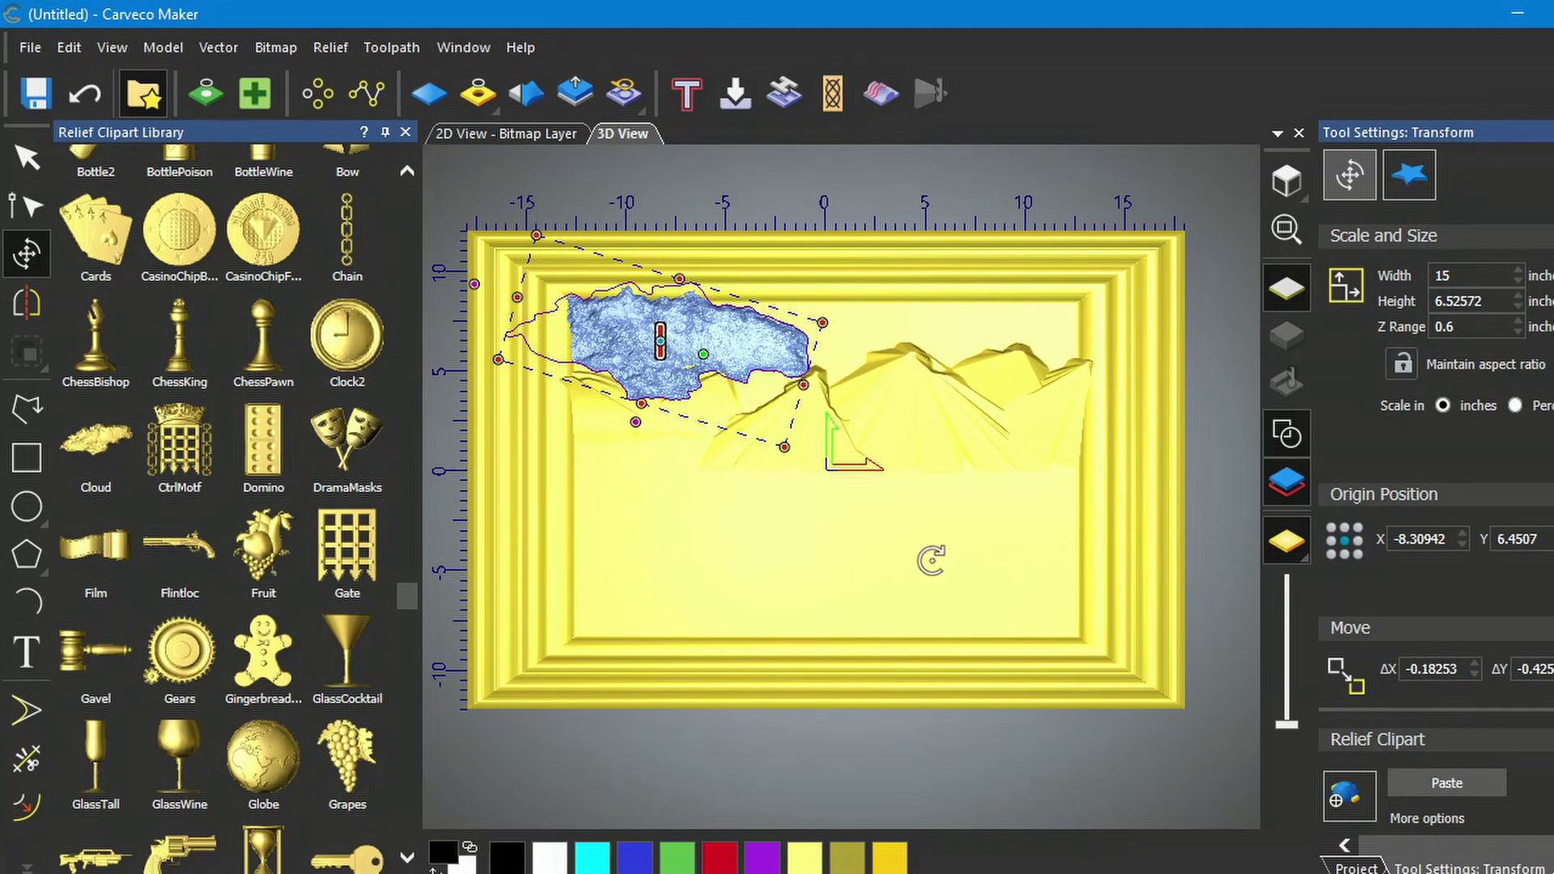
pyautogui.click(1459, 784)
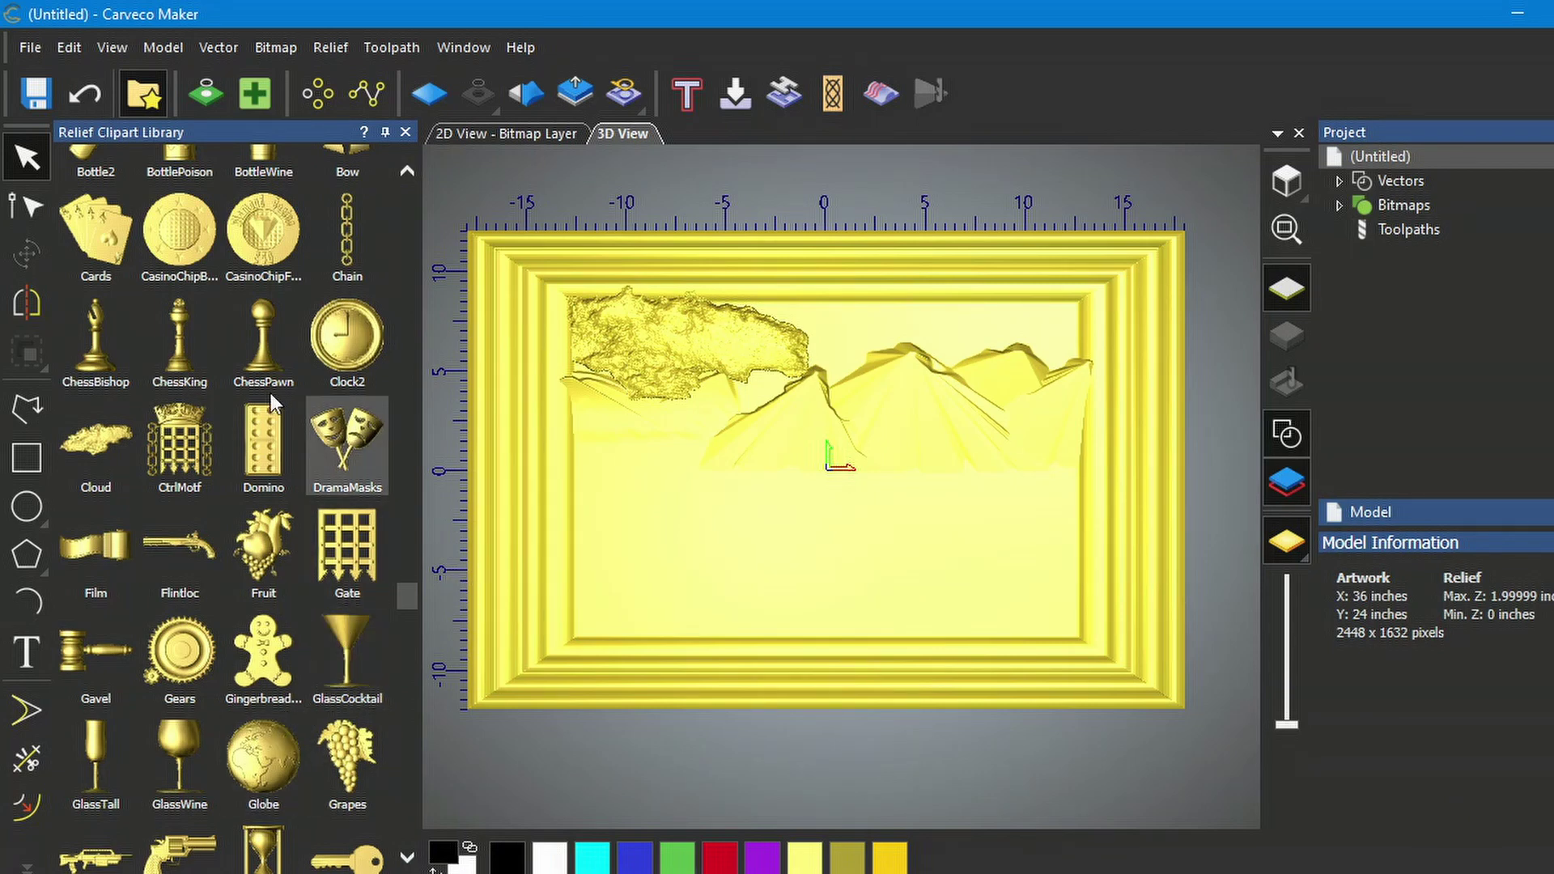
# Step: Paste a second Cloud over the right mountains at about X 6.2, Y 6.8, scaled proportionally to 20 inches wide
pyautogui.moveTo(90, 446); pyautogui.dragTo(948, 329)
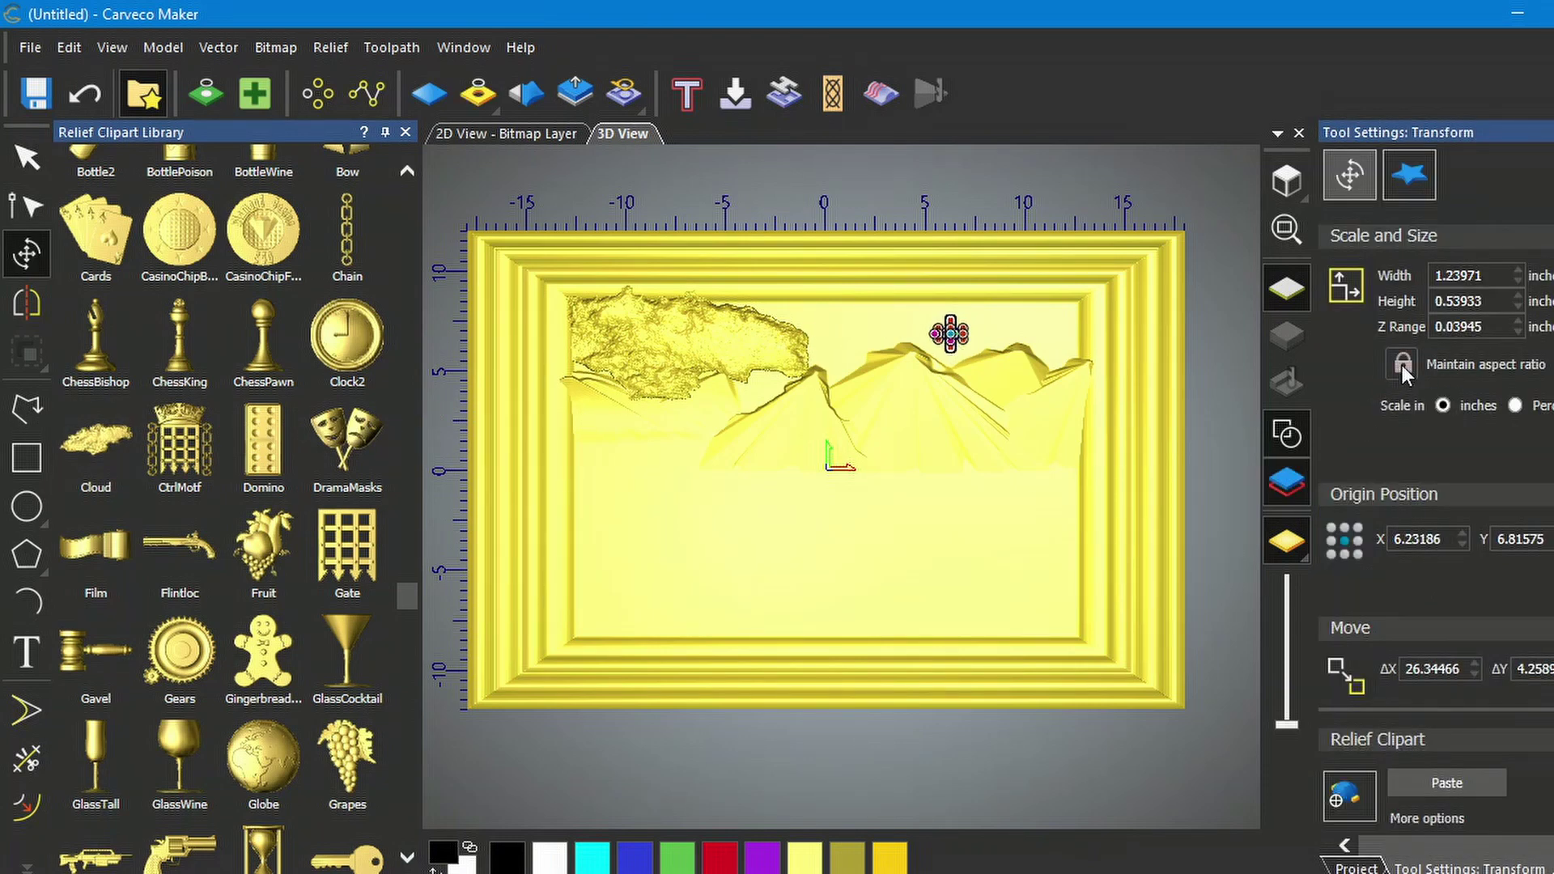
pyautogui.click(1504, 276)
pyautogui.moveTo(1505, 276); pyautogui.dragTo(1417, 280)
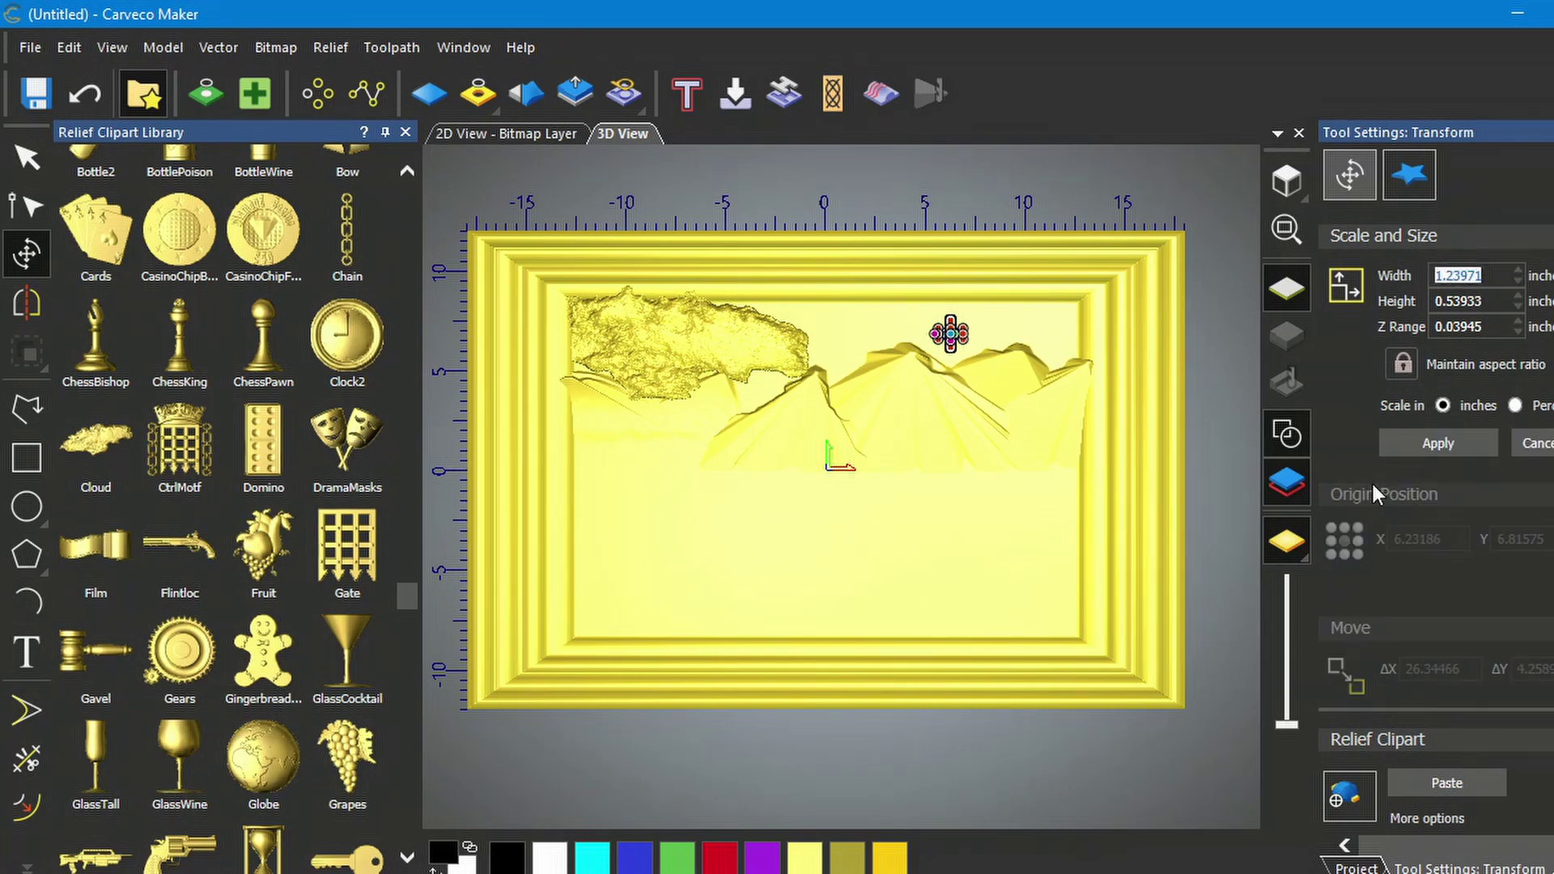
pyautogui.write('20.0')
pyautogui.click(1437, 442)
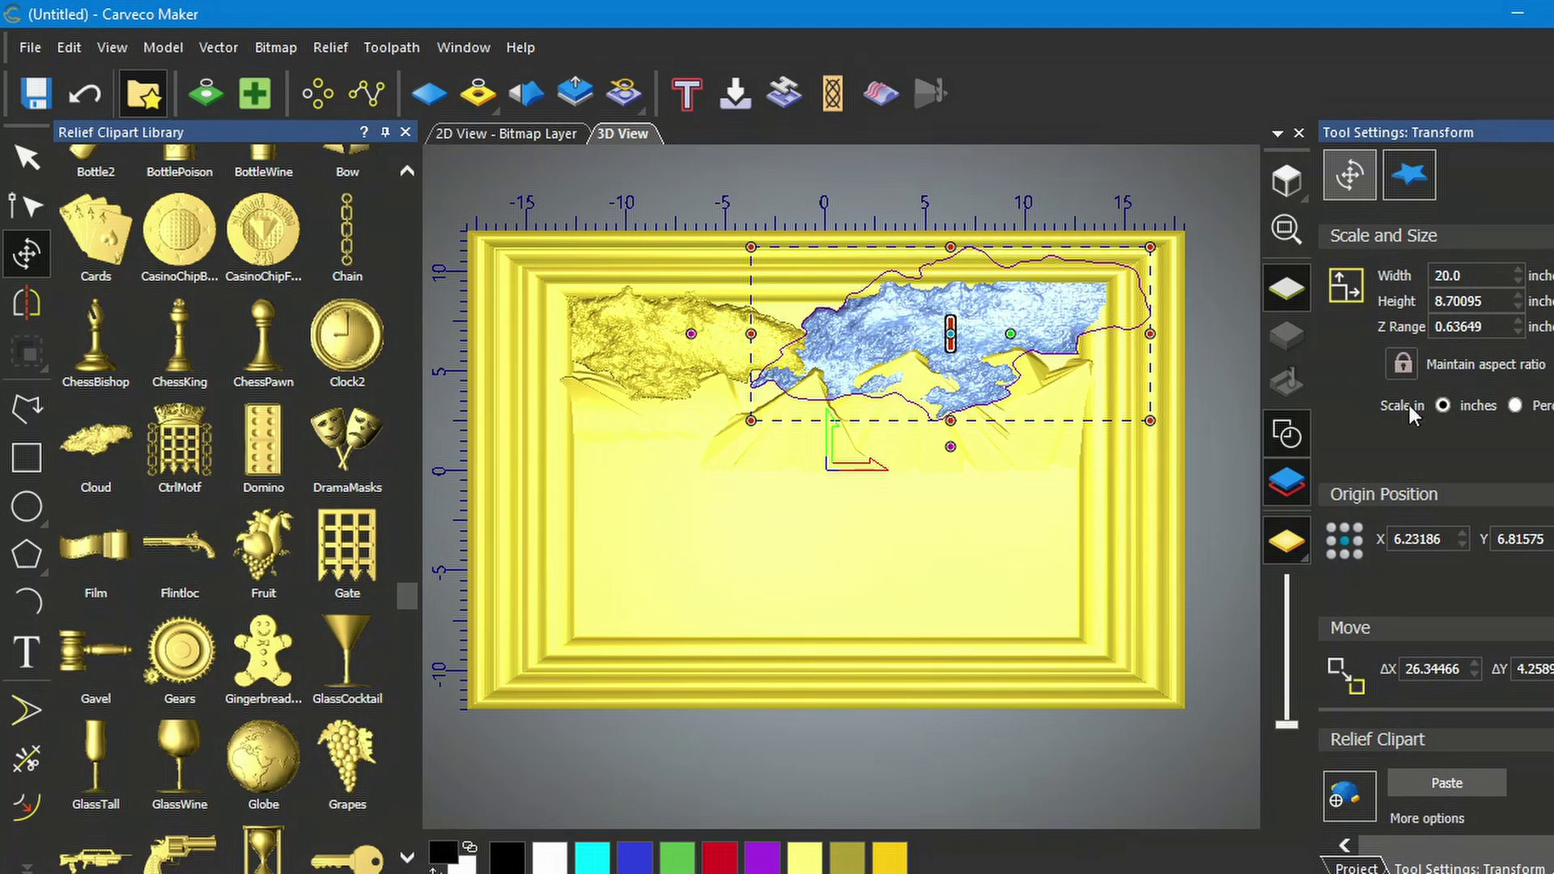
pyautogui.click(1447, 784)
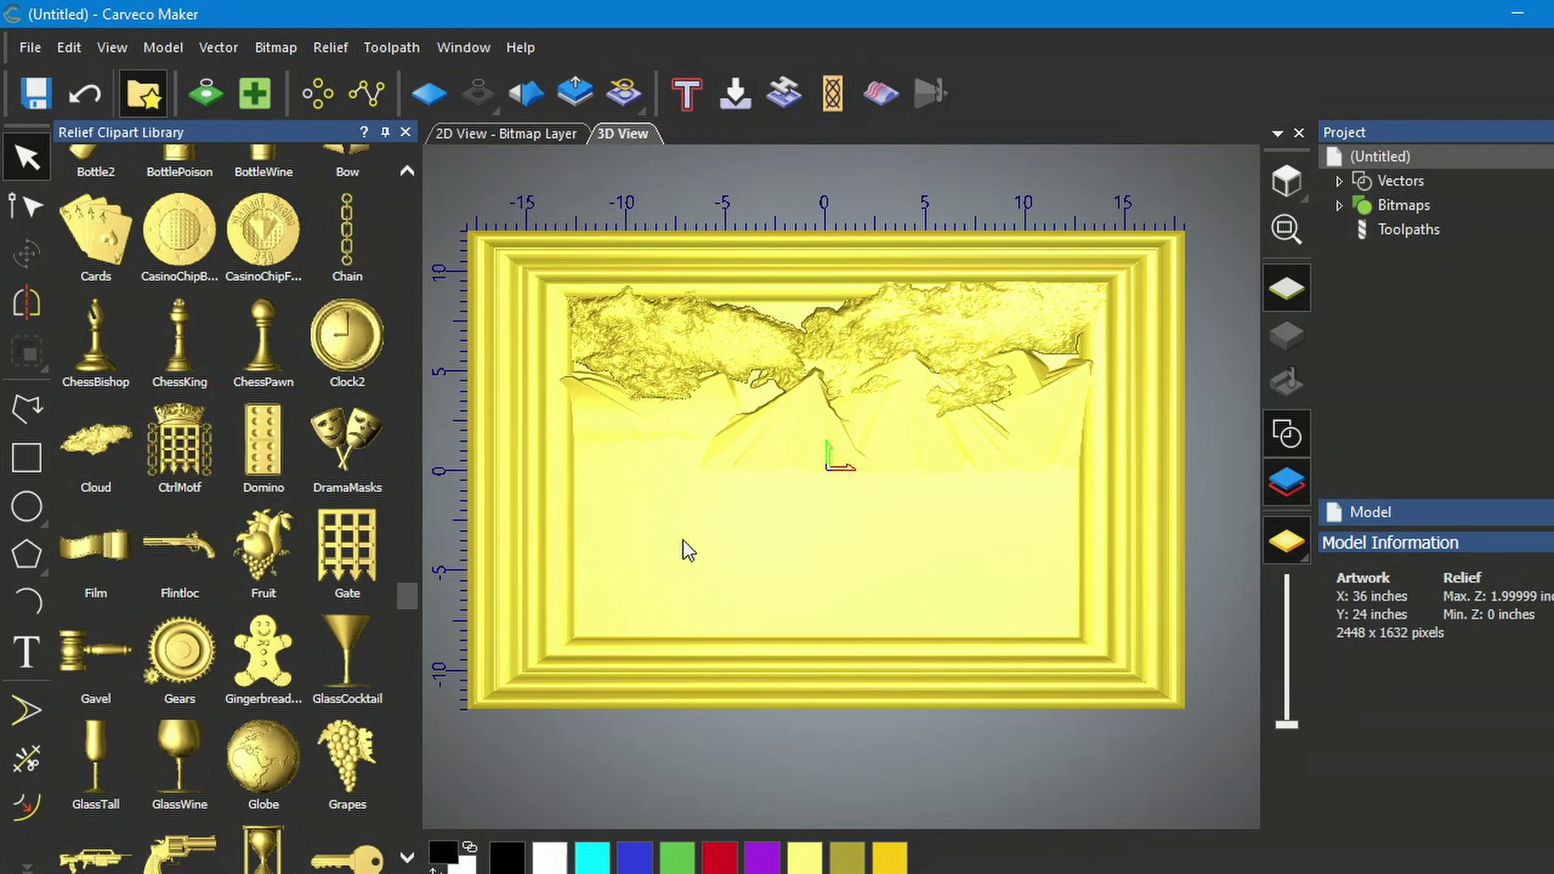
# Step: Paste the TreeLine2 clipart from the Greenery category below the left mountains, centred at about X -9.8, Y 0.3 inches
pyautogui.scroll(5, 354, 603)
pyautogui.scroll(10, 353, 600)
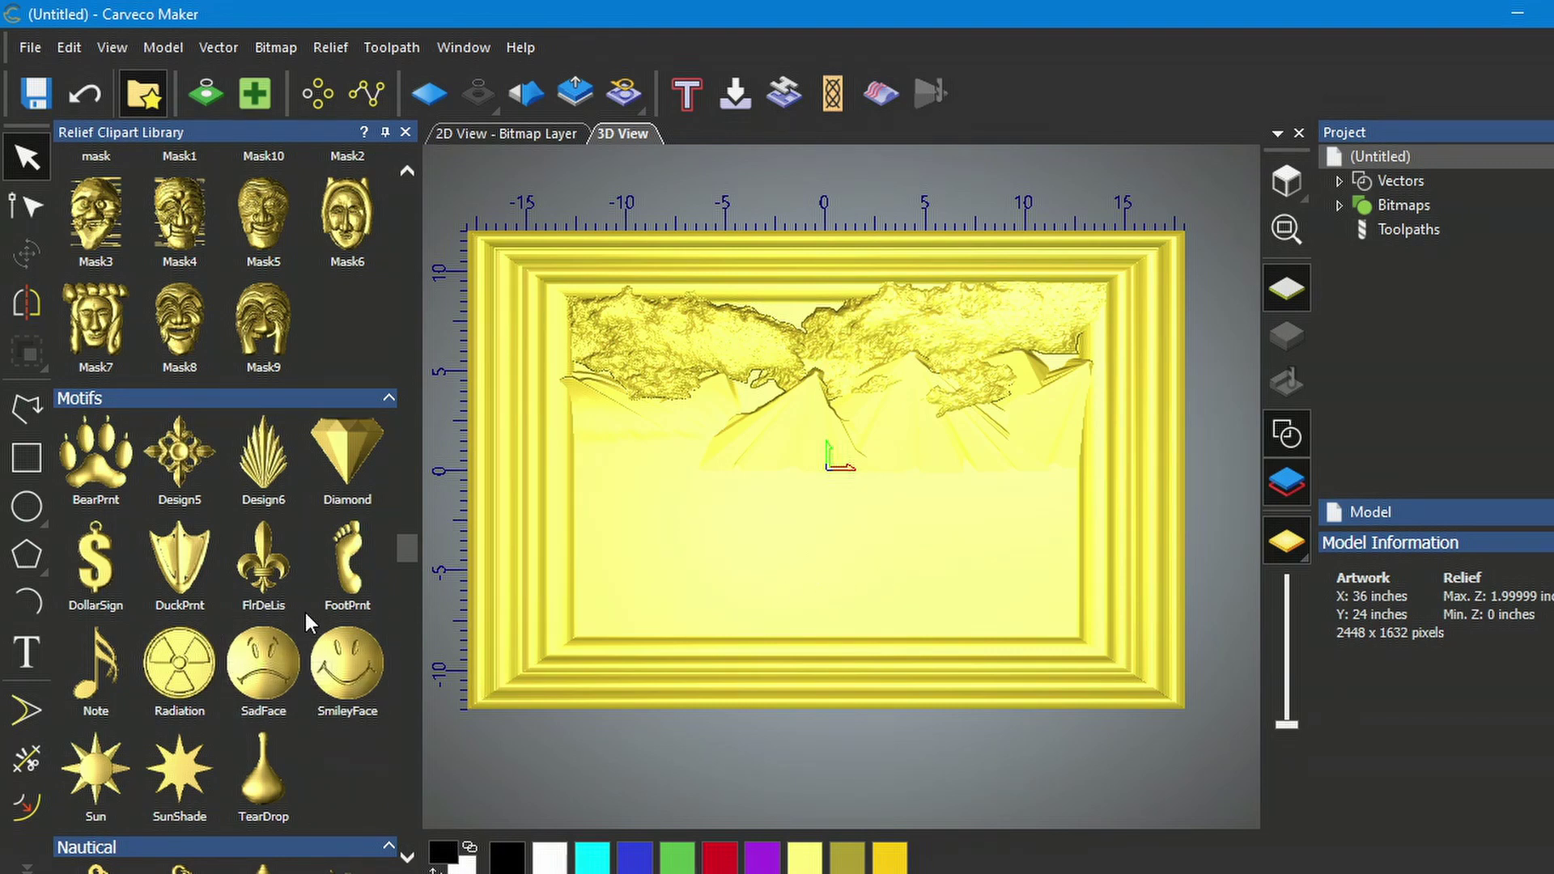
pyautogui.scroll(5, 305, 615)
pyautogui.scroll(4, 306, 620)
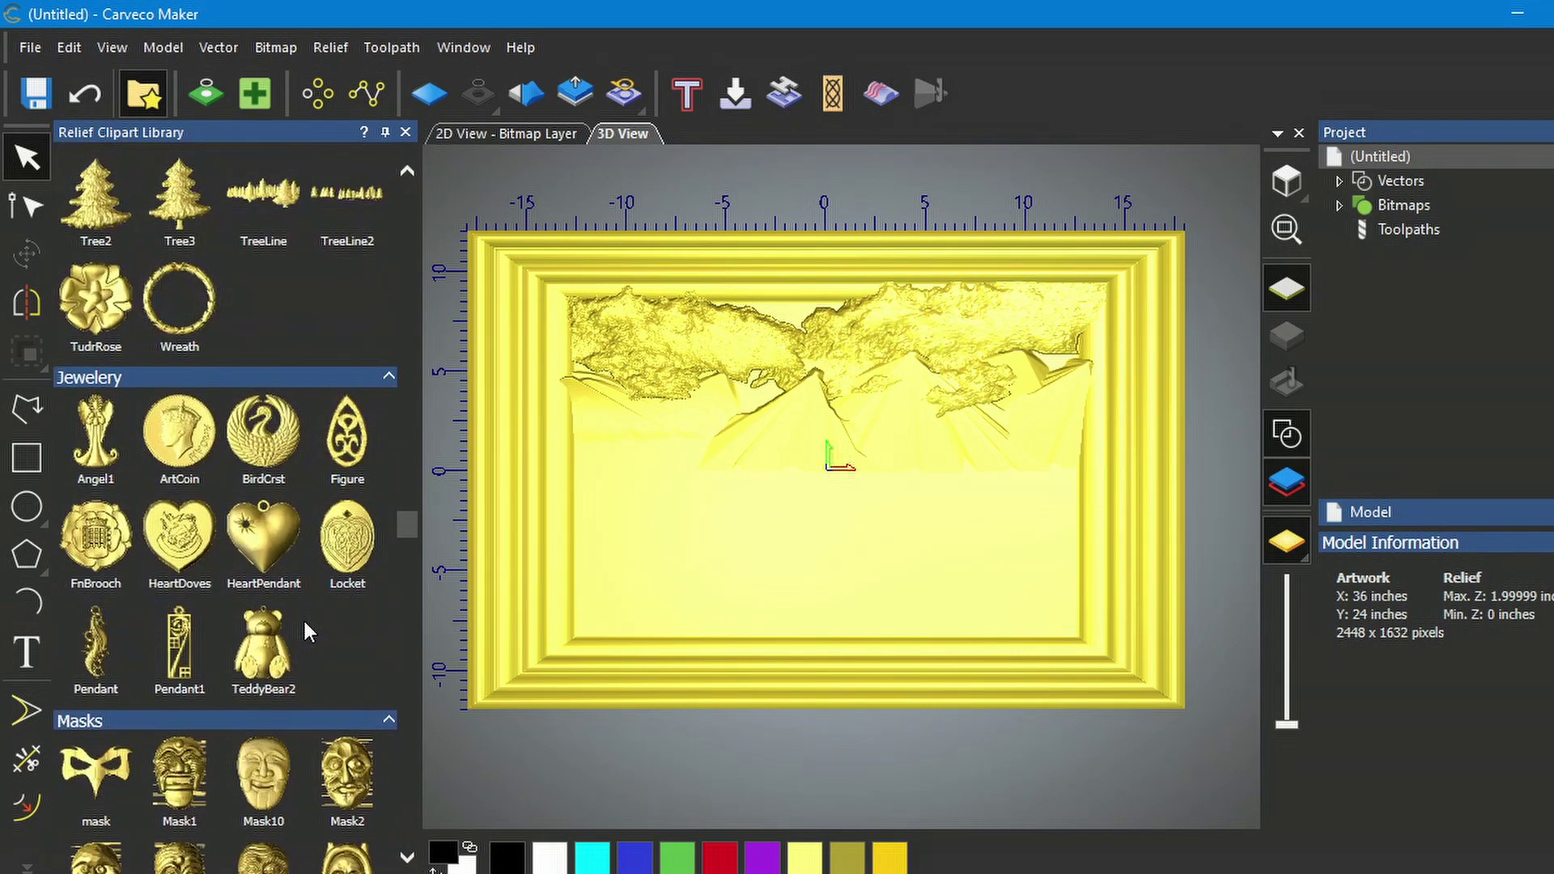
pyautogui.scroll(6, 305, 623)
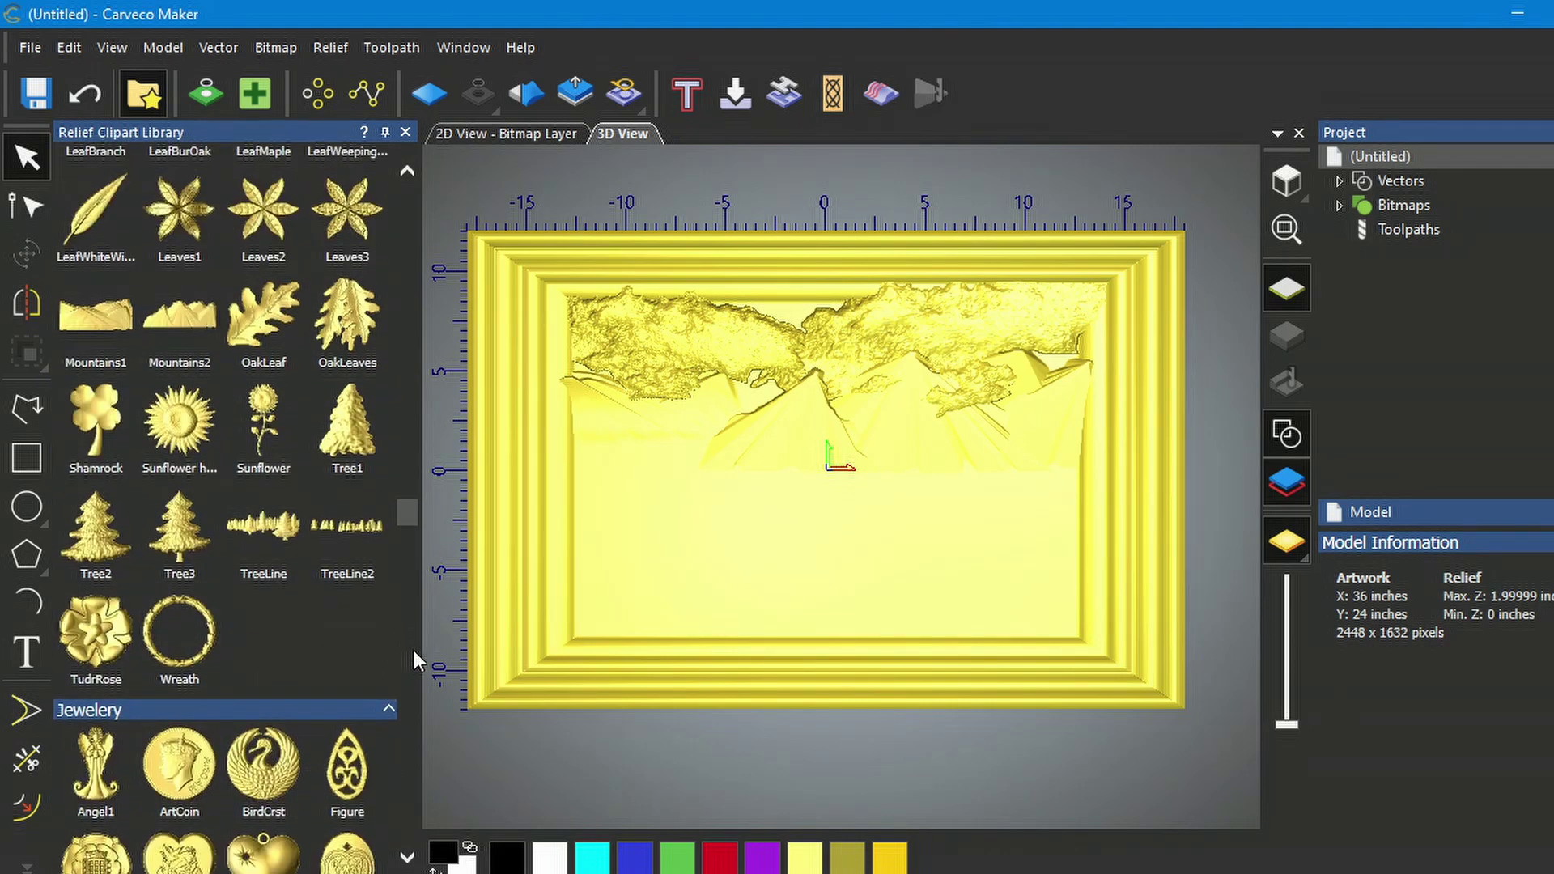
pyautogui.moveTo(339, 534); pyautogui.dragTo(630, 465)
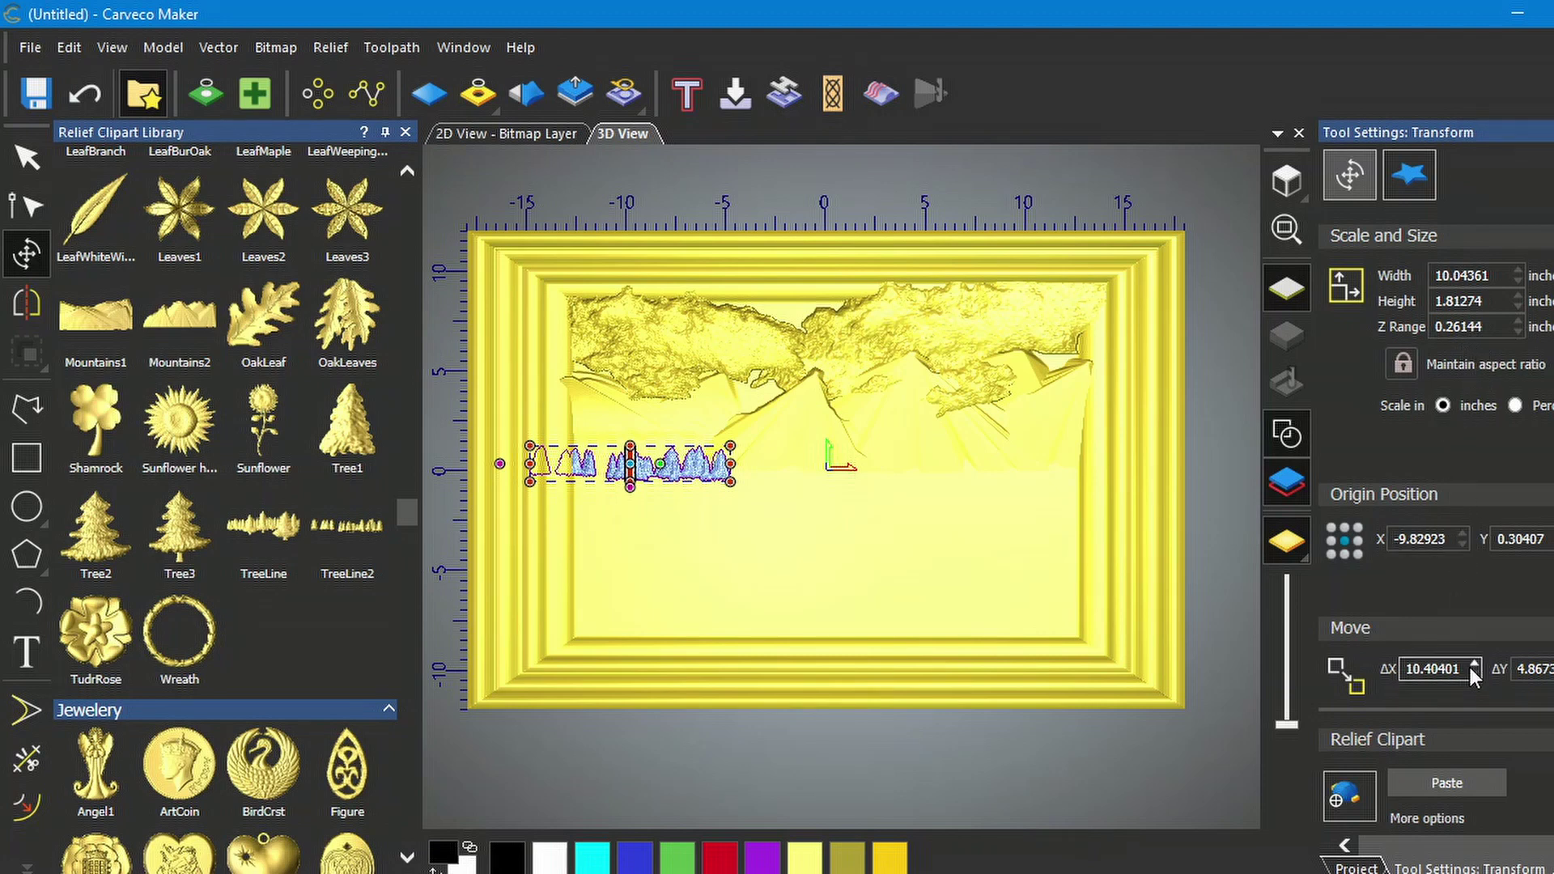
pyautogui.click(1454, 782)
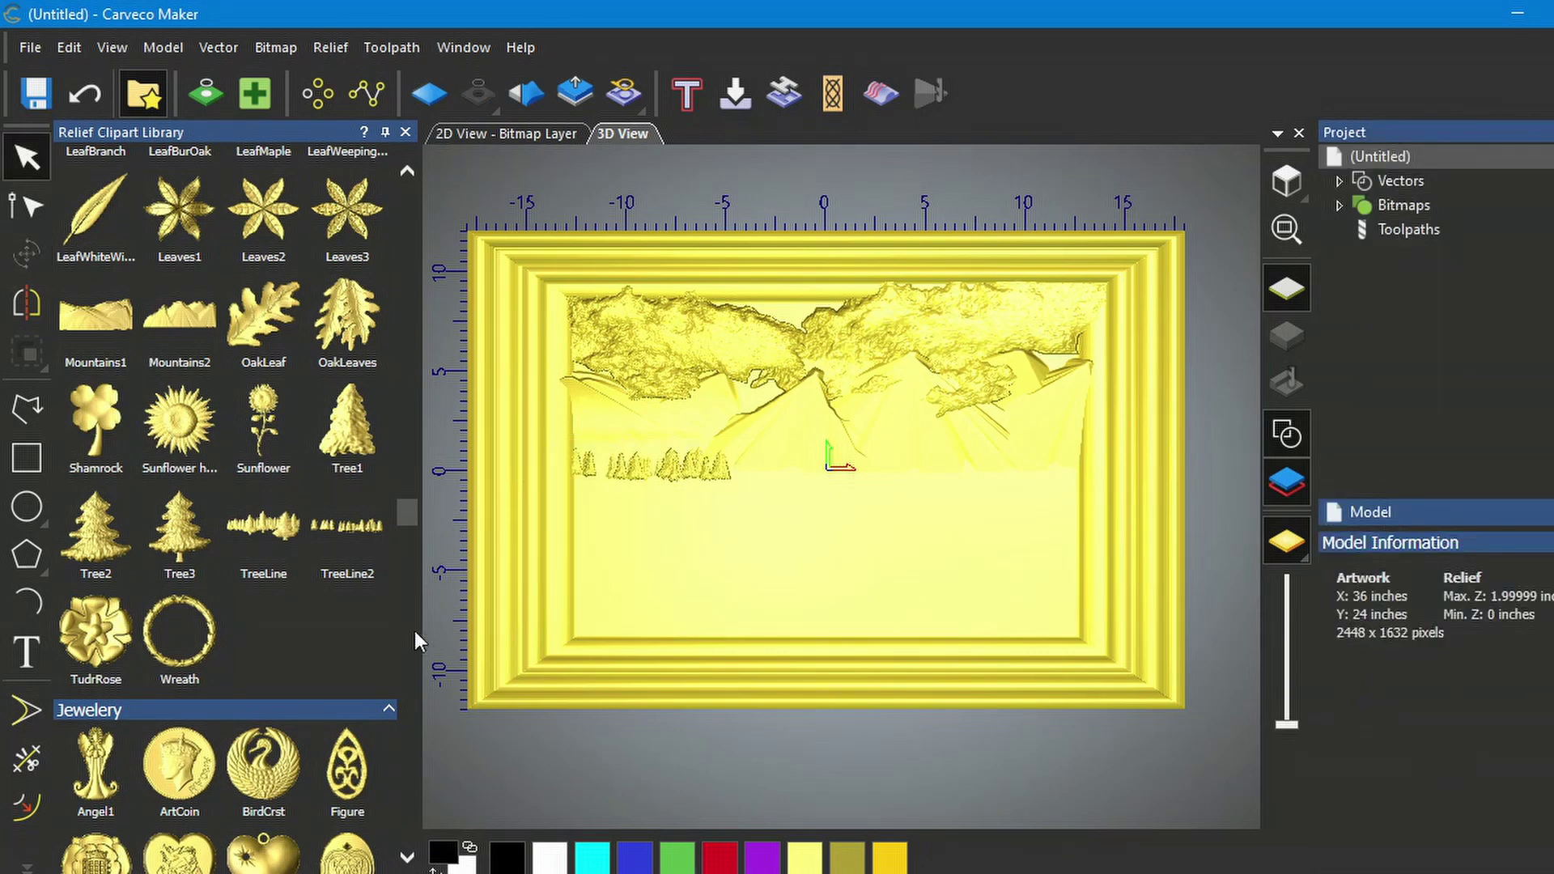
# Step: Paste a second TreeLine2 over the first at about X -8.1, Y -0.2, scaled proportionally to a Z range of 0.32 inches
pyautogui.moveTo(339, 534); pyautogui.dragTo(663, 474)
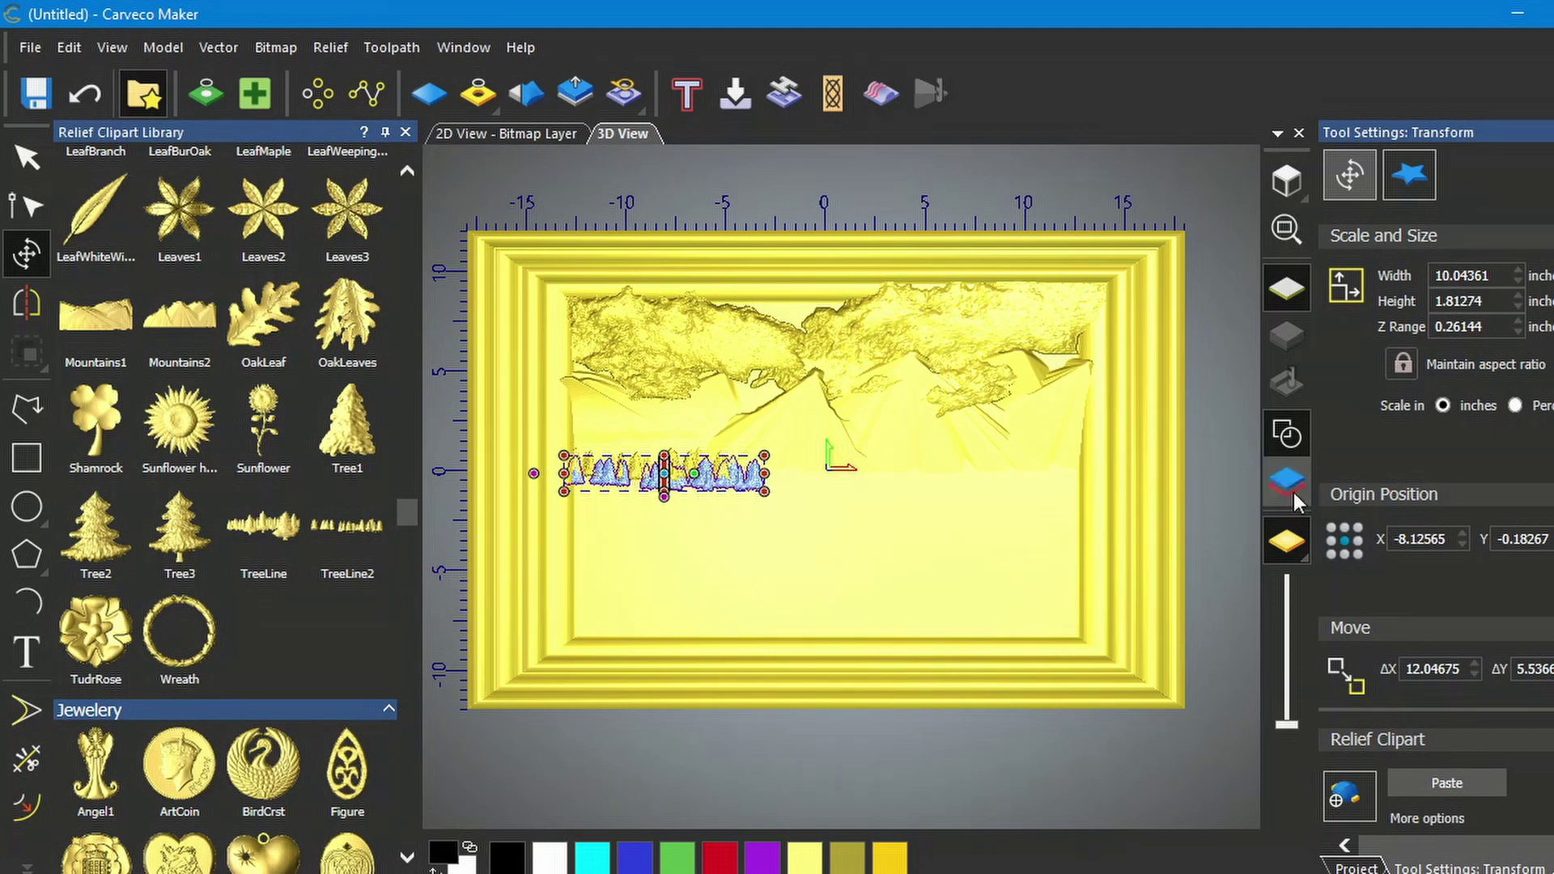
pyautogui.click(1489, 326)
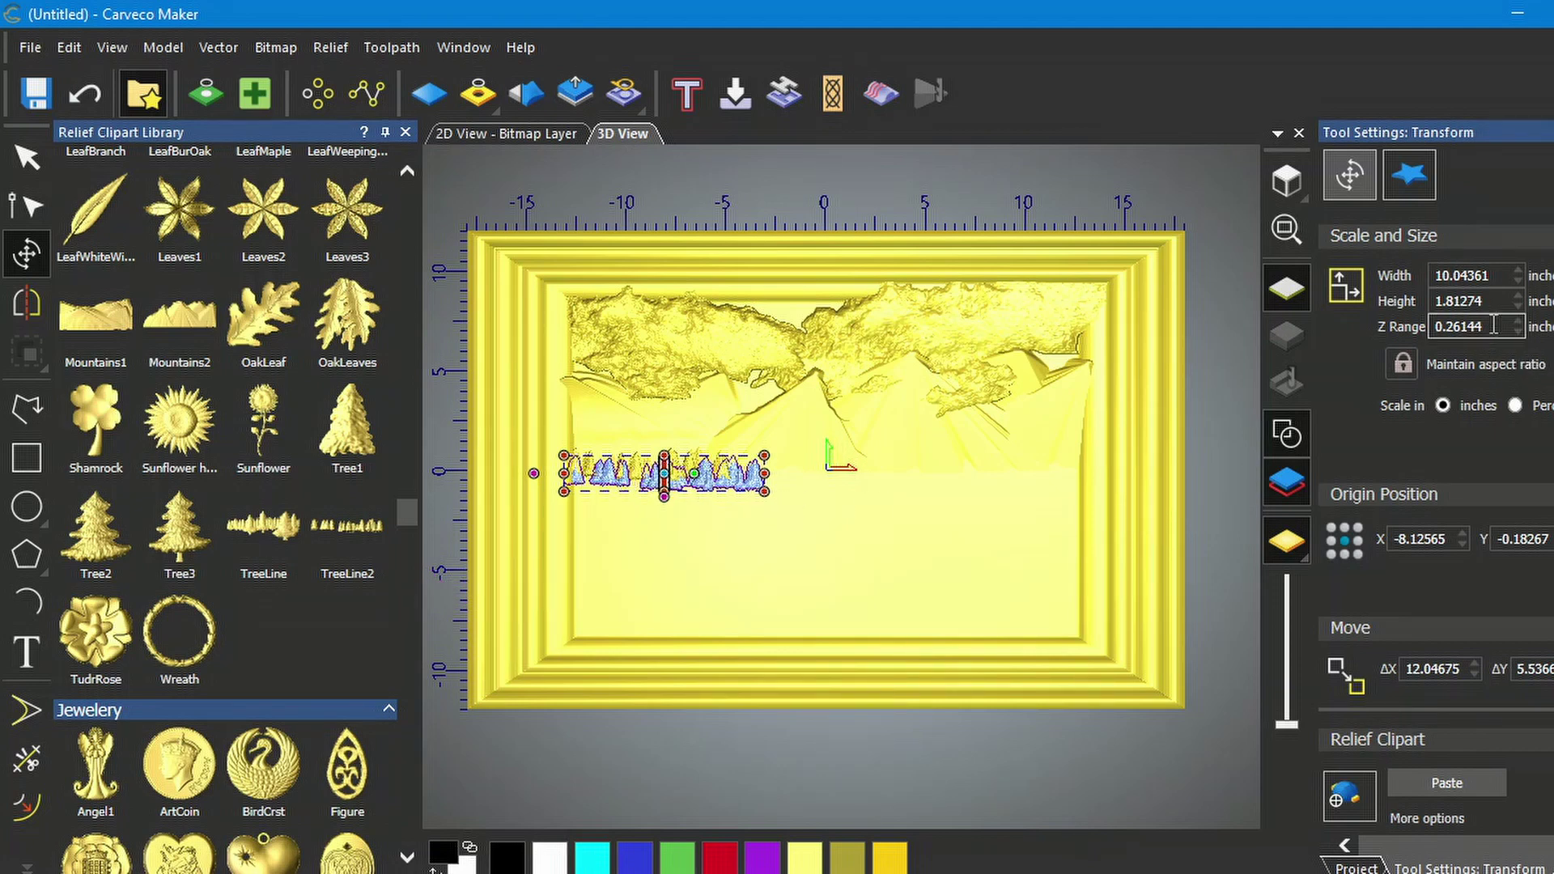
pyautogui.moveTo(1492, 327); pyautogui.dragTo(1445, 326)
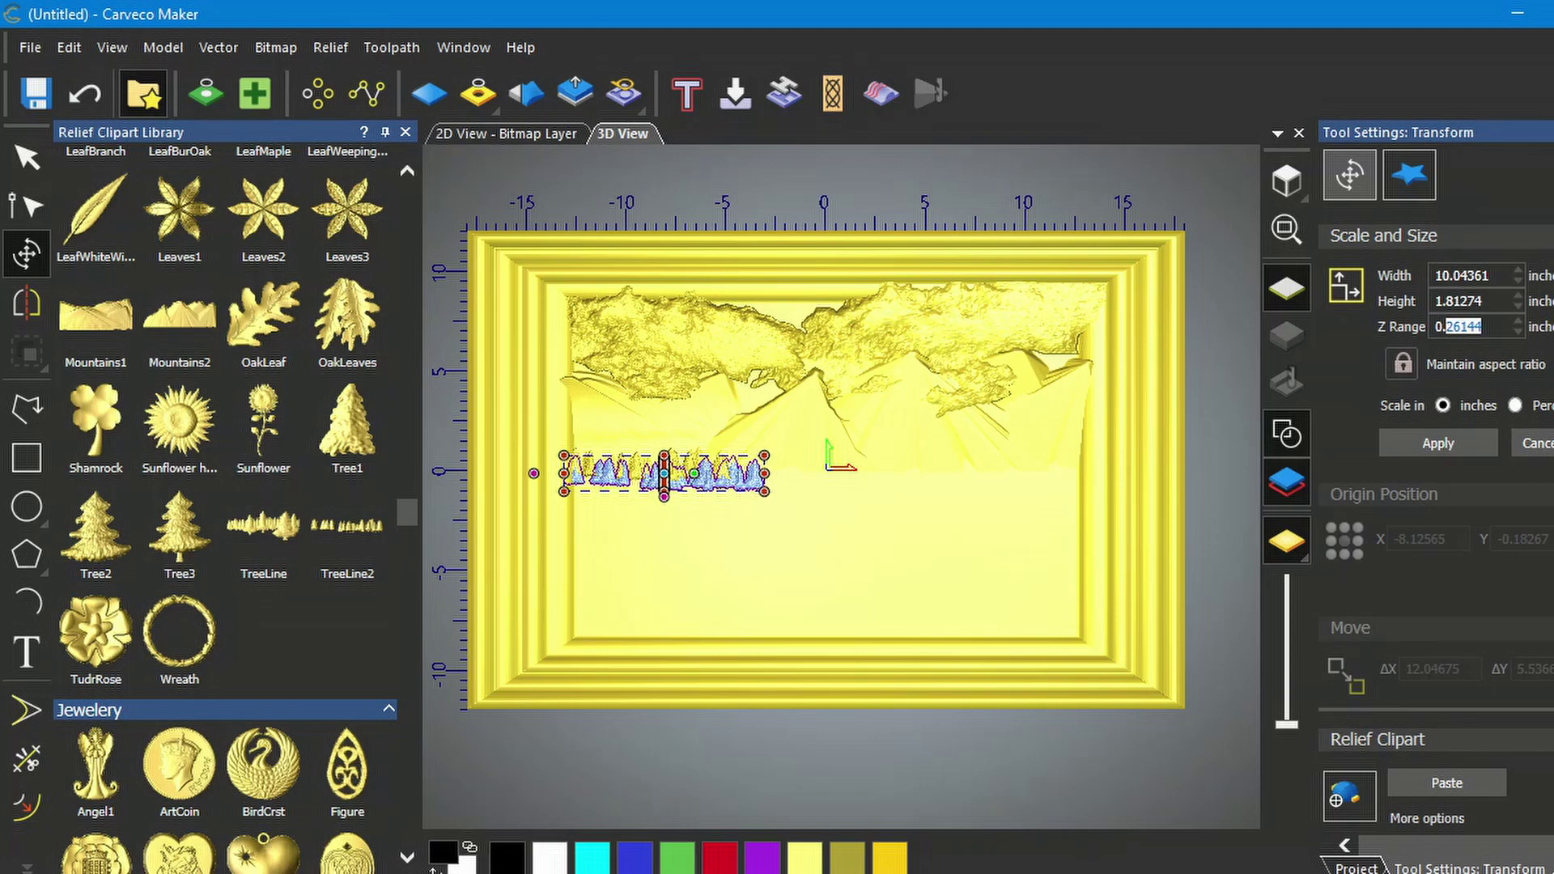
pyautogui.write('3')
pyautogui.press('Return')
pyautogui.write('2')
pyautogui.click(1438, 444)
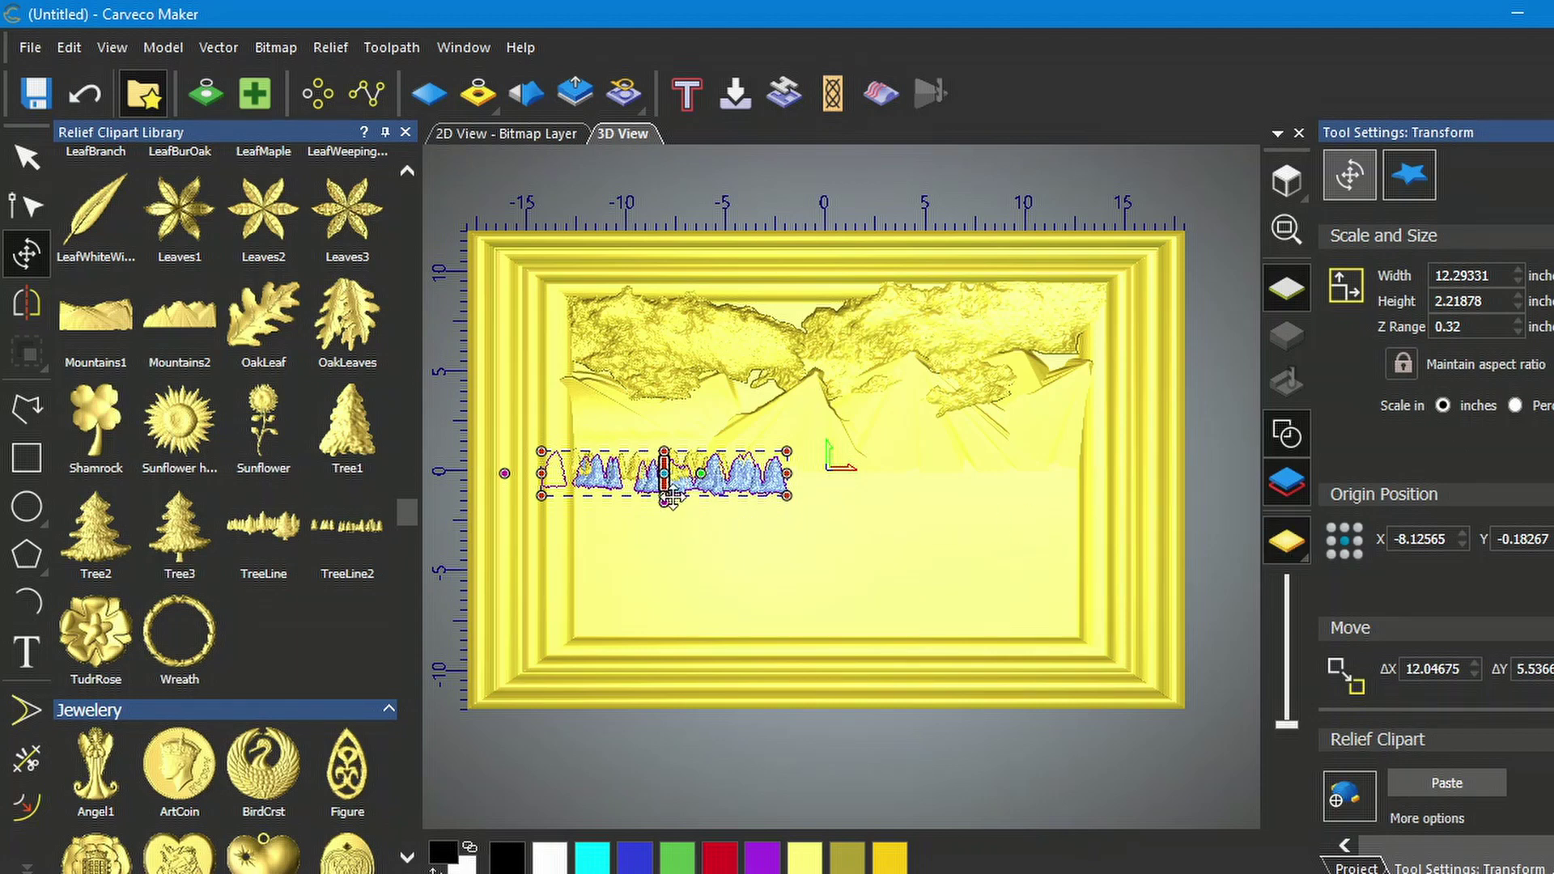
pyautogui.click(1448, 784)
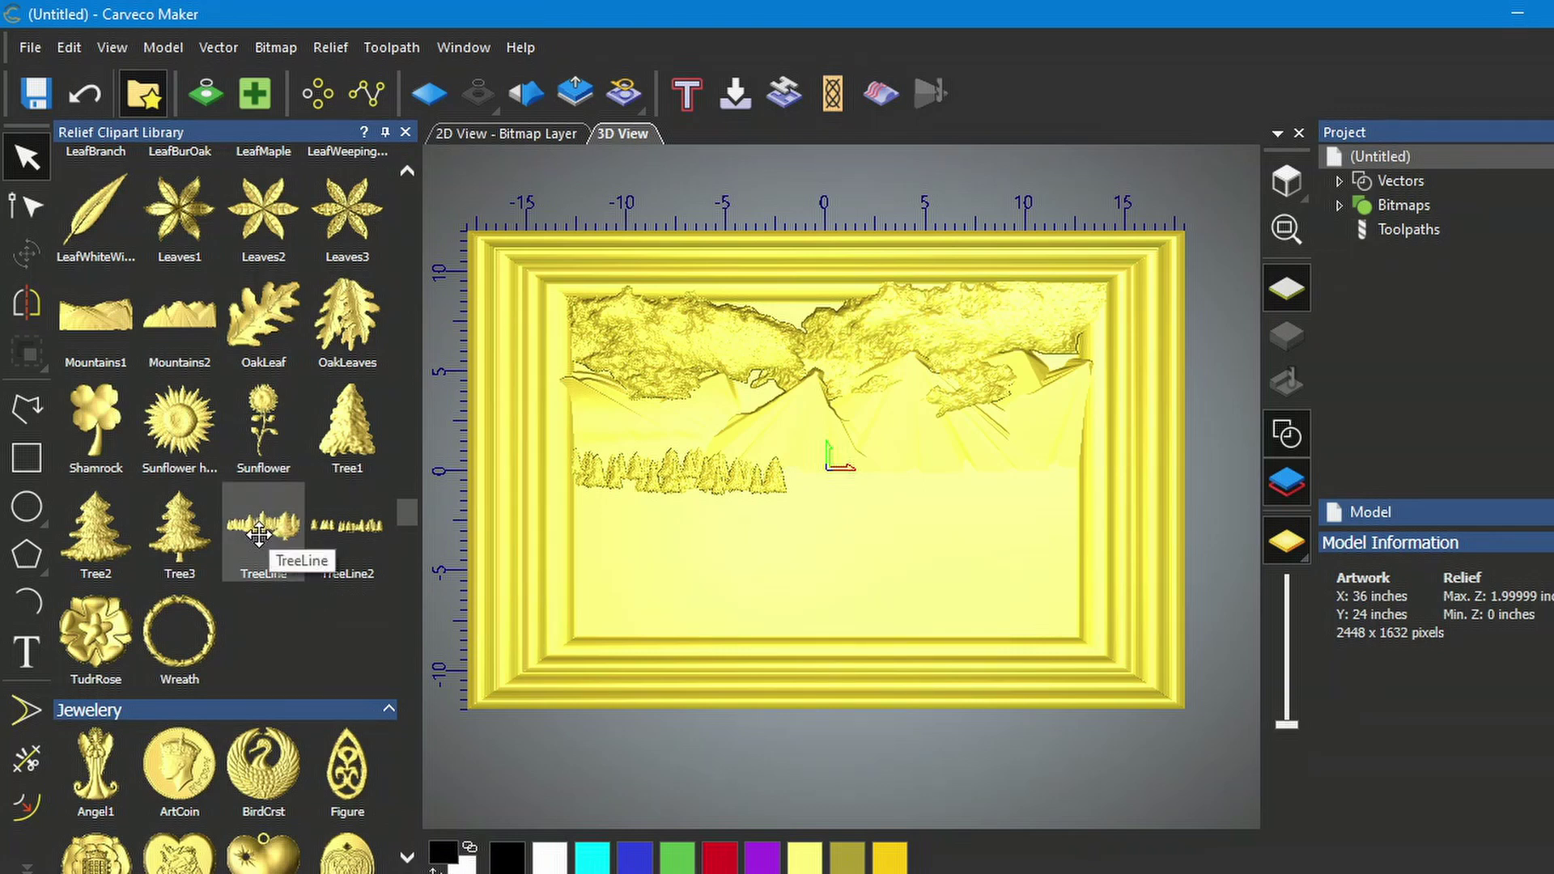
# Step: Place the TreeLine clipart below the right mountains at about X 6.9, Y 0.2, with a 0.5 inch Z range and aspect ratio unlocked
pyautogui.moveTo(259, 532); pyautogui.dragTo(965, 467)
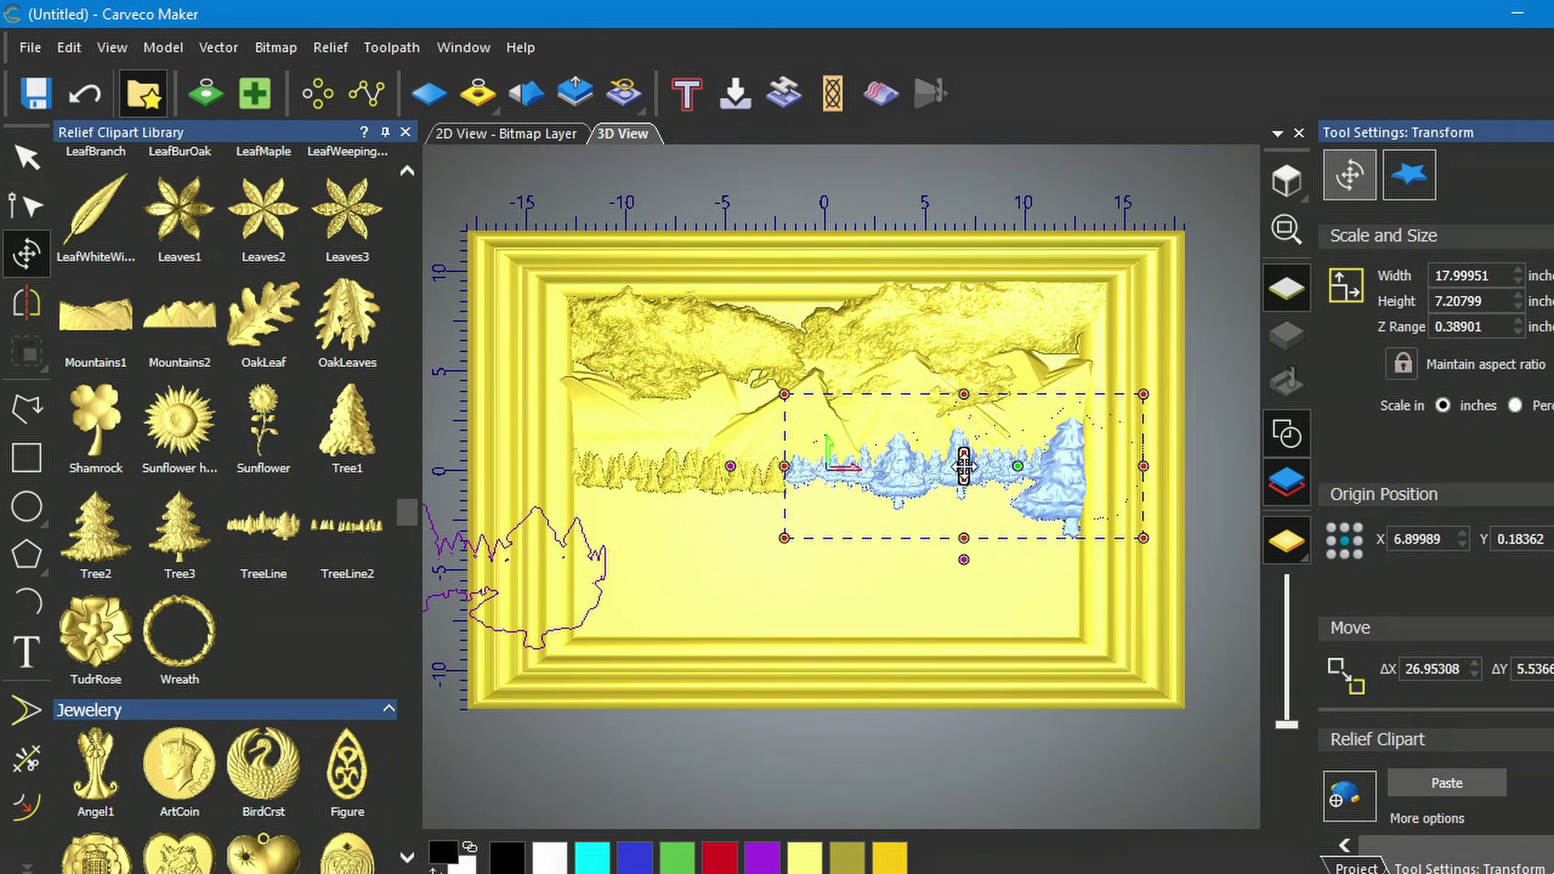
pyautogui.moveTo(965, 467); pyautogui.dragTo(964, 468)
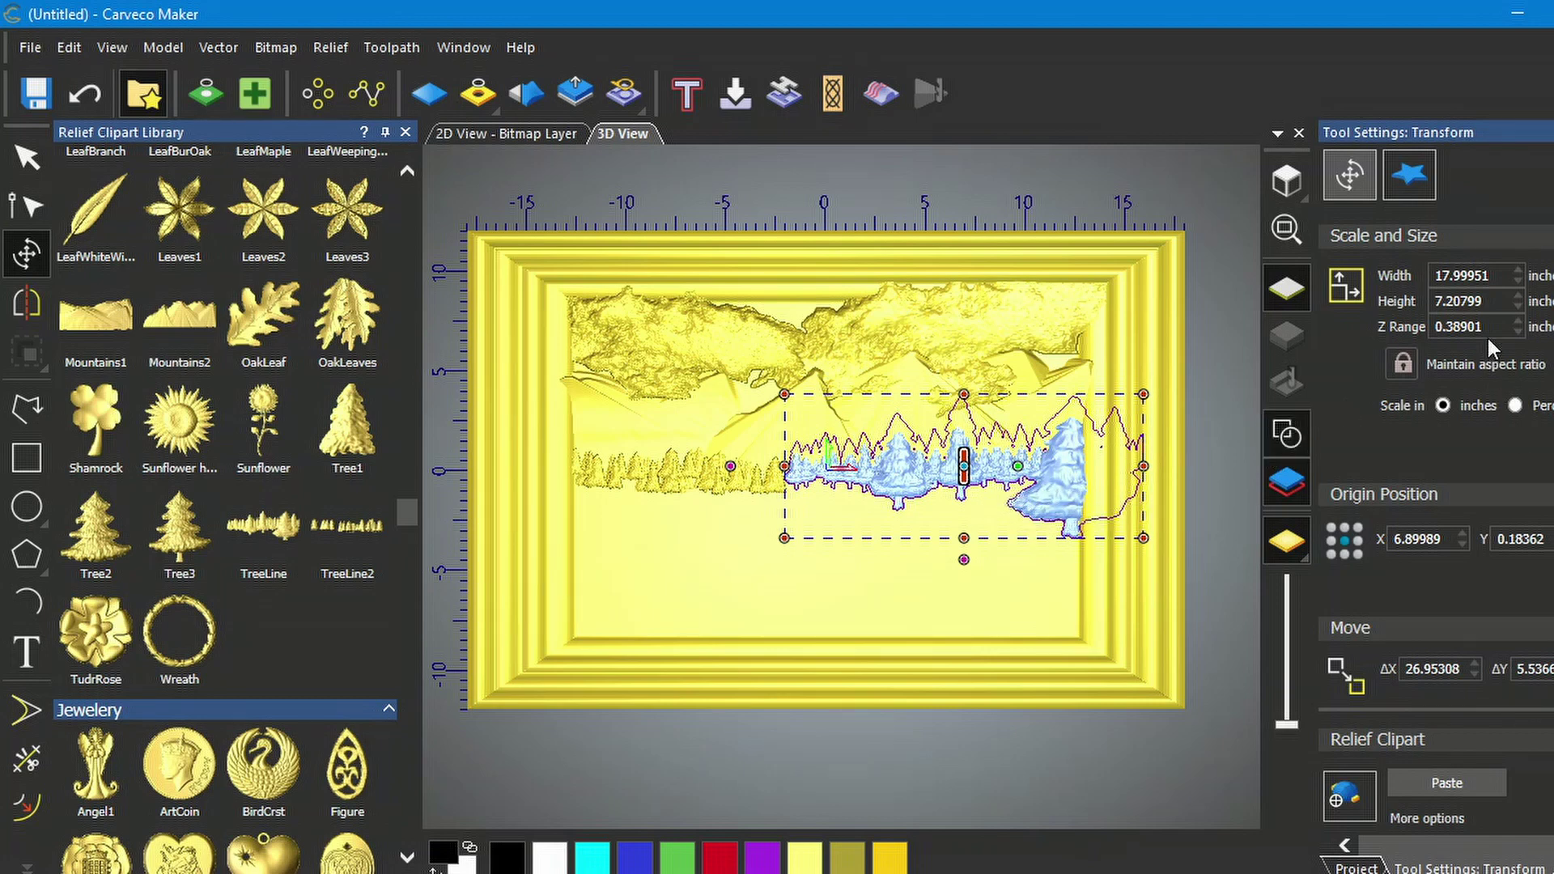
pyautogui.moveTo(1483, 327); pyautogui.dragTo(1448, 327)
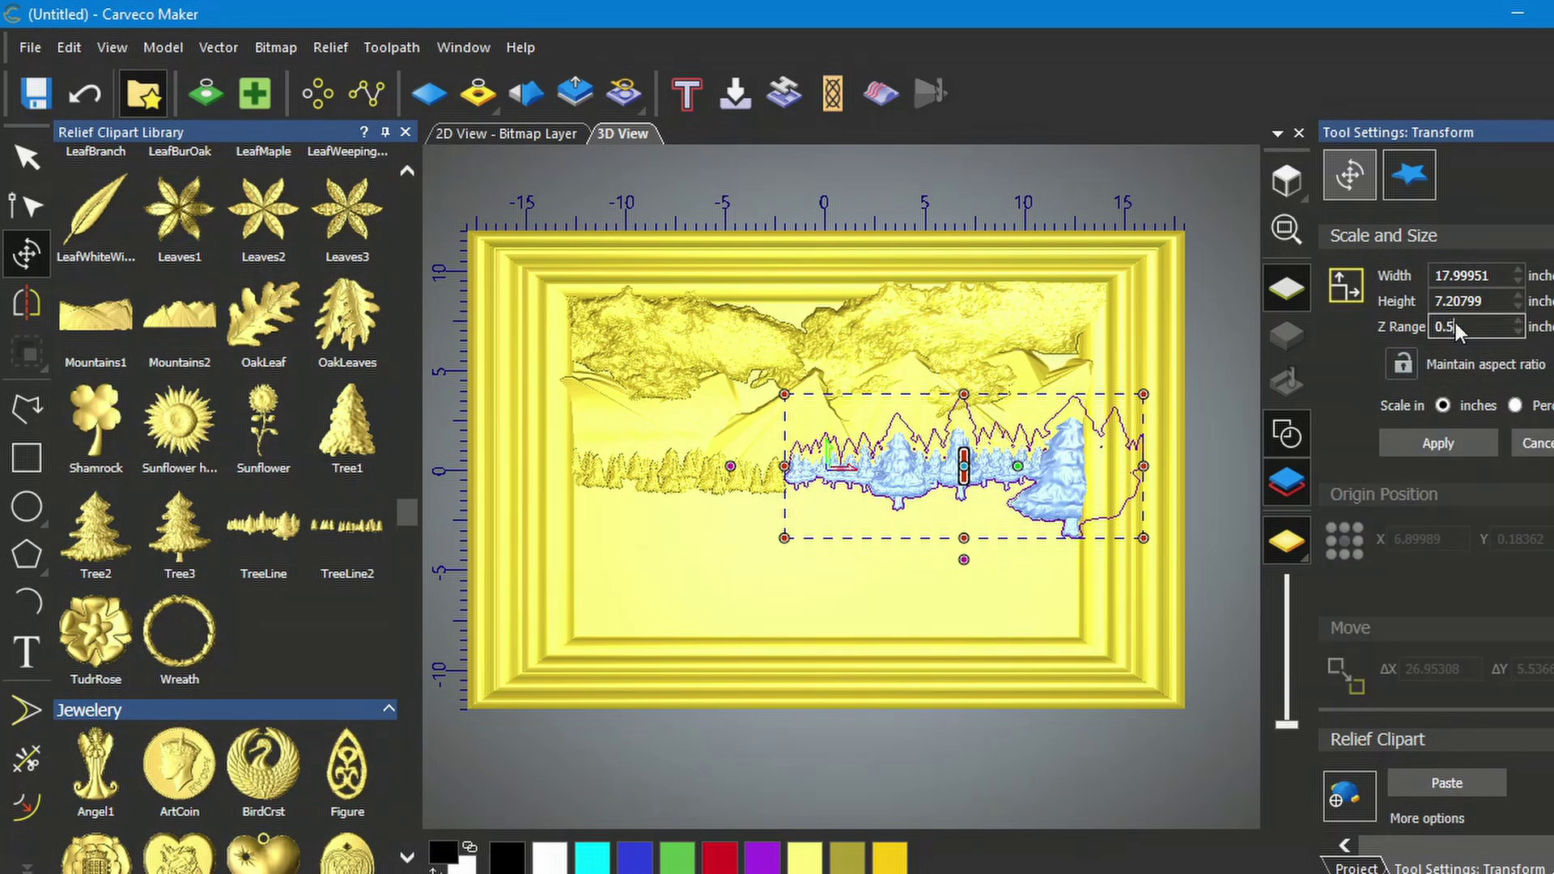
pyautogui.click(1464, 444)
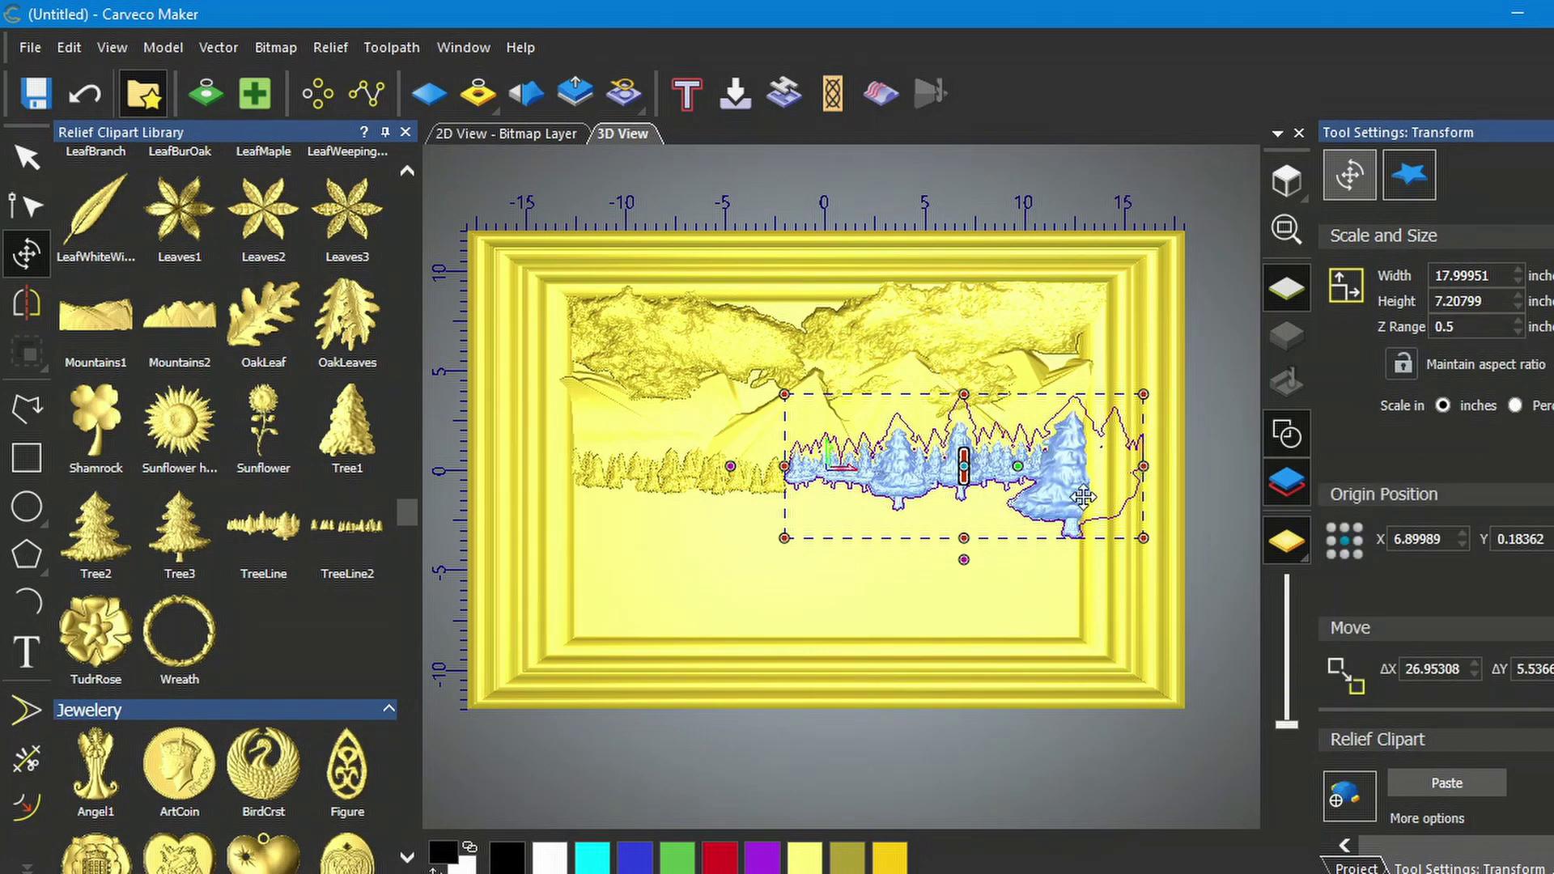
# Step: Set the tree line's Z range to 0.7, then to 0.8 inches, and paste it into the relief
pyautogui.click(1447, 326)
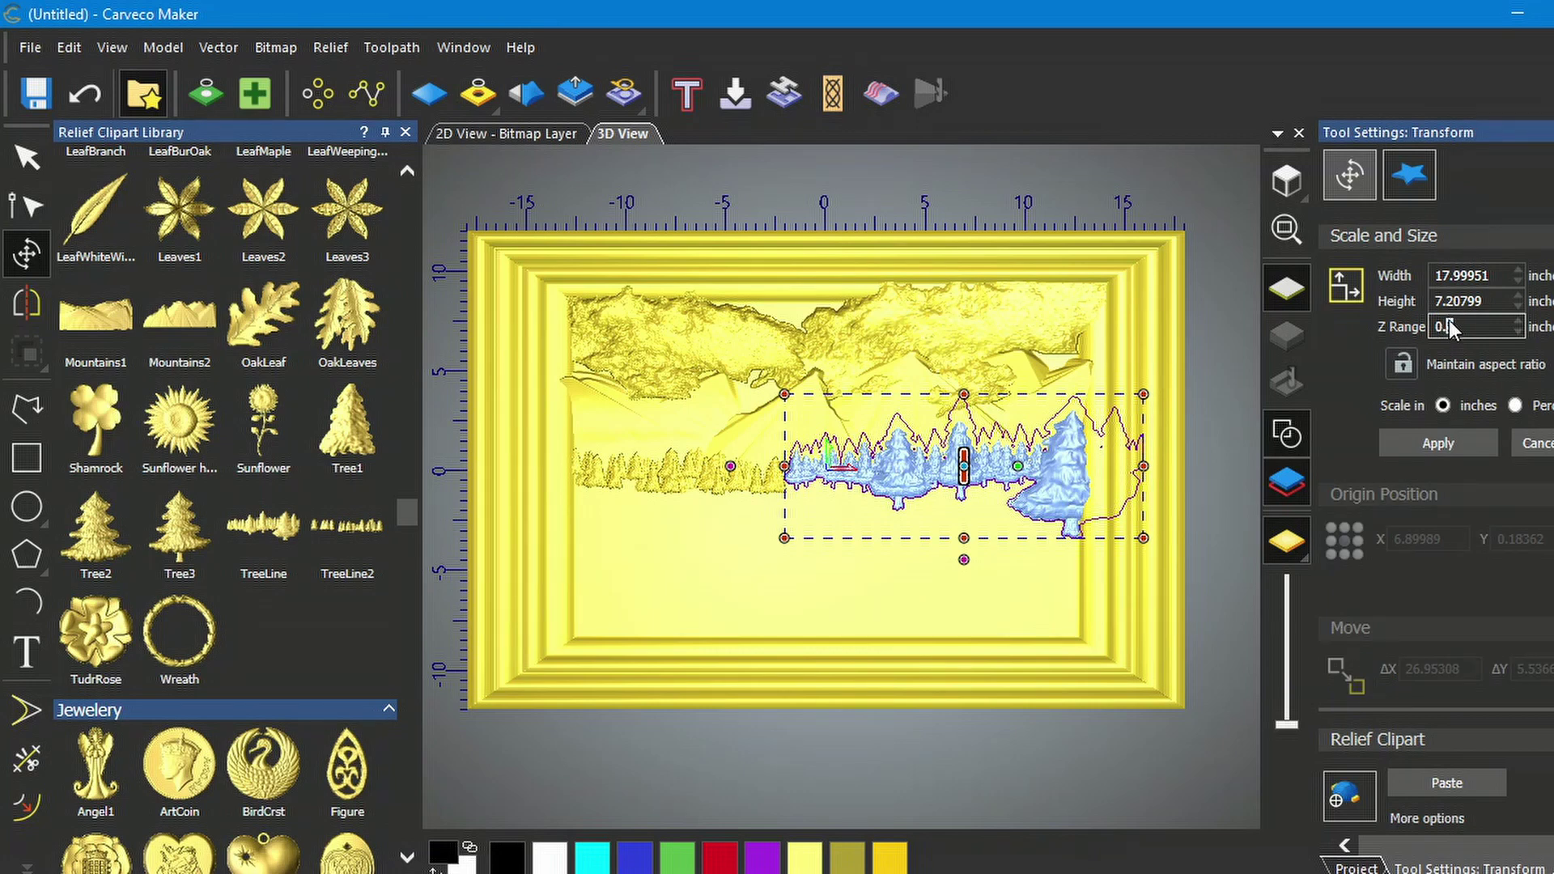
pyautogui.press('BackSpace')
pyautogui.write('7')
pyautogui.click(1441, 443)
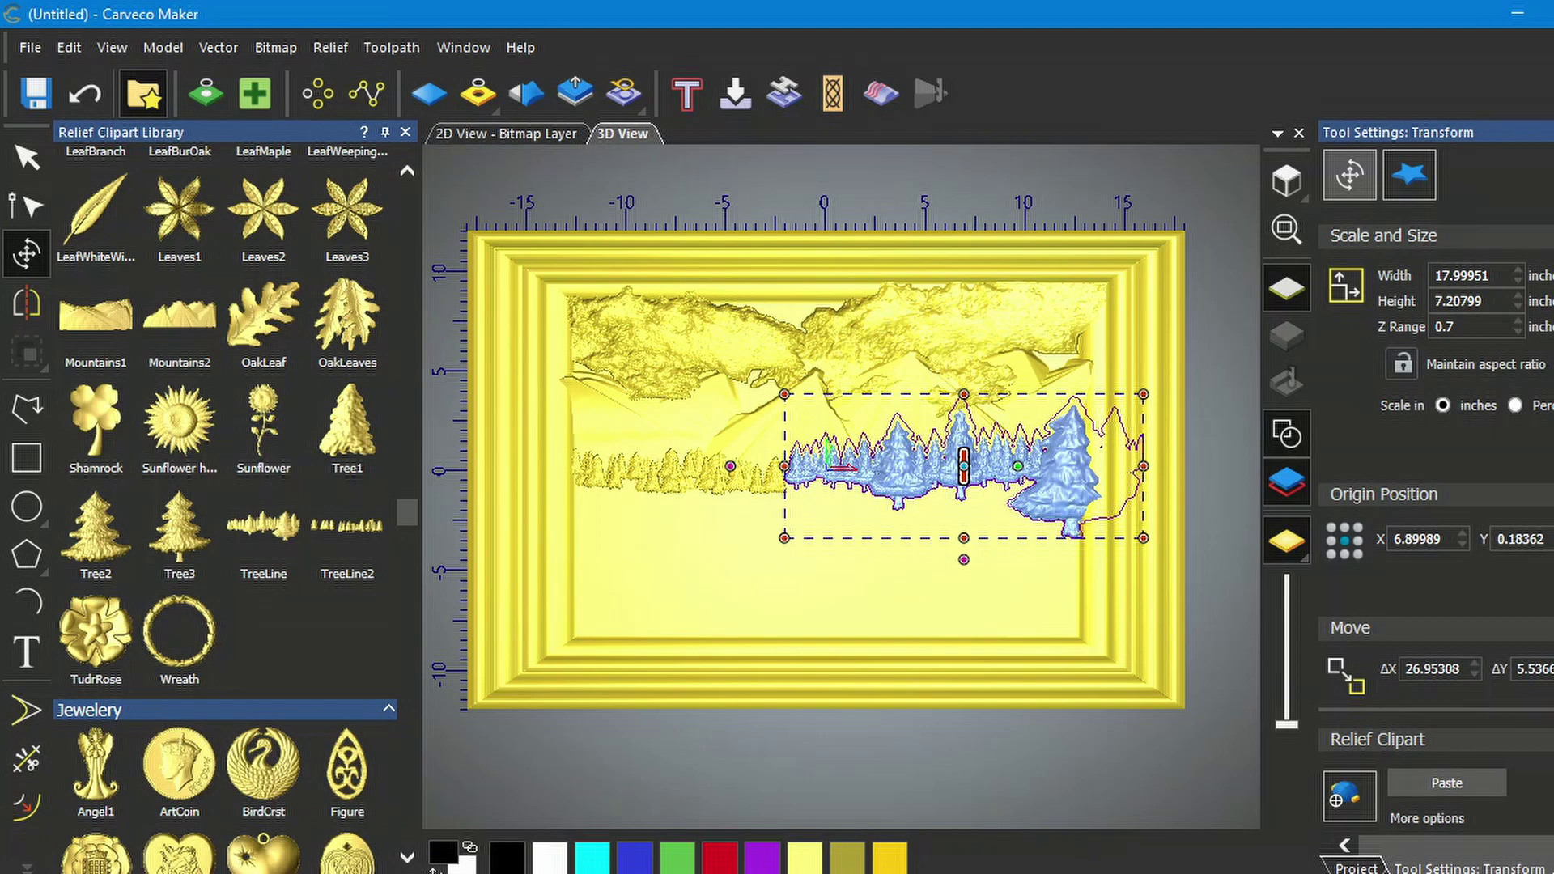
pyautogui.click(1457, 327)
pyautogui.moveTo(1456, 327); pyautogui.dragTo(1450, 327)
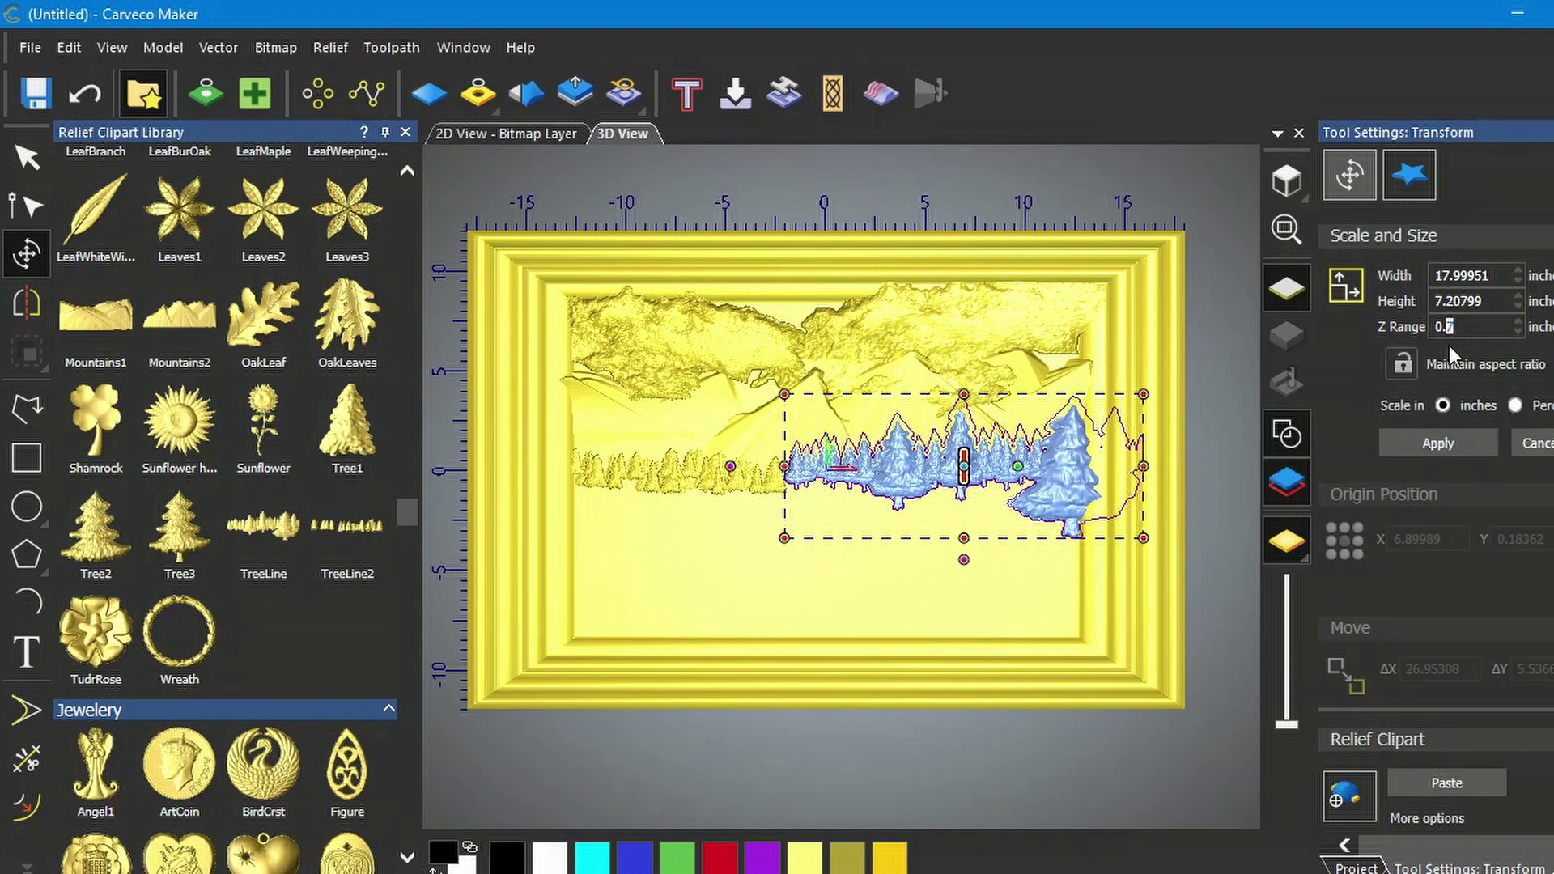
pyautogui.click(1437, 444)
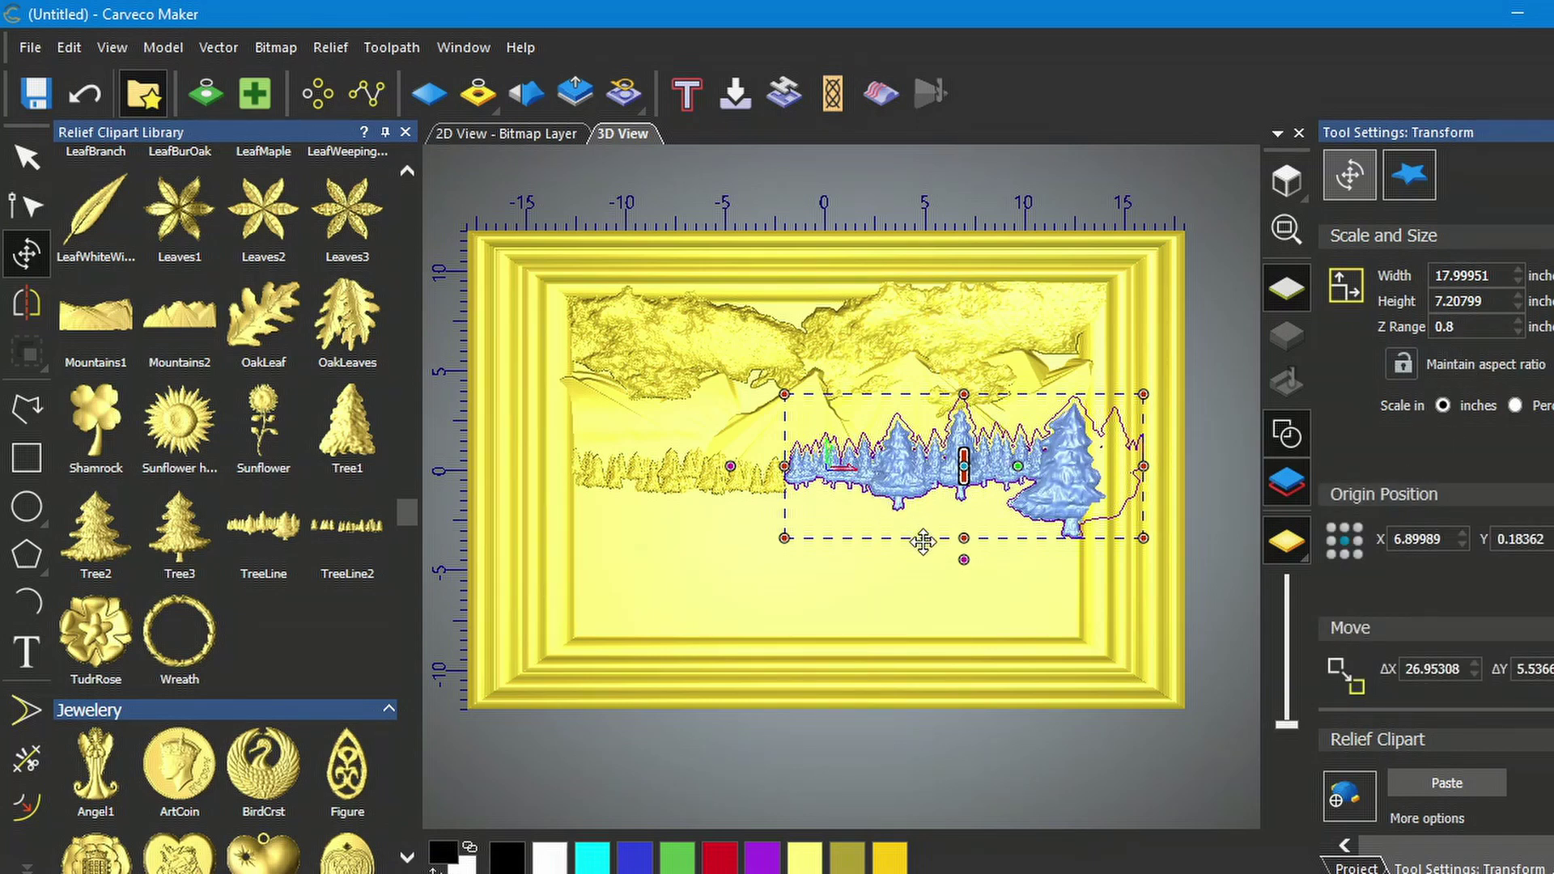
pyautogui.click(1436, 783)
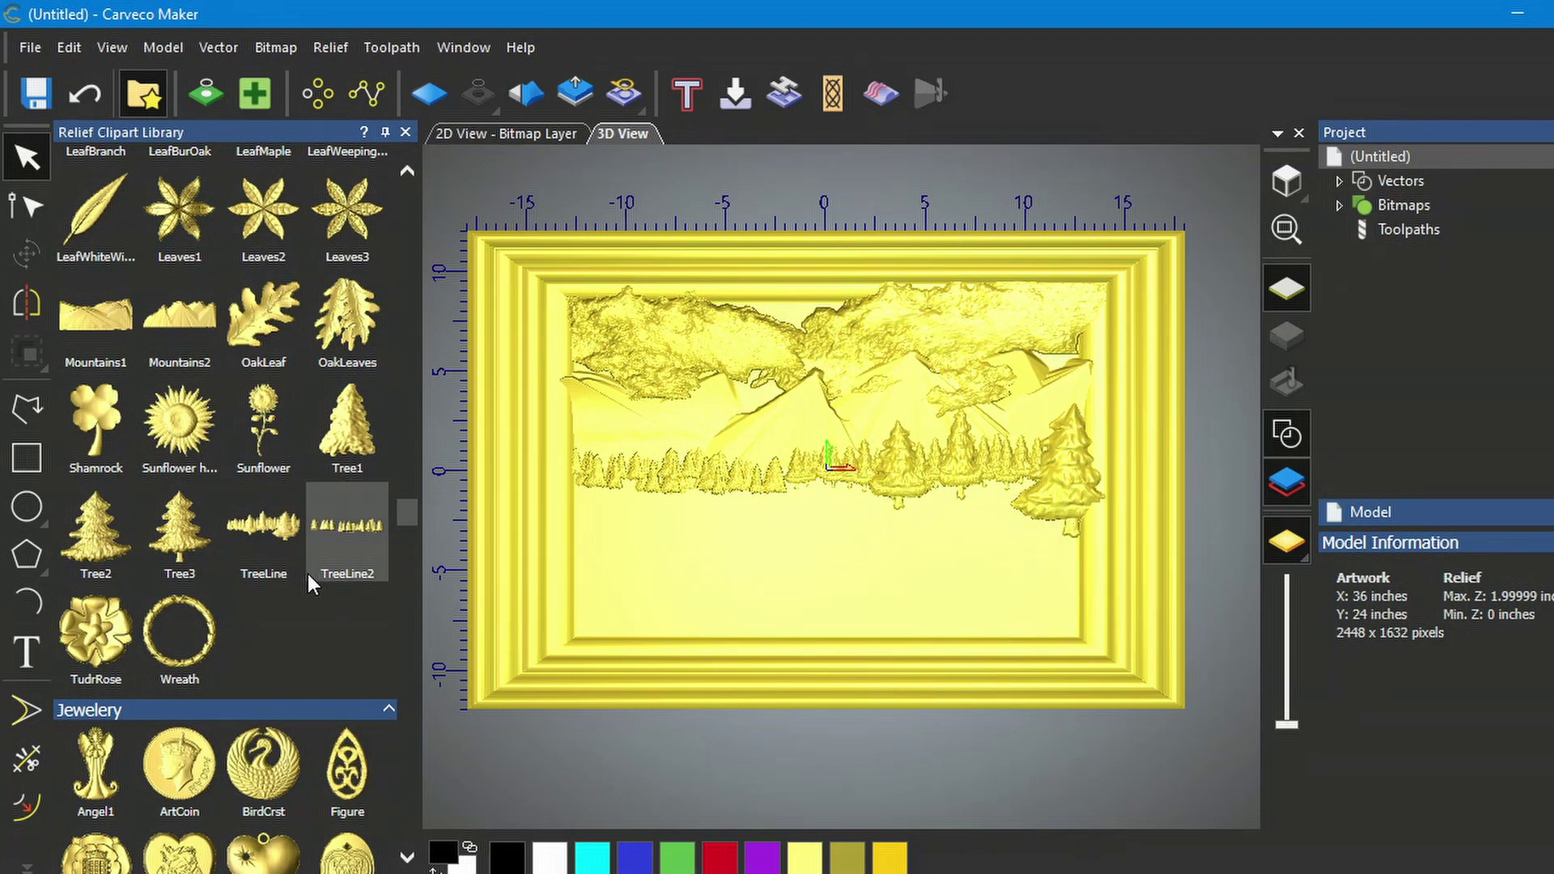
# Step: Place the Cottage clipart from the Emboss category below the left trees at about X -8.2, Y -4.8, with a 0.35 inch Z range
pyautogui.scroll(5, 294, 599)
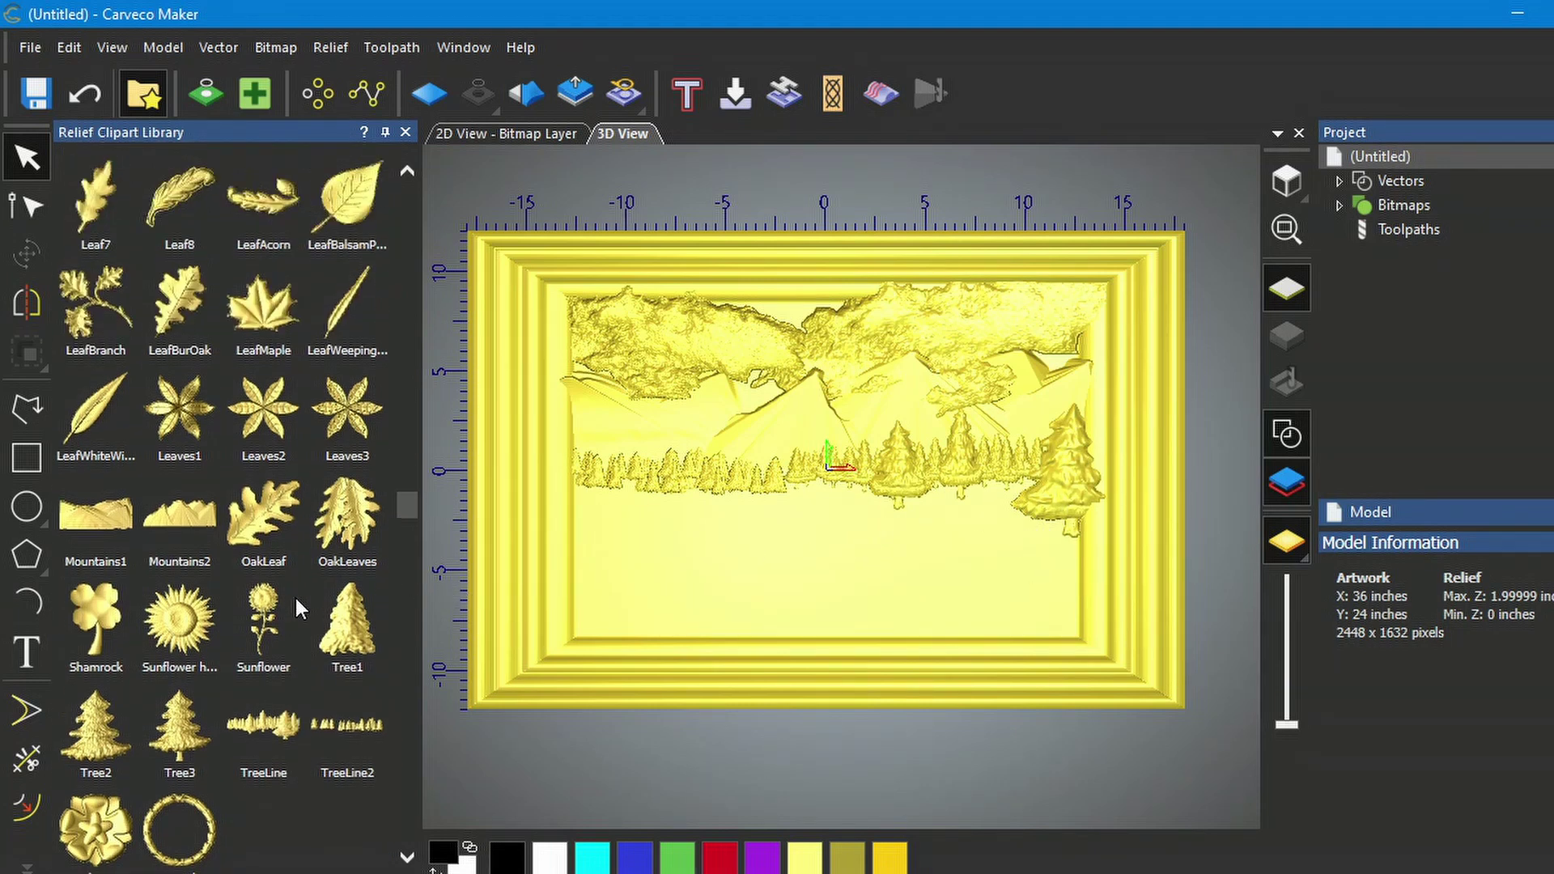
pyautogui.scroll(15, 294, 599)
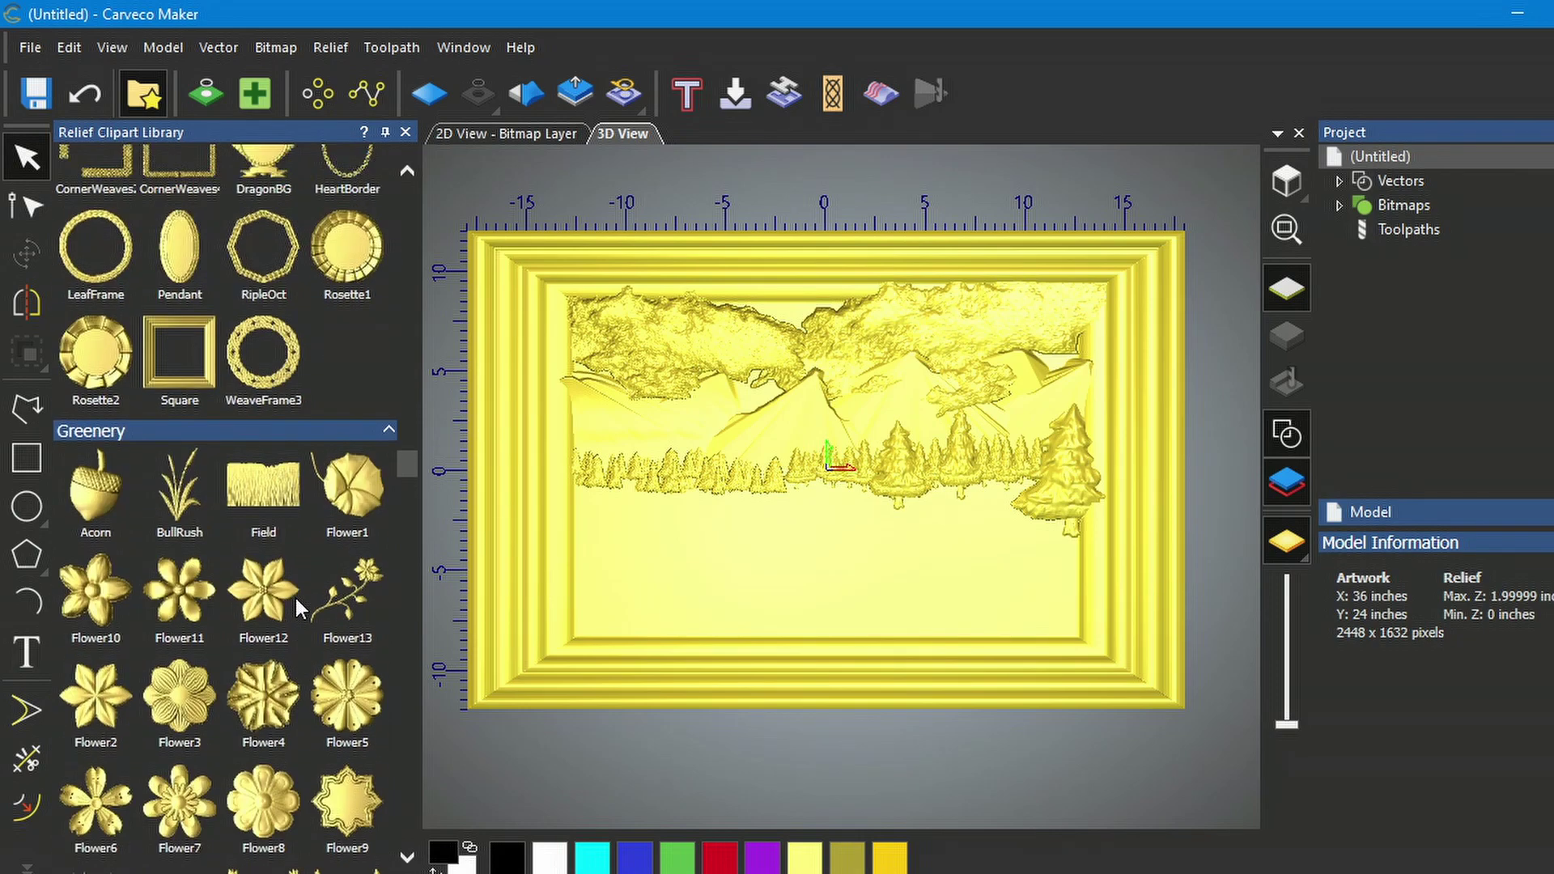
pyautogui.scroll(6, 295, 597)
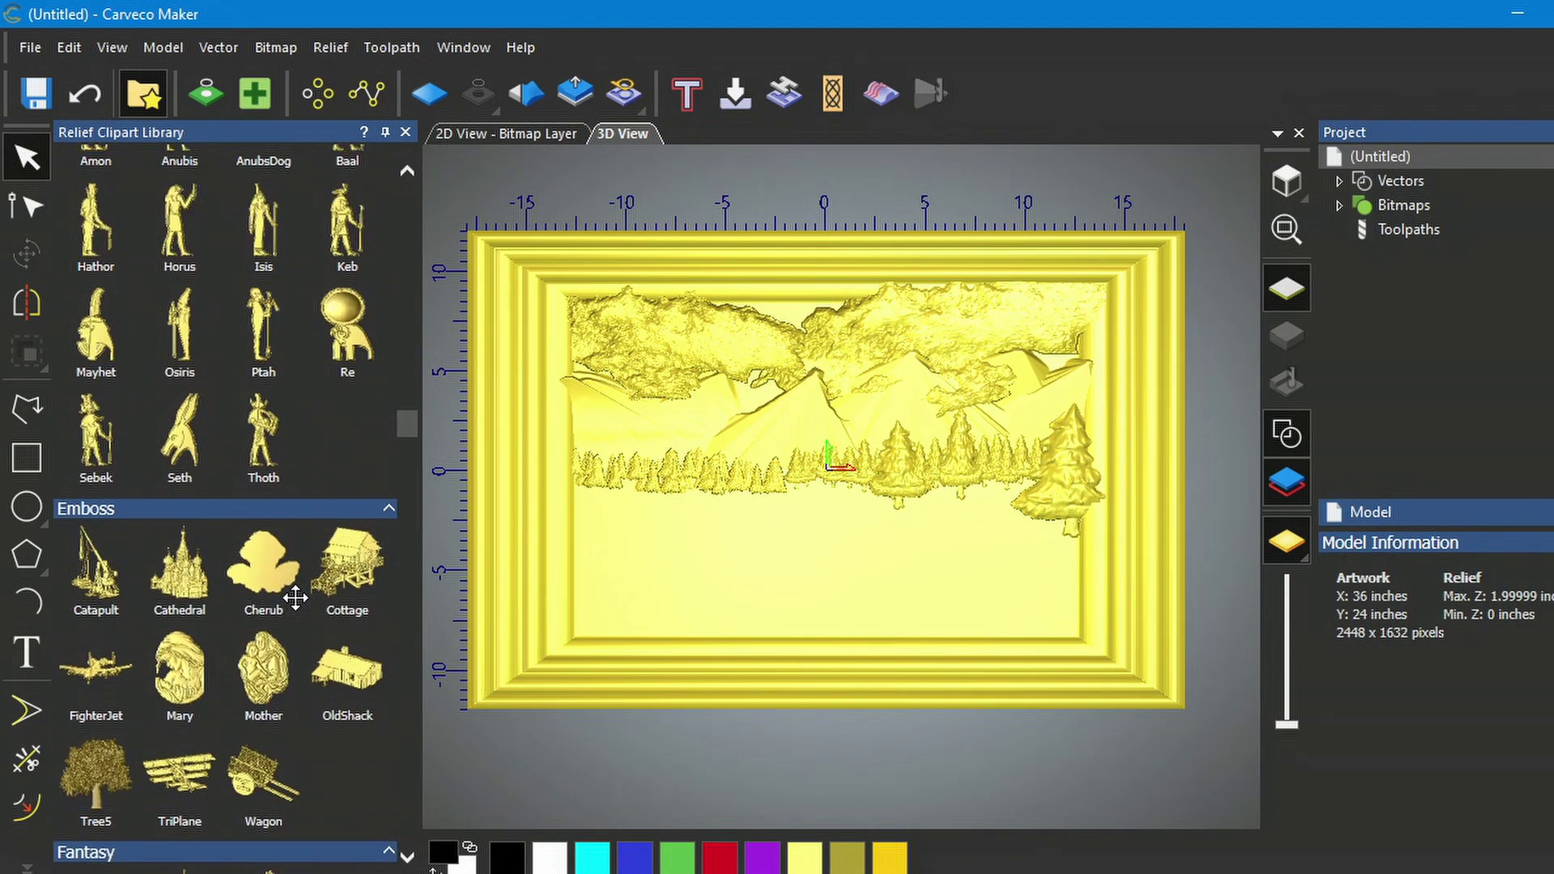
pyautogui.scroll(-3, 294, 597)
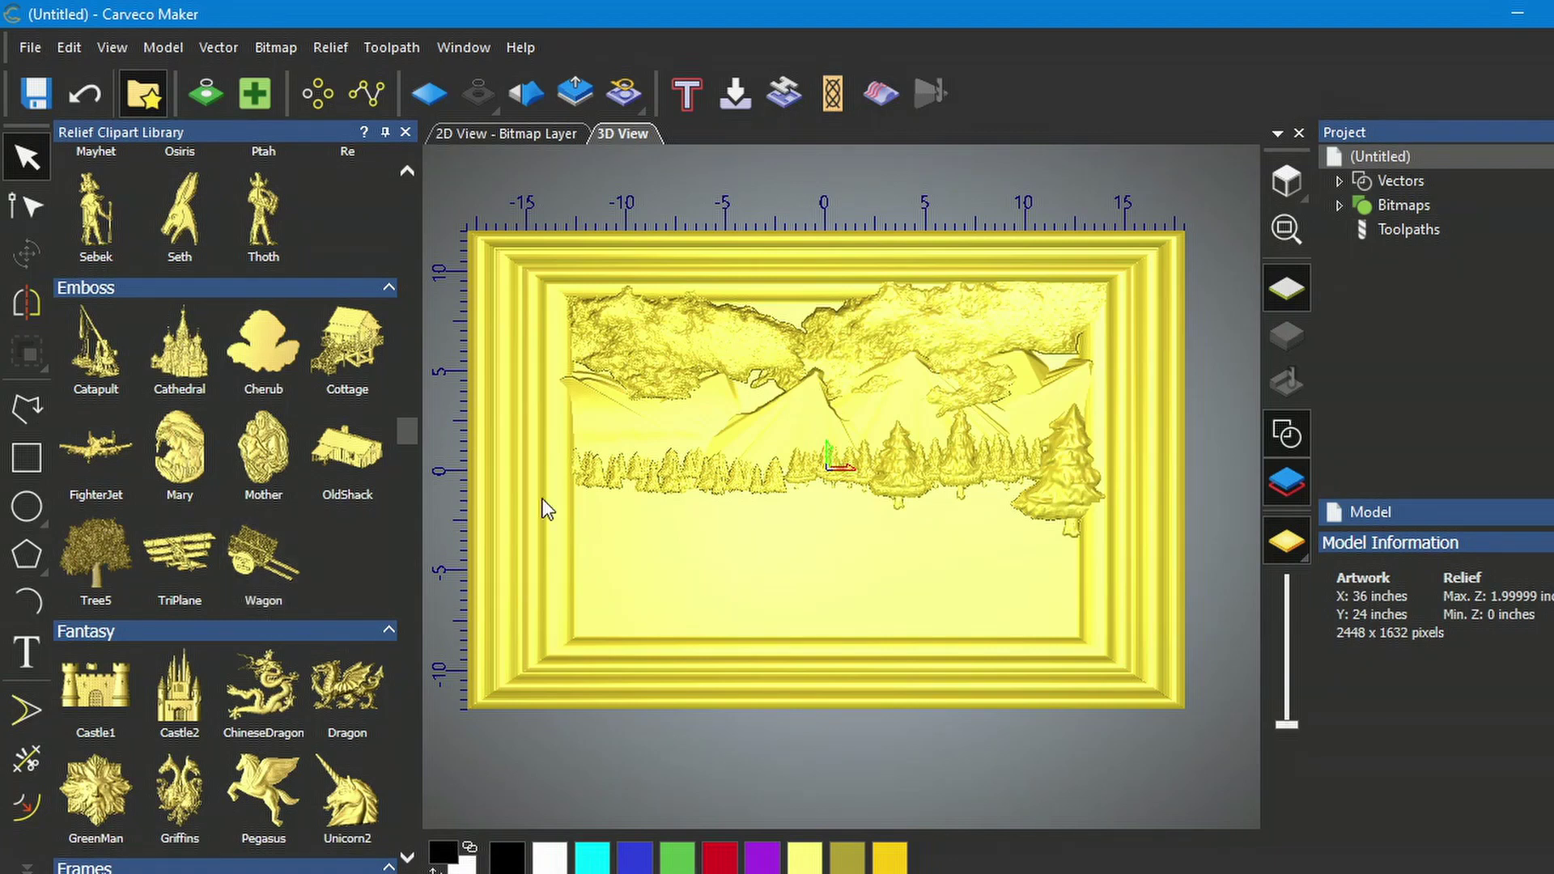
pyautogui.moveTo(347, 354); pyautogui.dragTo(665, 570)
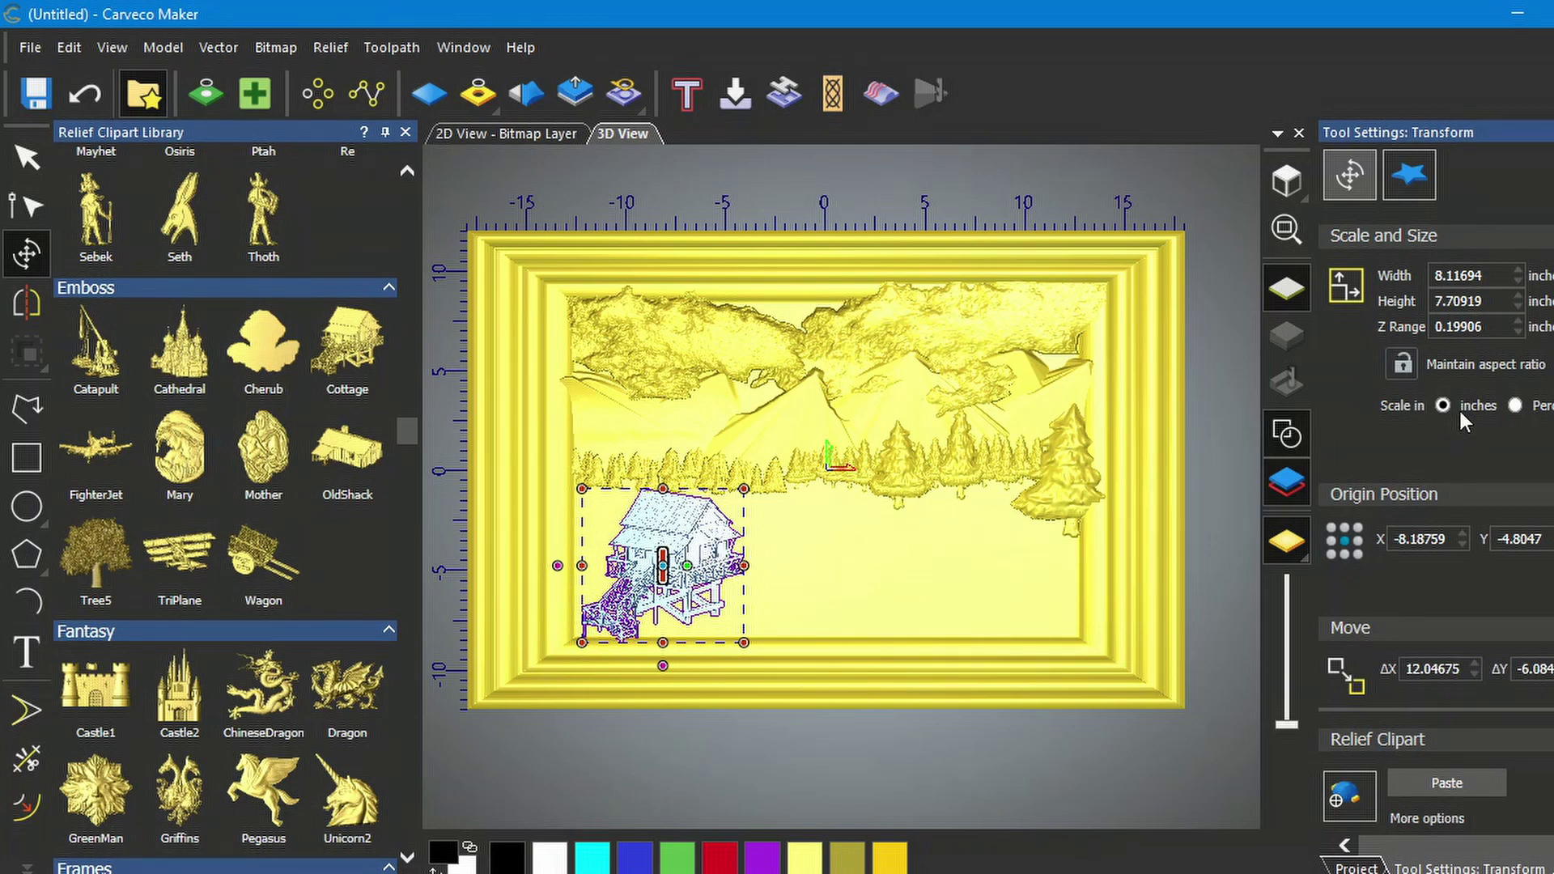
pyautogui.moveTo(1490, 327); pyautogui.dragTo(1449, 328)
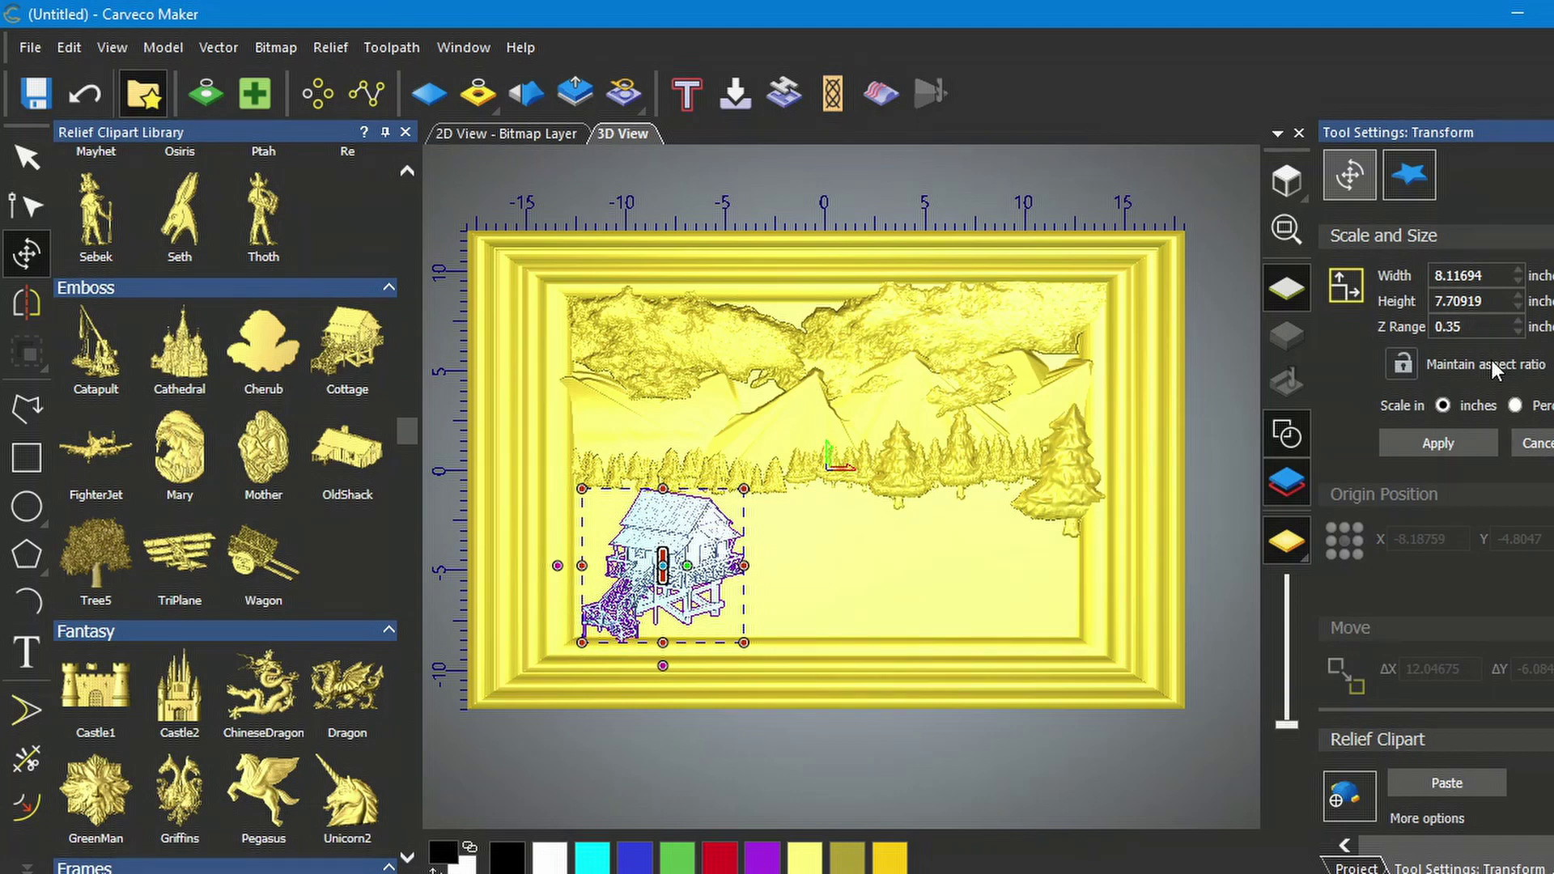
pyautogui.click(1452, 443)
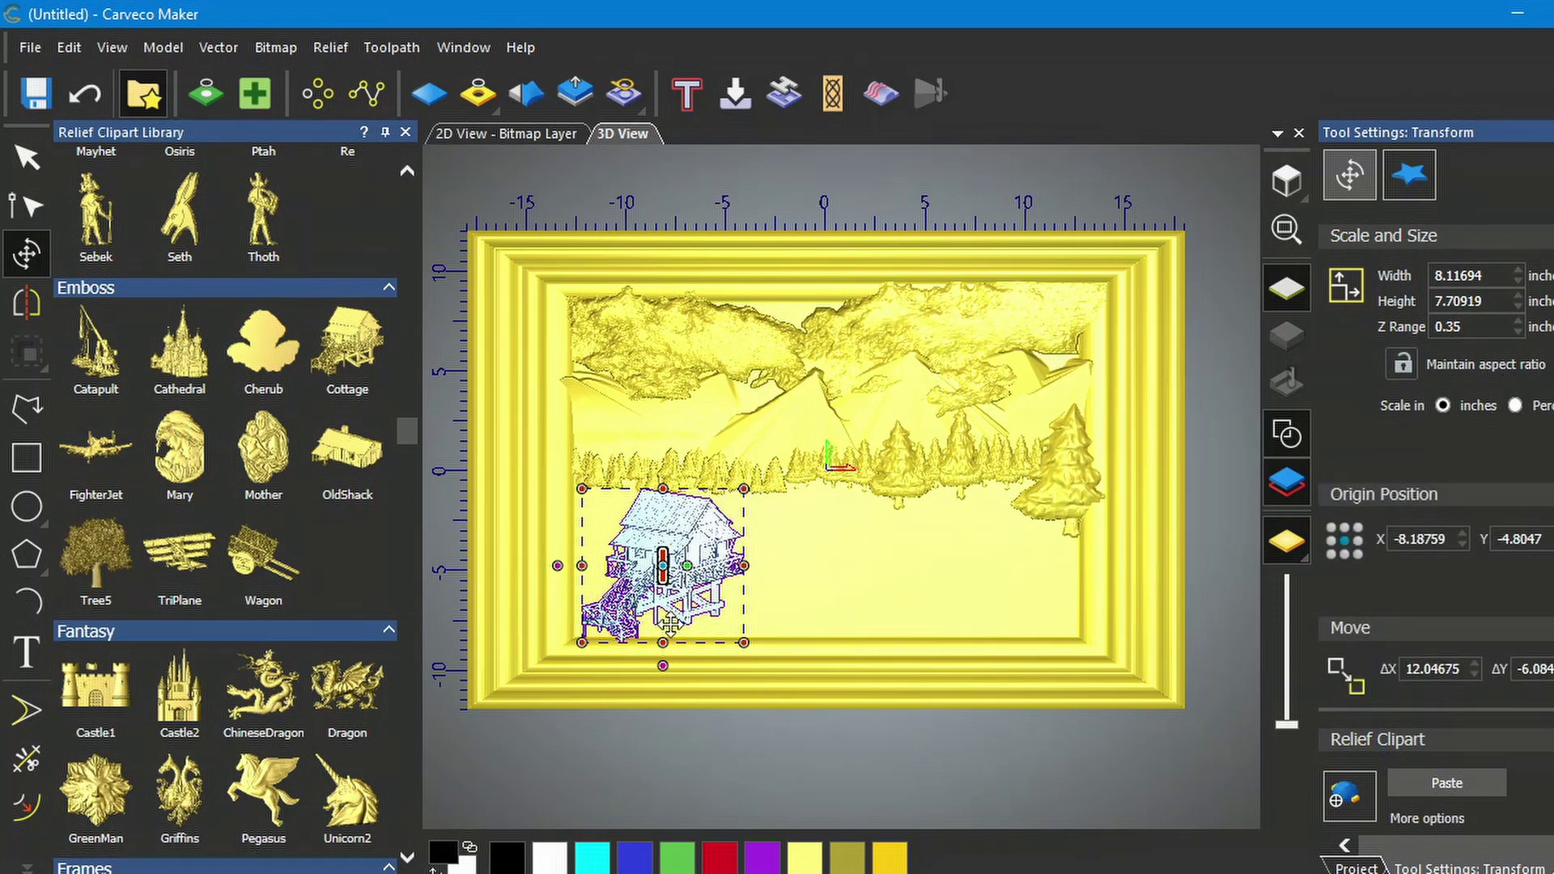
# Step: Increase the cottage's Z range to 0.4 inches and paste it into the relief
pyautogui.click(1448, 326)
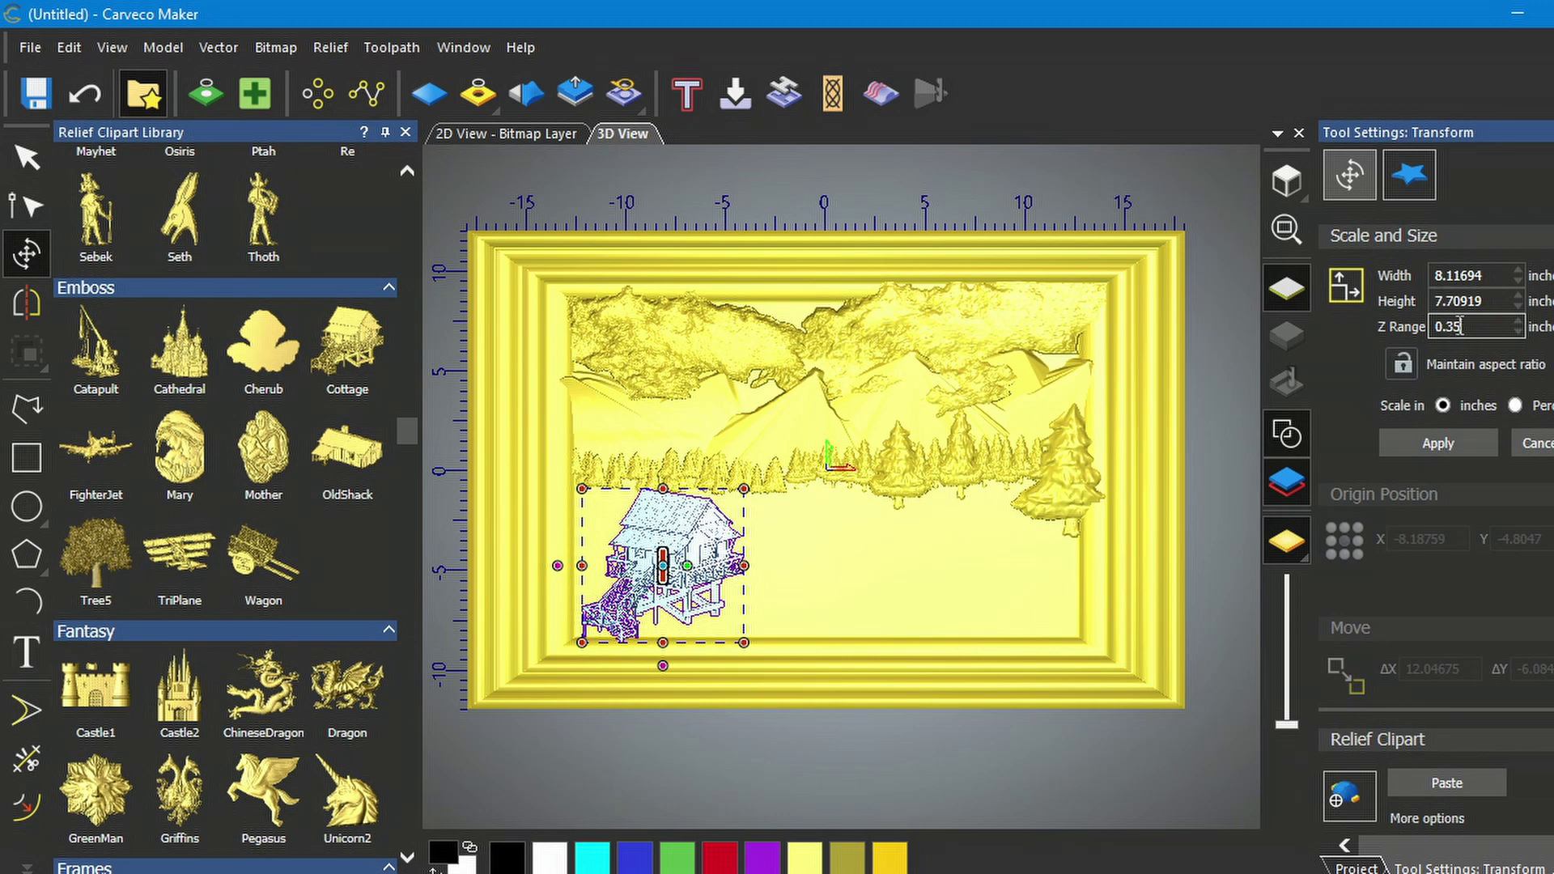
pyautogui.write('4')
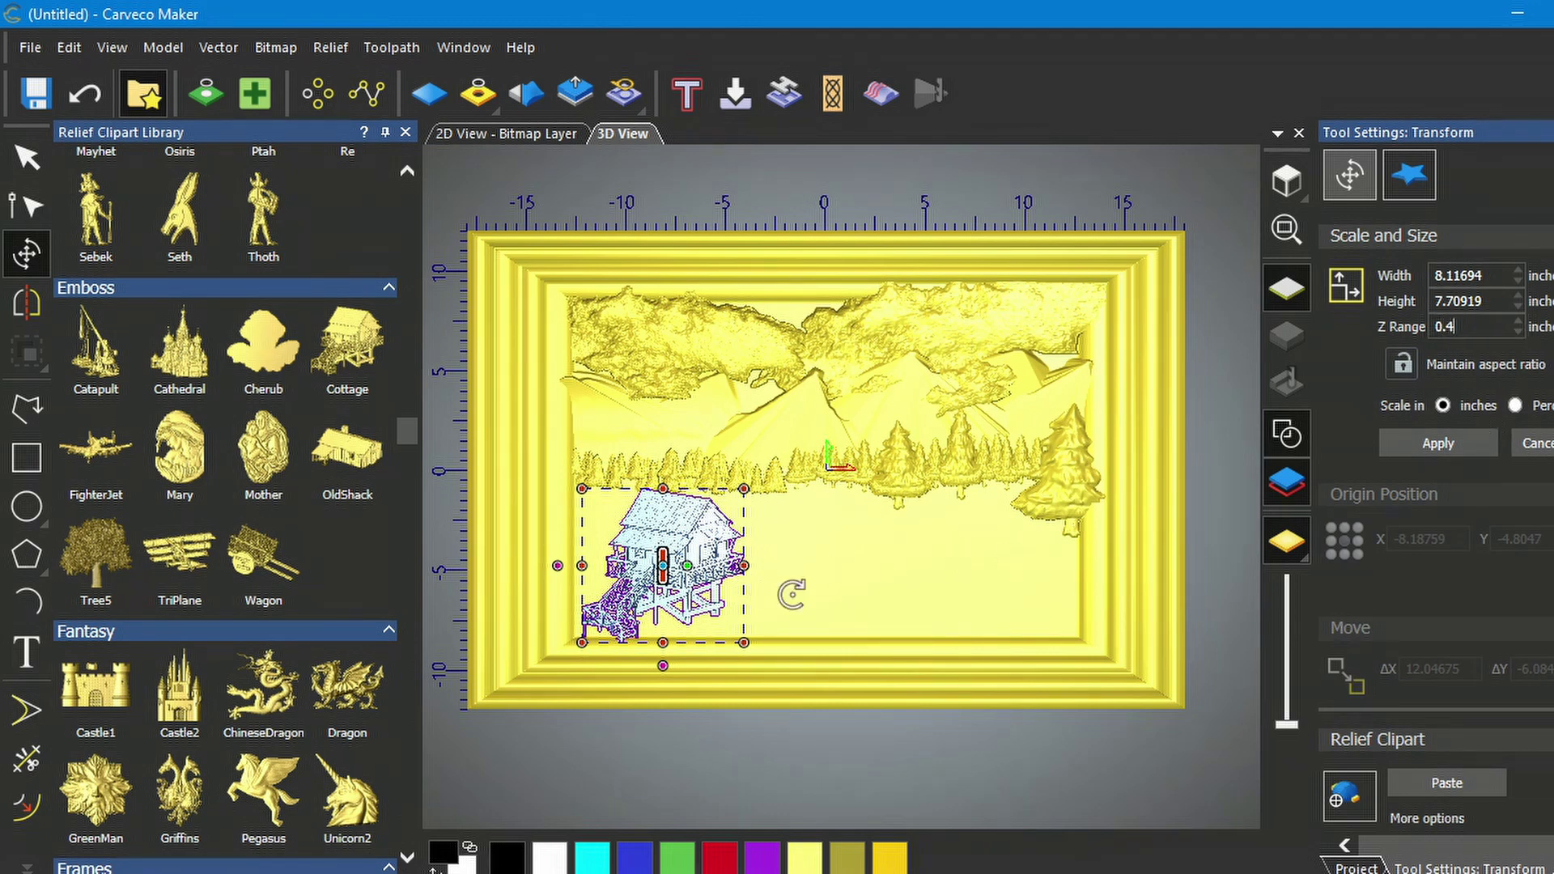
pyautogui.click(1439, 444)
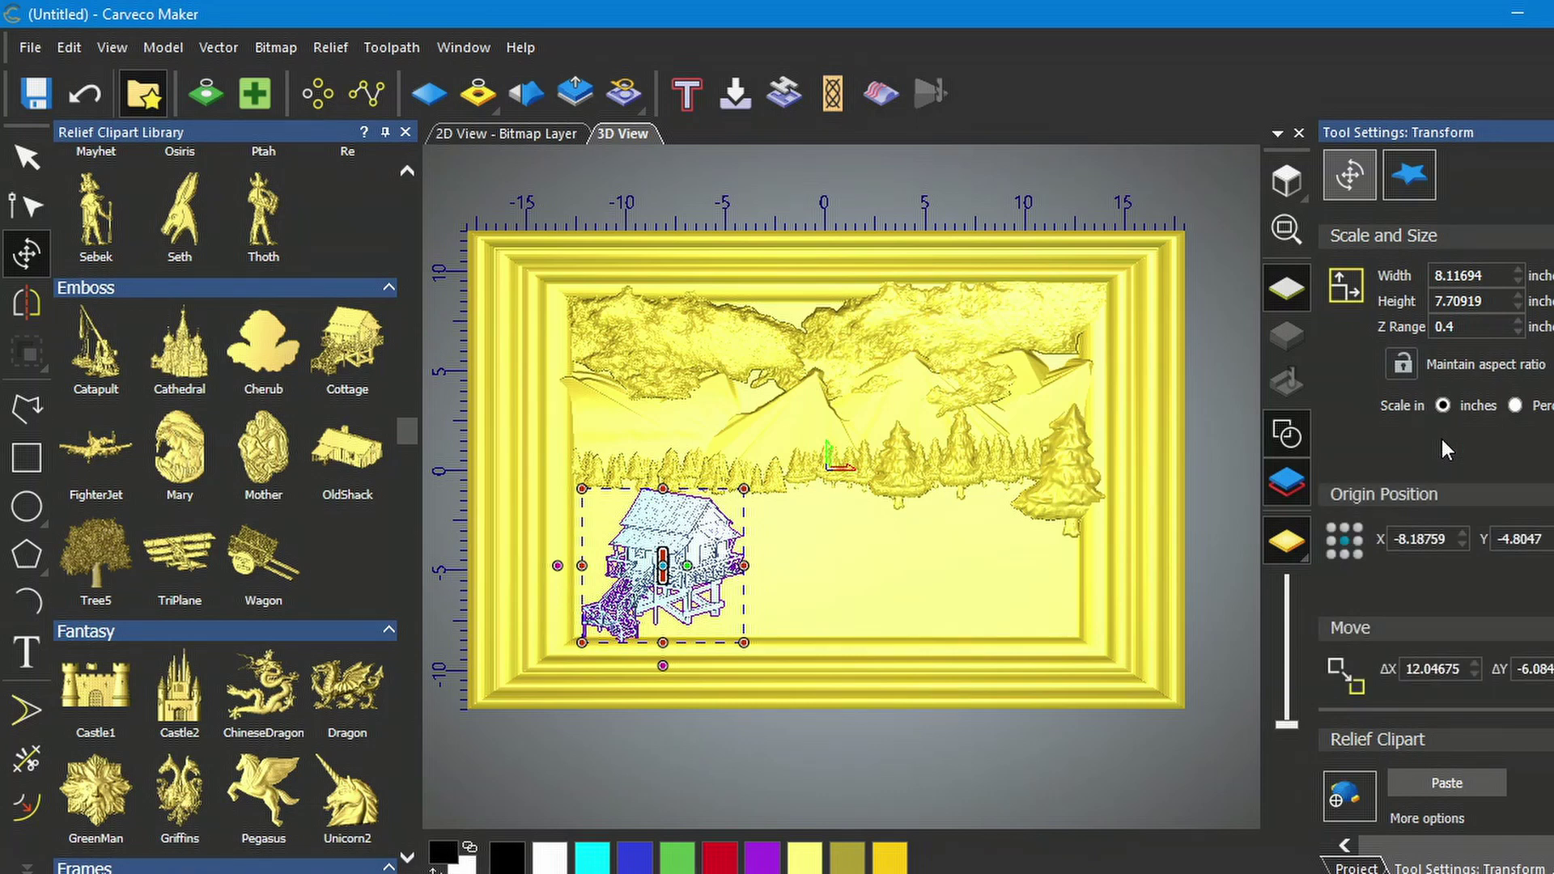
pyautogui.click(1447, 783)
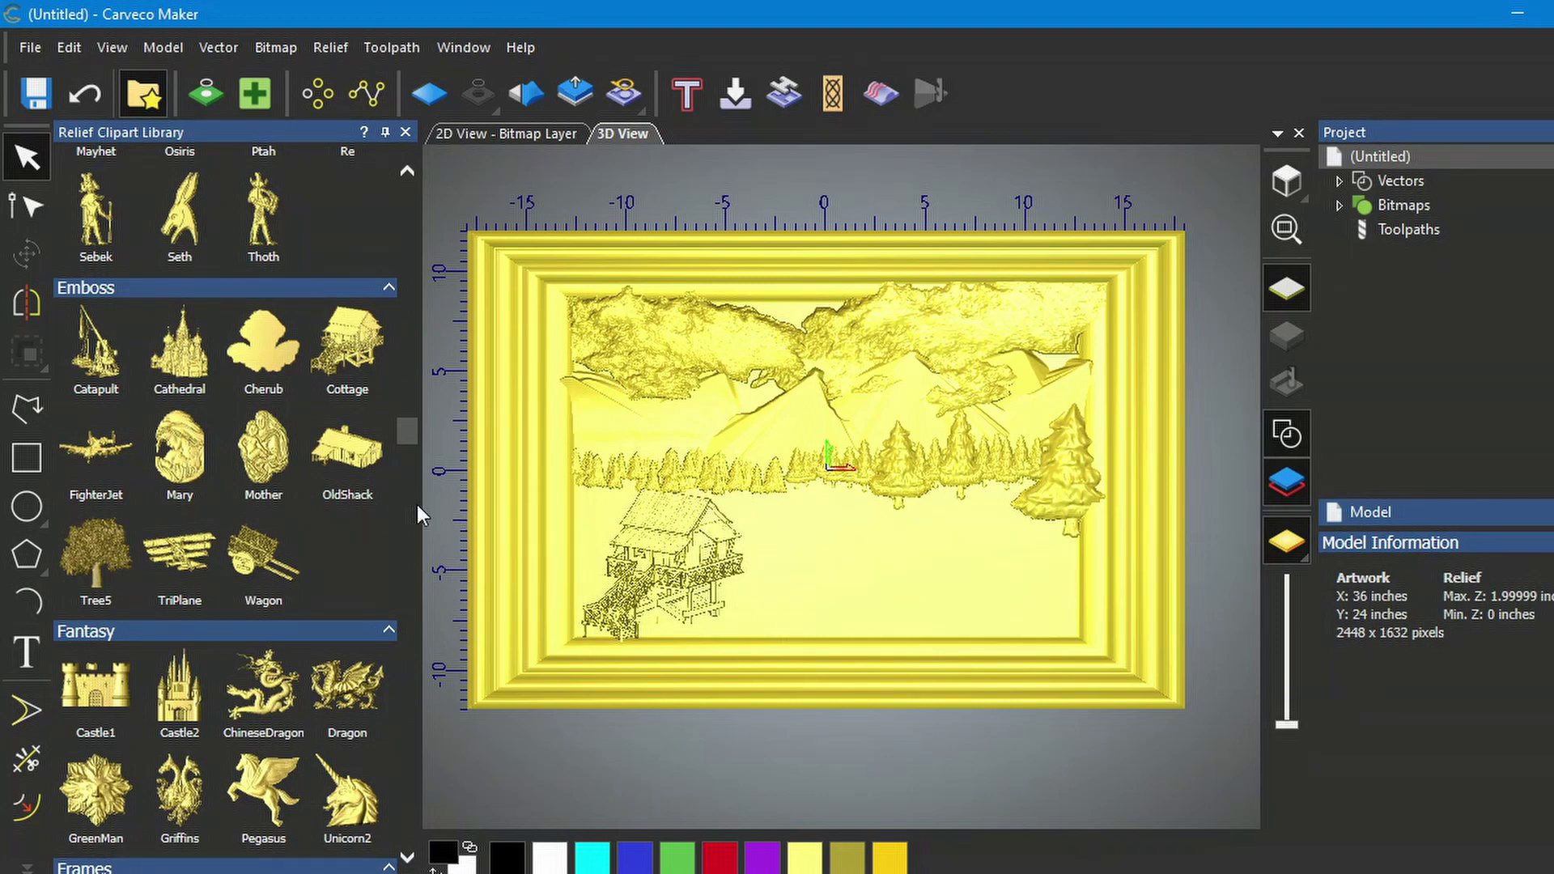
# Step: Paste the OldShack clipart to the right of the cottage at about X 0.9, Y -2.3, with a Z range of 0.4 inches
pyautogui.moveTo(347, 452); pyautogui.dragTo(842, 520)
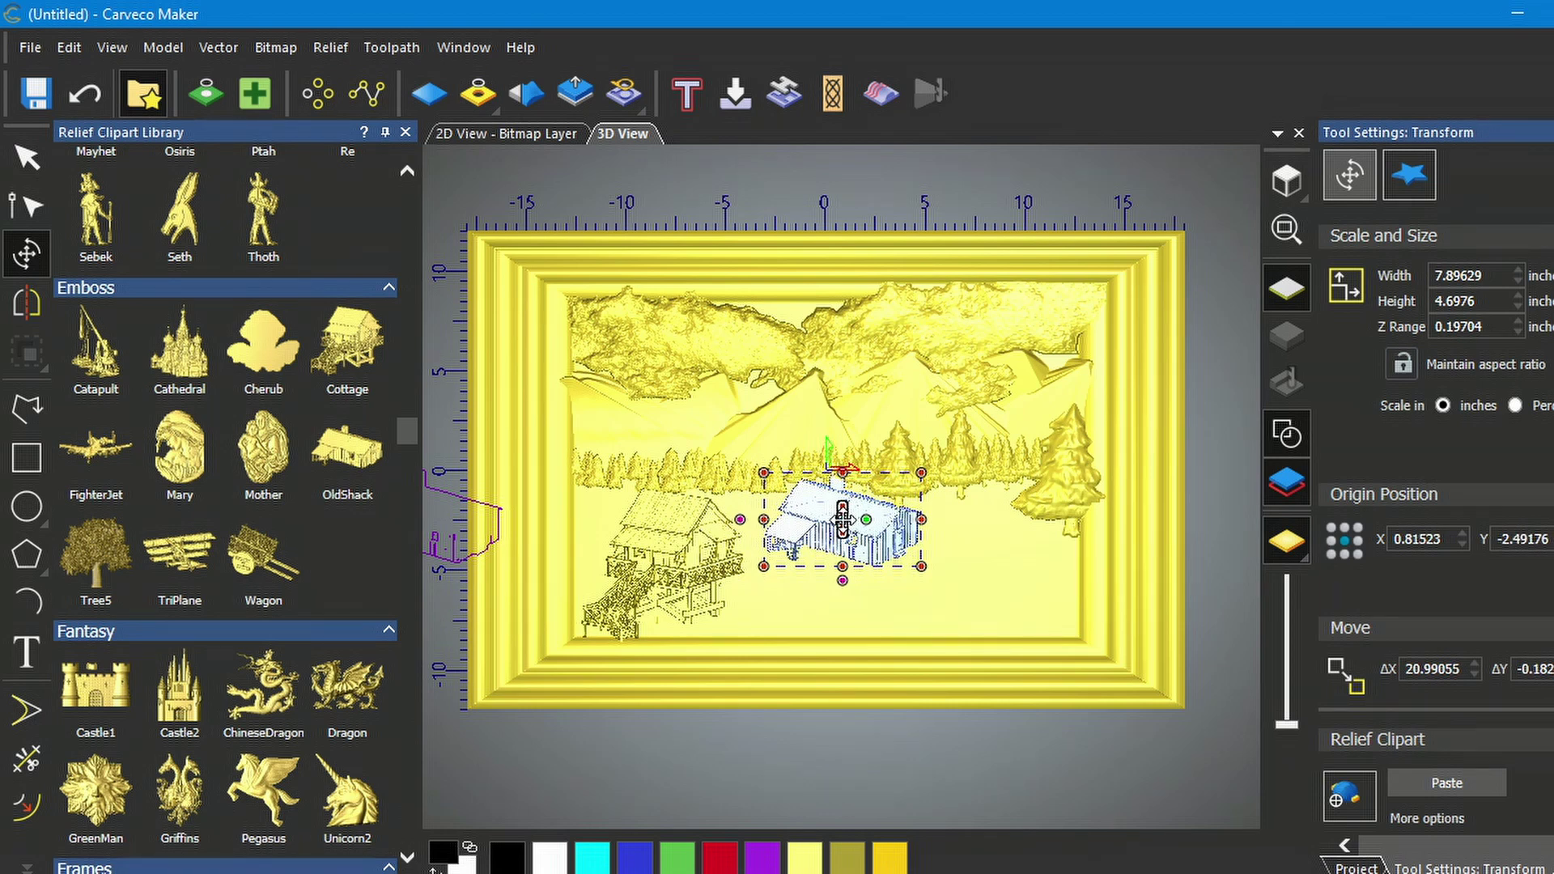
pyautogui.moveTo(842, 520); pyautogui.dragTo(845, 515)
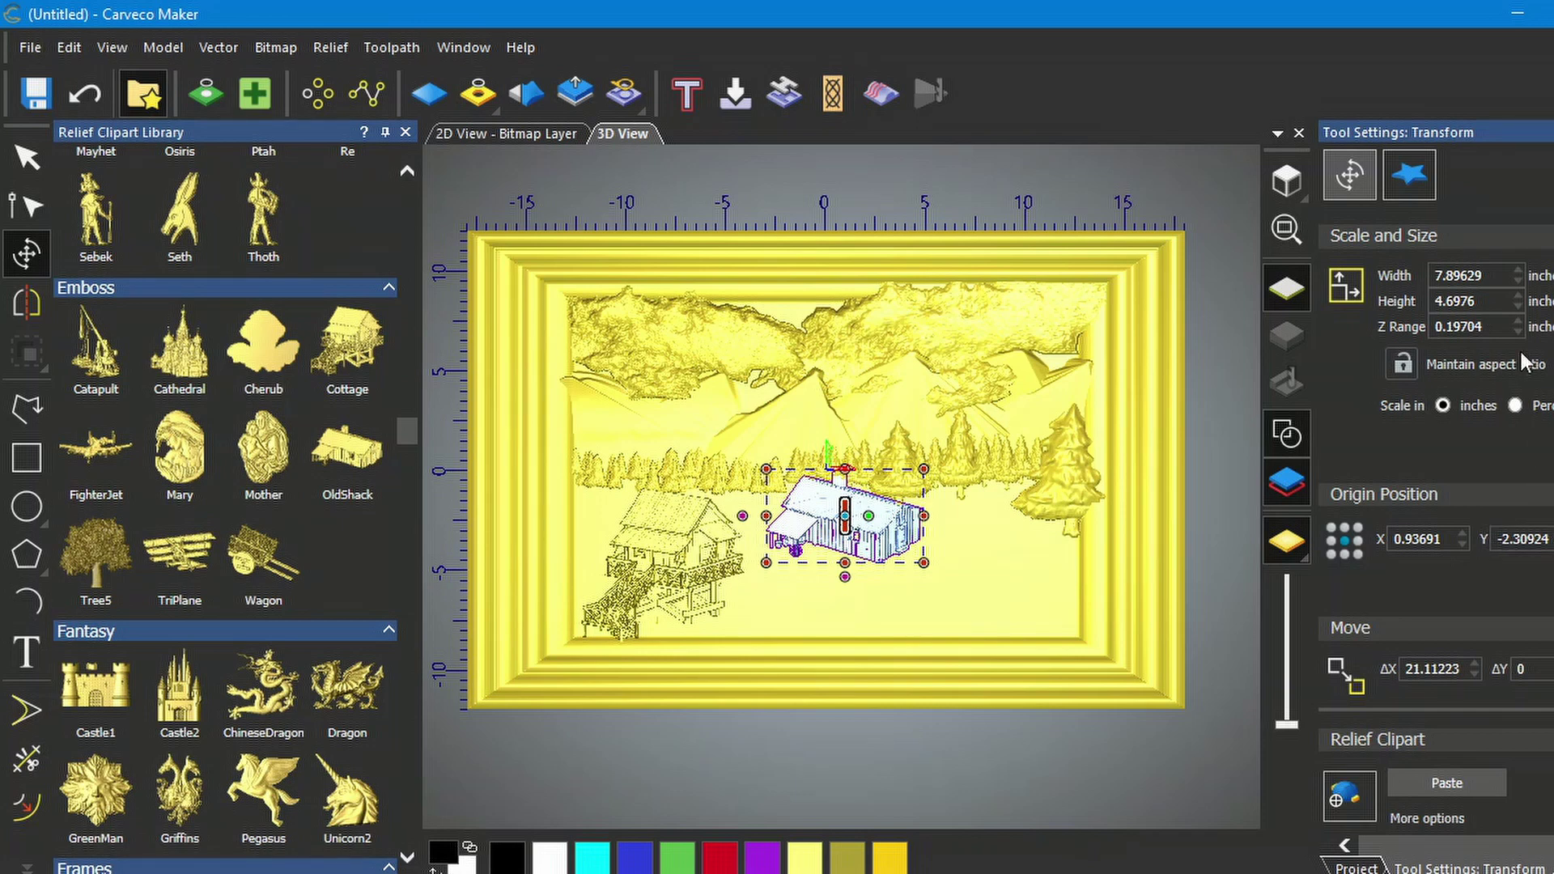
pyautogui.moveTo(1488, 326); pyautogui.dragTo(1449, 327)
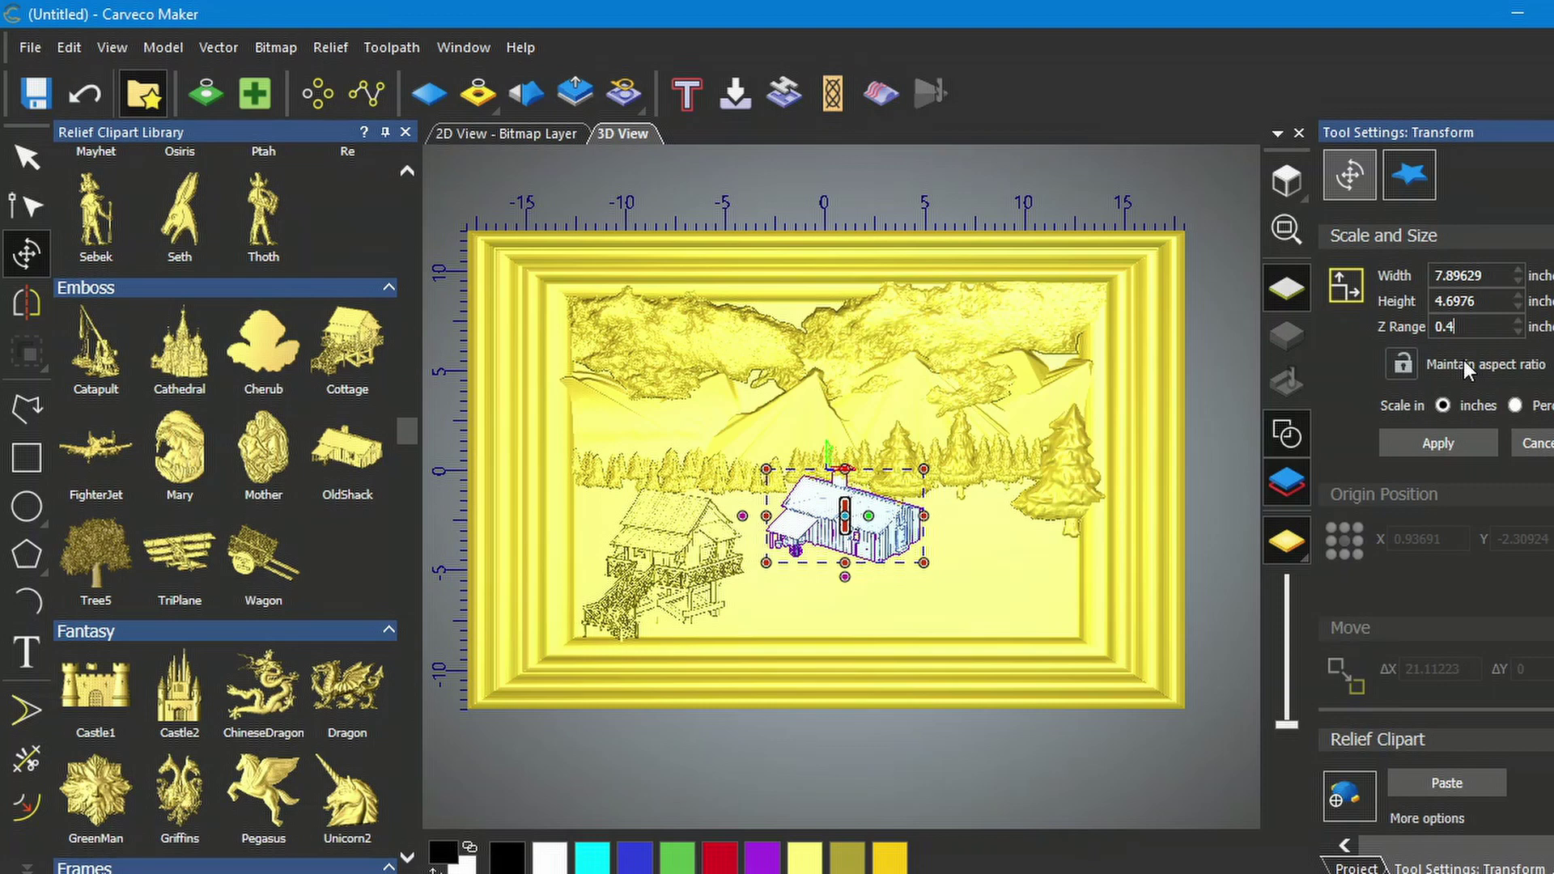
pyautogui.click(1442, 443)
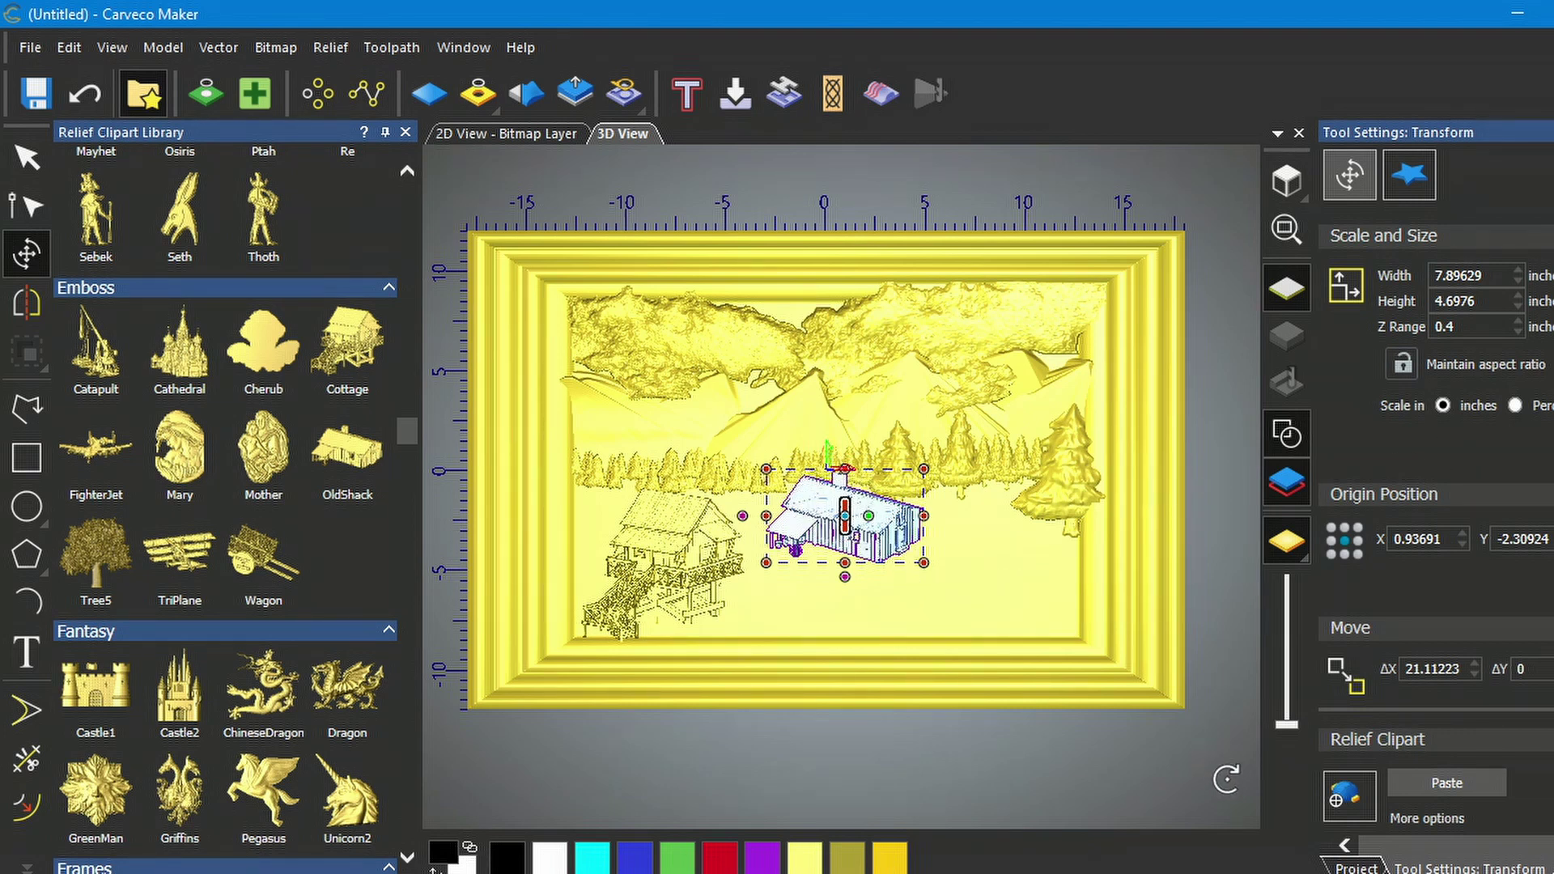
pyautogui.click(1448, 784)
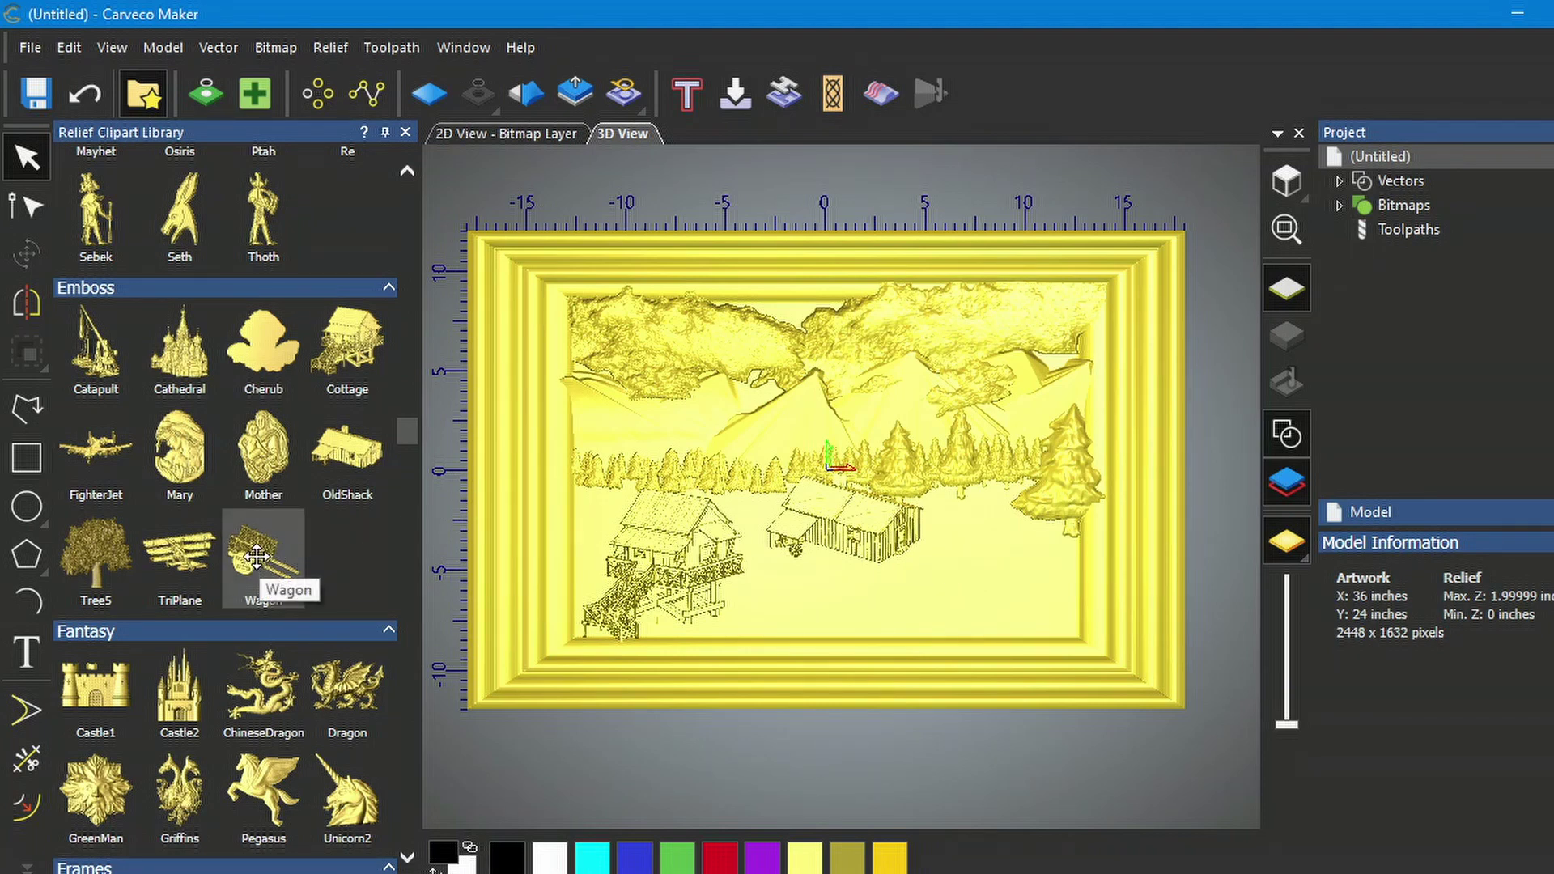
# Step: Paste the Wagon clipart between the cottage and shack at about X -2.3, Y -4.9, about 2.4 inches wide with a 0.2 inch Z range
pyautogui.moveTo(255, 557); pyautogui.dragTo(782, 570)
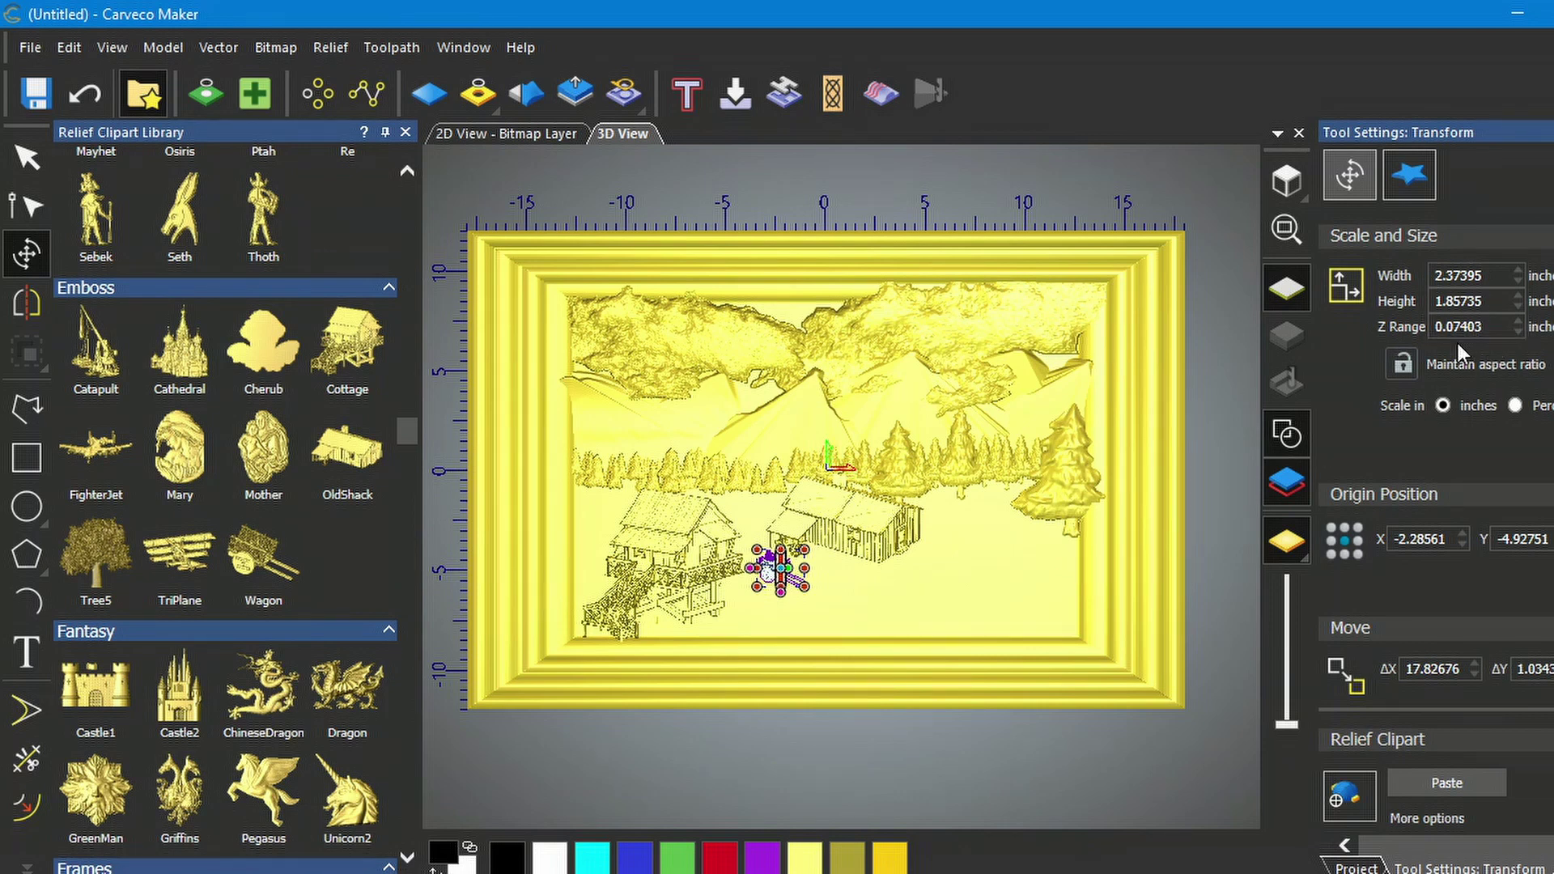
pyautogui.moveTo(1486, 328)
pyautogui.mouseDown()
pyautogui.moveTo(1448, 328)
pyautogui.moveTo(1493, 319)
pyautogui.mouseUp()
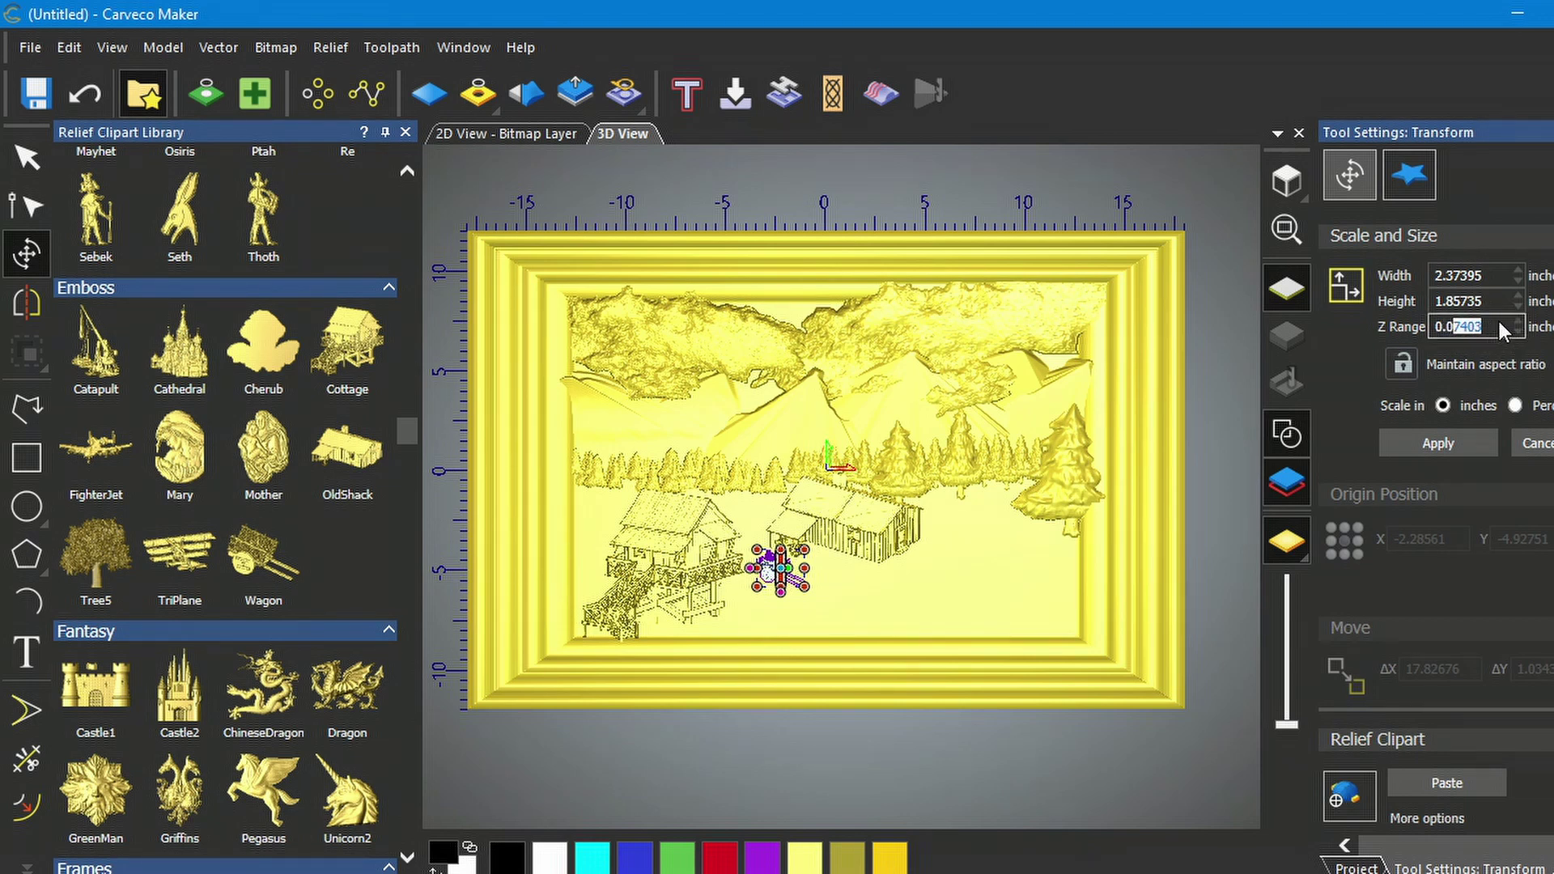
pyautogui.press('BackSpace')
pyautogui.press('BackSpace')
pyautogui.write('2')
pyautogui.click(1441, 444)
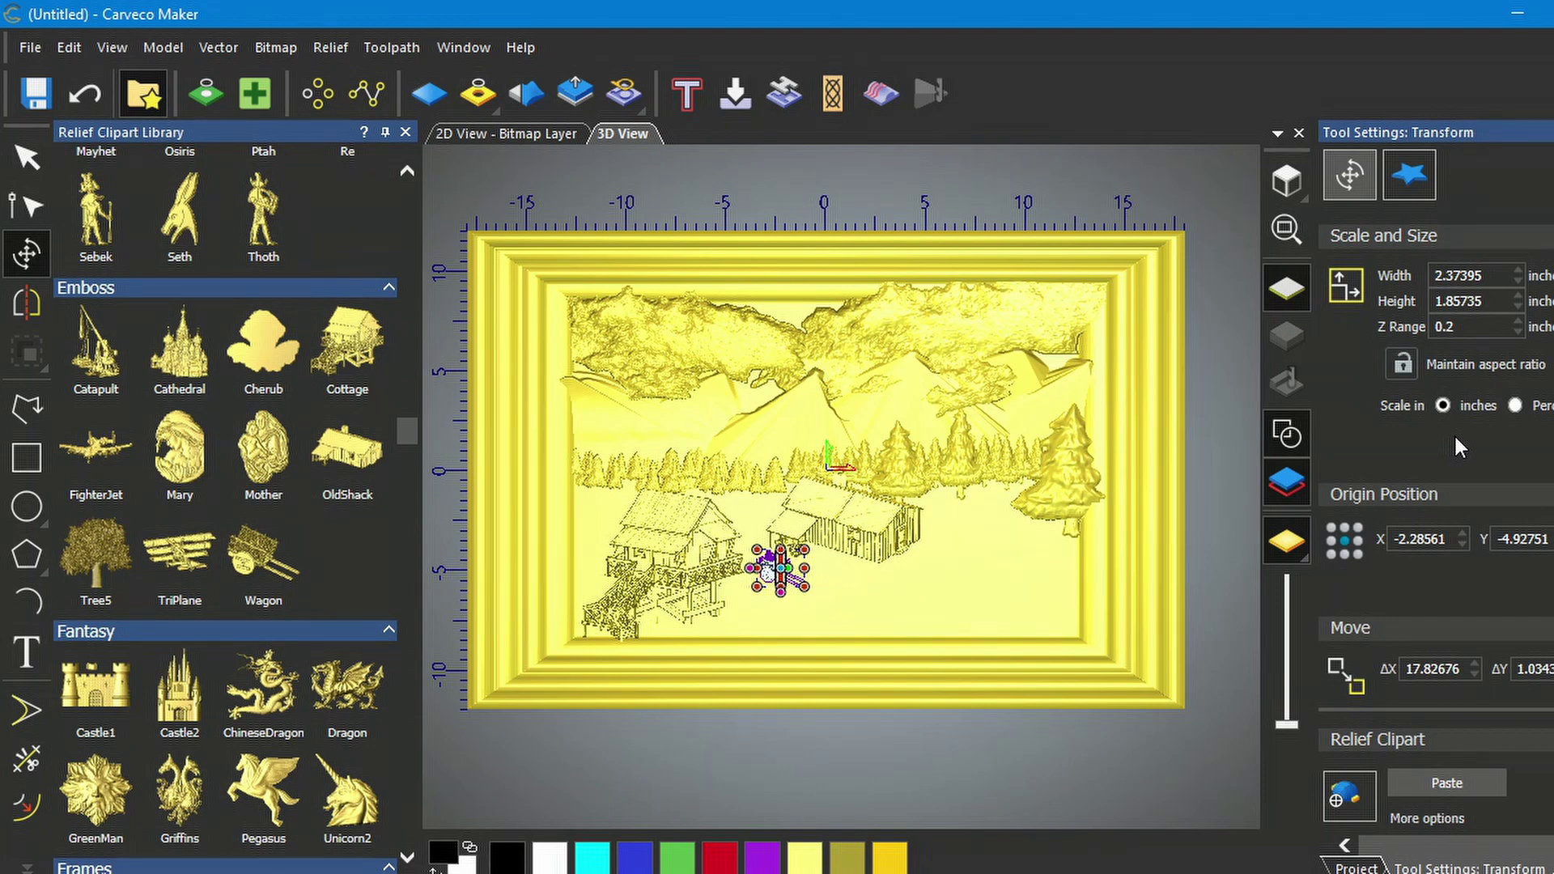
pyautogui.click(1441, 784)
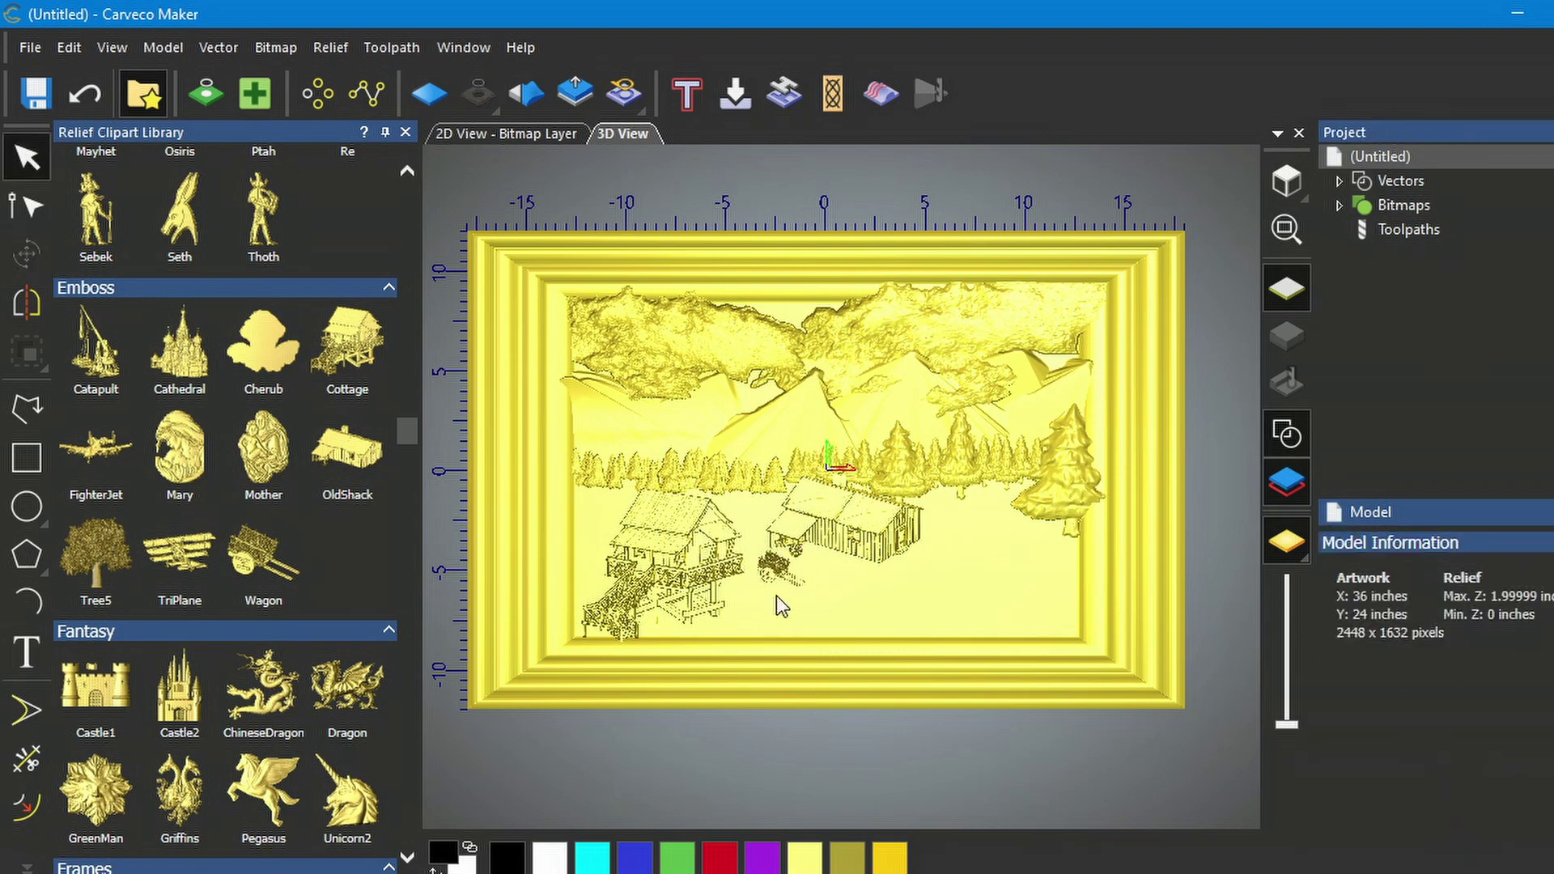
pyautogui.scroll(8, 773, 599)
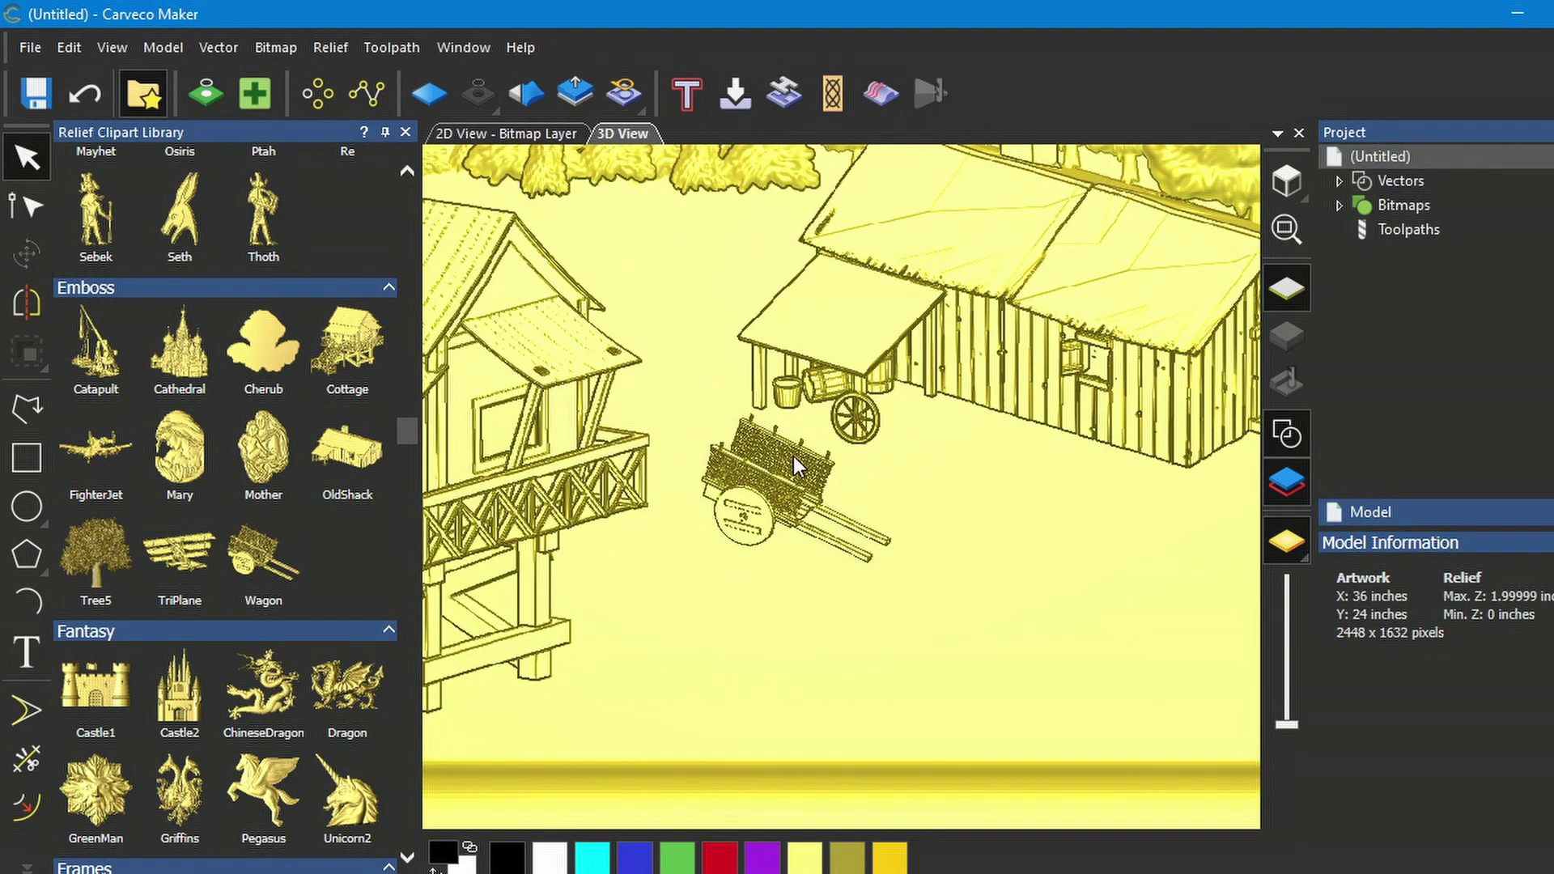
# Step: Inspect the pasted wagon up close, then the buildings, trees and open foreground within the whole framed relief
pyautogui.scroll(2, 794, 461)
pyautogui.scroll(-2, 758, 572)
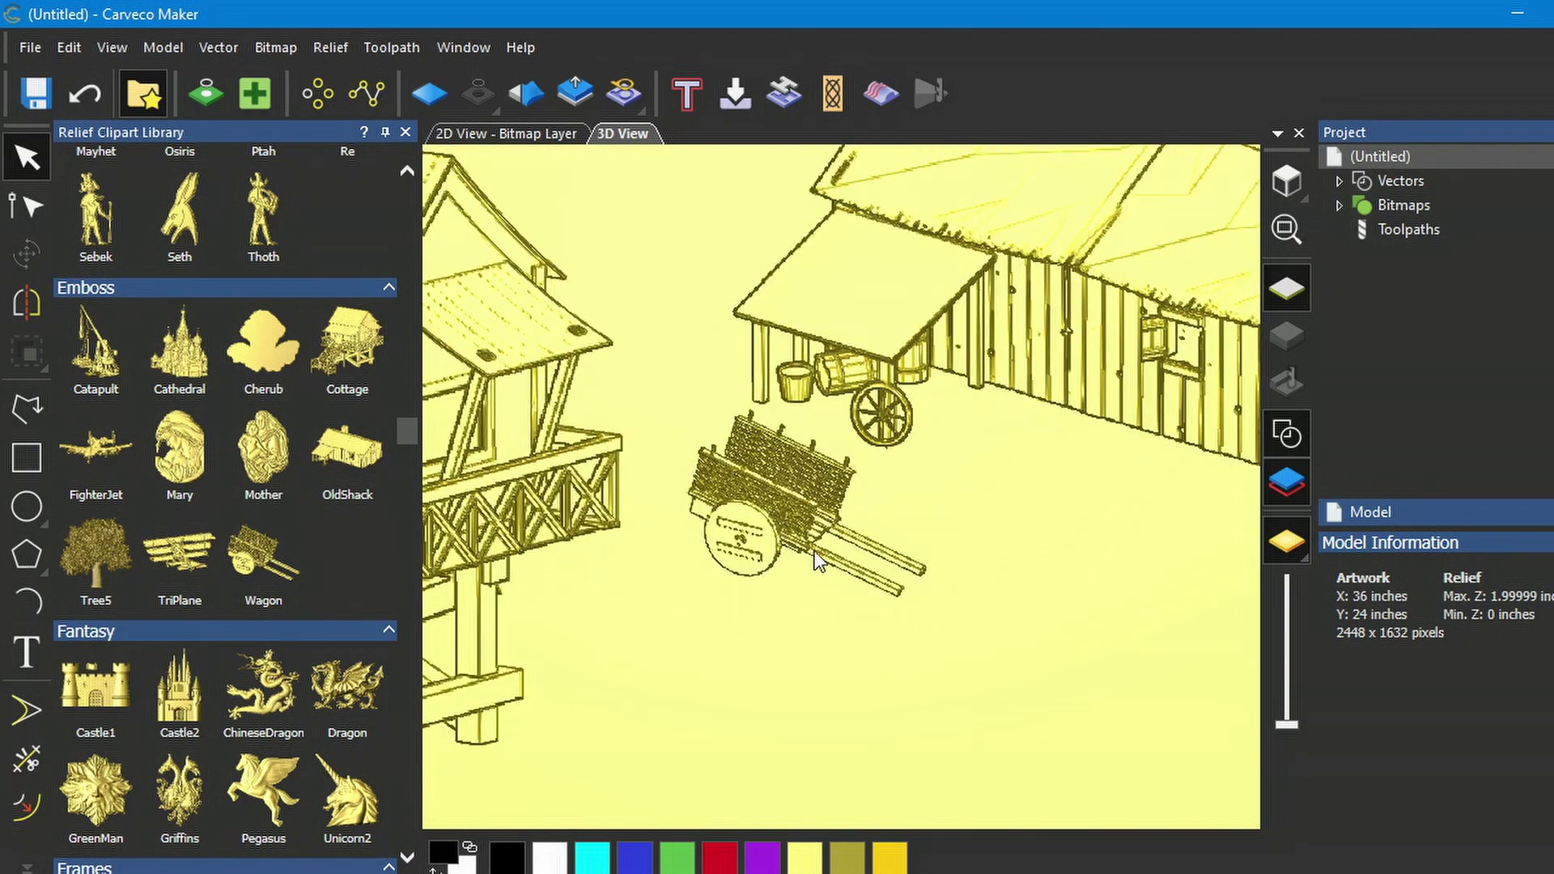
pyautogui.scroll(-5, 816, 557)
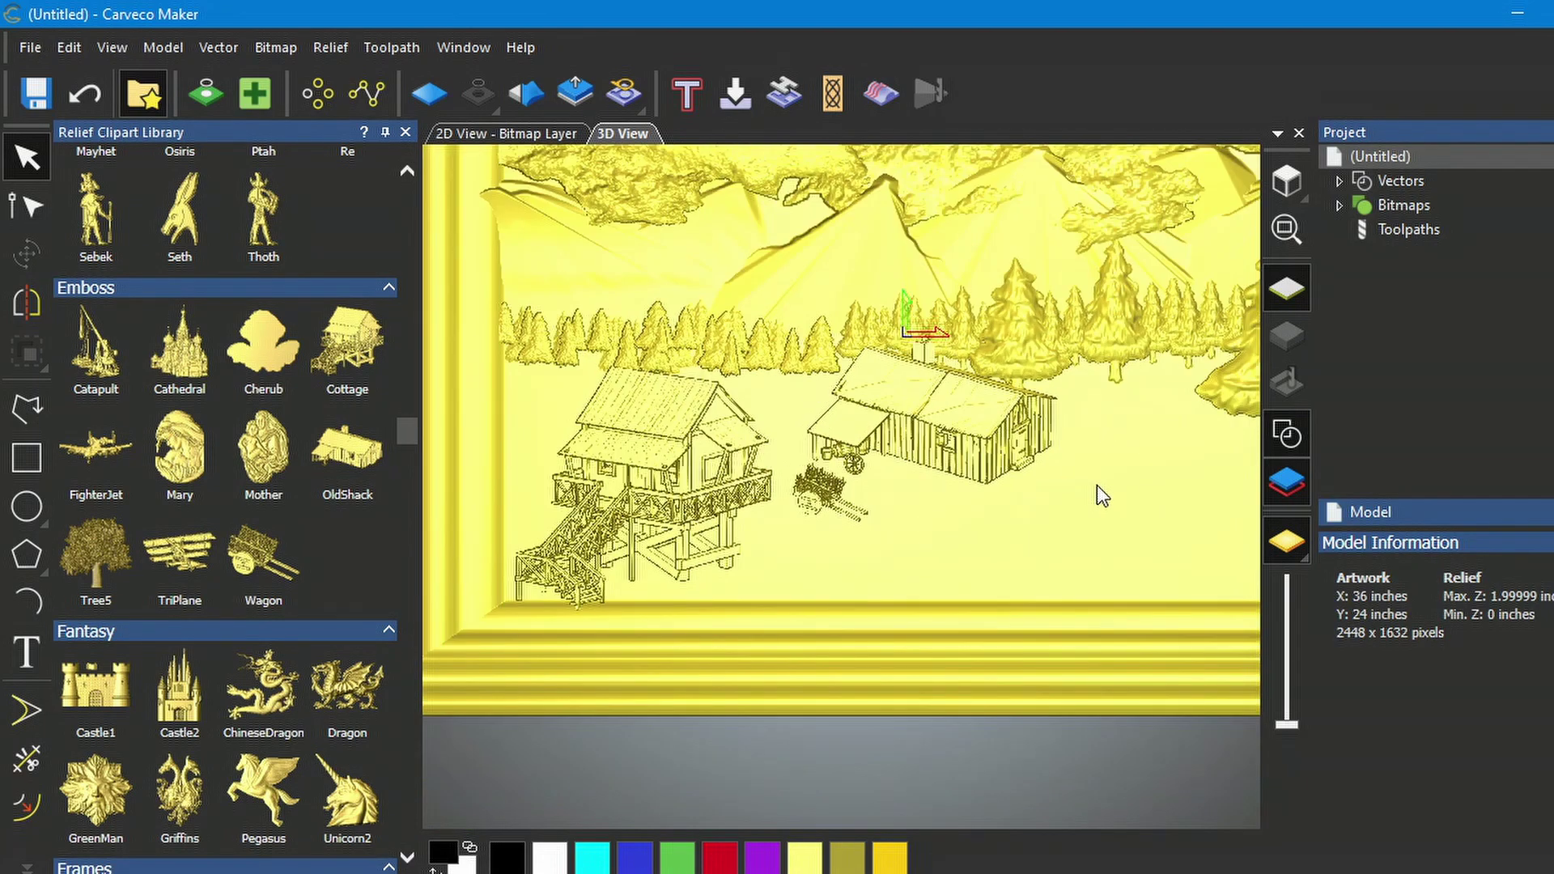
pyautogui.scroll(-3, 1101, 496)
pyautogui.moveTo(1041, 461); pyautogui.dragTo(1009, 543, button='middle')
pyautogui.scroll(1, 979, 607)
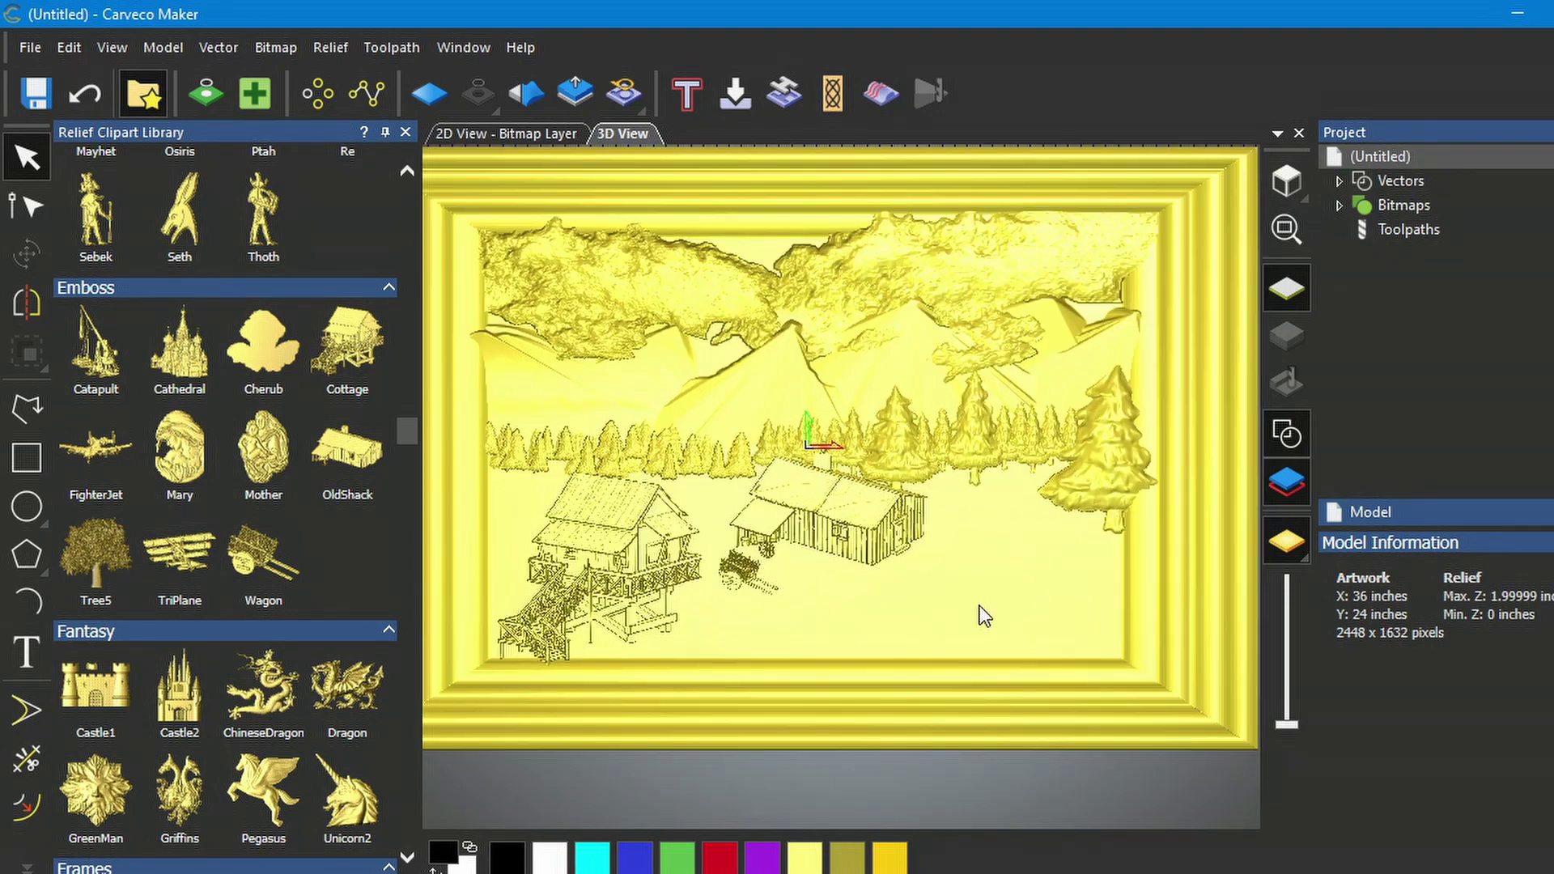
pyautogui.scroll(2, 979, 607)
pyautogui.scroll(-1, 980, 607)
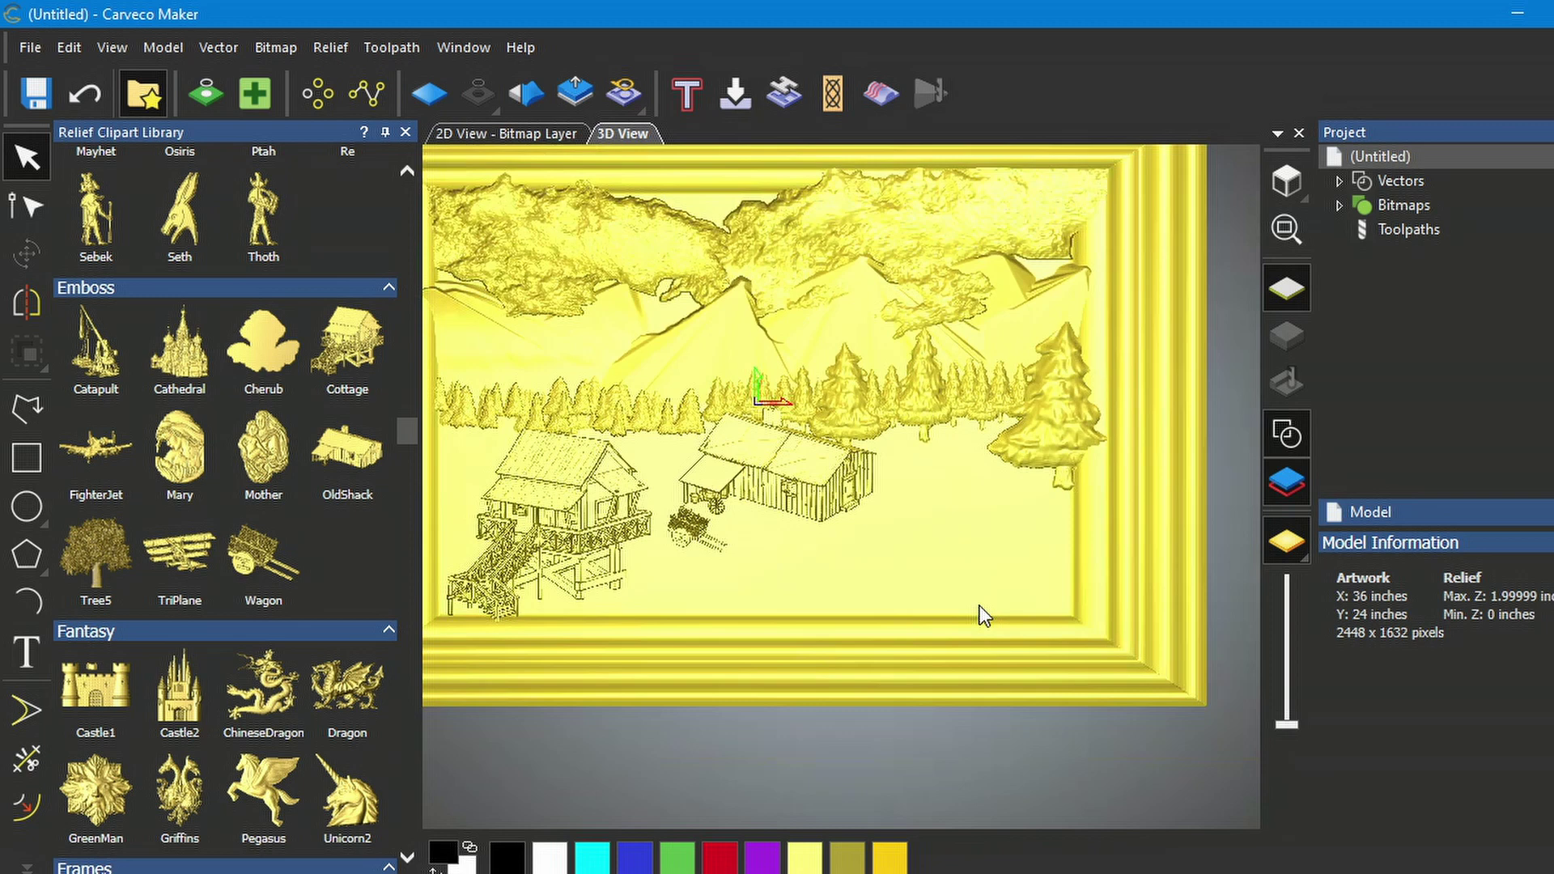
pyautogui.scroll(-1, 979, 606)
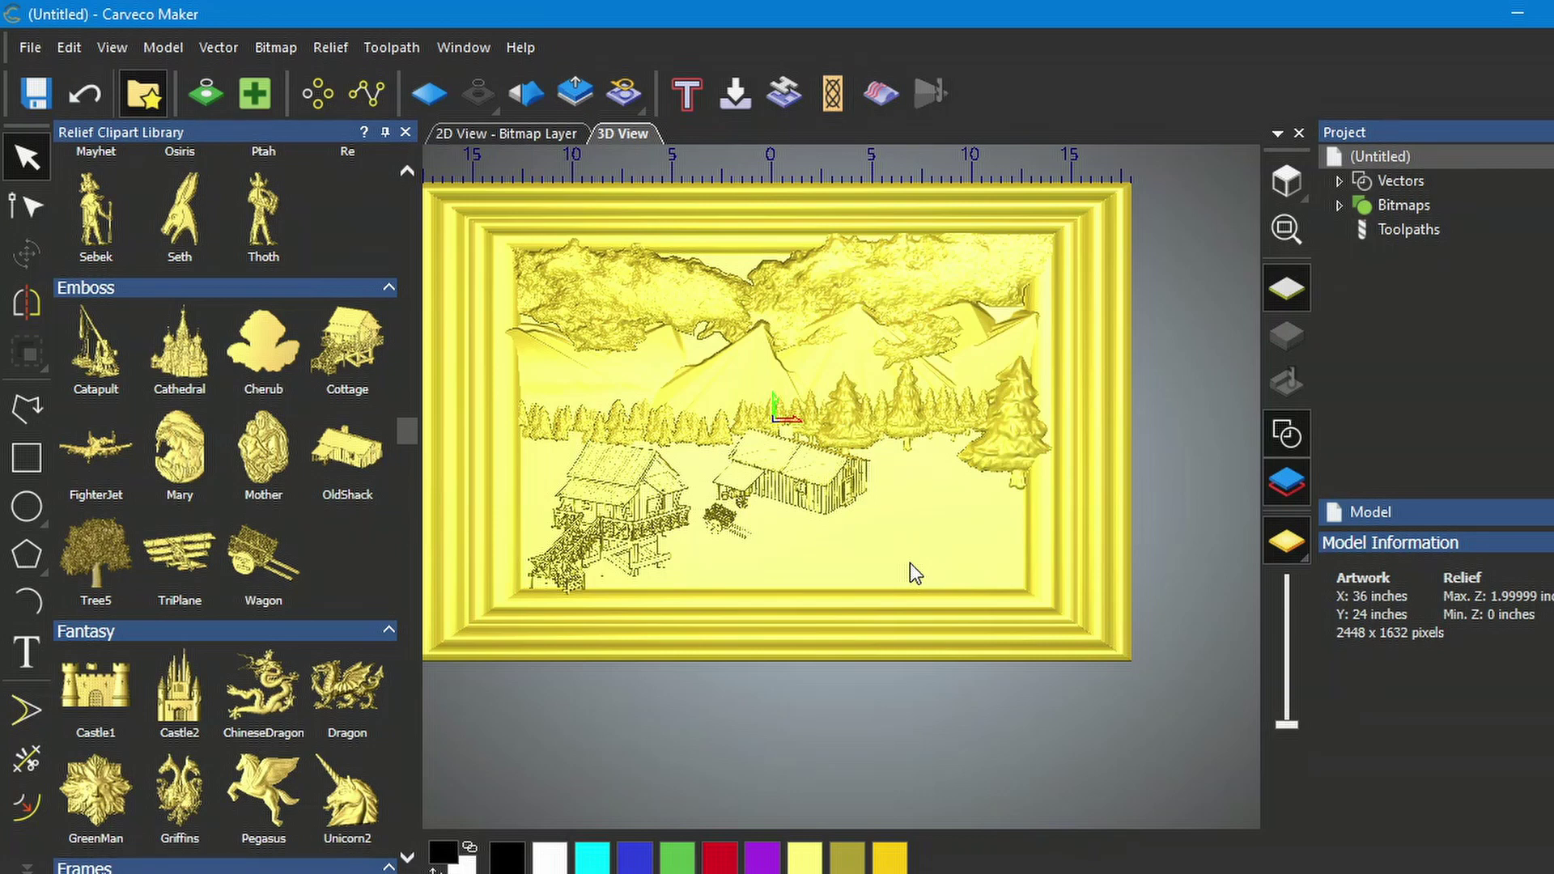
pyautogui.moveTo(910, 564); pyautogui.dragTo(932, 588)
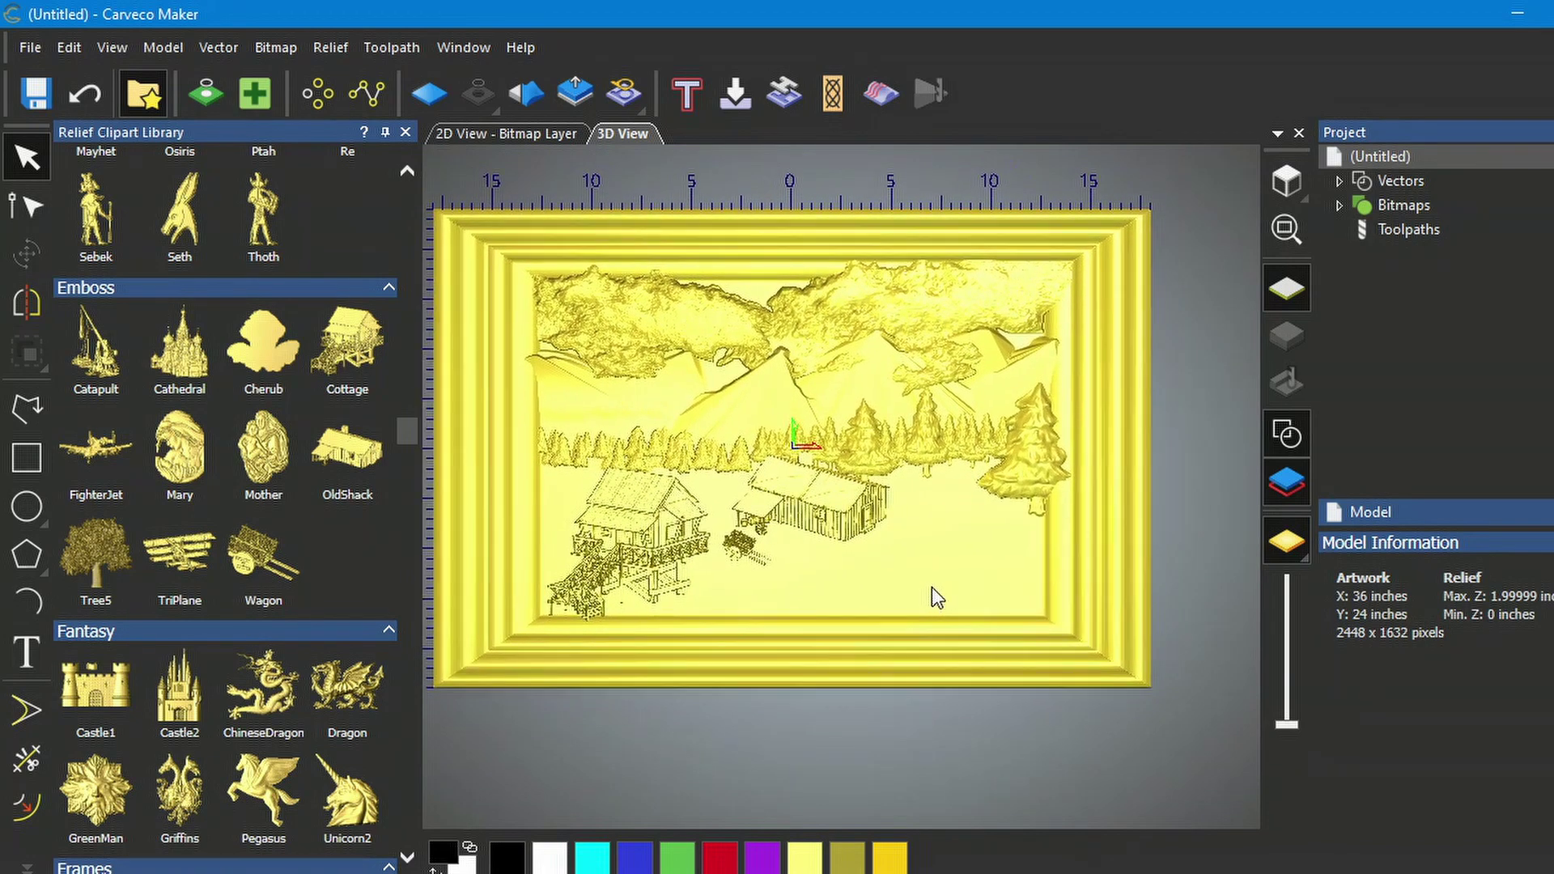
pyautogui.scroll(3, 939, 580)
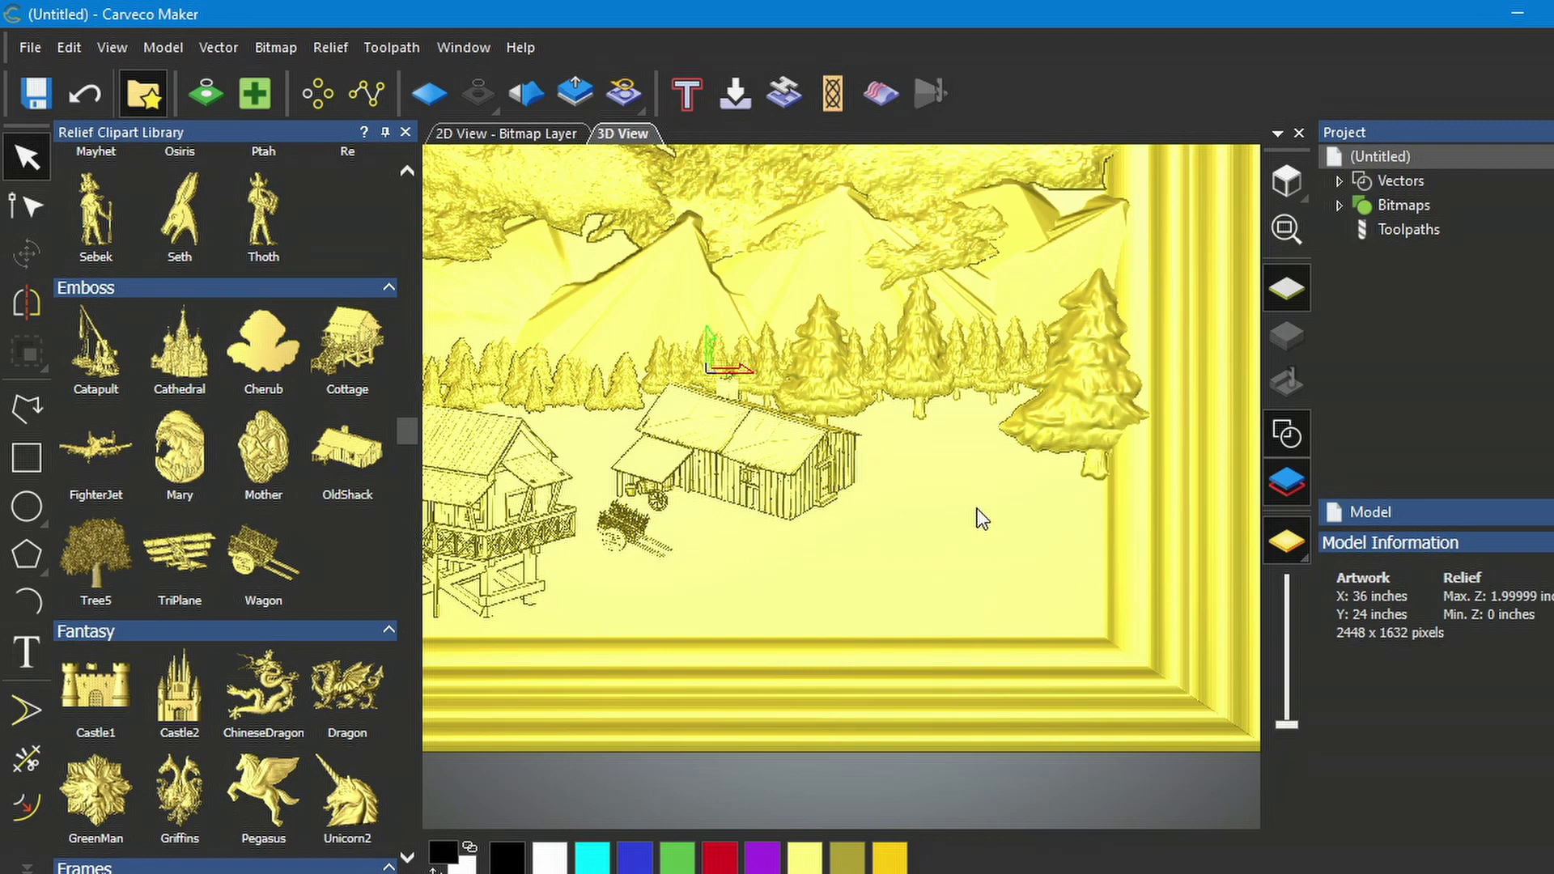
pyautogui.scroll(4, 979, 518)
pyautogui.scroll(-2, 977, 519)
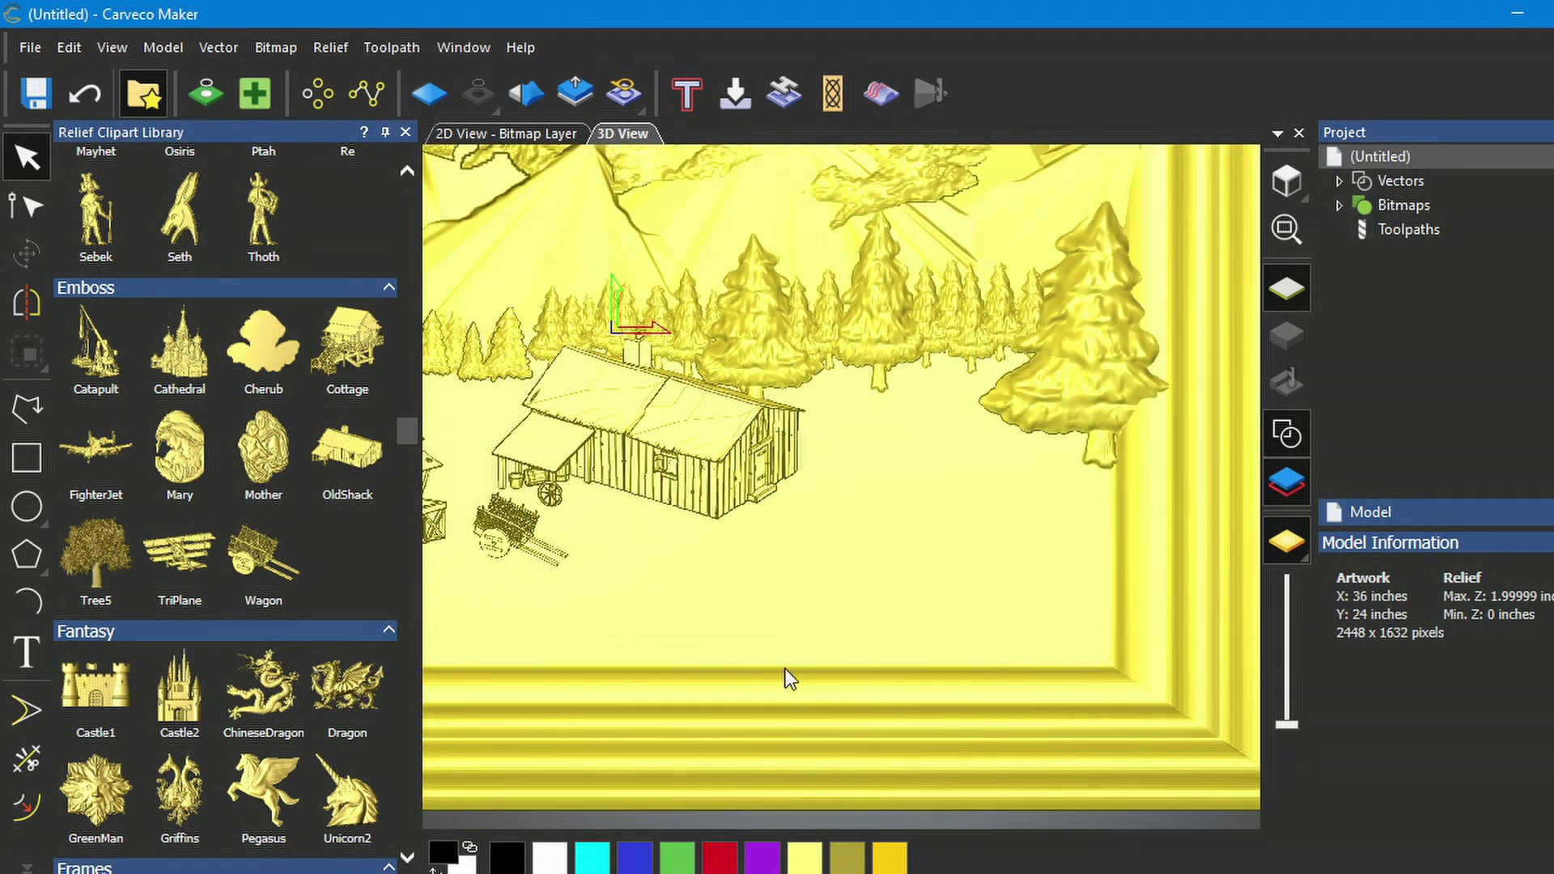
pyautogui.moveTo(828, 647); pyautogui.dragTo(922, 643, button='middle')
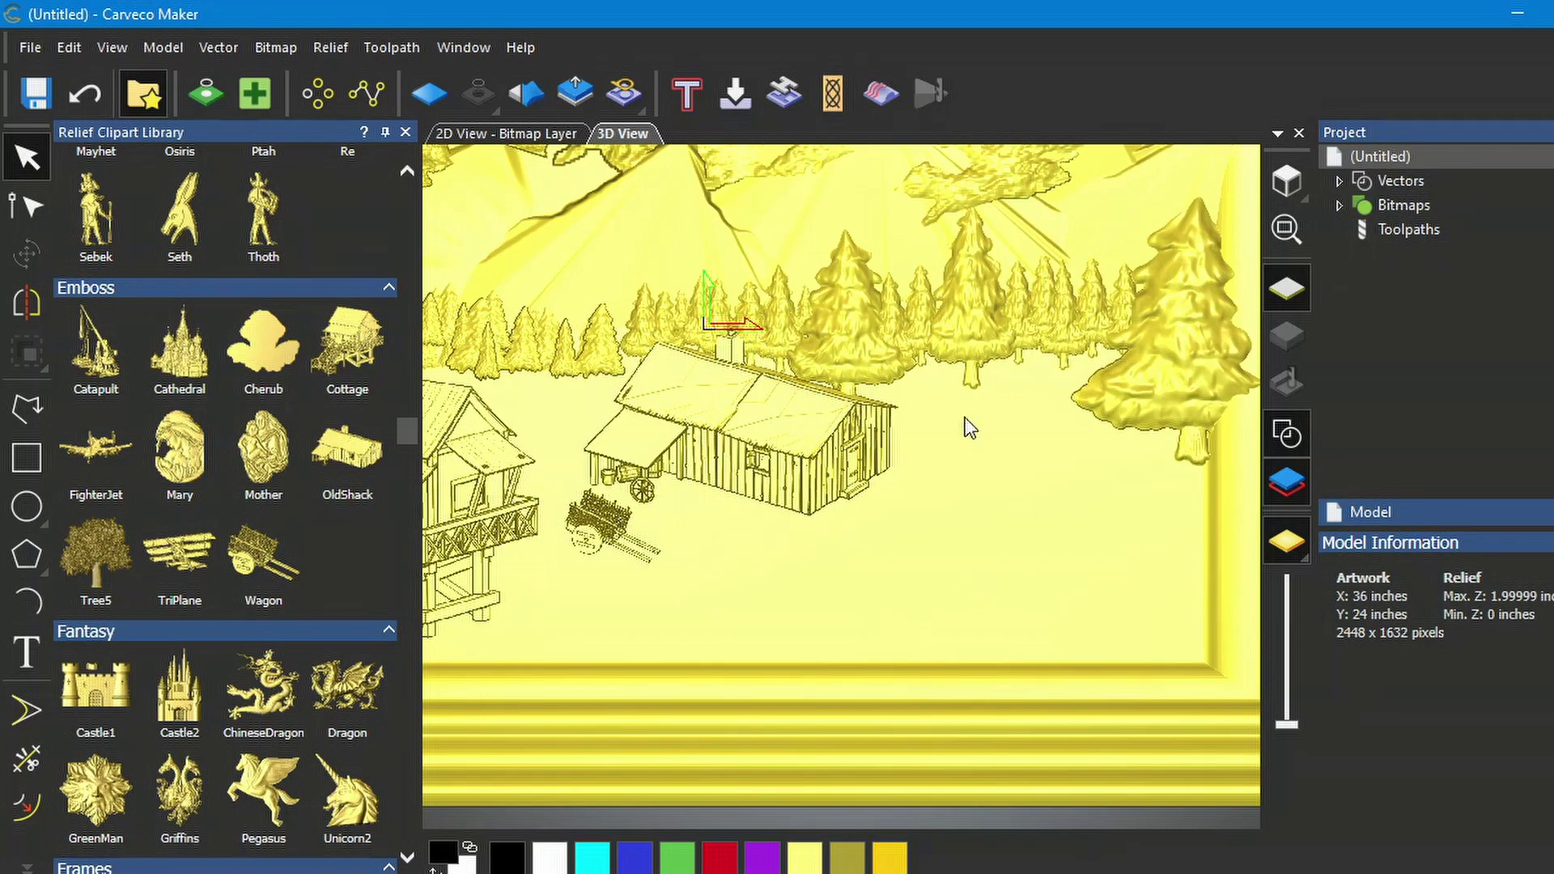
# Step: Place the Donkey clipart from the Animals category in front of the shack at about X 1.3, Y -5.7, about 2.6 inches wide
pyautogui.scroll(4, 271, 554)
pyautogui.scroll(10, 271, 554)
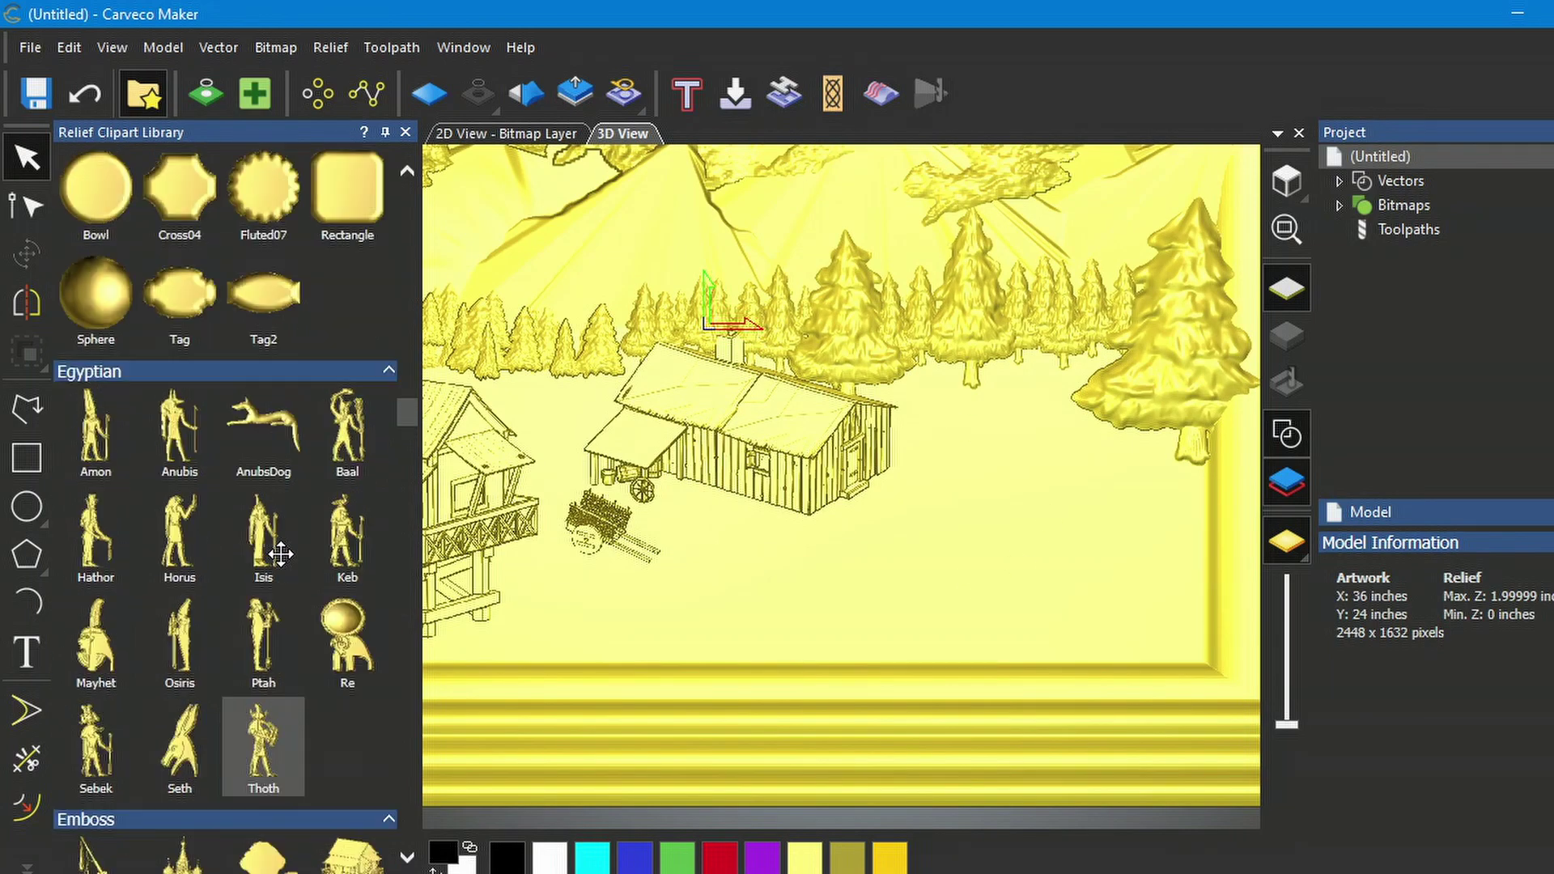
pyautogui.scroll(4, 280, 555)
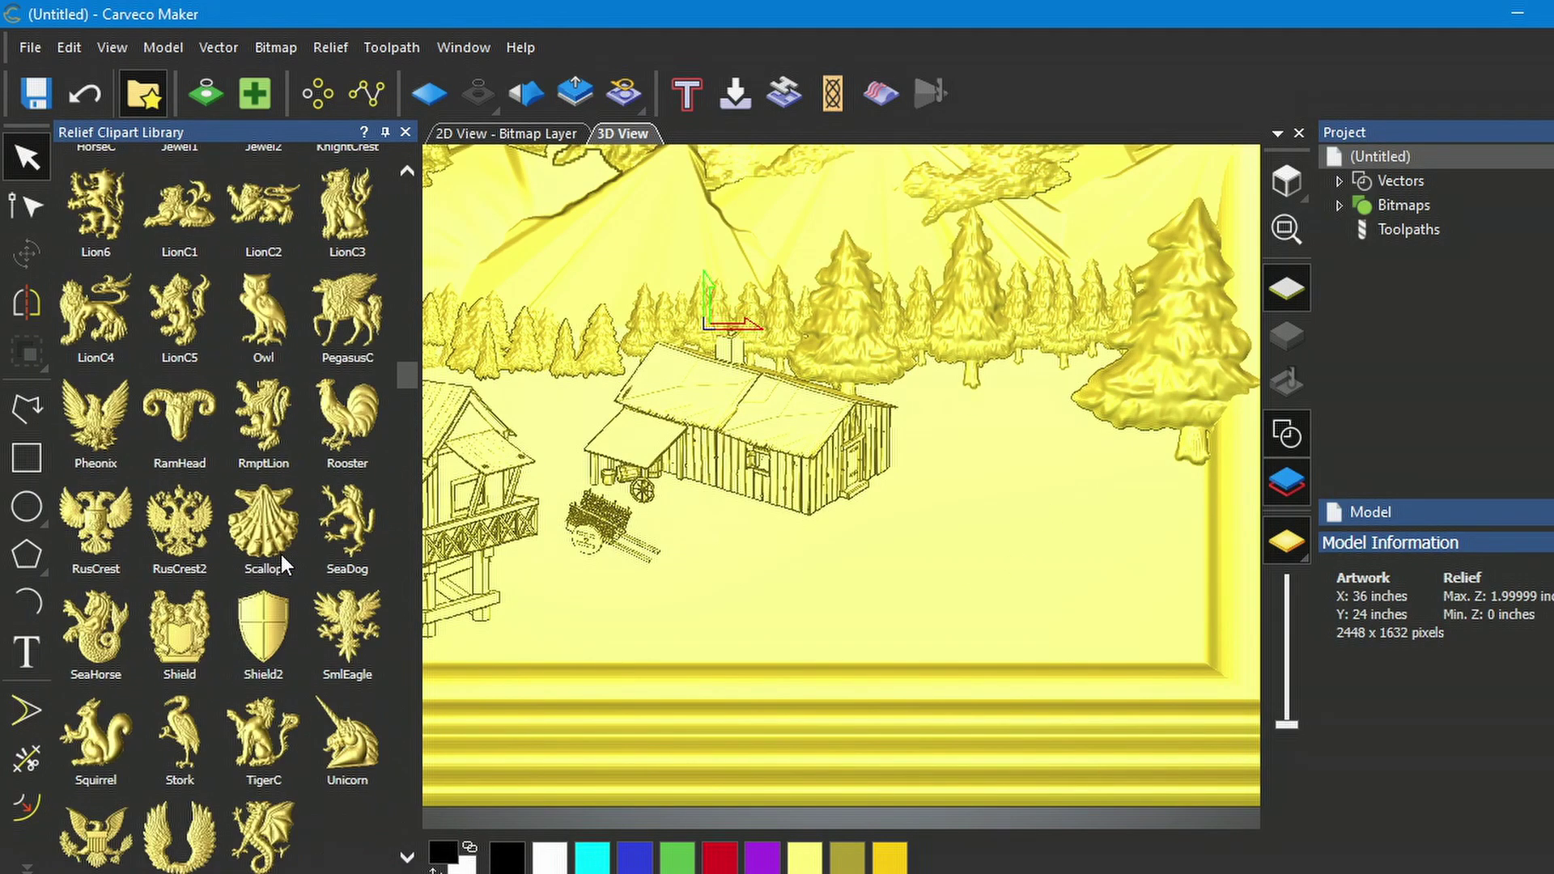
pyautogui.scroll(4, 286, 639)
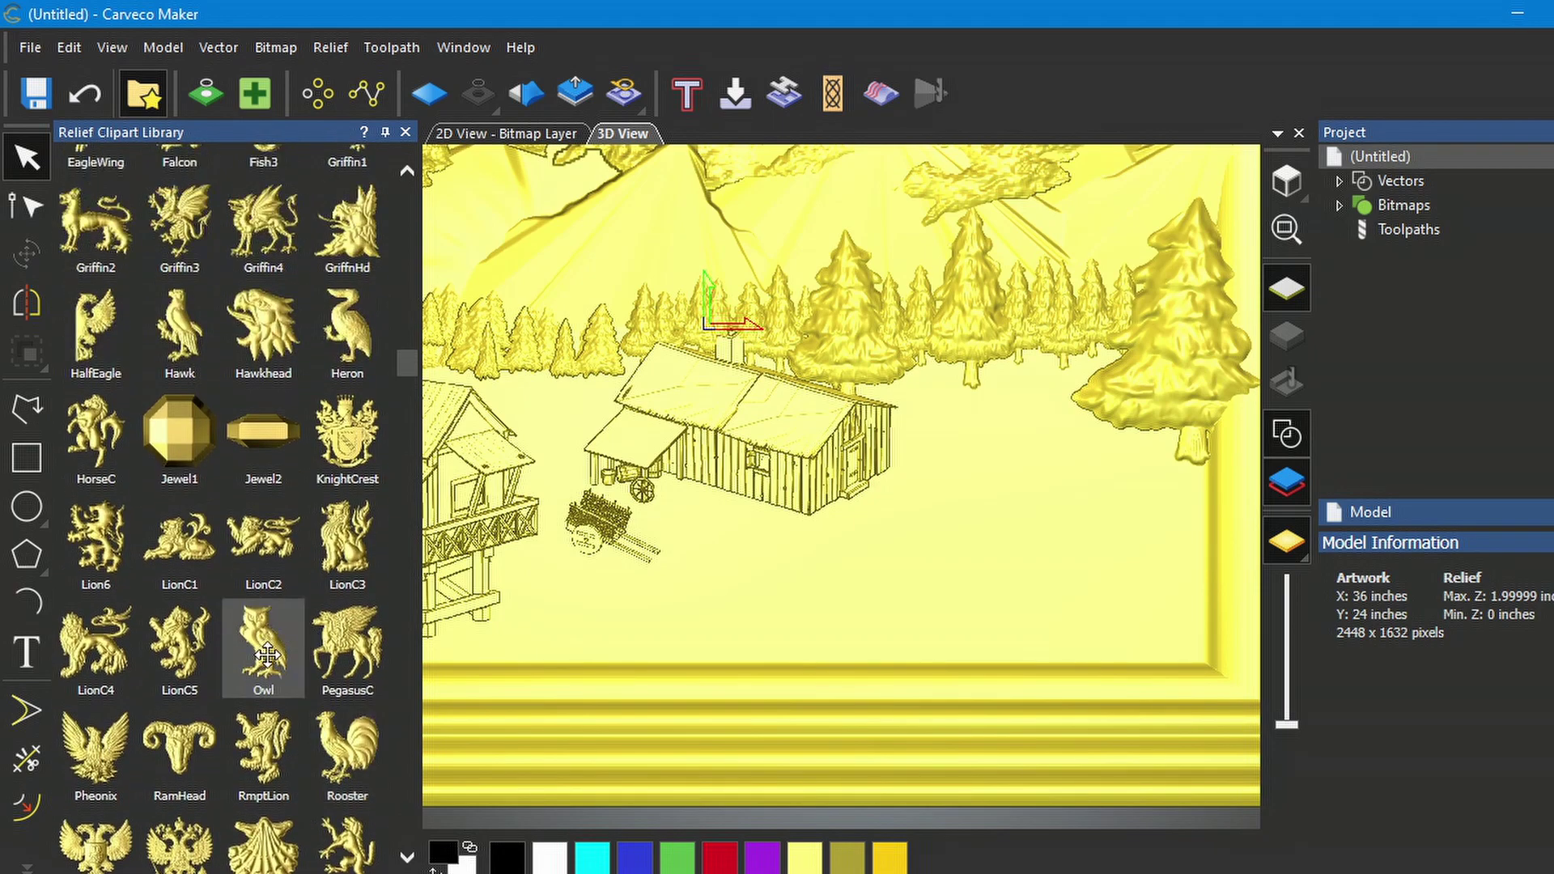
pyautogui.scroll(7, 279, 644)
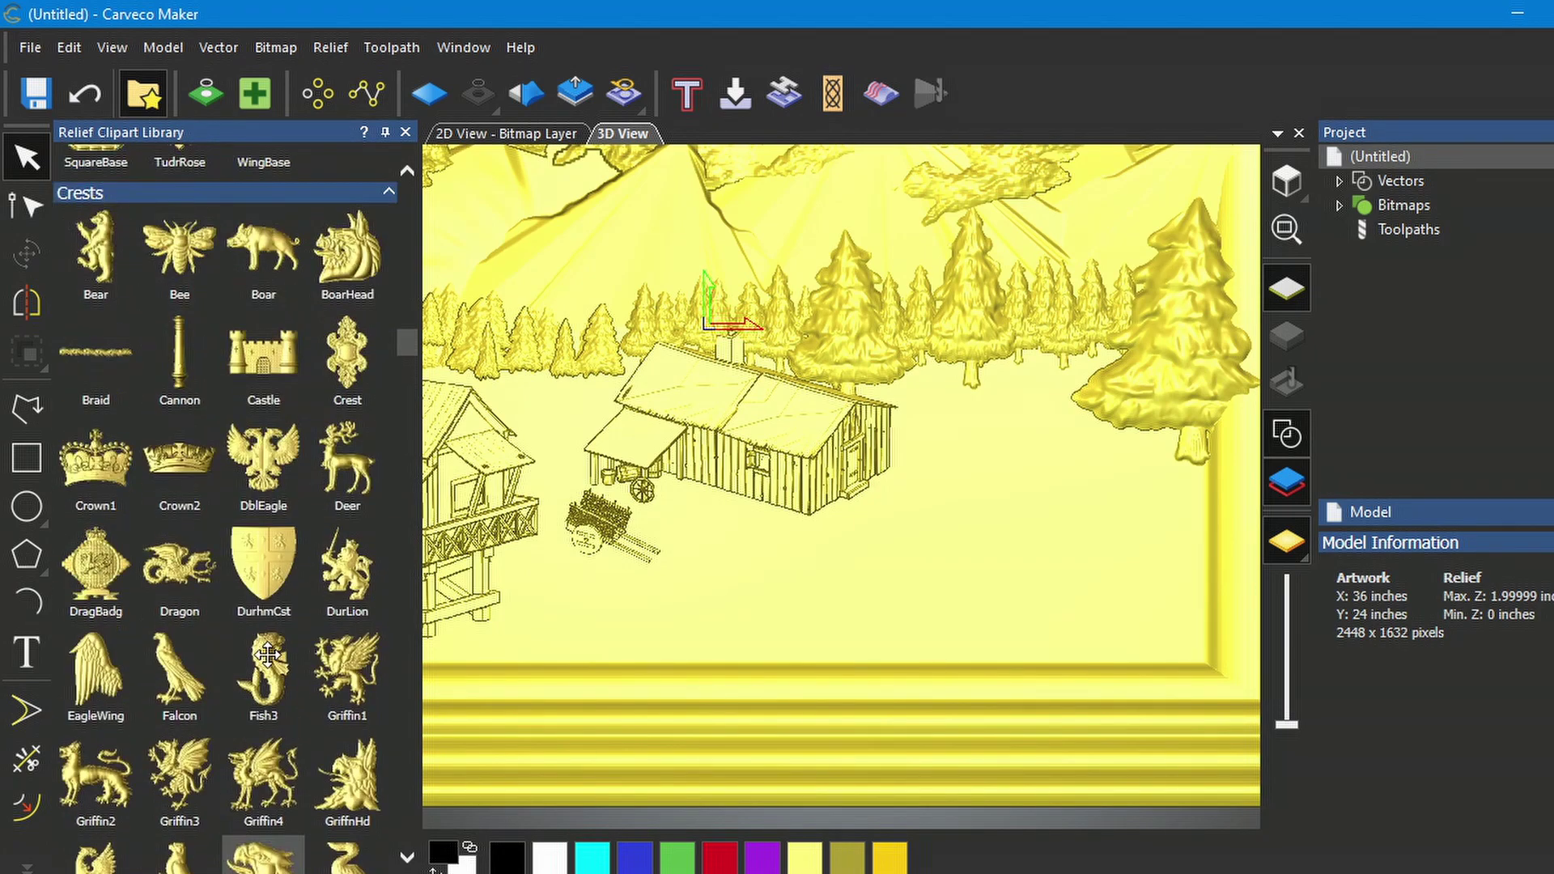
pyautogui.scroll(7, 267, 654)
pyautogui.scroll(20, 269, 654)
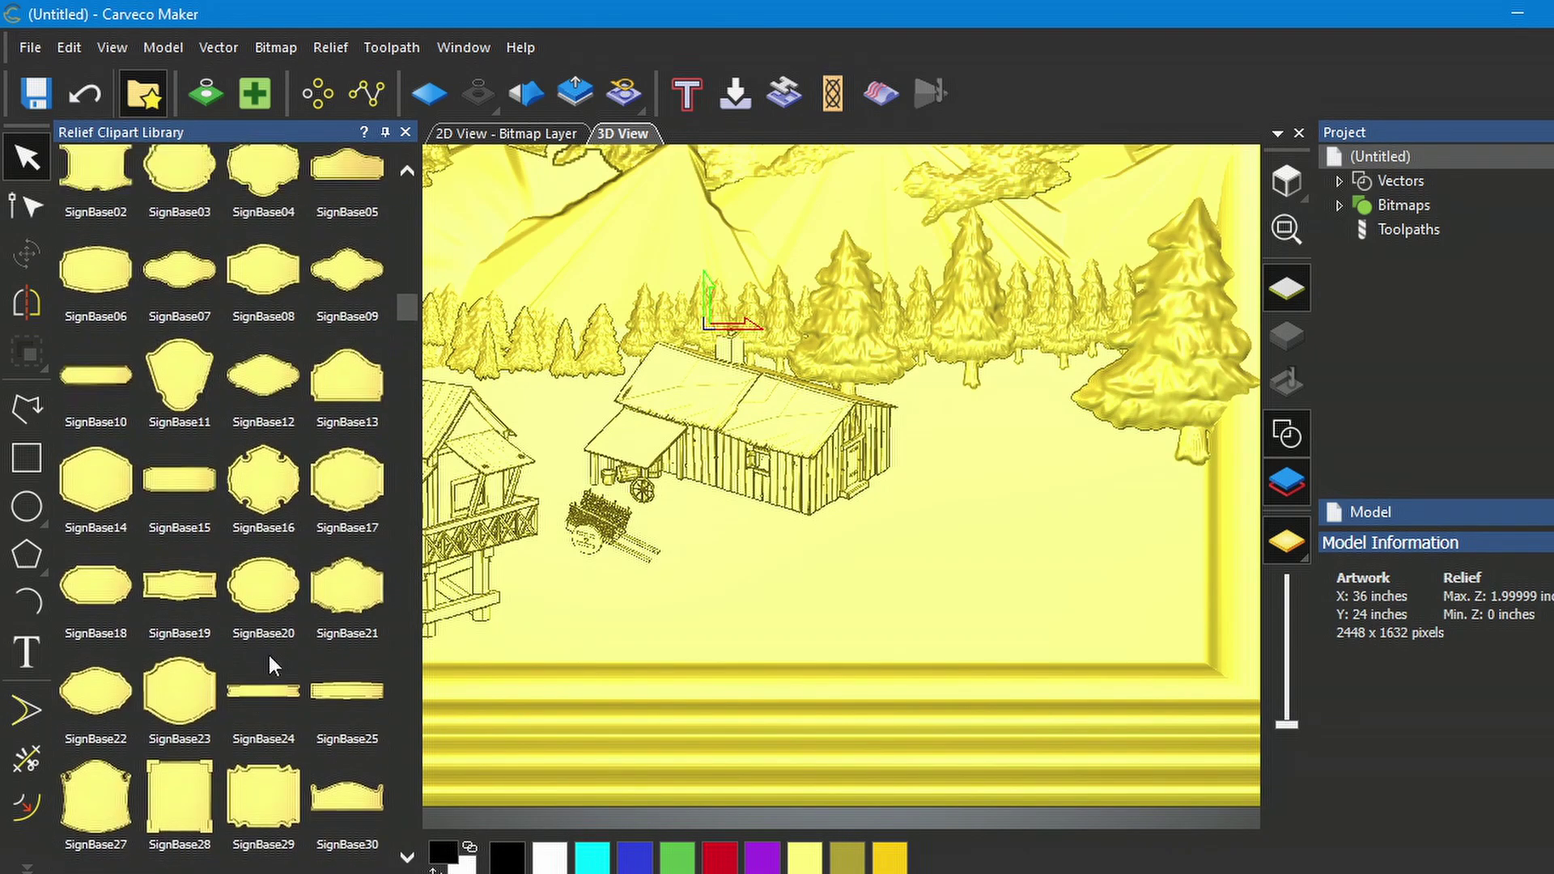
pyautogui.scroll(12, 269, 654)
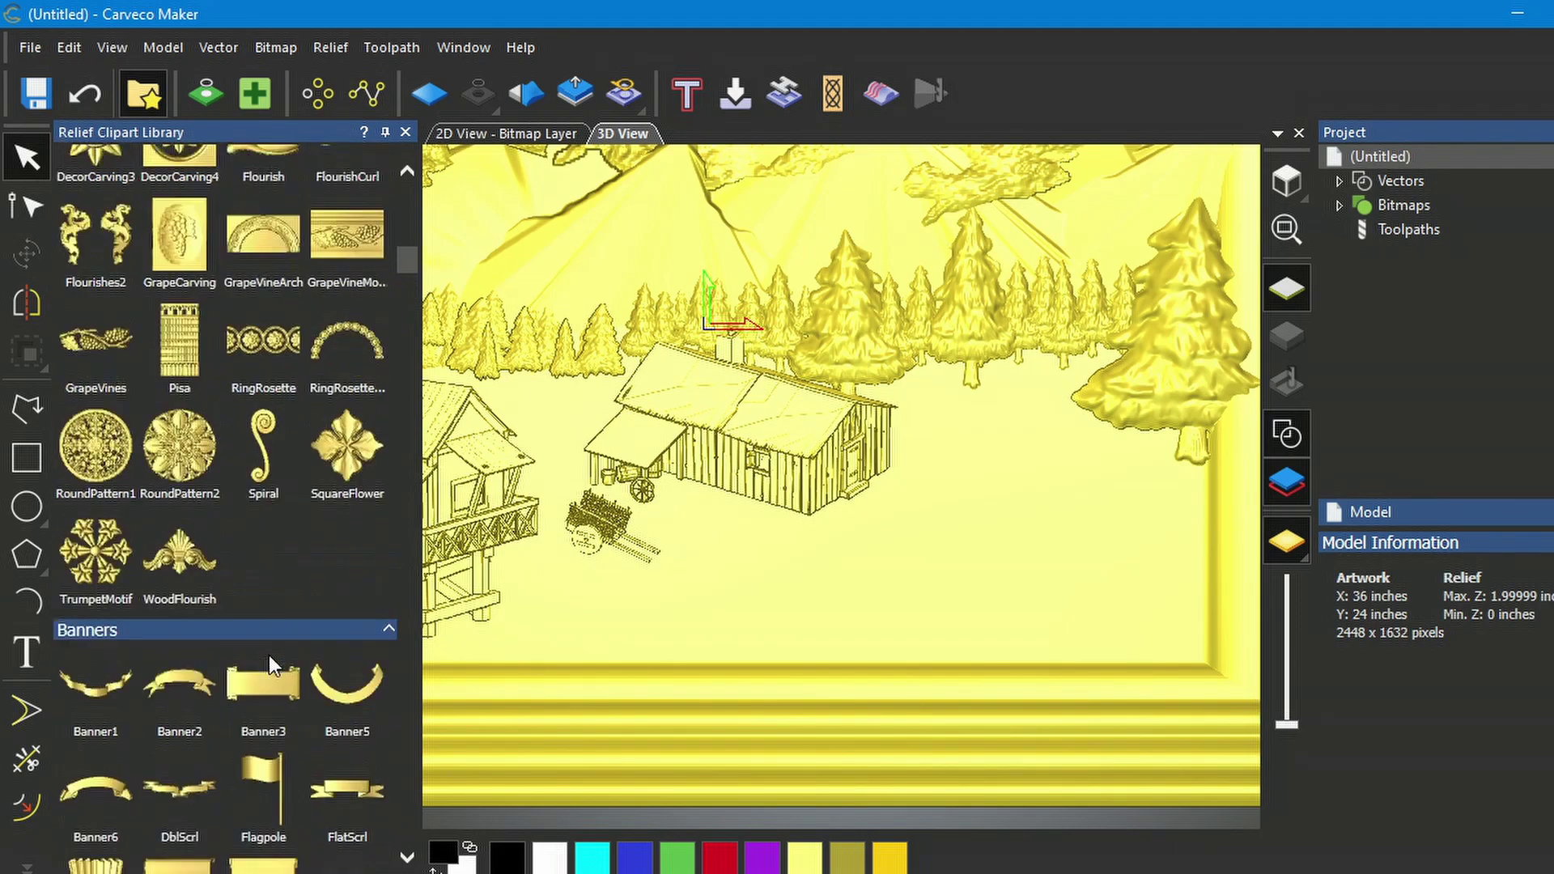
pyautogui.scroll(1, 269, 654)
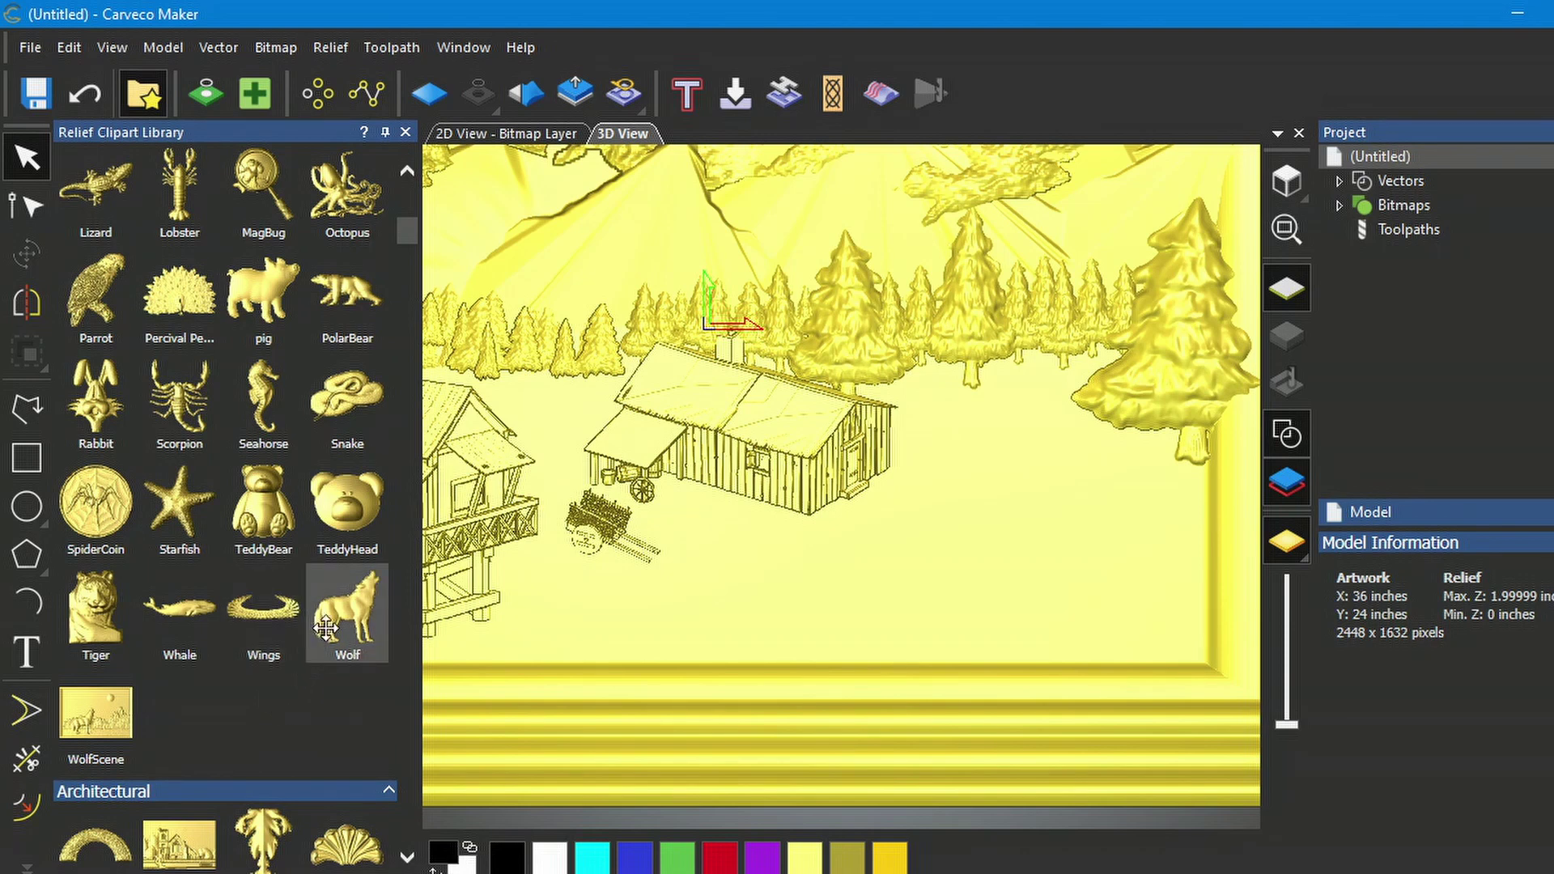
pyautogui.scroll(2, 261, 698)
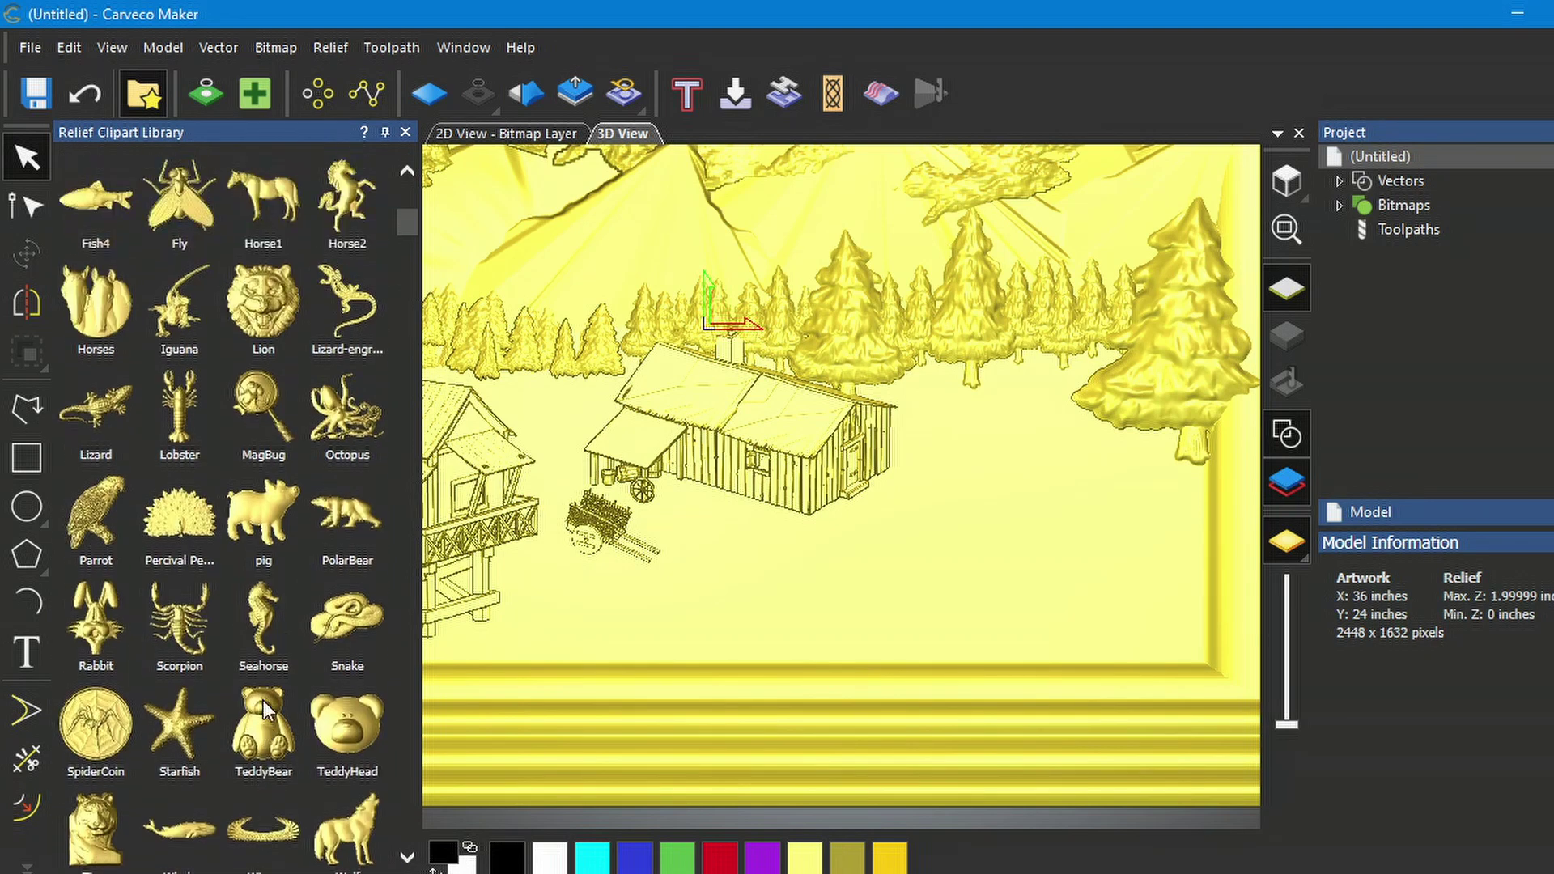
pyautogui.scroll(2, 264, 701)
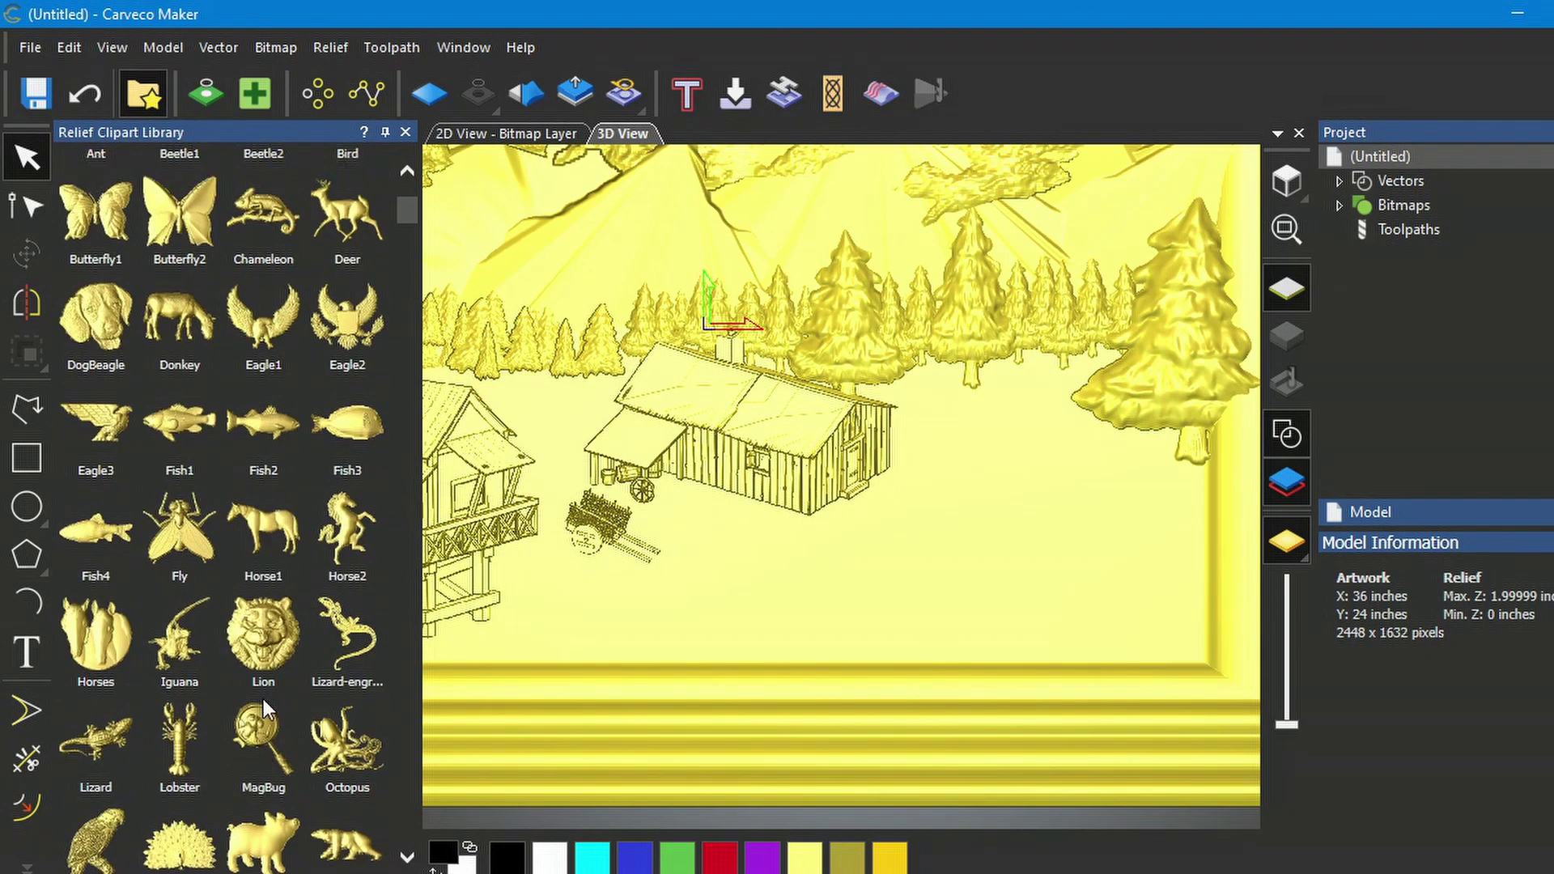
pyautogui.scroll(5, 265, 693)
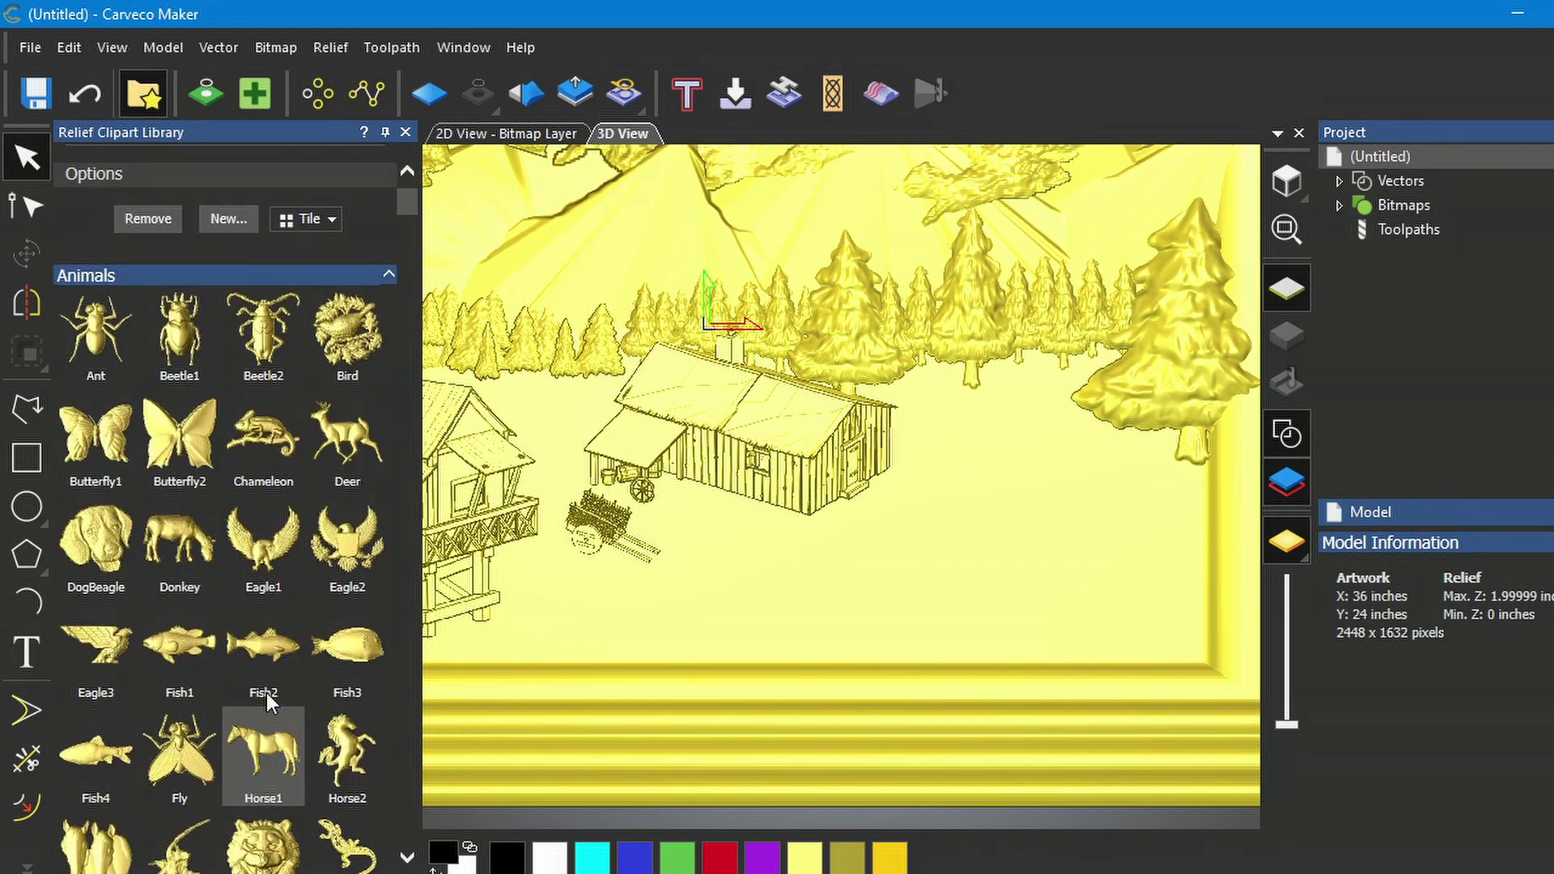
pyautogui.scroll(-2, 266, 693)
pyautogui.scroll(-2, 266, 693)
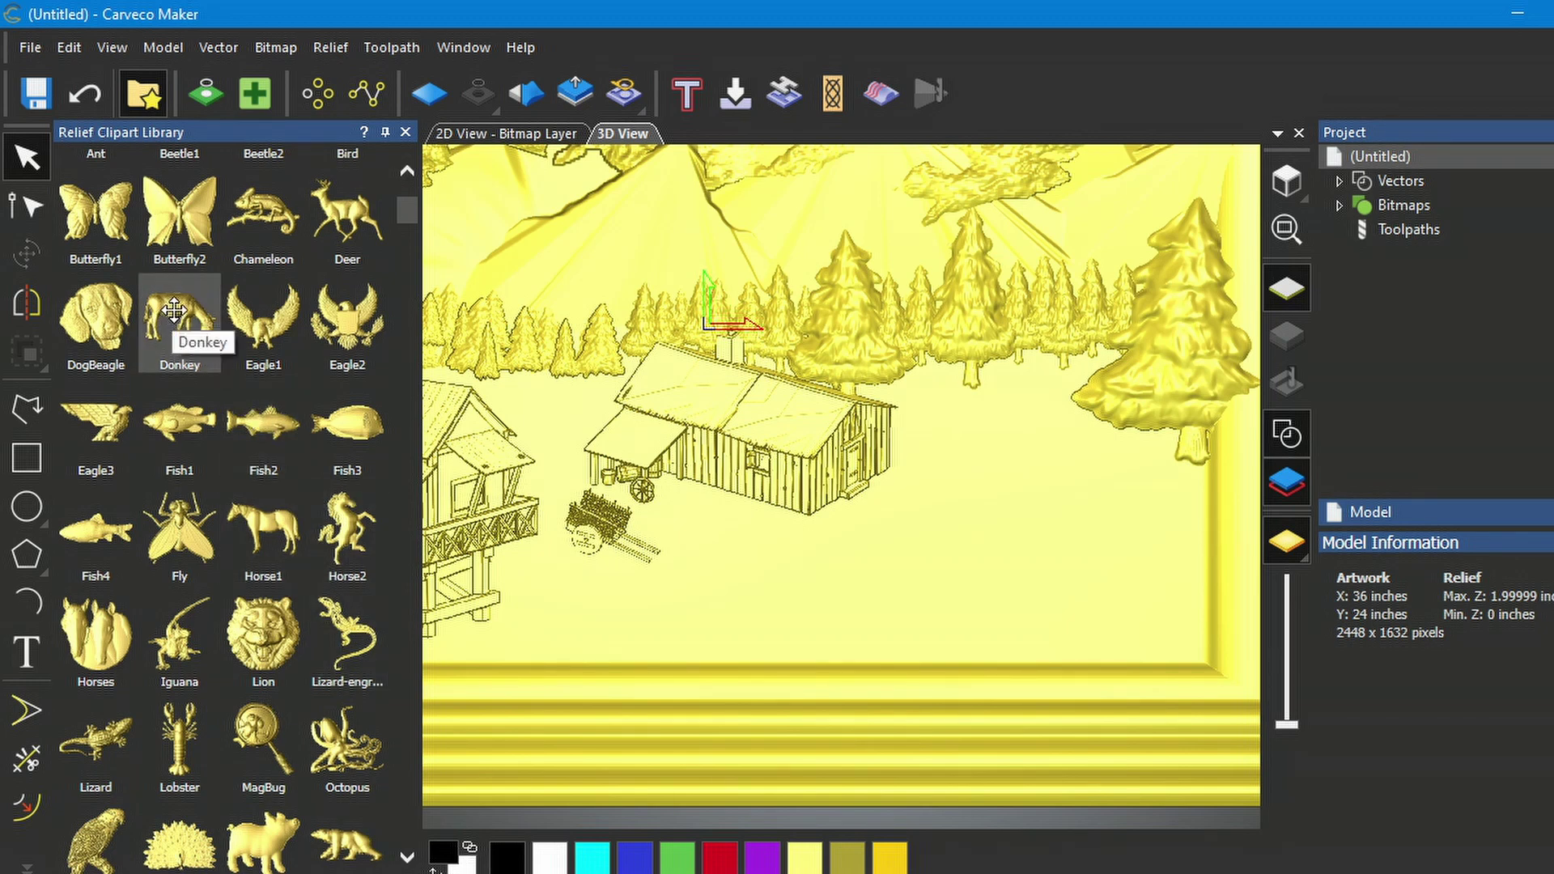
pyautogui.moveTo(171, 311); pyautogui.dragTo(760, 572)
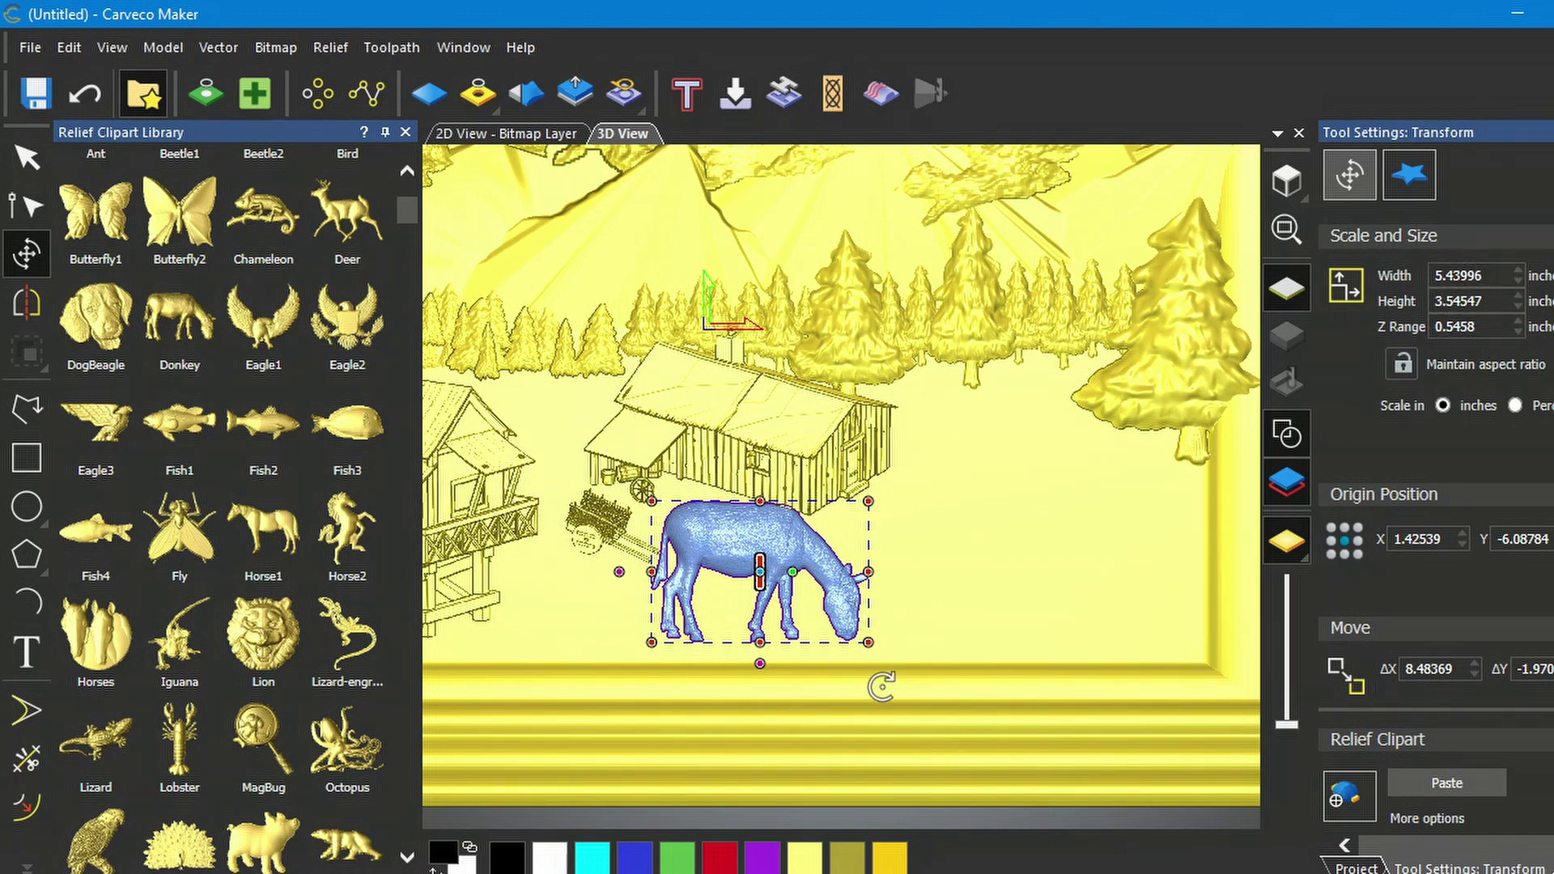
pyautogui.moveTo(868, 642); pyautogui.dragTo(759, 567)
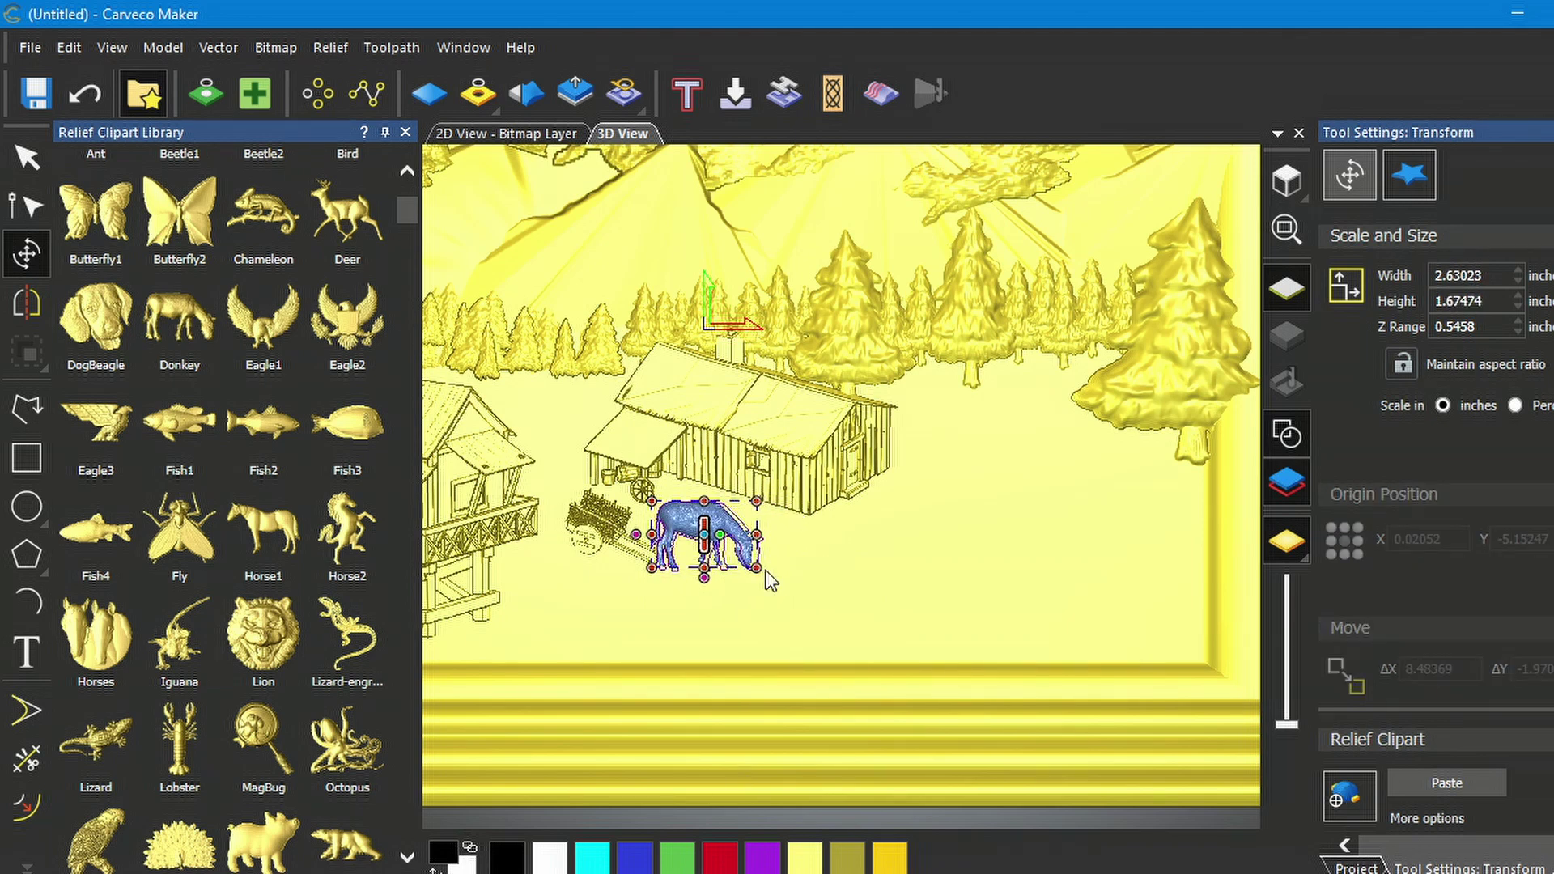
pyautogui.moveTo(684, 520); pyautogui.dragTo(739, 545)
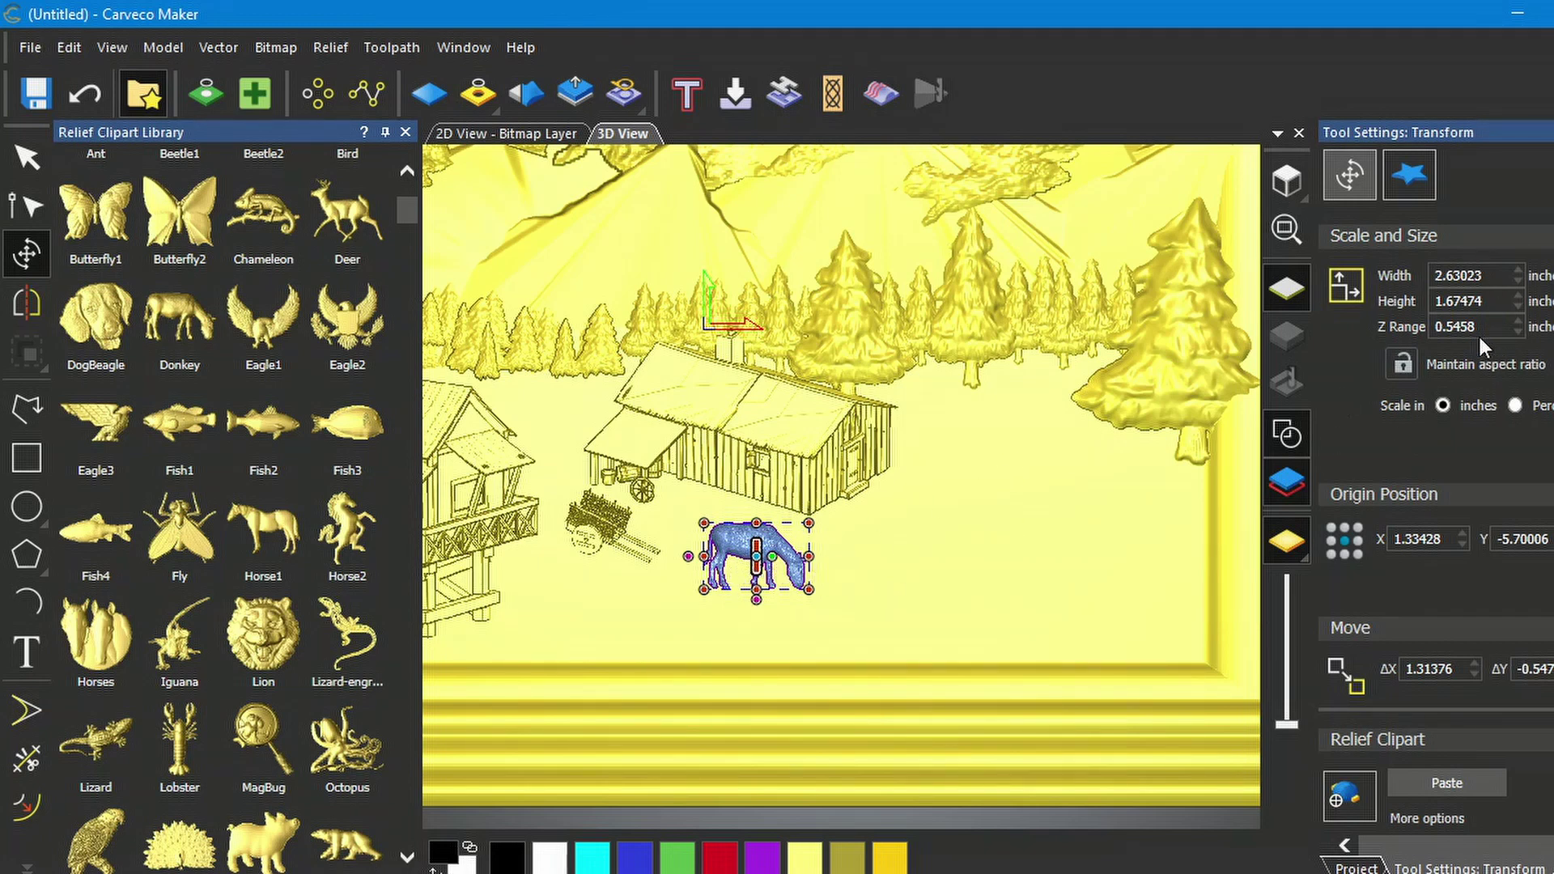
# Step: Set the donkey's Z range to 0.45 inches and paste it into the relief
pyautogui.moveTo(1479, 326); pyautogui.dragTo(1447, 326)
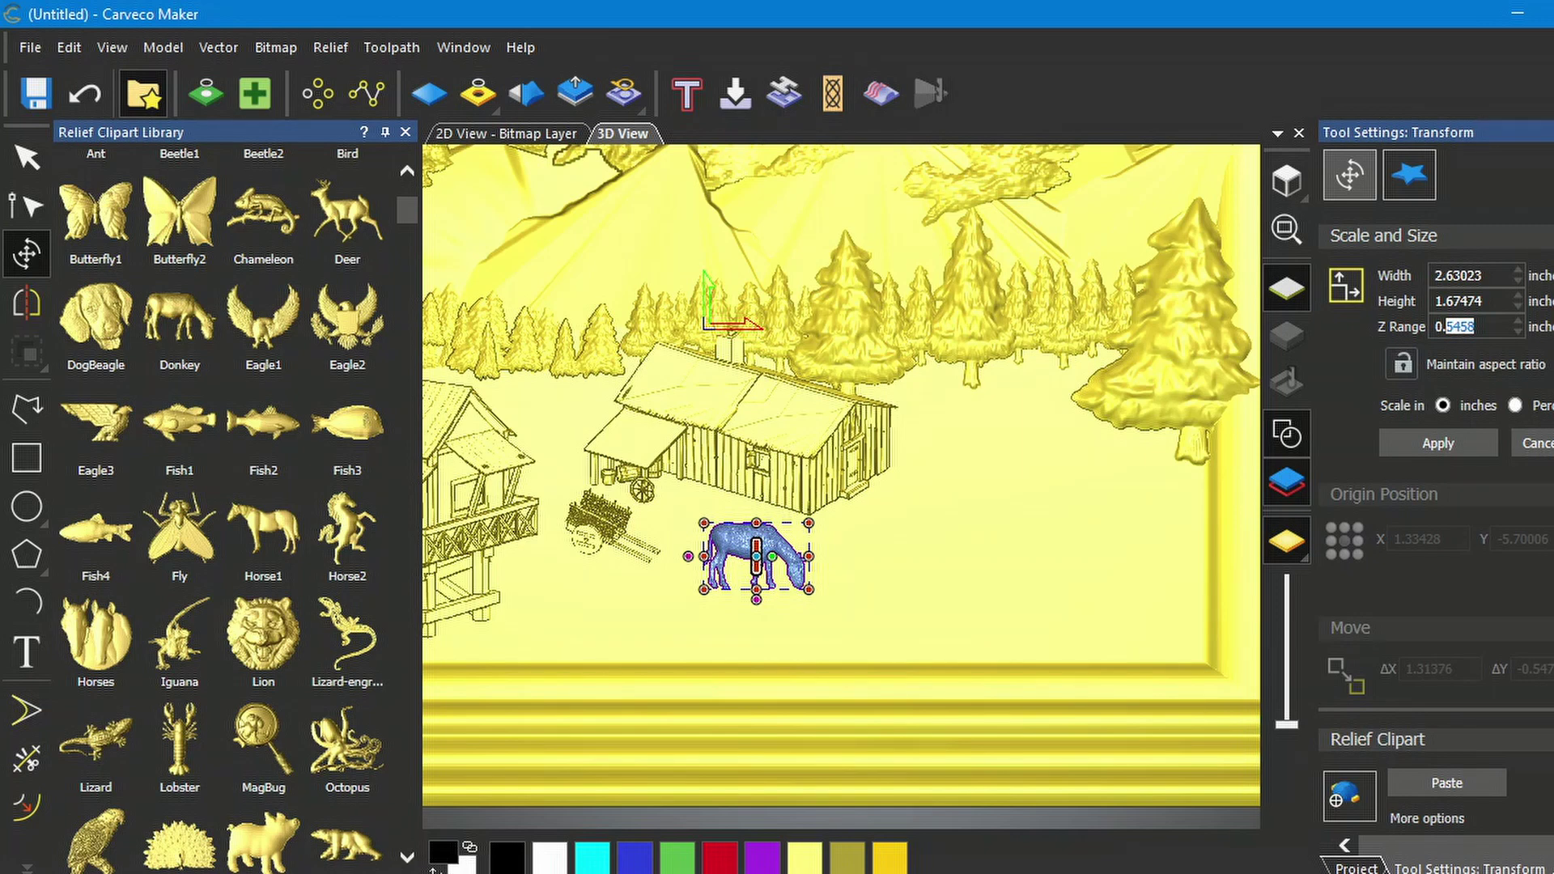
pyautogui.write('45')
pyautogui.click(1456, 442)
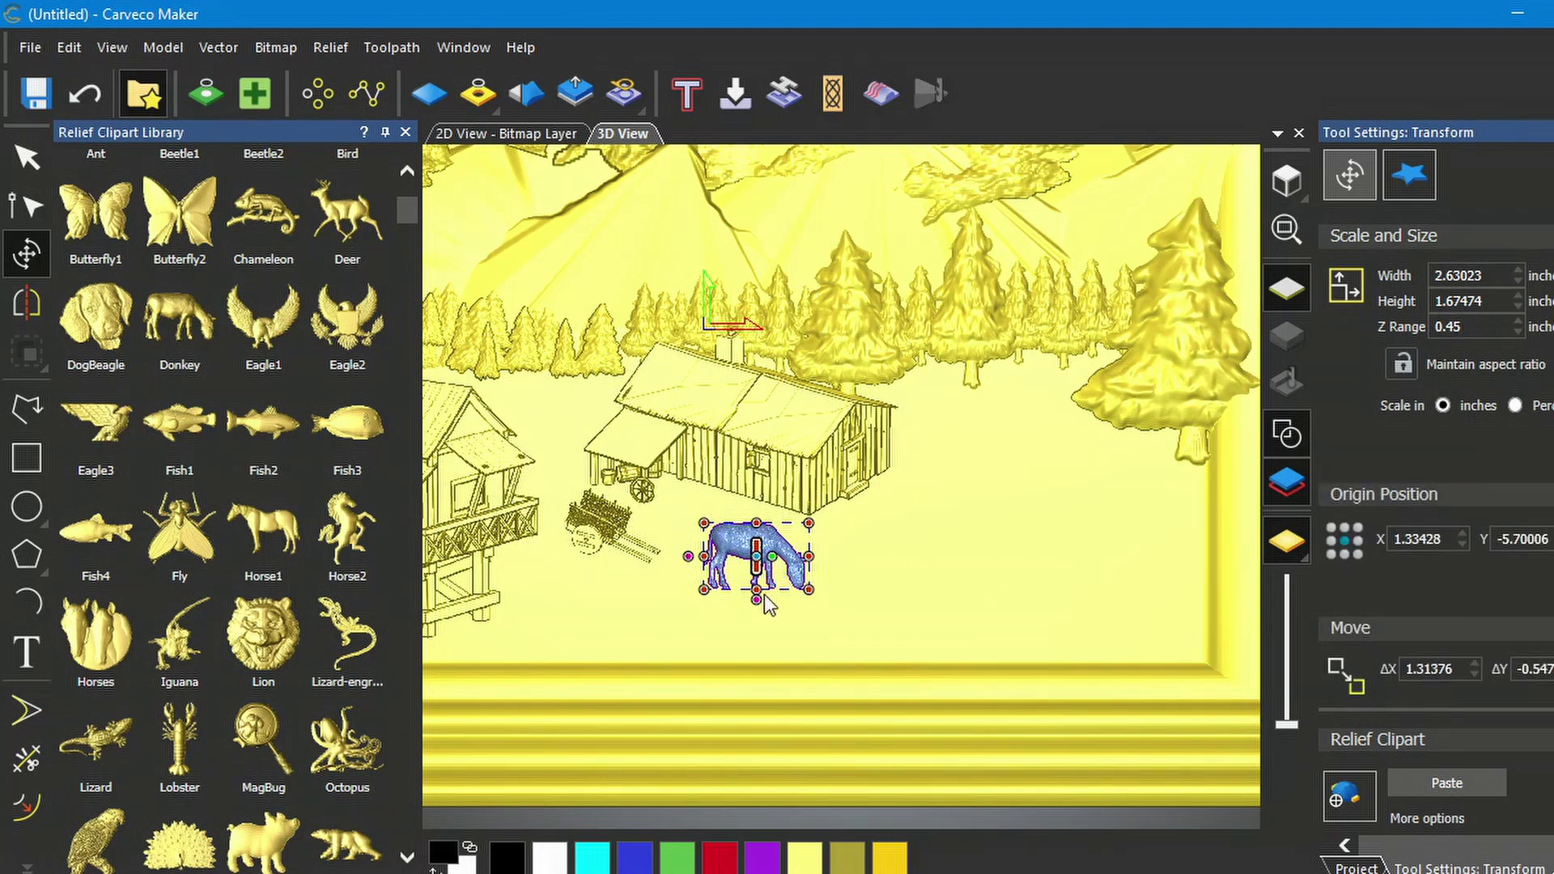
pyautogui.click(1458, 779)
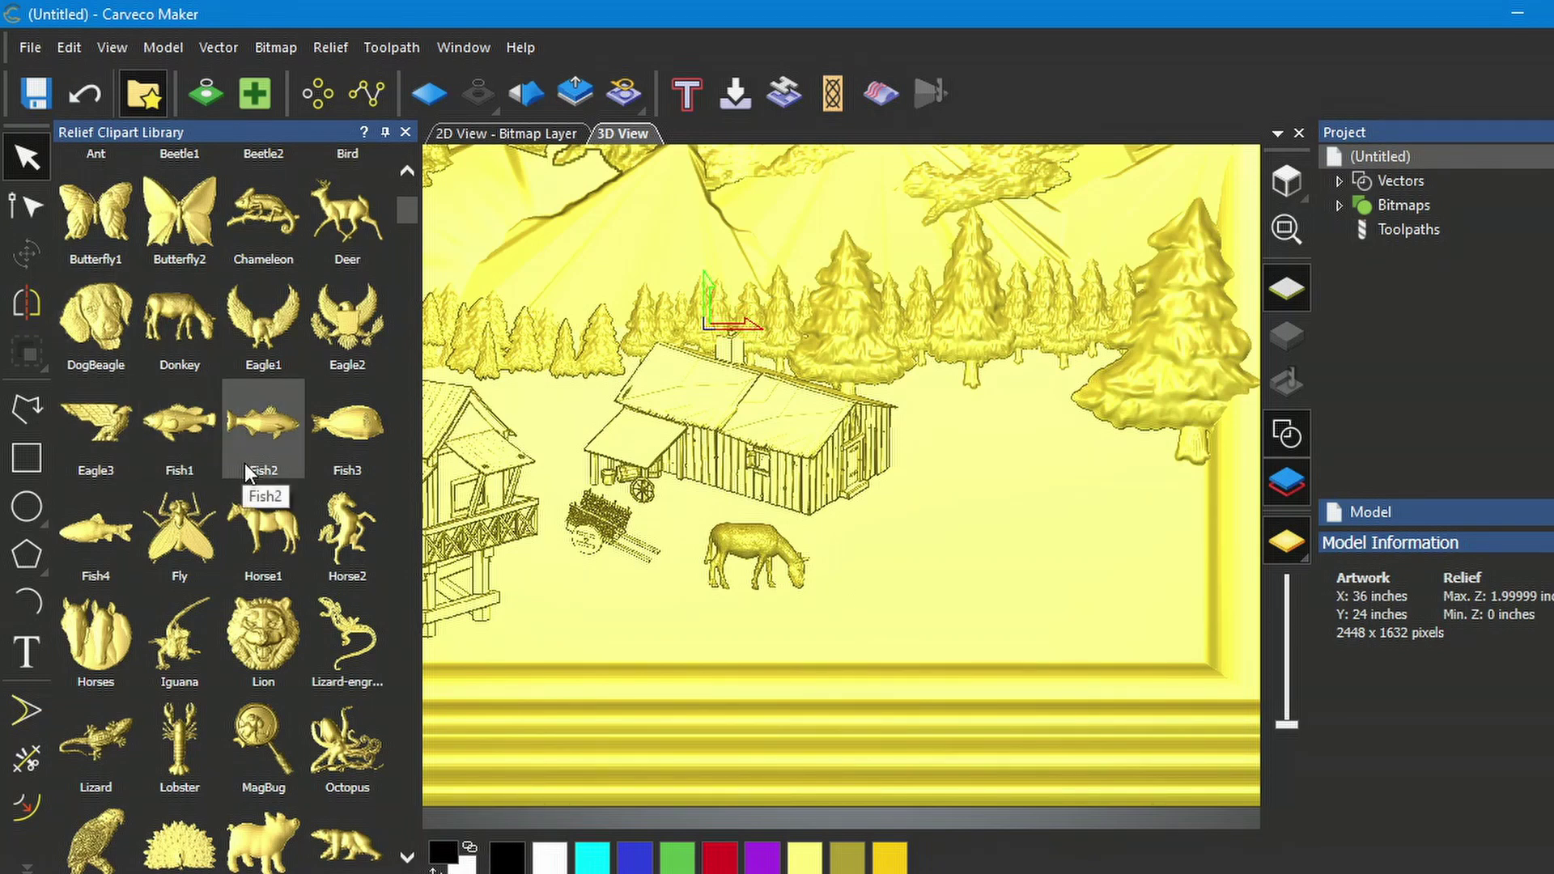
# Step: Add the Horse1 clipart to the right foreground at about X 8.6, Y -6.6, scaled to about 4.1 x 2.6 inches
pyautogui.scroll(2, 254, 460)
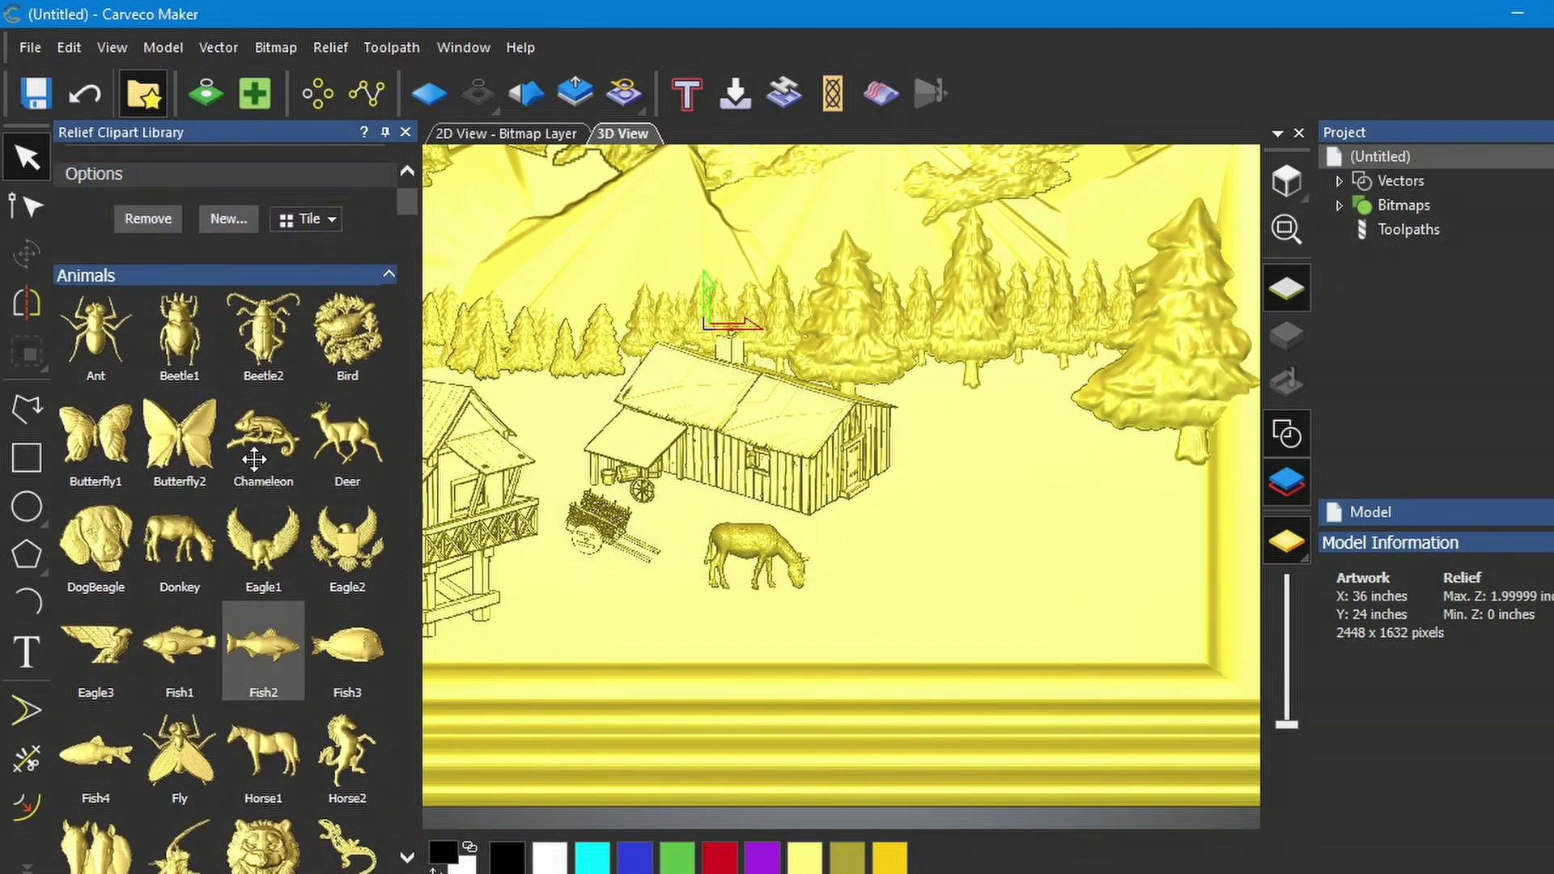
pyautogui.scroll(-1, 254, 460)
pyautogui.scroll(-1, 275, 479)
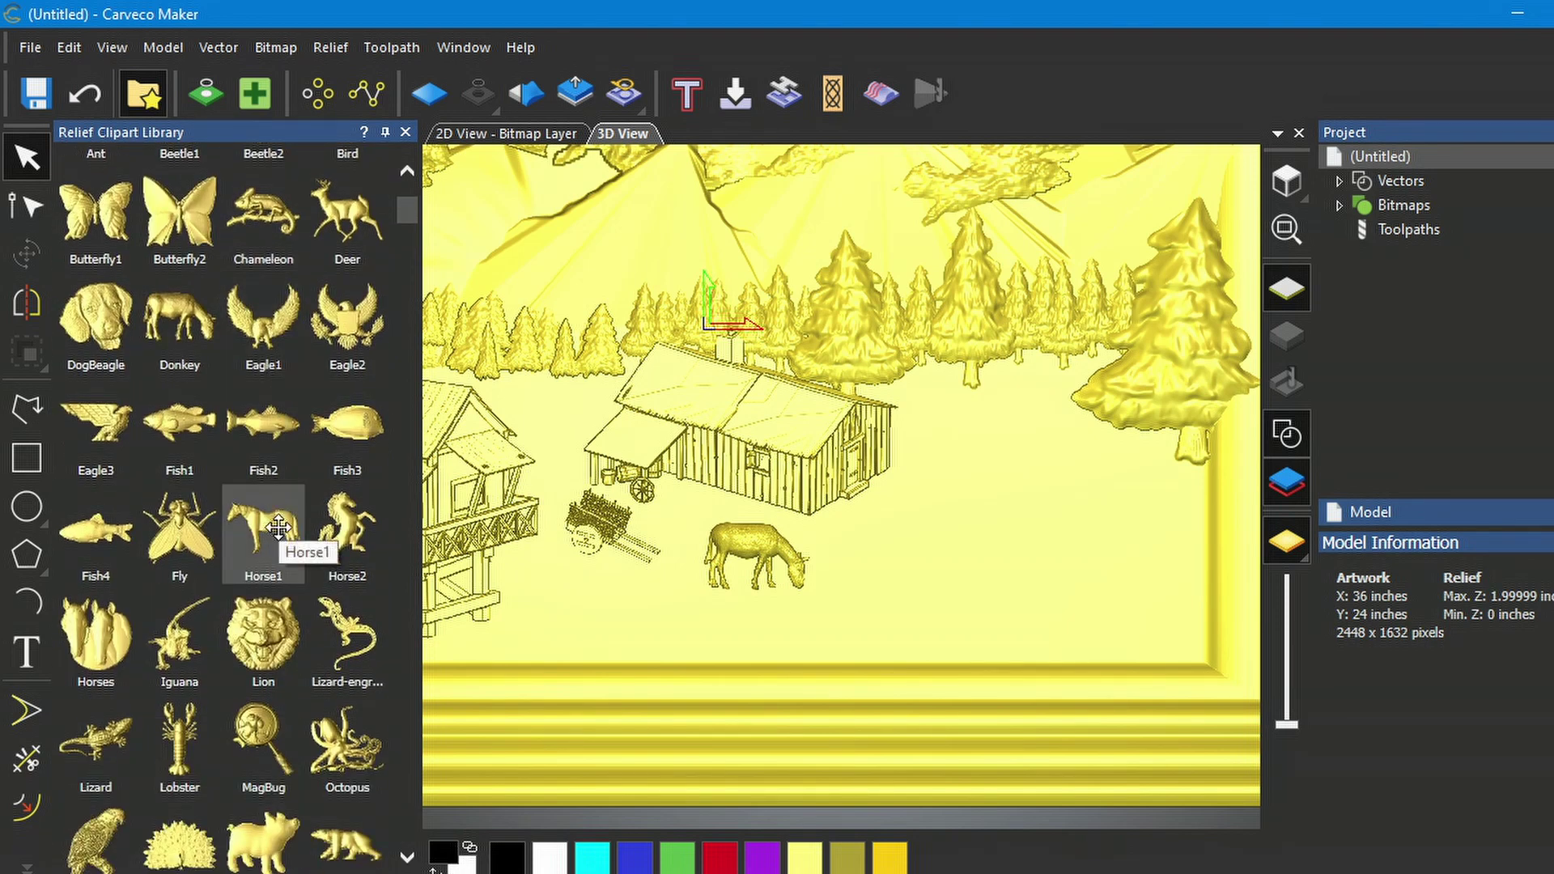
pyautogui.moveTo(273, 528); pyautogui.dragTo(955, 522)
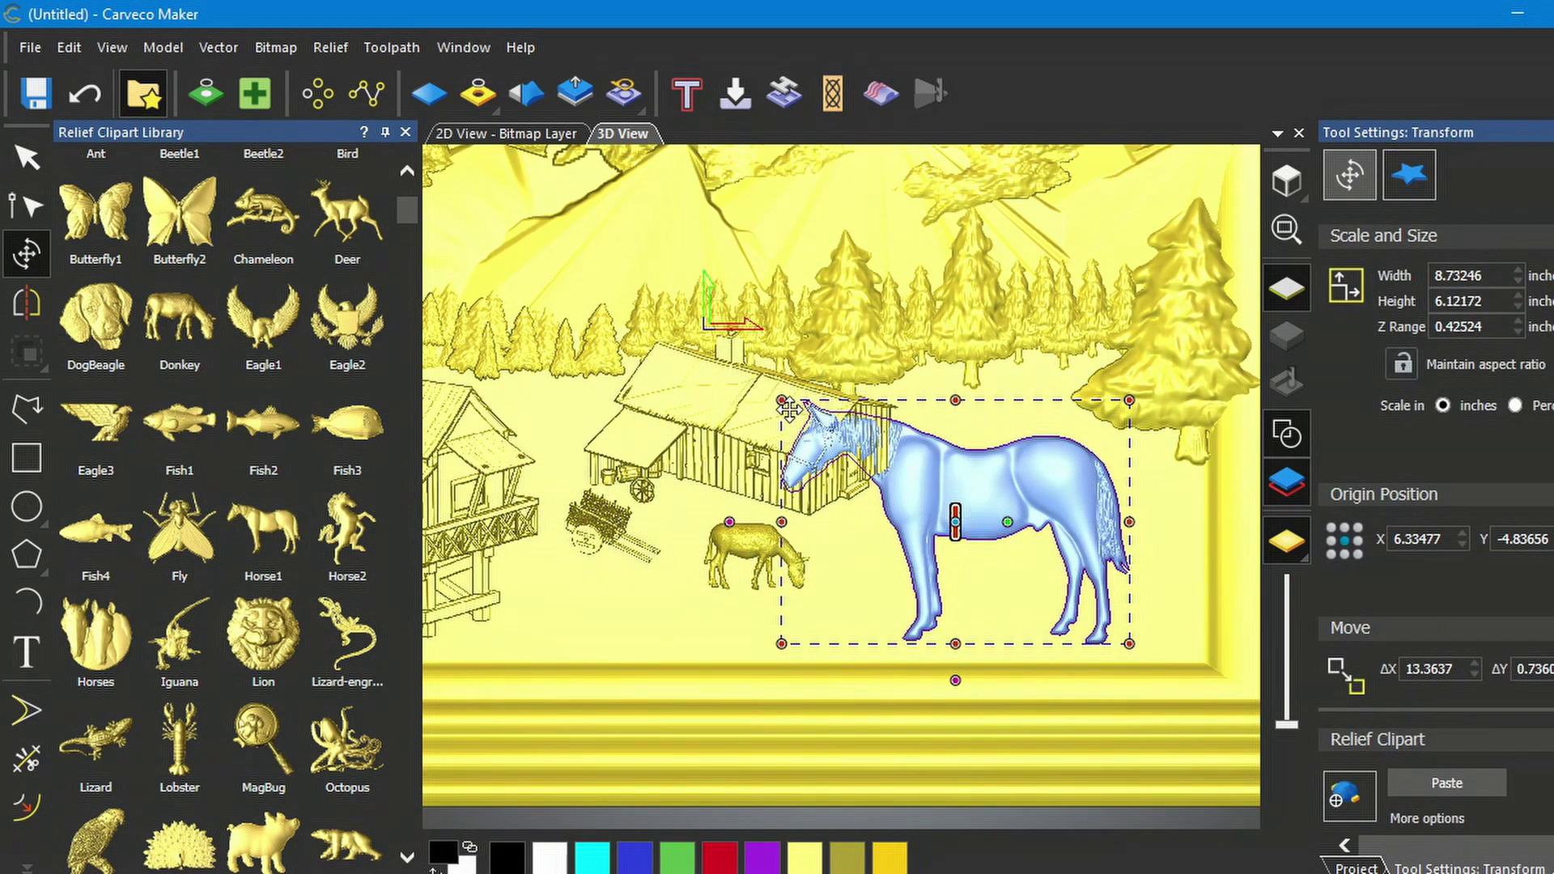
pyautogui.moveTo(782, 400); pyautogui.dragTo(966, 540)
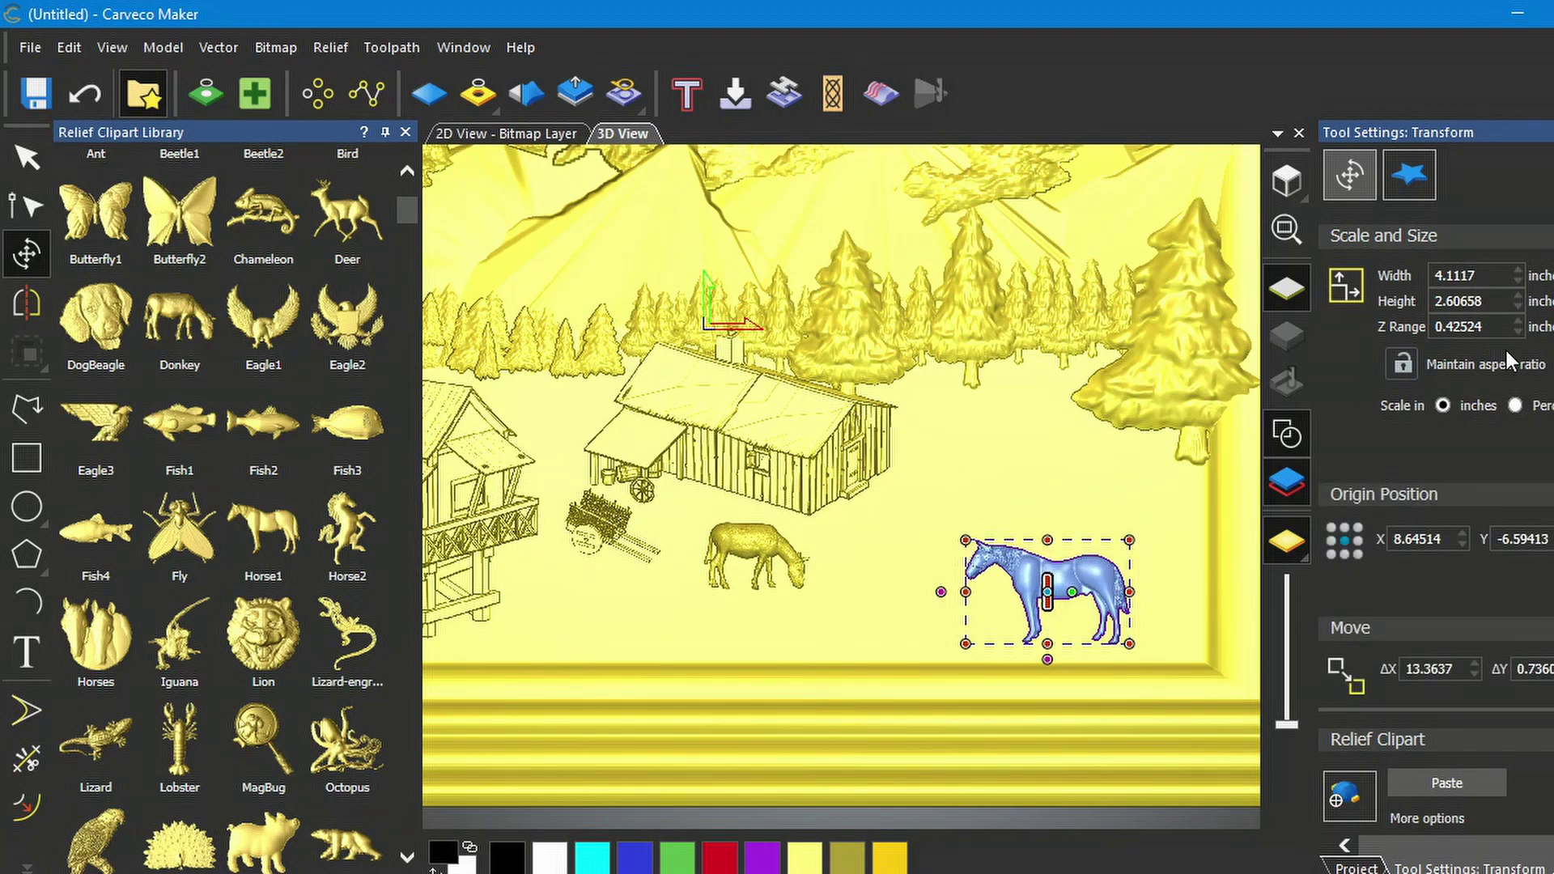
# Step: Set the horse's Z range to 0.35 inches and move it beside the donkey to about X 5.3, Y -5.8
pyautogui.moveTo(1490, 326); pyautogui.dragTo(1451, 331)
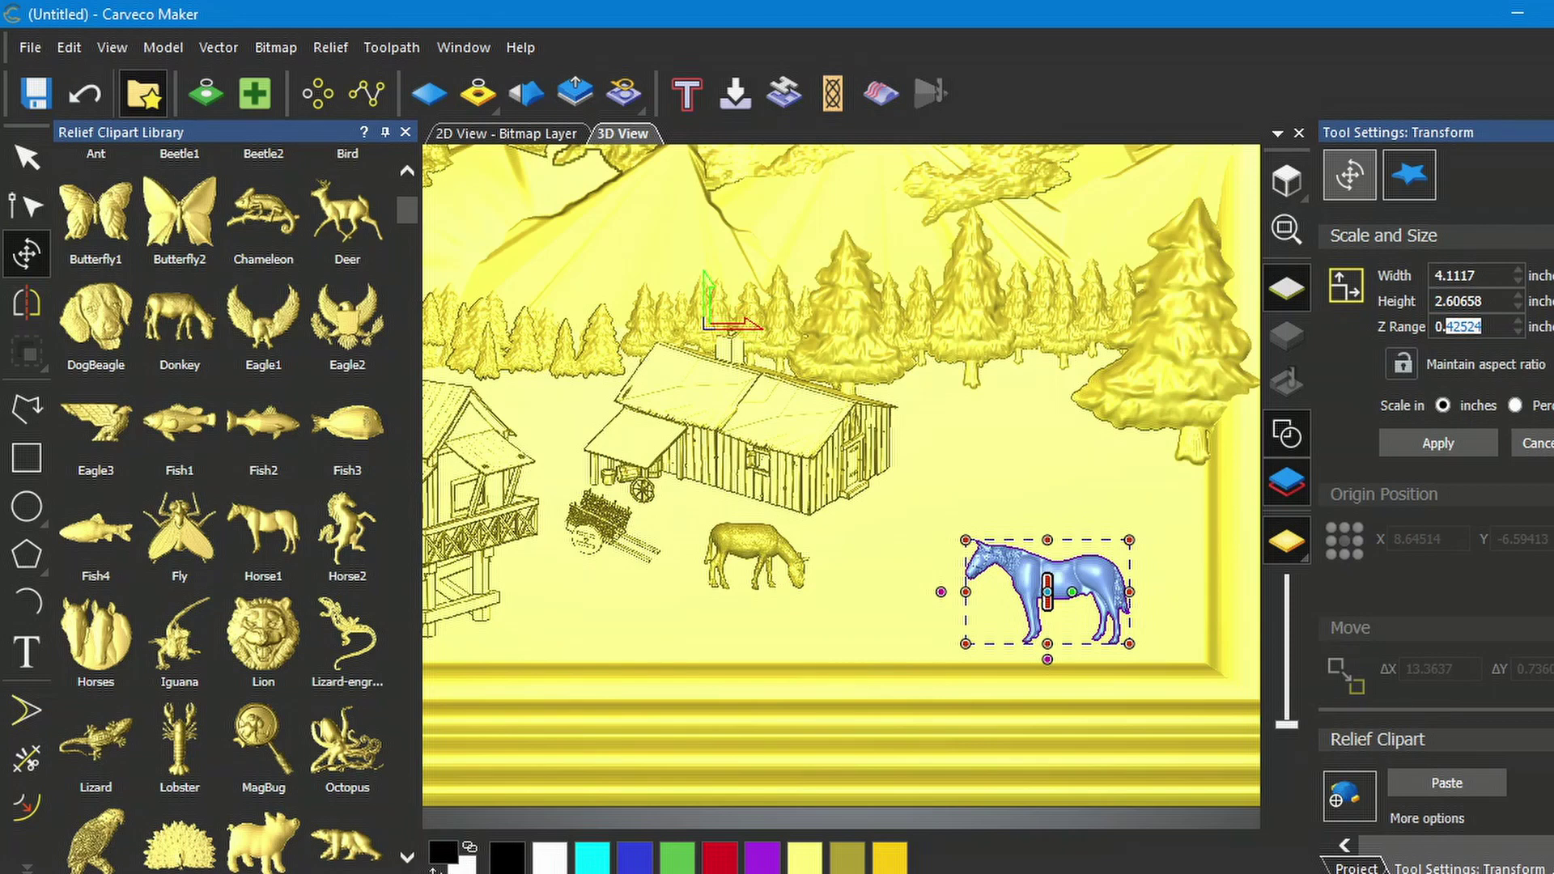
pyautogui.write('35')
pyautogui.click(1446, 445)
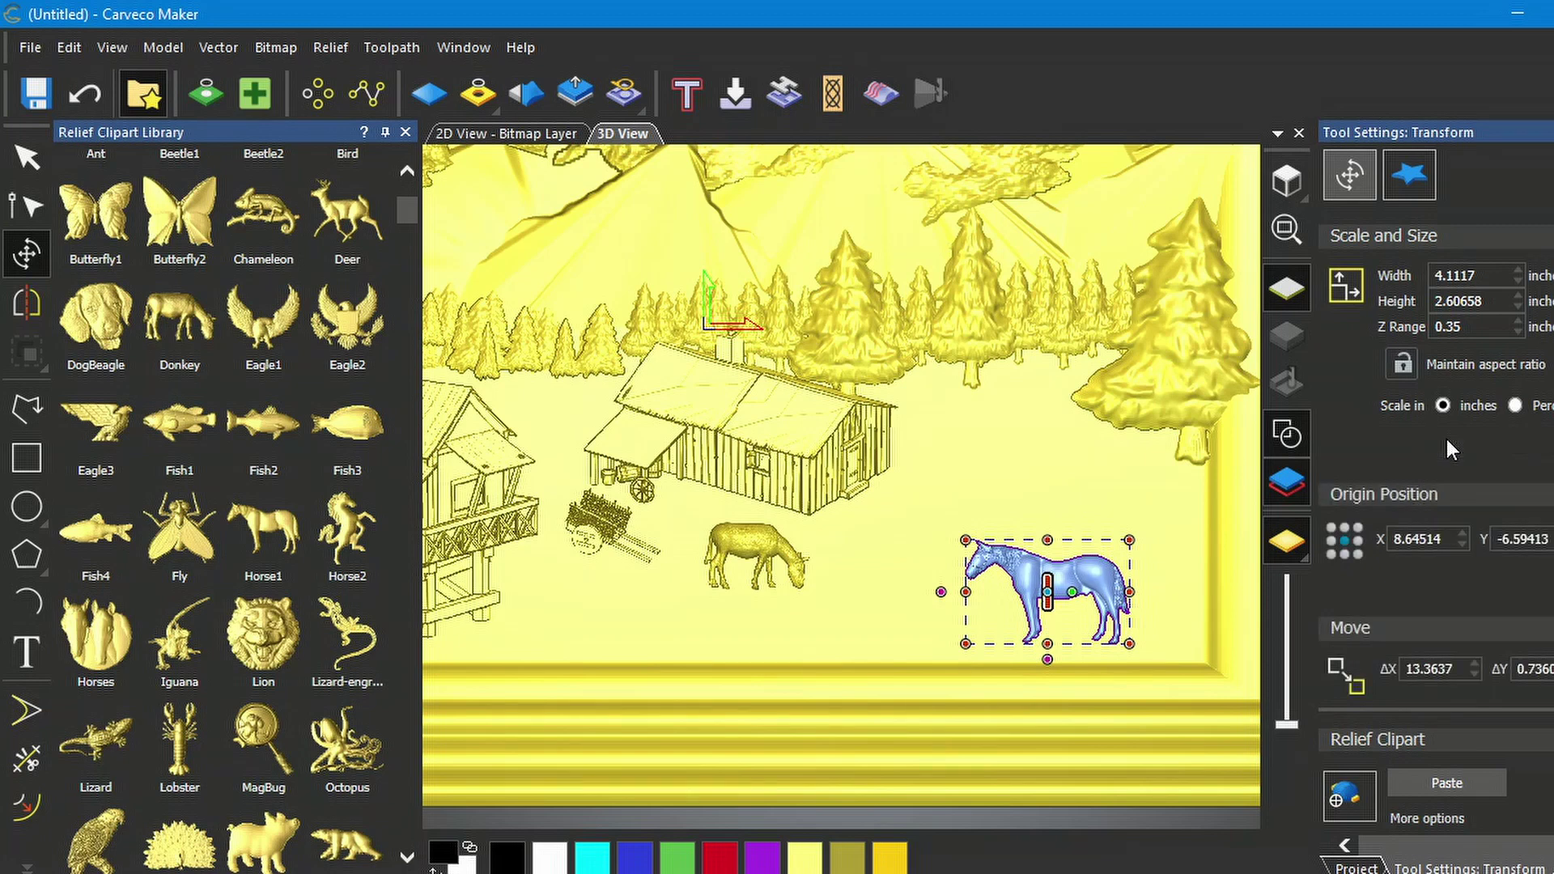
pyautogui.moveTo(1048, 592); pyautogui.dragTo(921, 560)
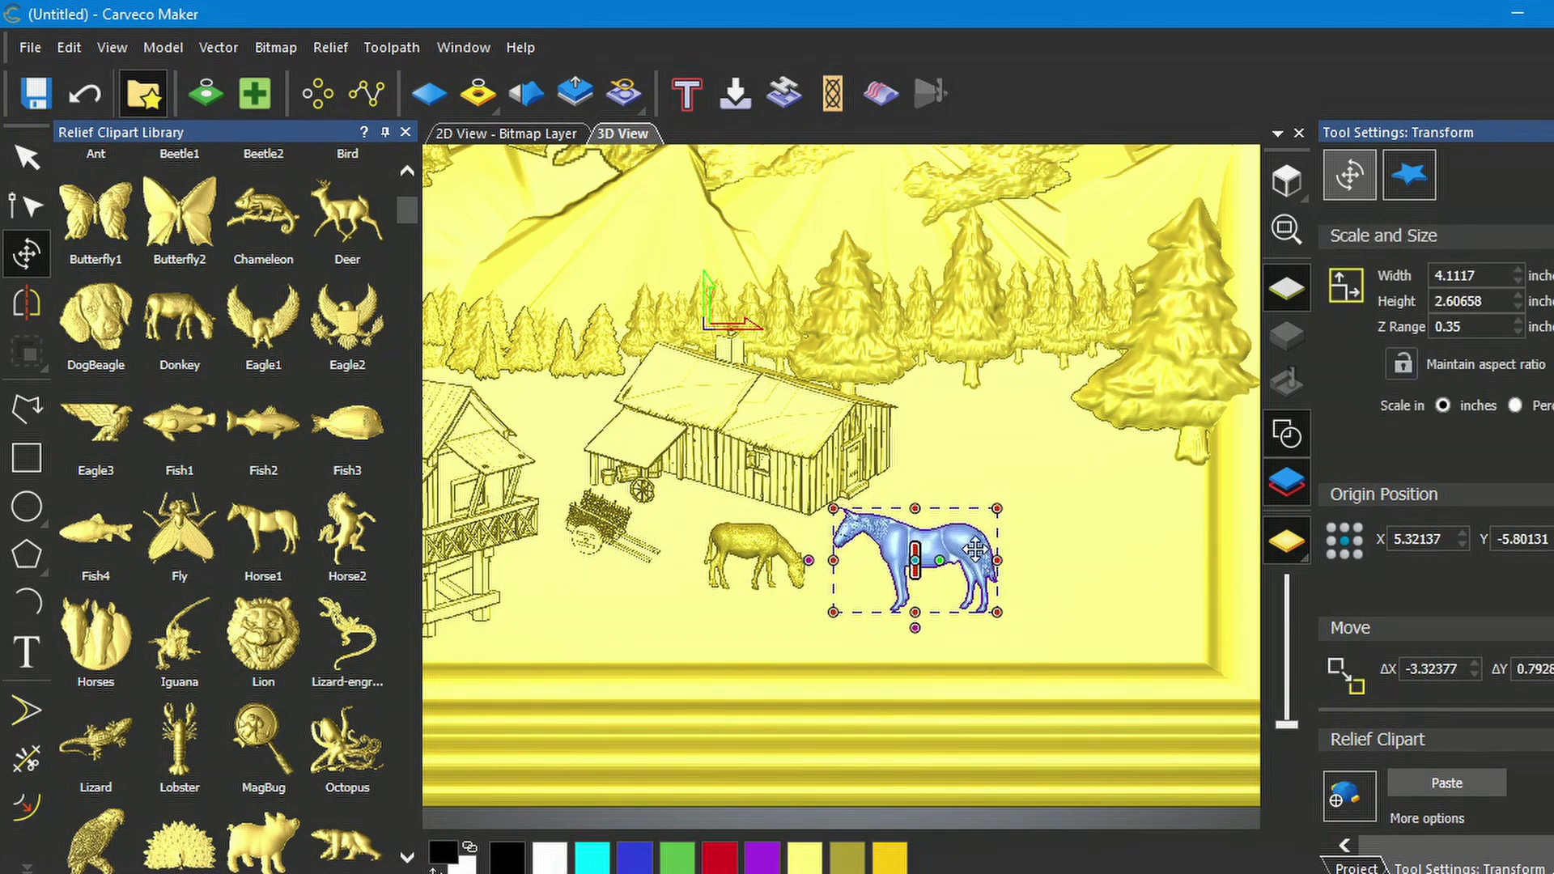
# Step: Try a Z range of 0.3 inches for the horse and nudge it closer to the donkey, to about X 5.1, Y -5.8
pyautogui.click(1464, 326)
pyautogui.press('BackSpace')
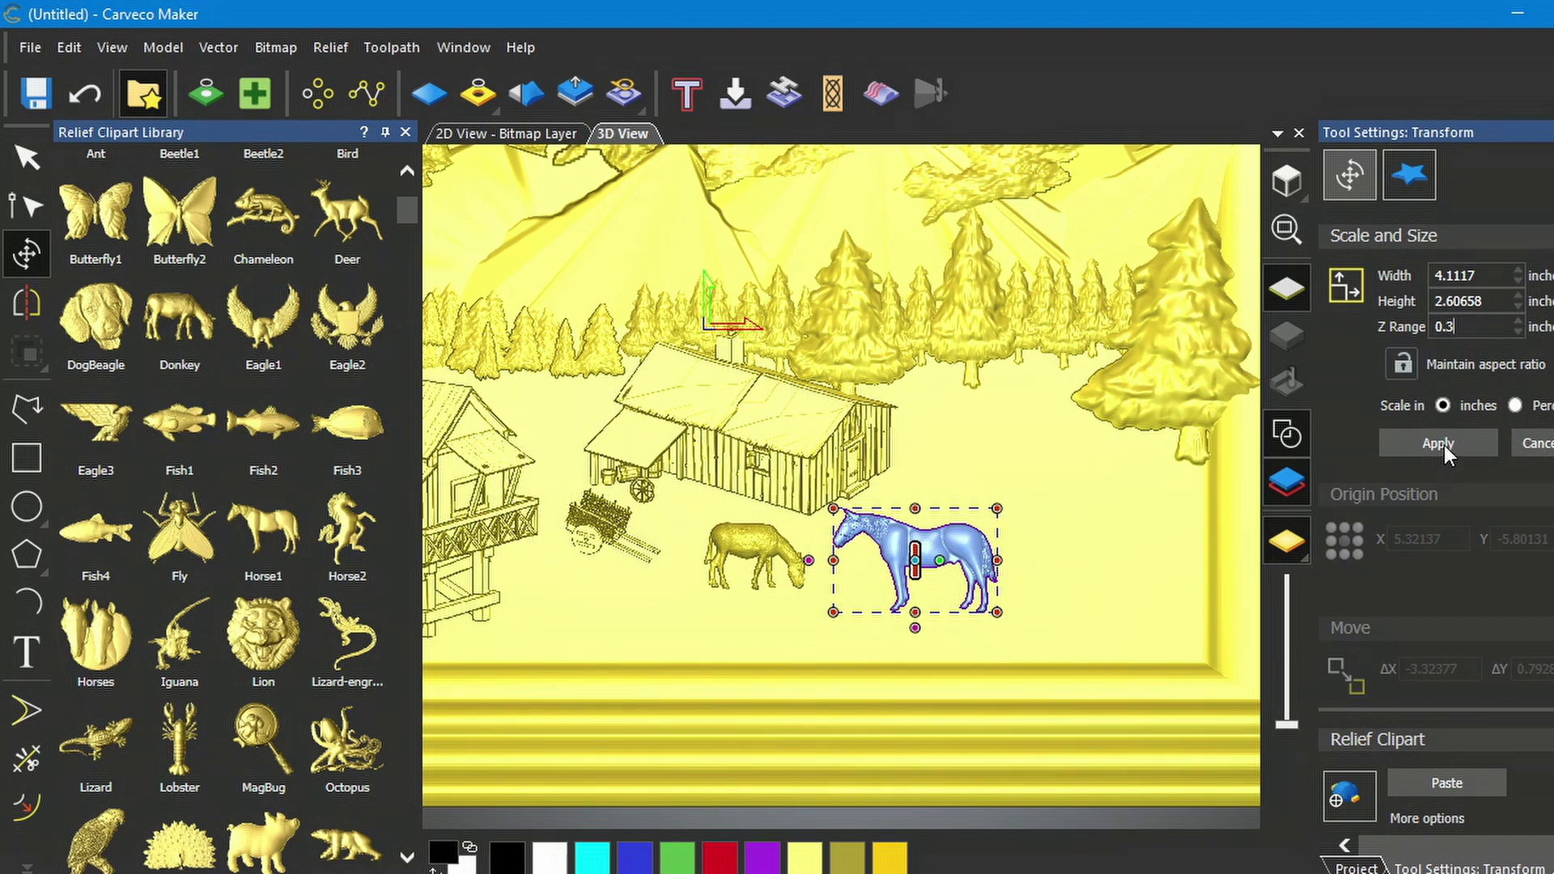
pyautogui.moveTo(940, 523); pyautogui.dragTo(937, 515)
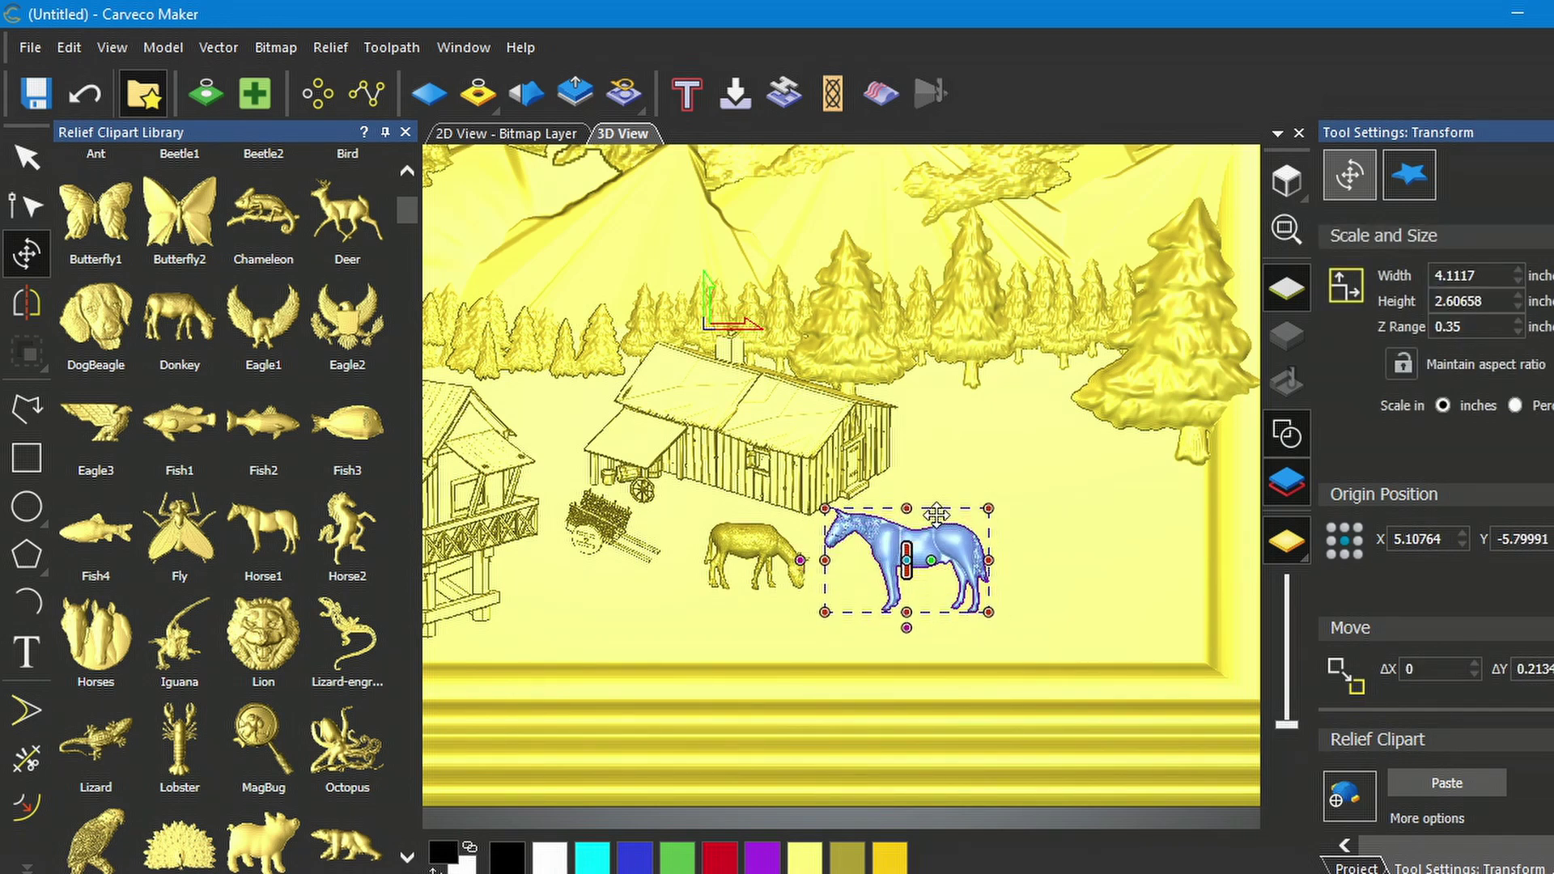
# Step: Paste the first horse into the relief and add a second Horse1 behind it, about 5.1 x 3.6 inches at X 8.2, Y -6.3
pyautogui.click(1449, 780)
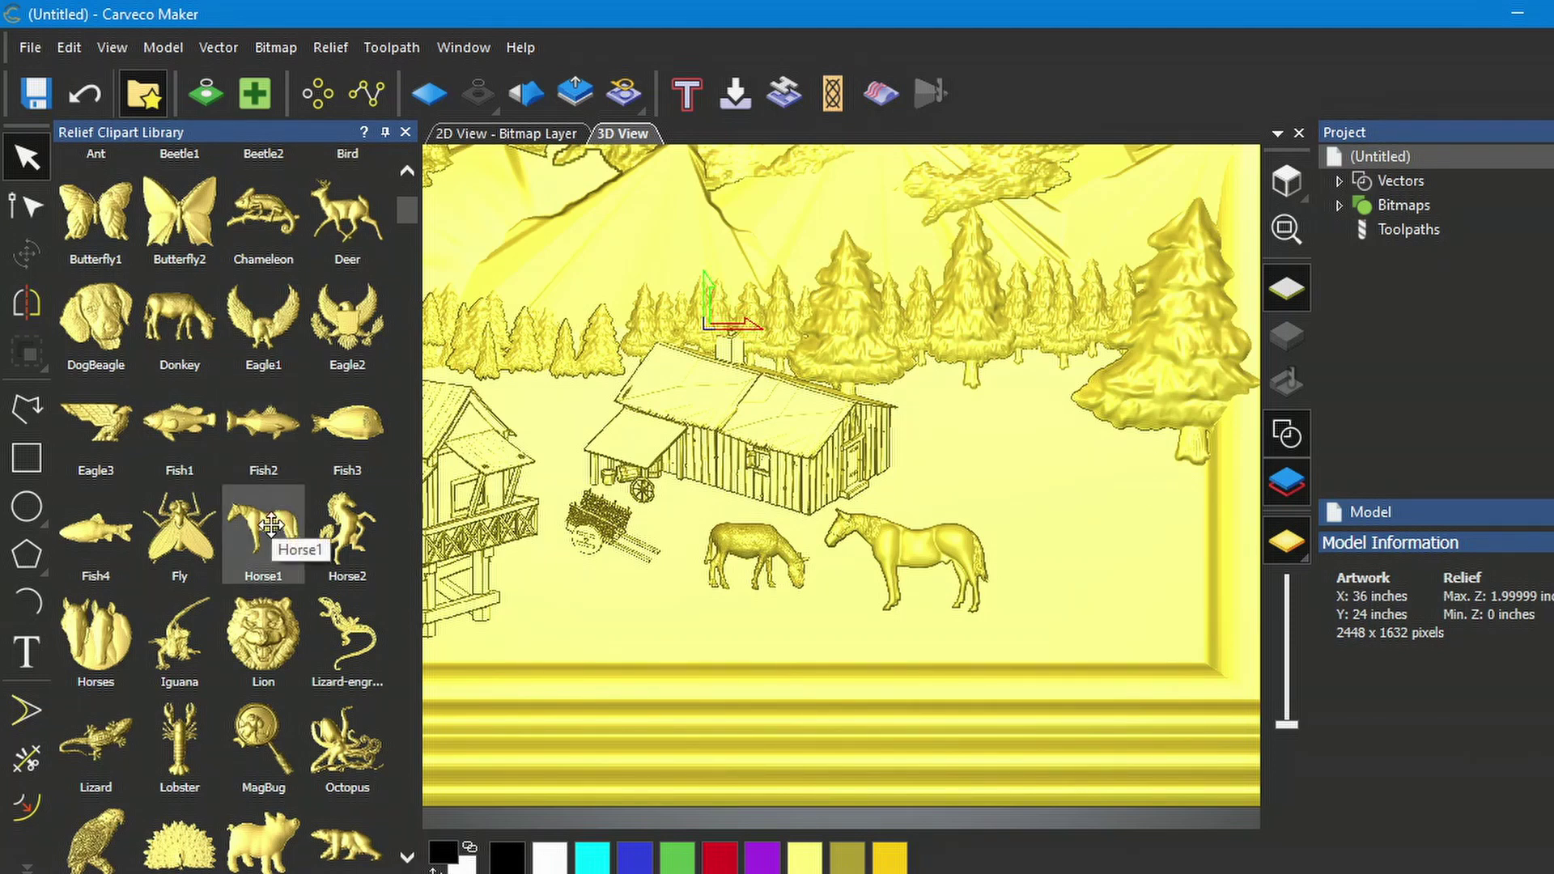
pyautogui.moveTo(271, 526); pyautogui.dragTo(1013, 540)
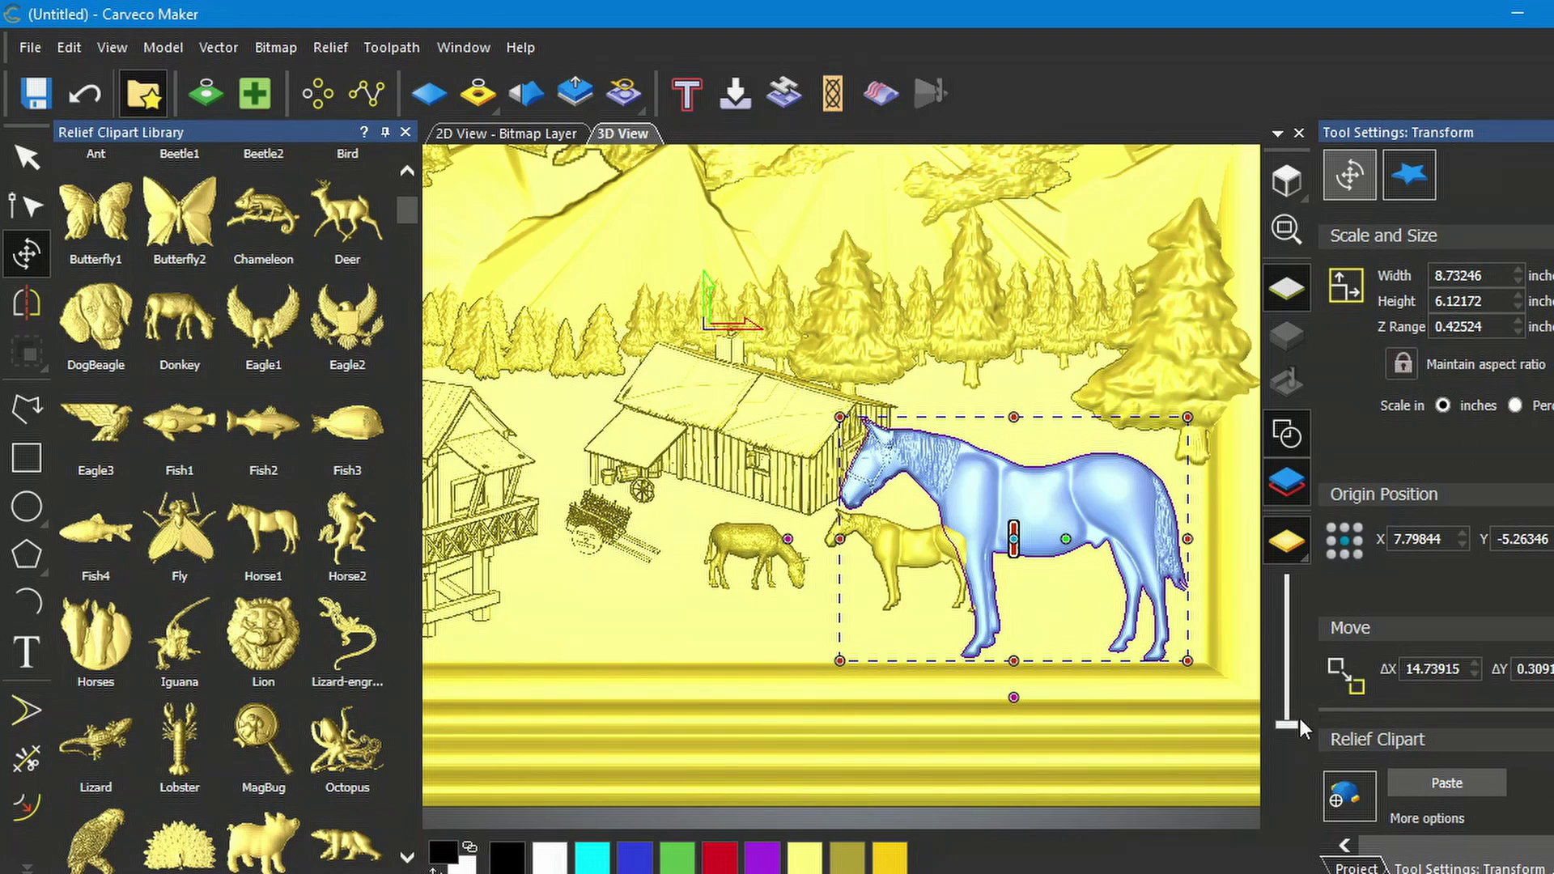
pyautogui.moveTo(840, 417); pyautogui.dragTo(986, 519)
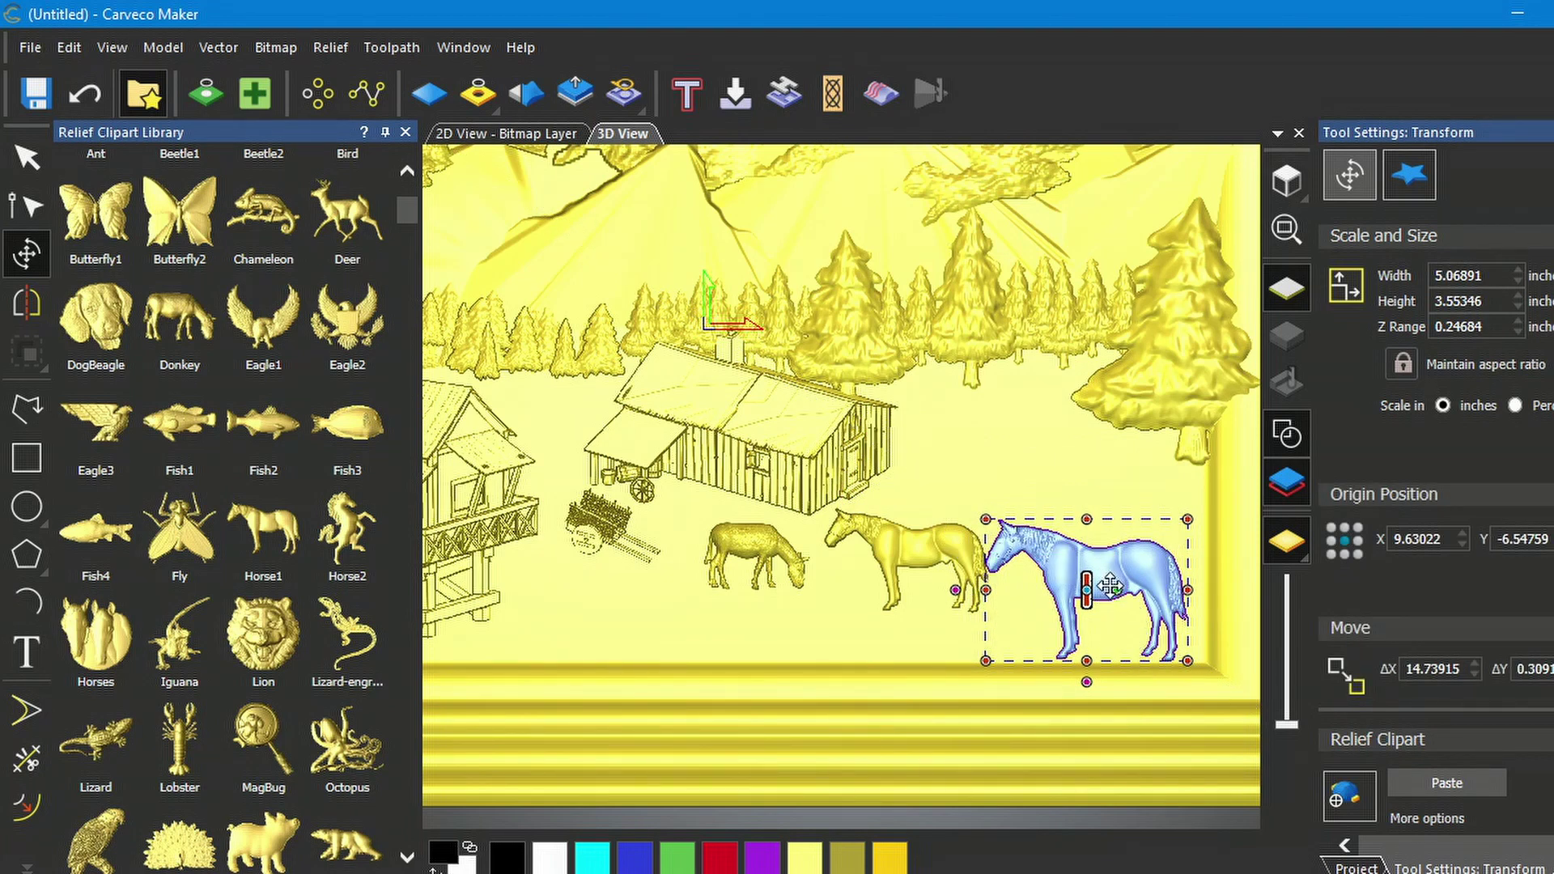
pyautogui.moveTo(1112, 586); pyautogui.dragTo(1047, 558)
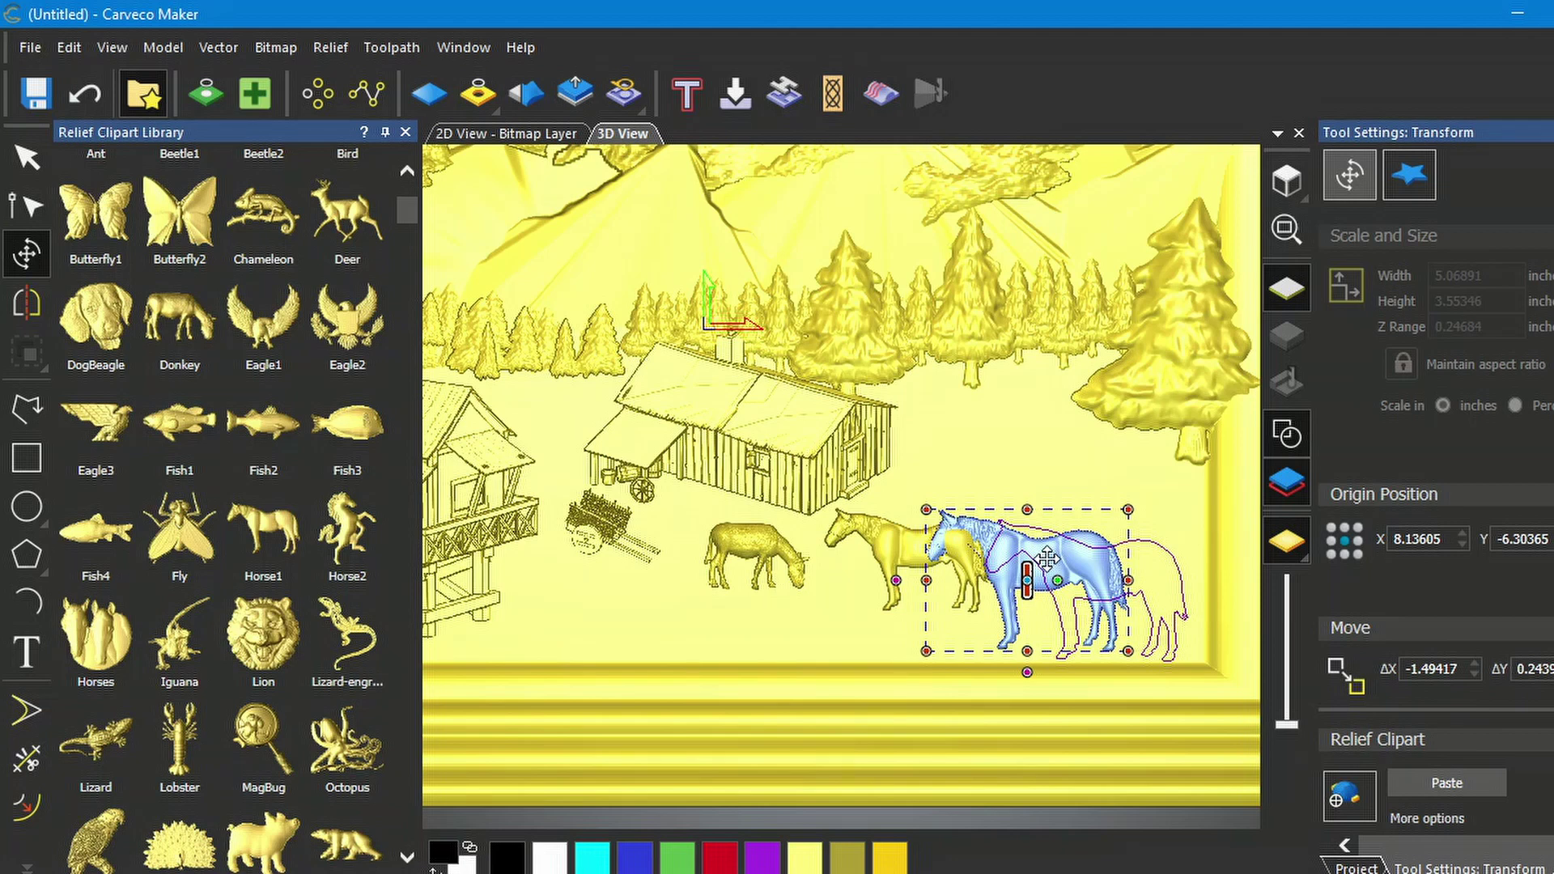
pyautogui.moveTo(1047, 558); pyautogui.dragTo(1052, 557)
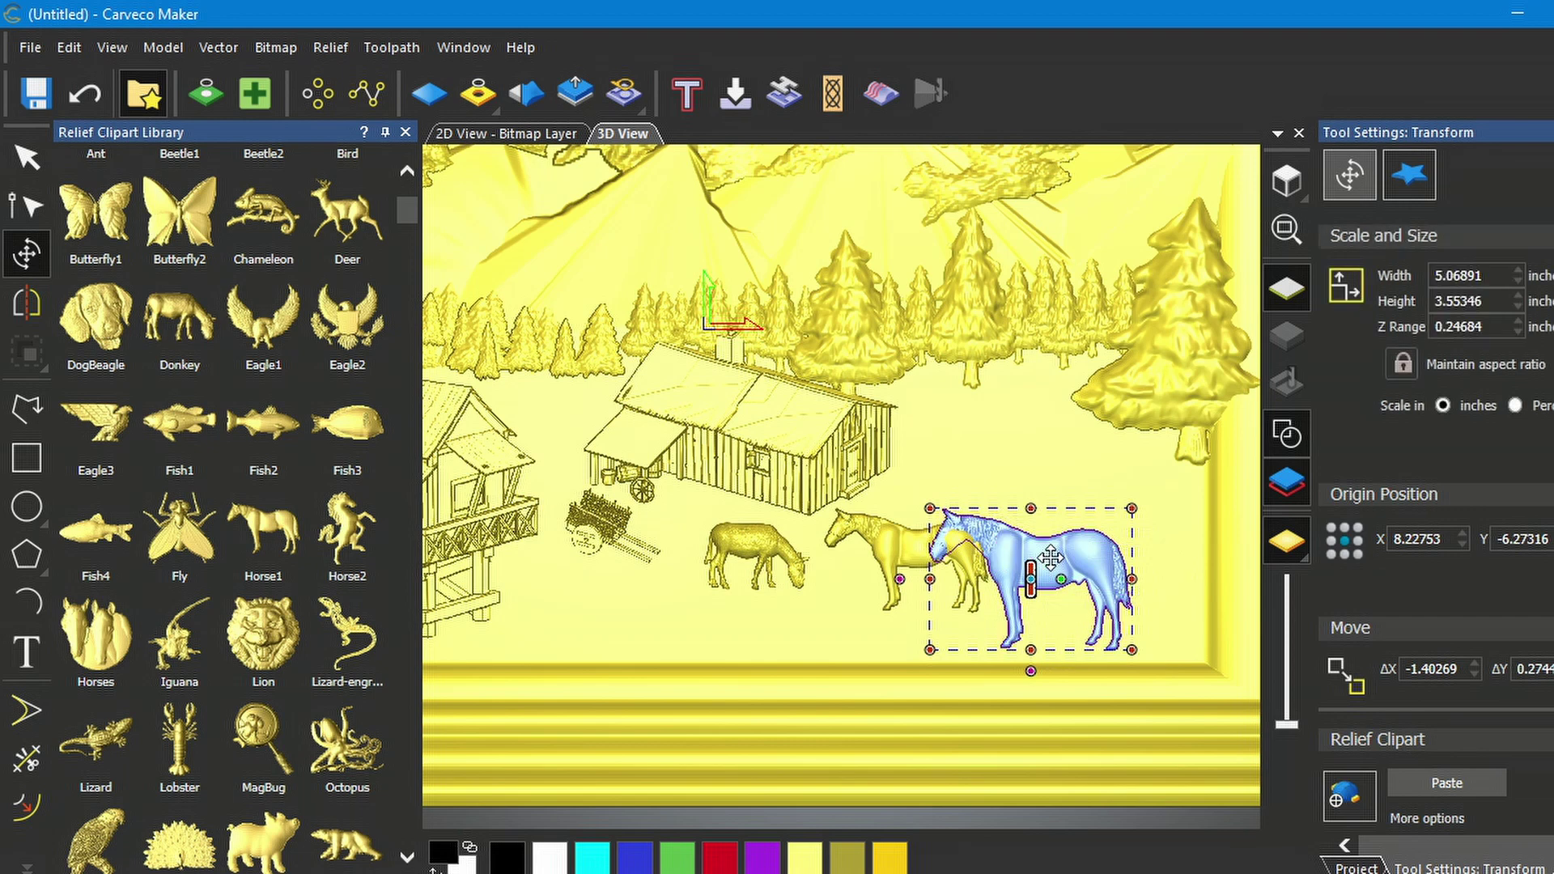
# Step: Set the second horse's Z range to 0.5 inches with the aspect ratio still maintained
pyautogui.moveTo(1492, 328); pyautogui.dragTo(1455, 327)
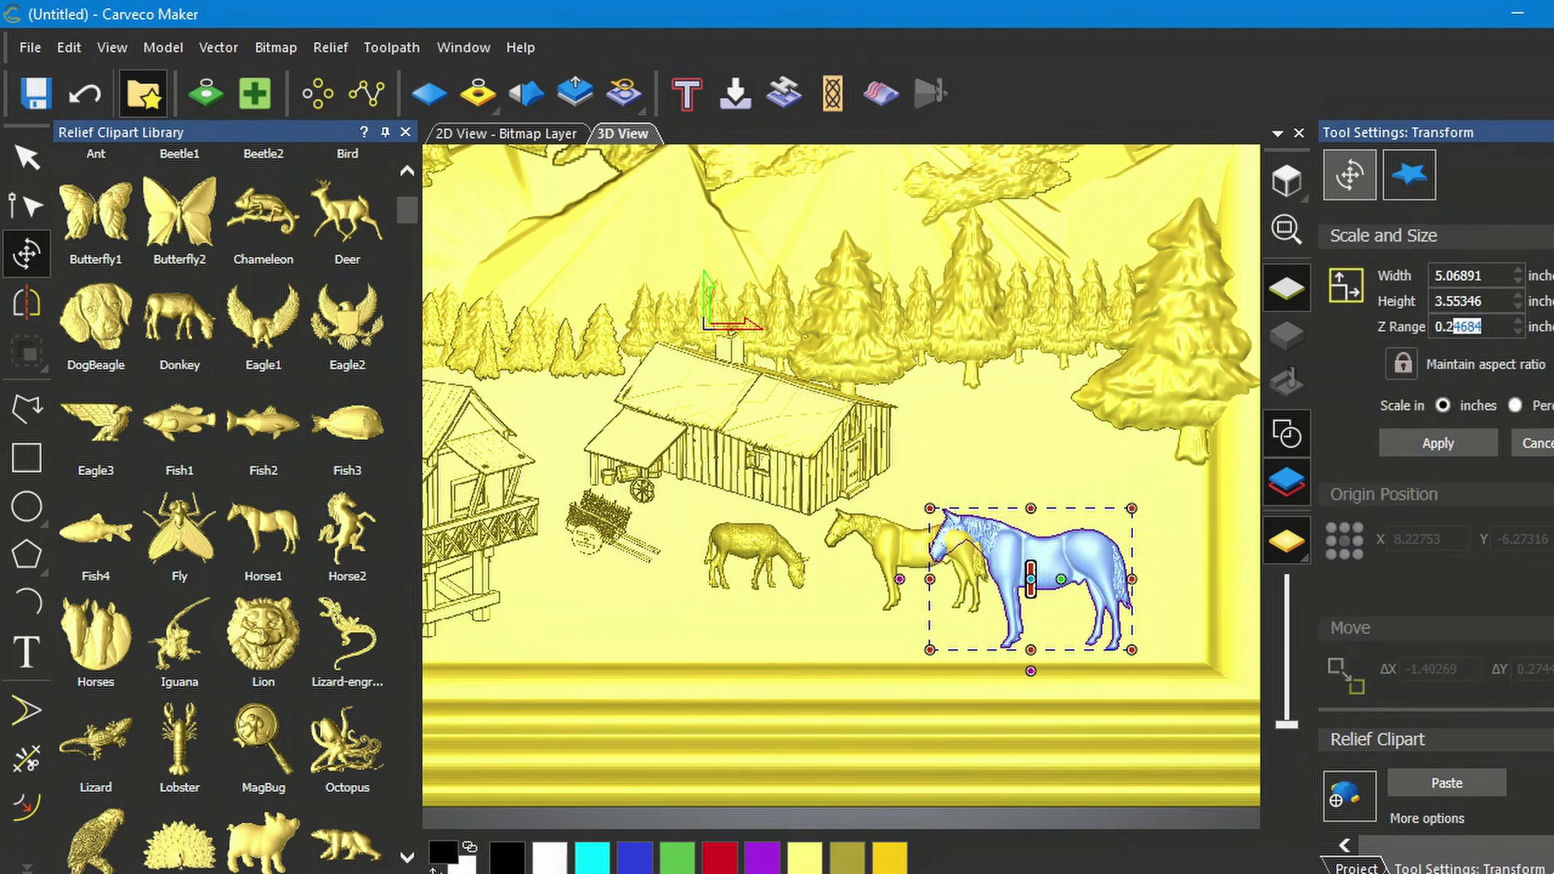
pyautogui.press('BackSpace')
pyautogui.press('BackSpace')
pyautogui.write('5')
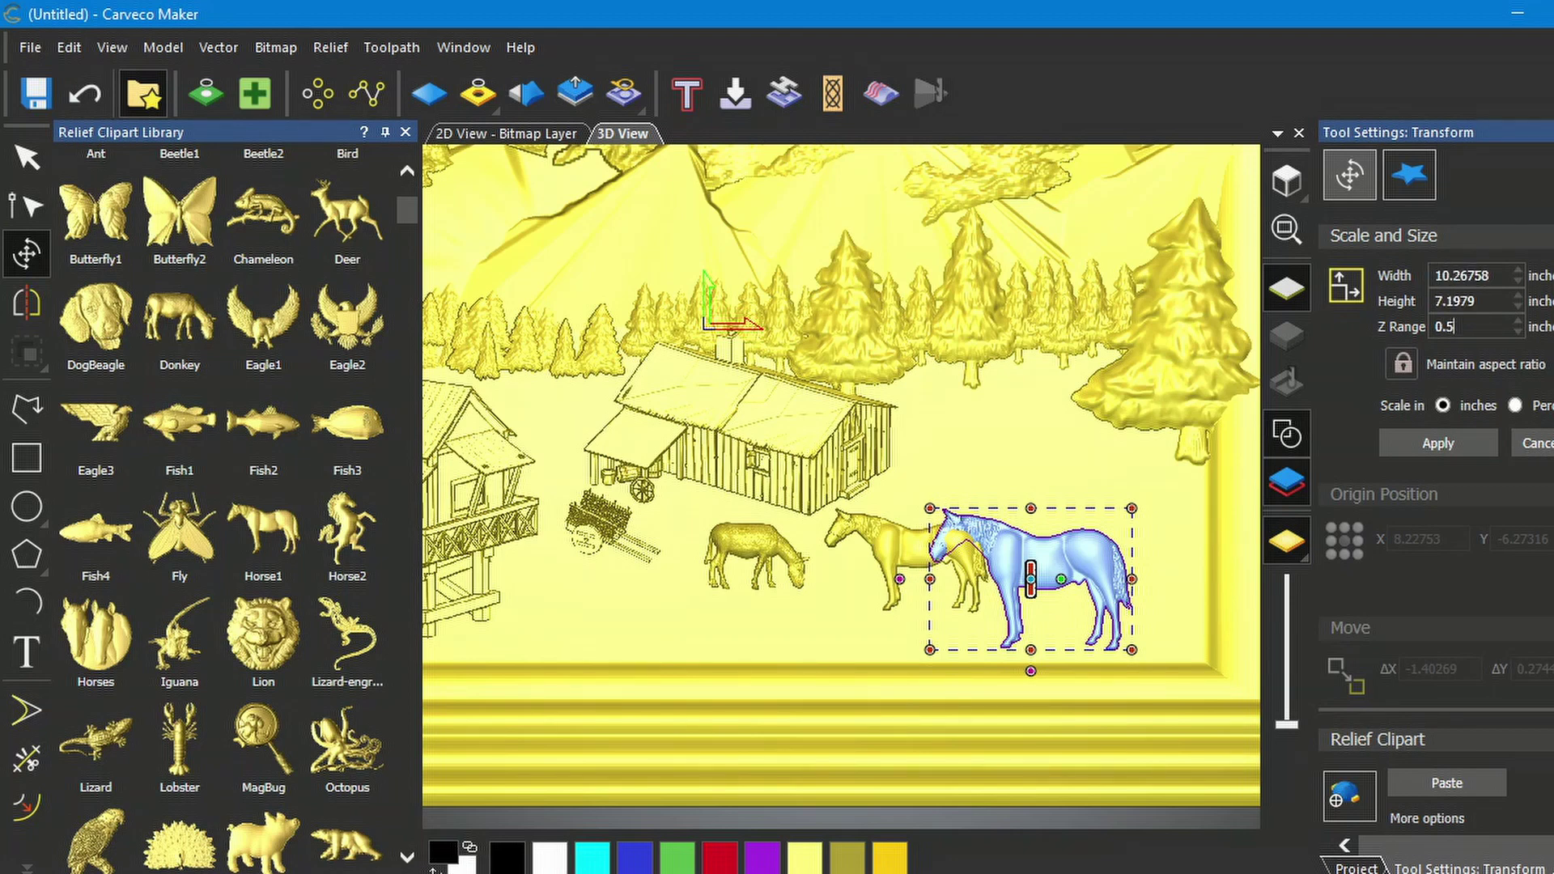
pyautogui.click(1439, 444)
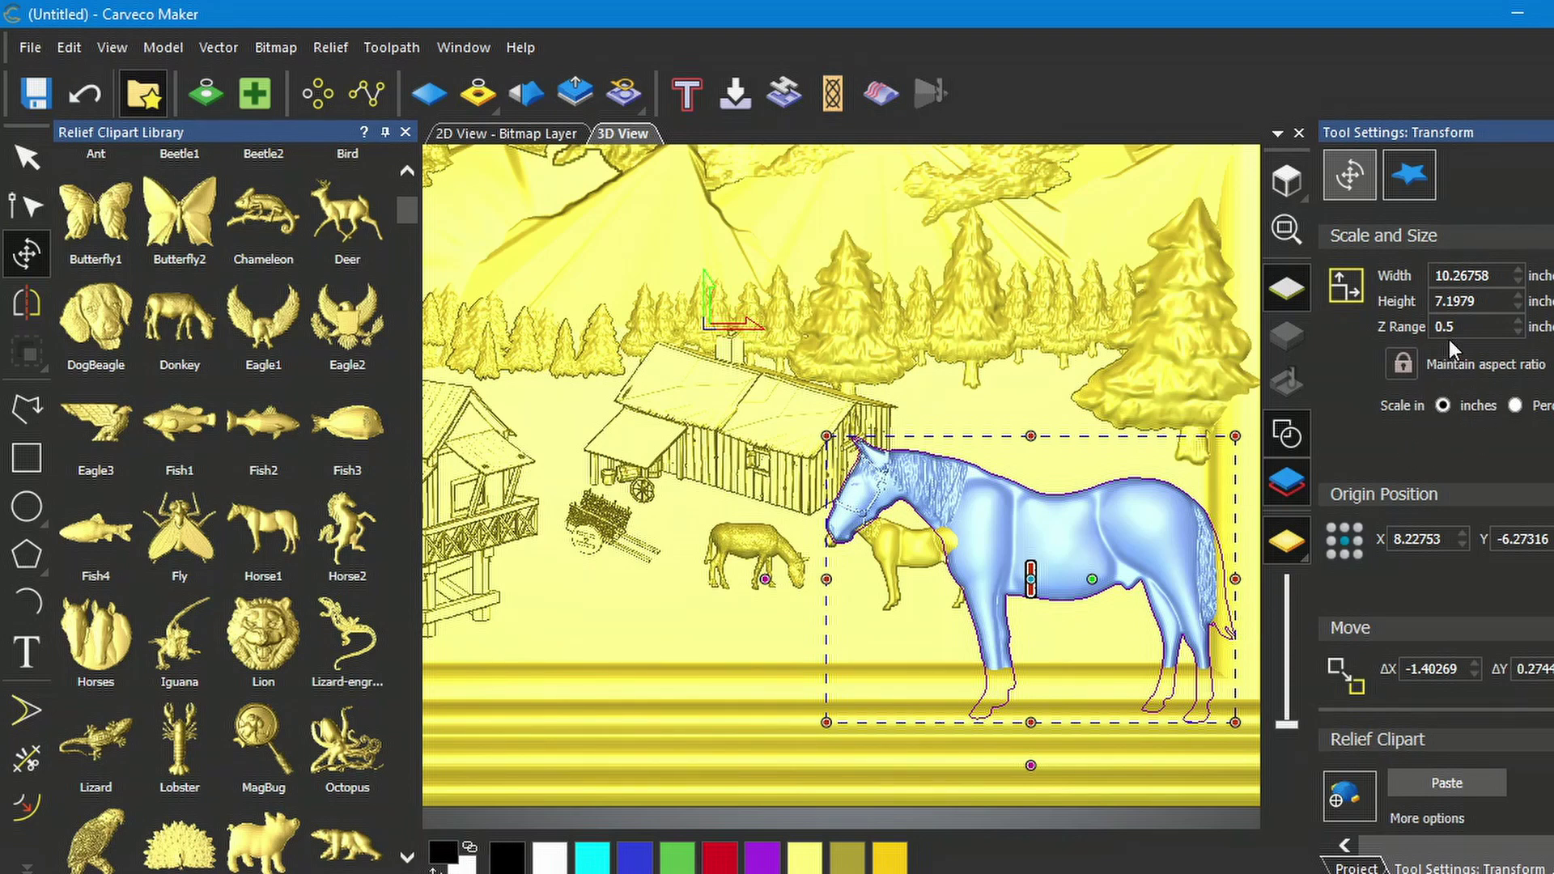
# Step: Unlock the aspect ratio, scale the second horse to about 5.4 x 3.5 inches and move it to about X 8.4, Y -5.9
pyautogui.click(1406, 371)
pyautogui.moveTo(827, 435); pyautogui.dragTo(827, 435)
pyautogui.moveTo(1237, 720); pyautogui.dragTo(1040, 574)
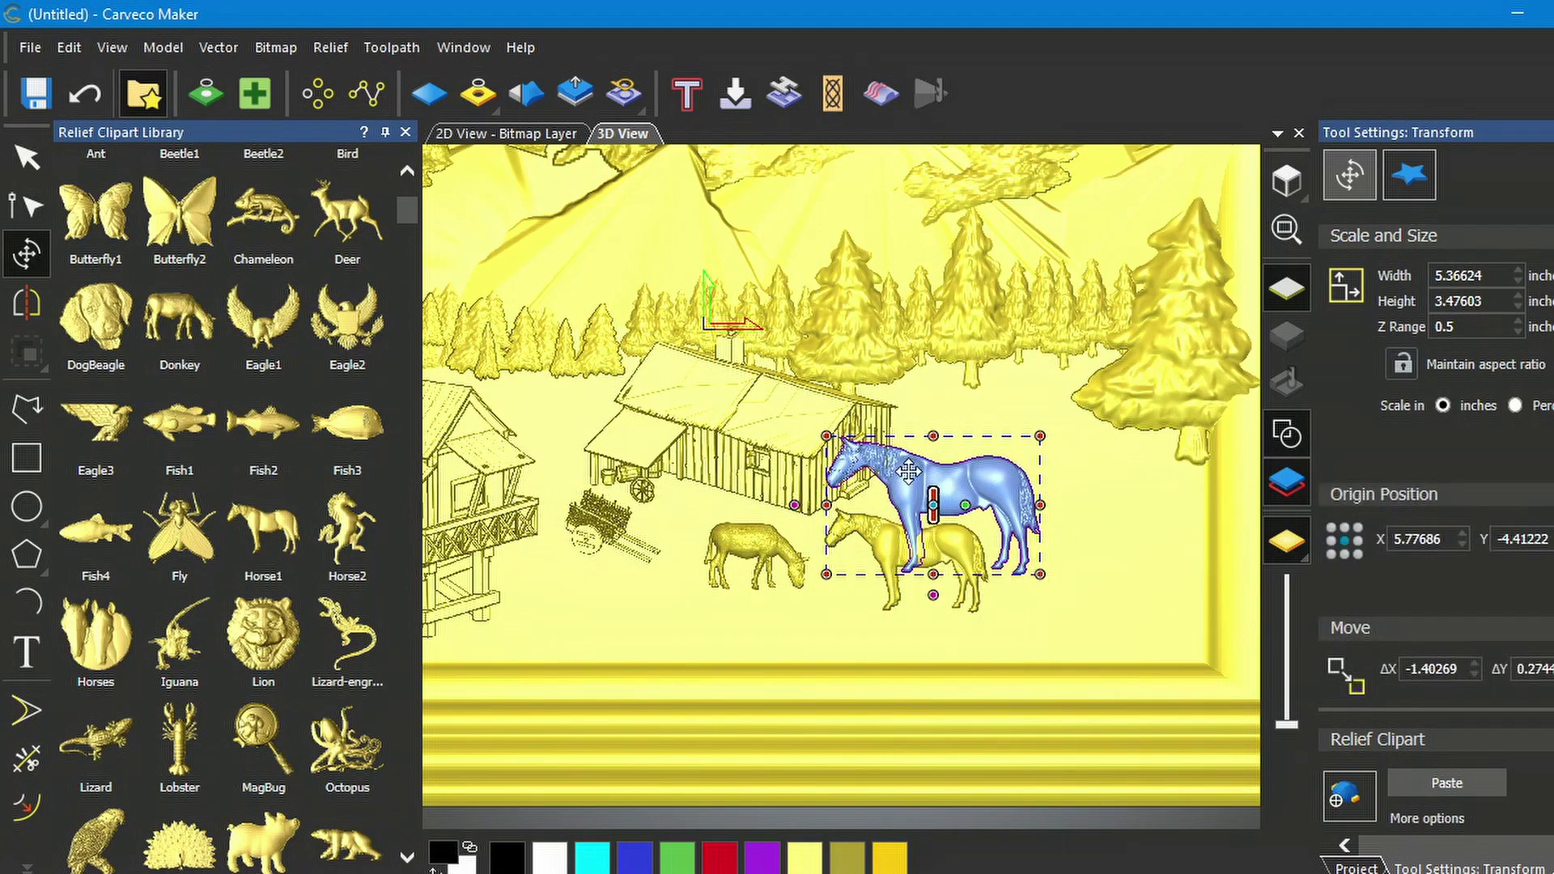
pyautogui.moveTo(909, 474); pyautogui.dragTo(1009, 542)
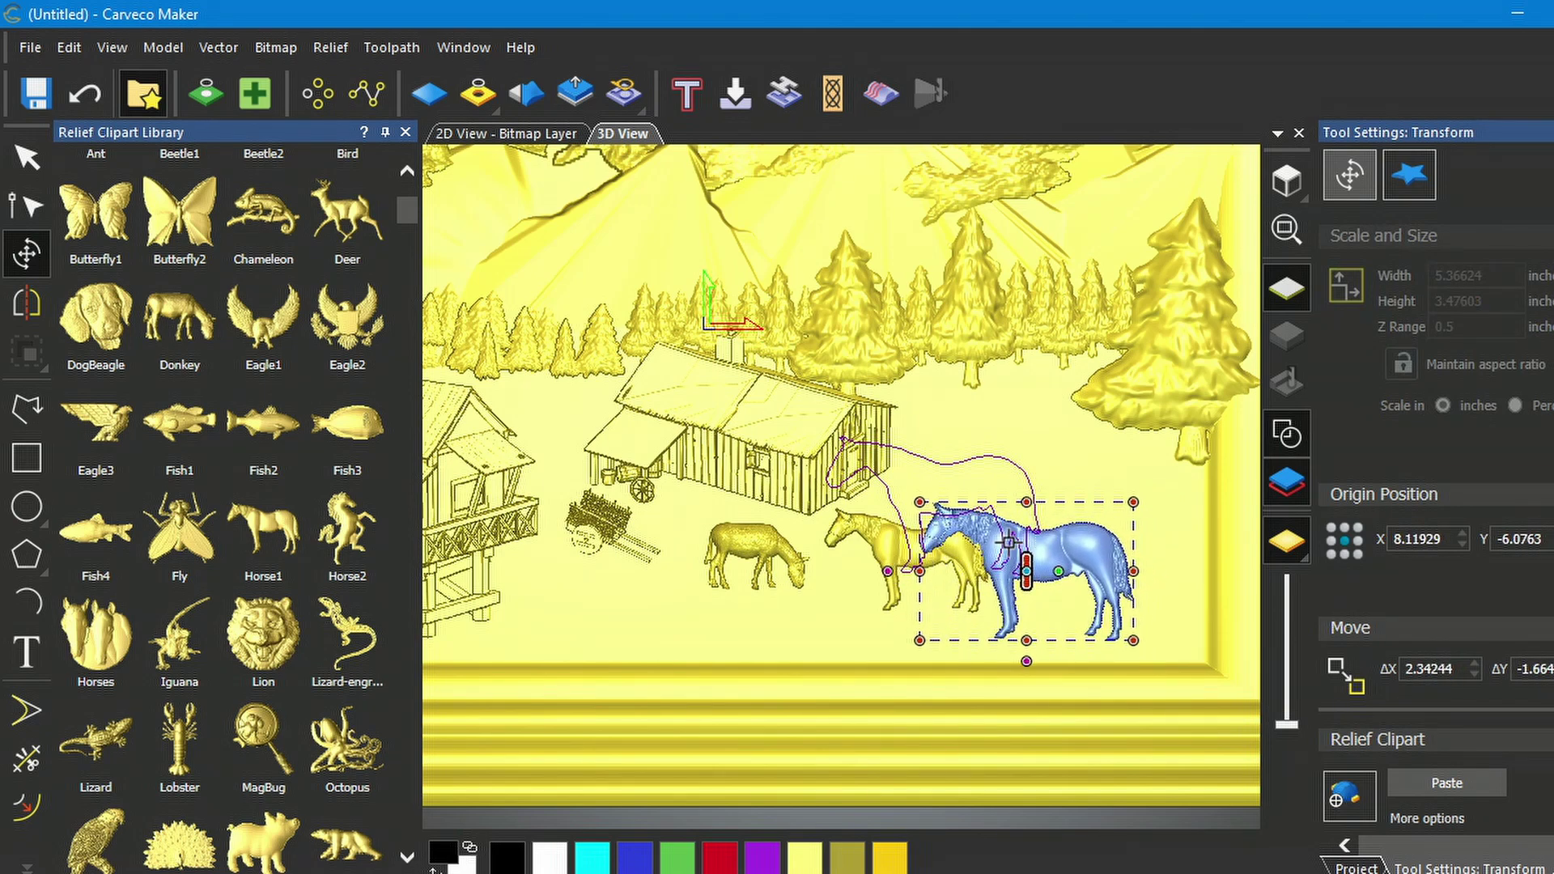
pyautogui.moveTo(1009, 542); pyautogui.dragTo(1013, 538)
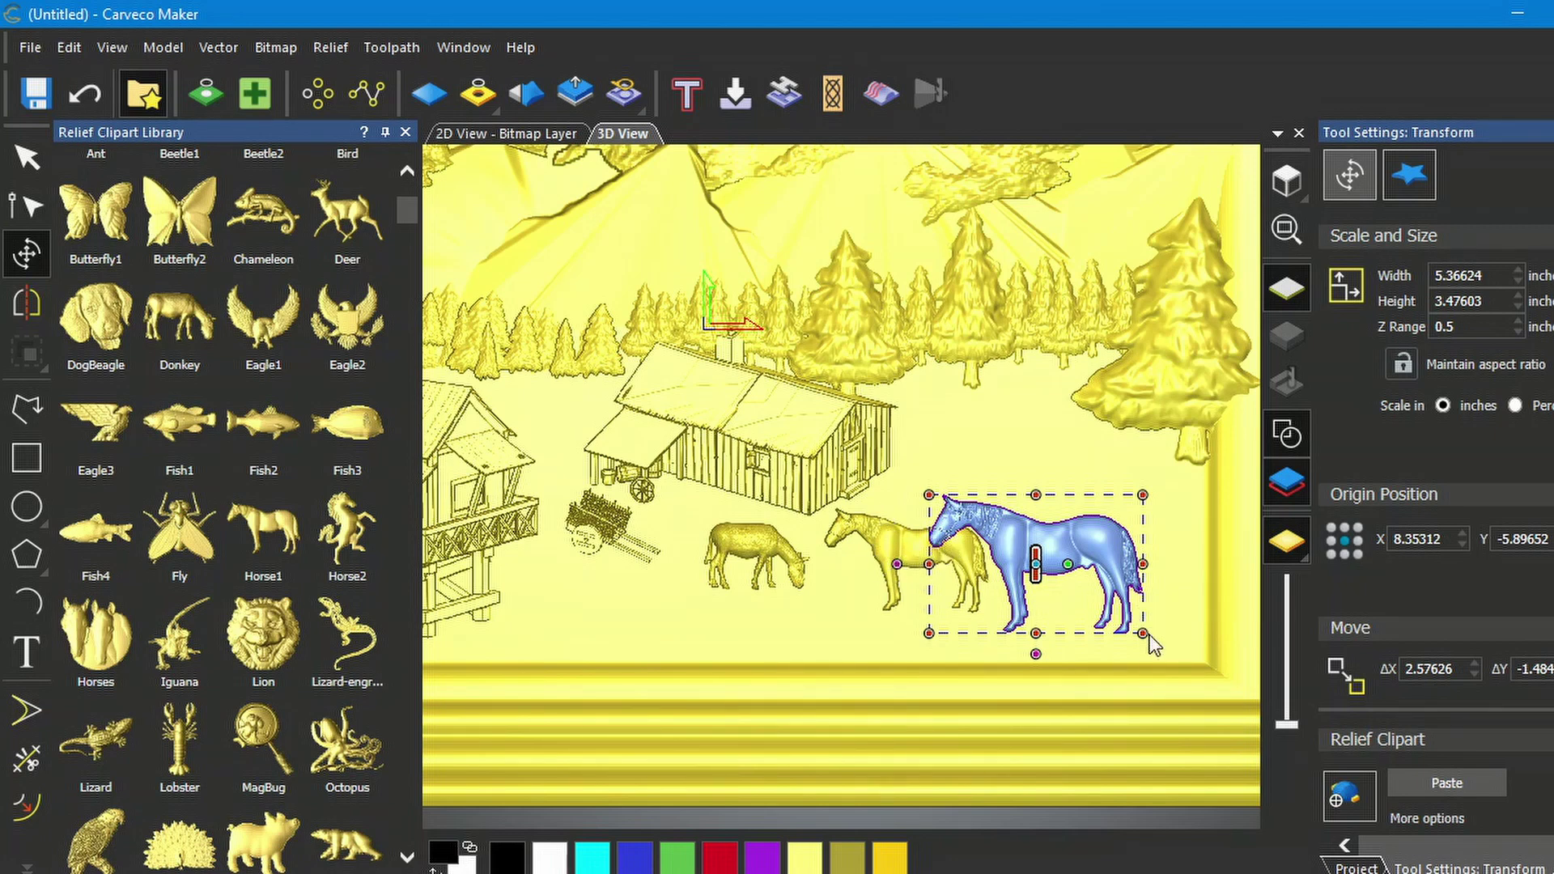
# Step: Shrink the second horse to about 4.6 x 3 inches and paste it into the relief at about X 8.4, Y -6.2
pyautogui.moveTo(1141, 632); pyautogui.dragTo(1114, 613)
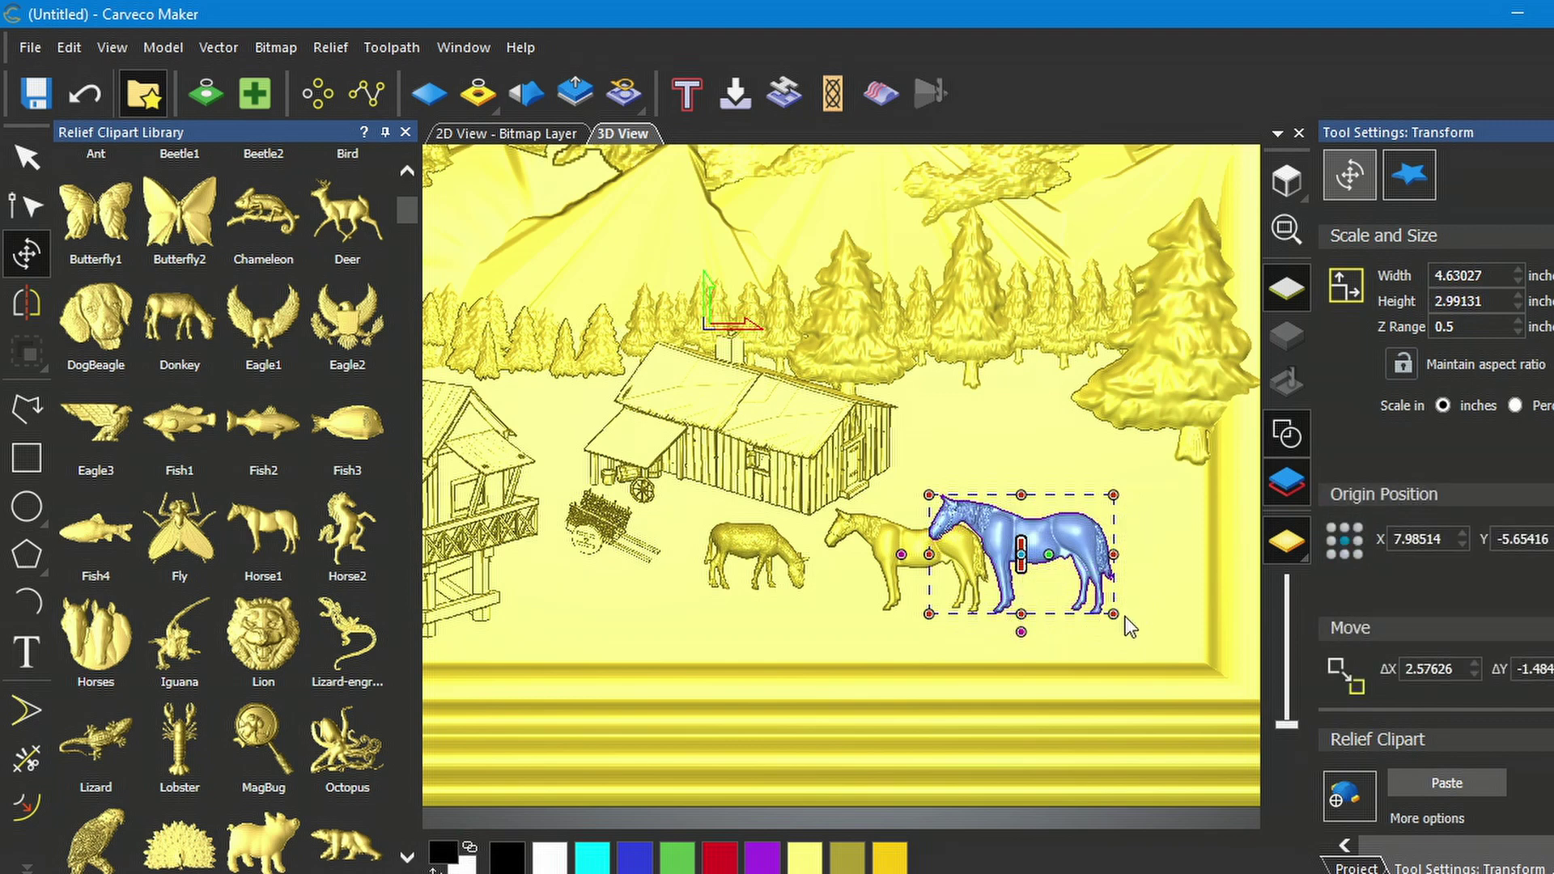
pyautogui.moveTo(995, 526)
pyautogui.mouseDown()
pyautogui.moveTo(1006, 548)
pyautogui.moveTo(981, 545)
pyautogui.moveTo(1009, 546)
pyautogui.mouseUp()
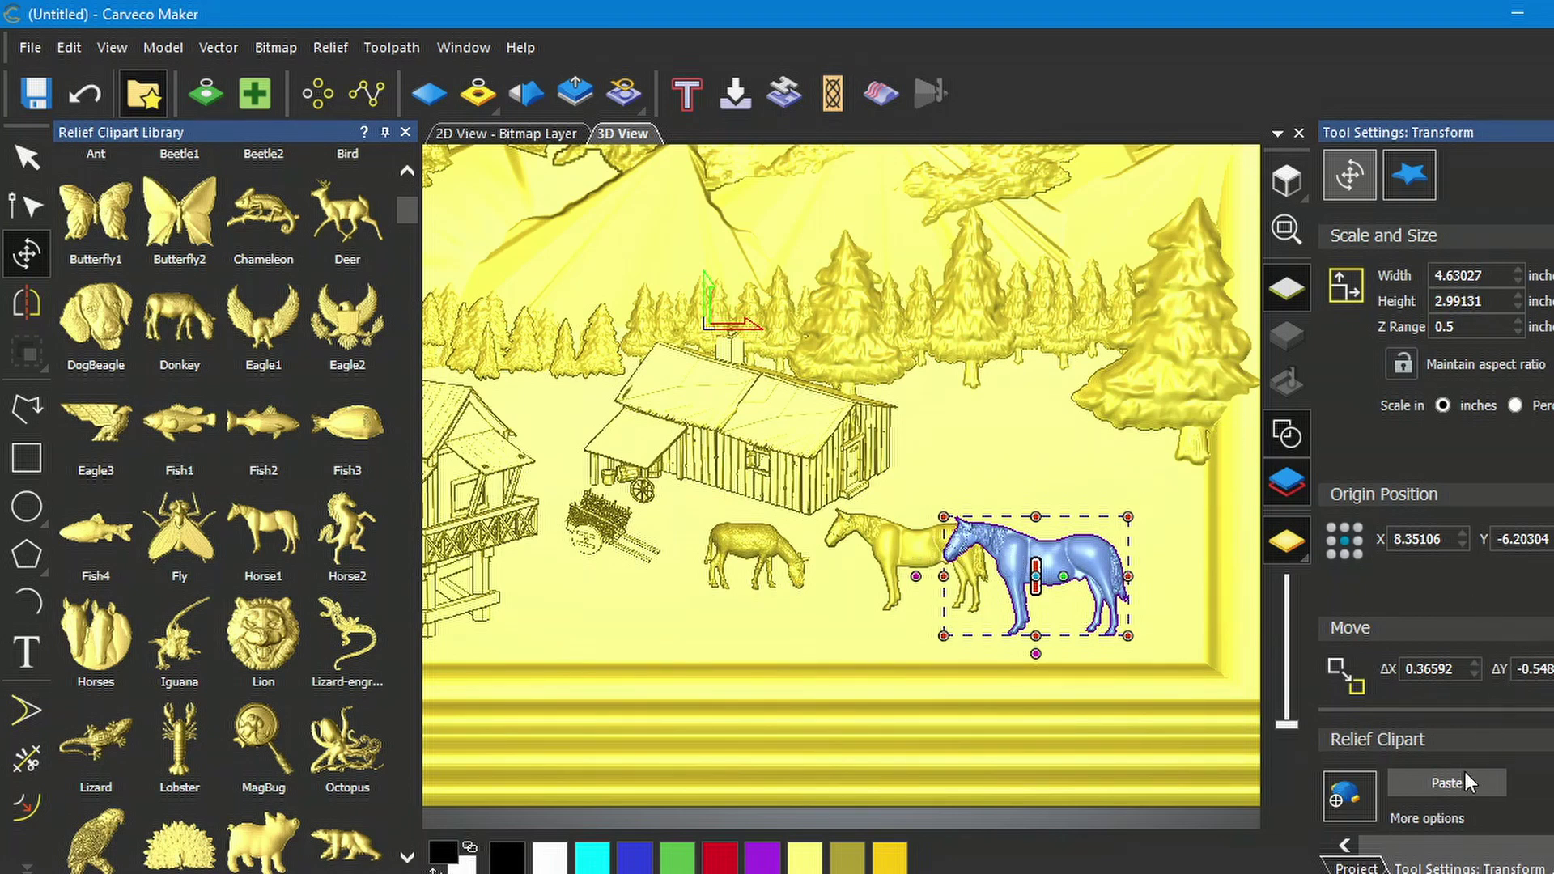
pyautogui.click(1449, 784)
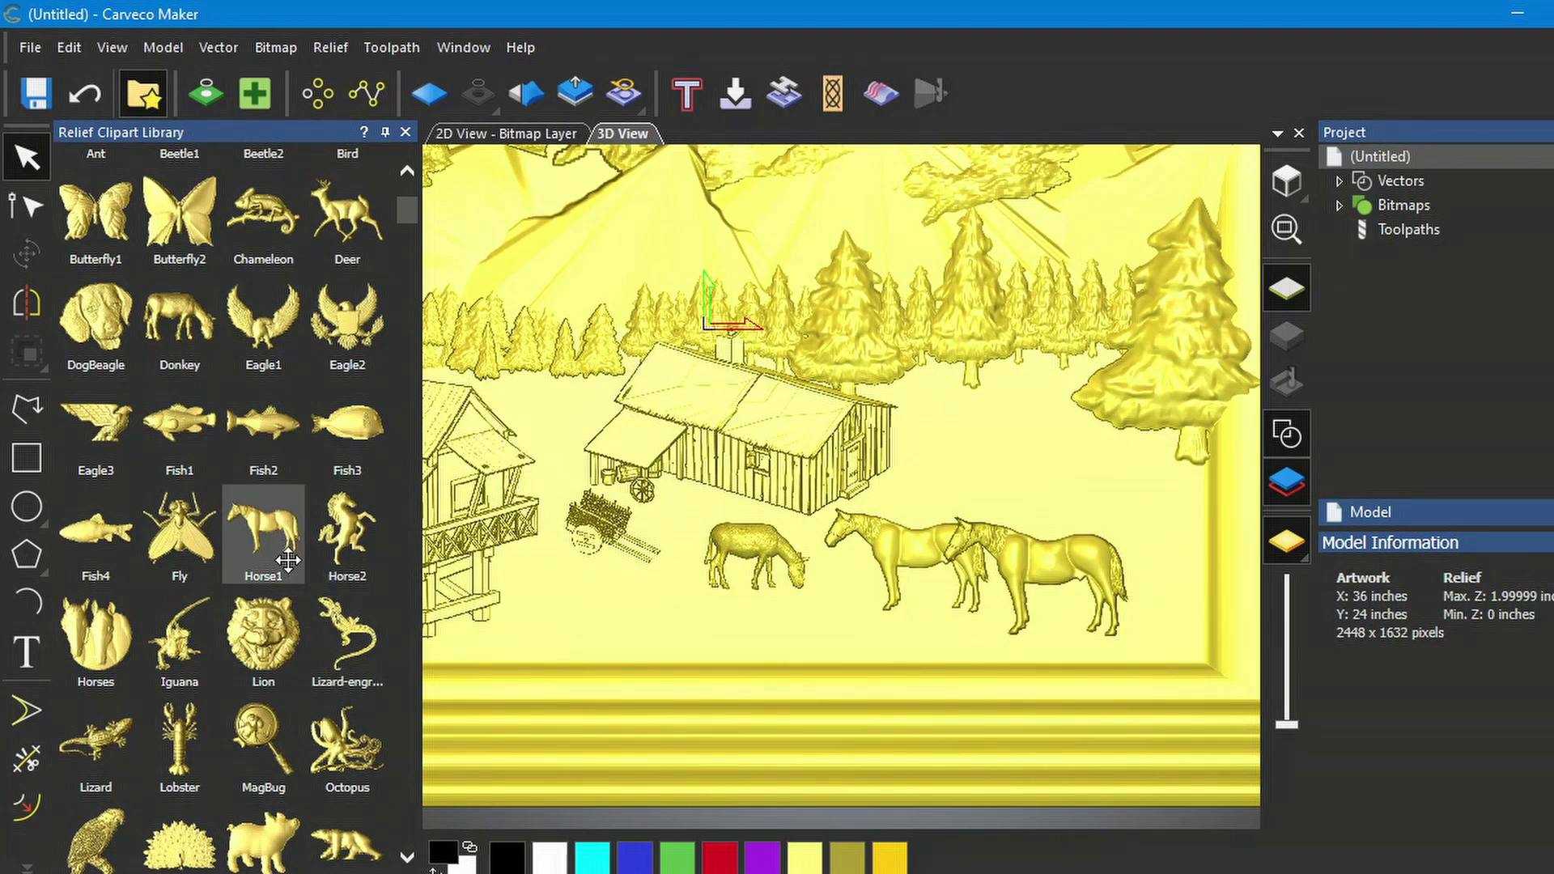
# Step: Add the pig clipart below the donkey, about 1.8 x 1.2 inches at X 1.3, Y -7.2, and paste it into the relief
pyautogui.scroll(-1, 289, 567)
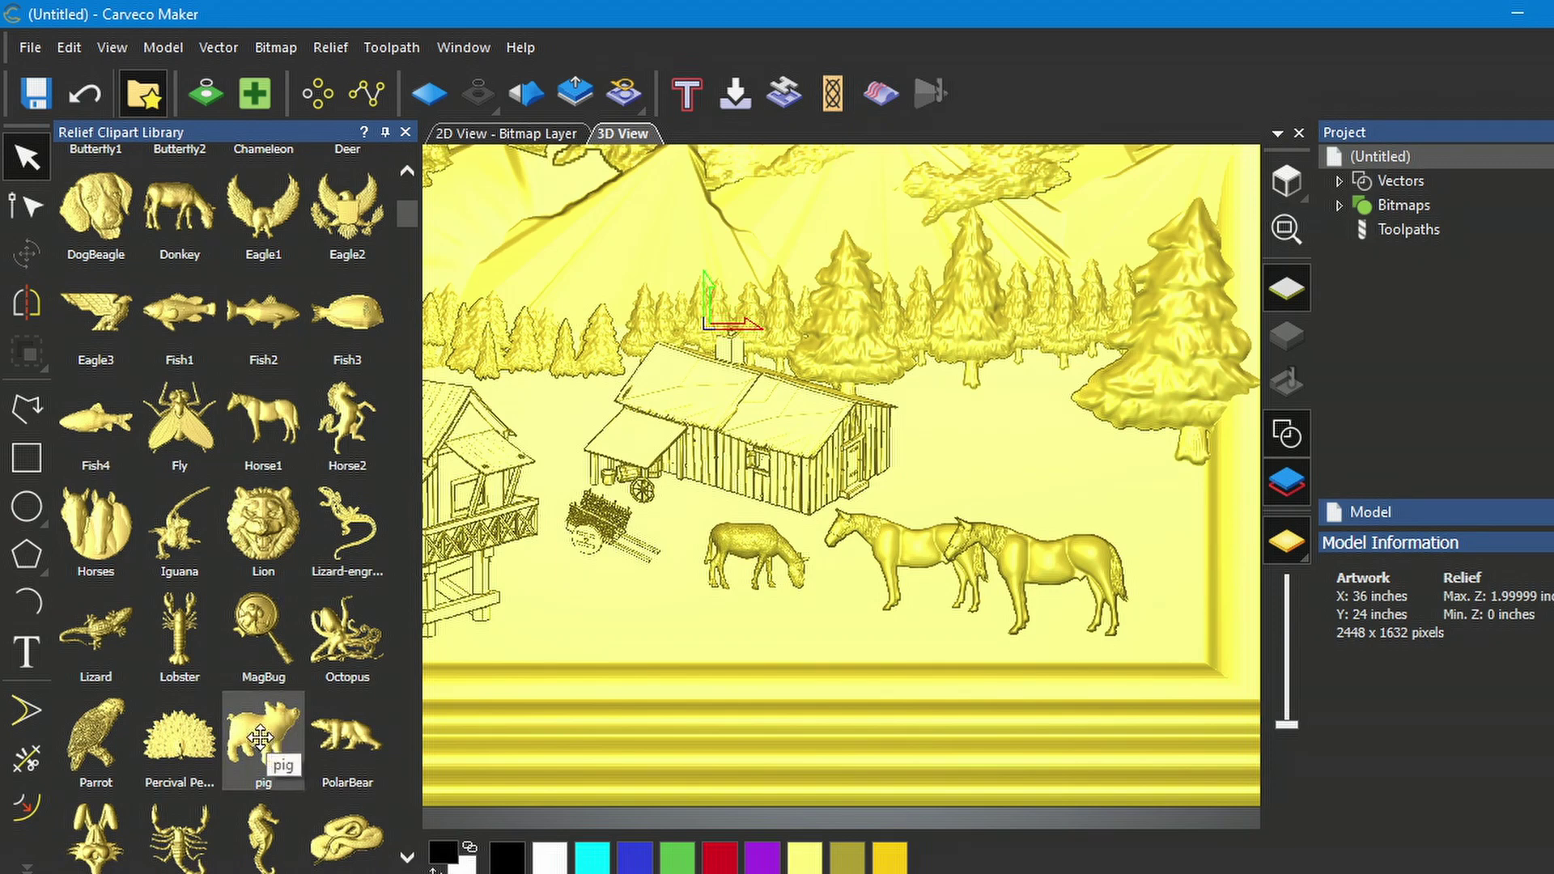
pyautogui.moveTo(260, 737); pyautogui.dragTo(643, 548)
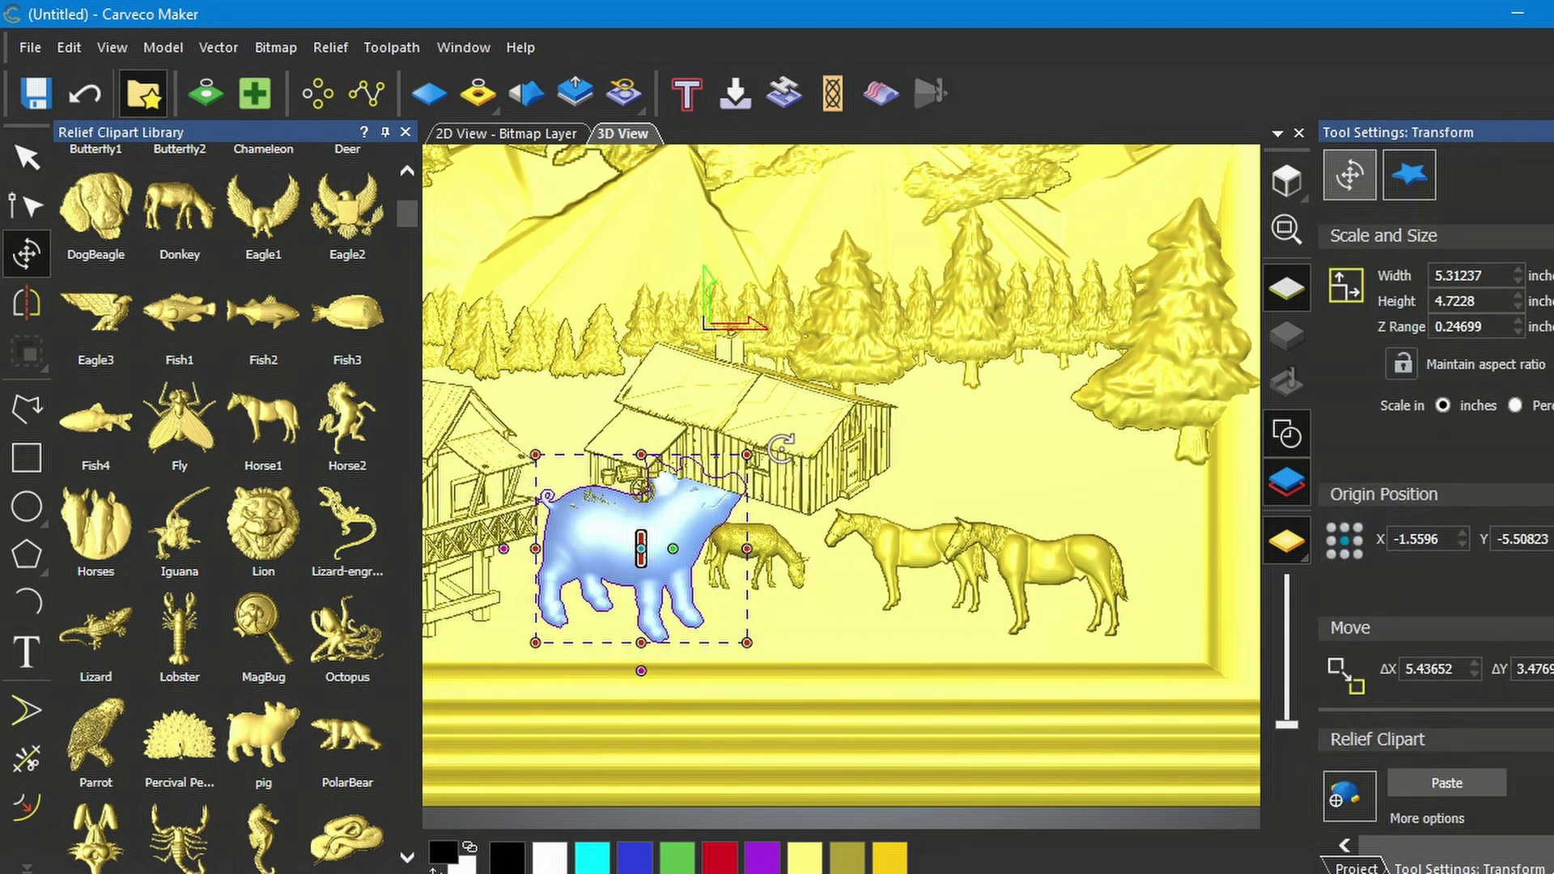
pyautogui.moveTo(747, 458); pyautogui.dragTo(611, 592)
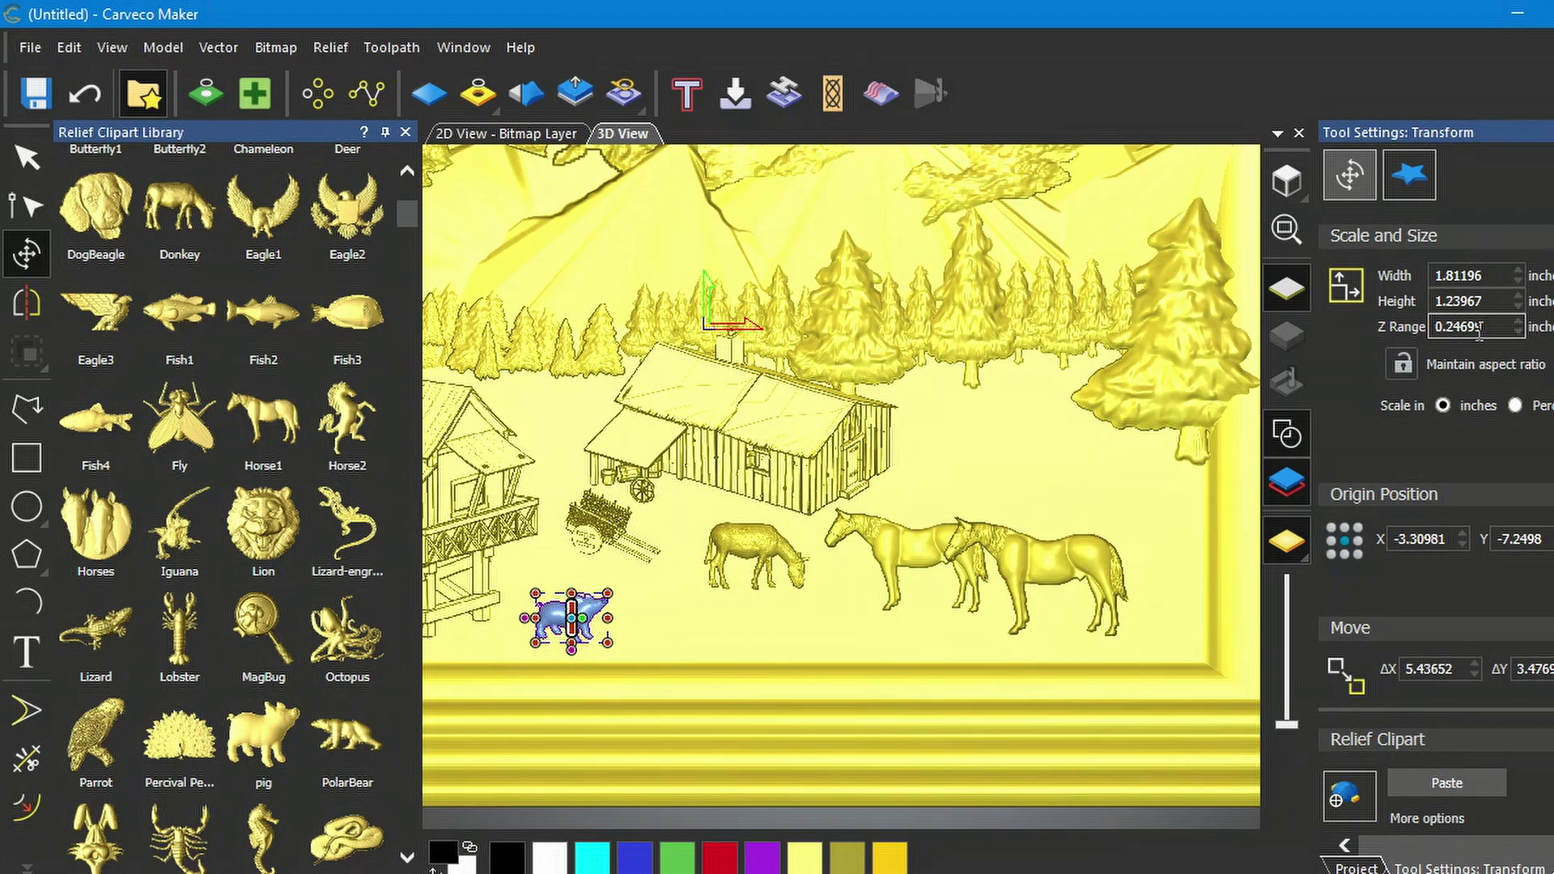
pyautogui.moveTo(555, 618); pyautogui.dragTo(731, 620)
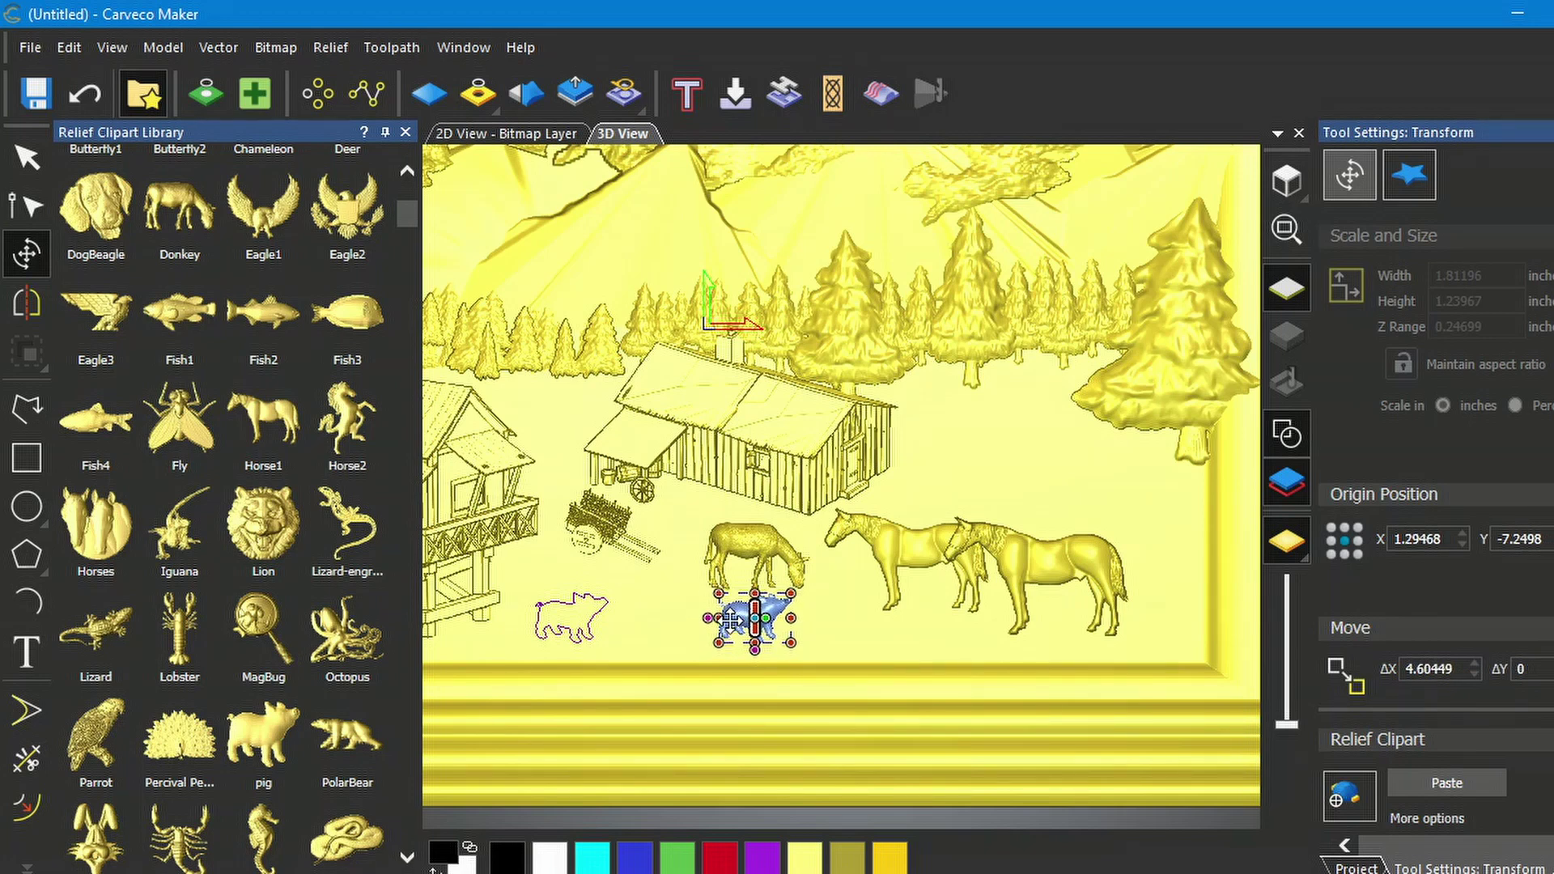
pyautogui.moveTo(731, 620); pyautogui.dragTo(731, 620)
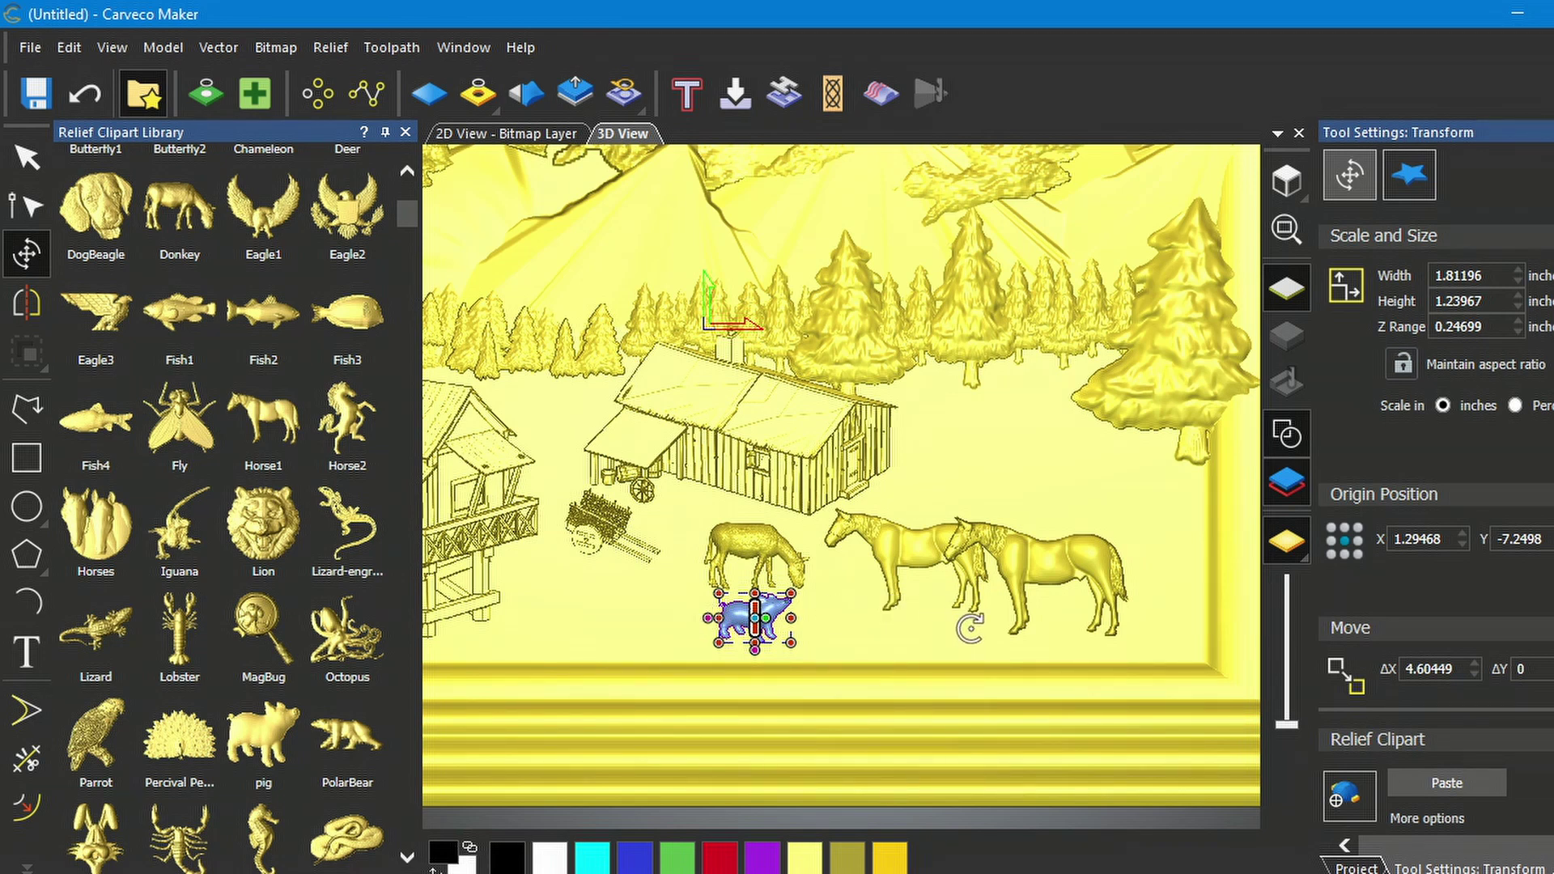
pyautogui.click(1449, 782)
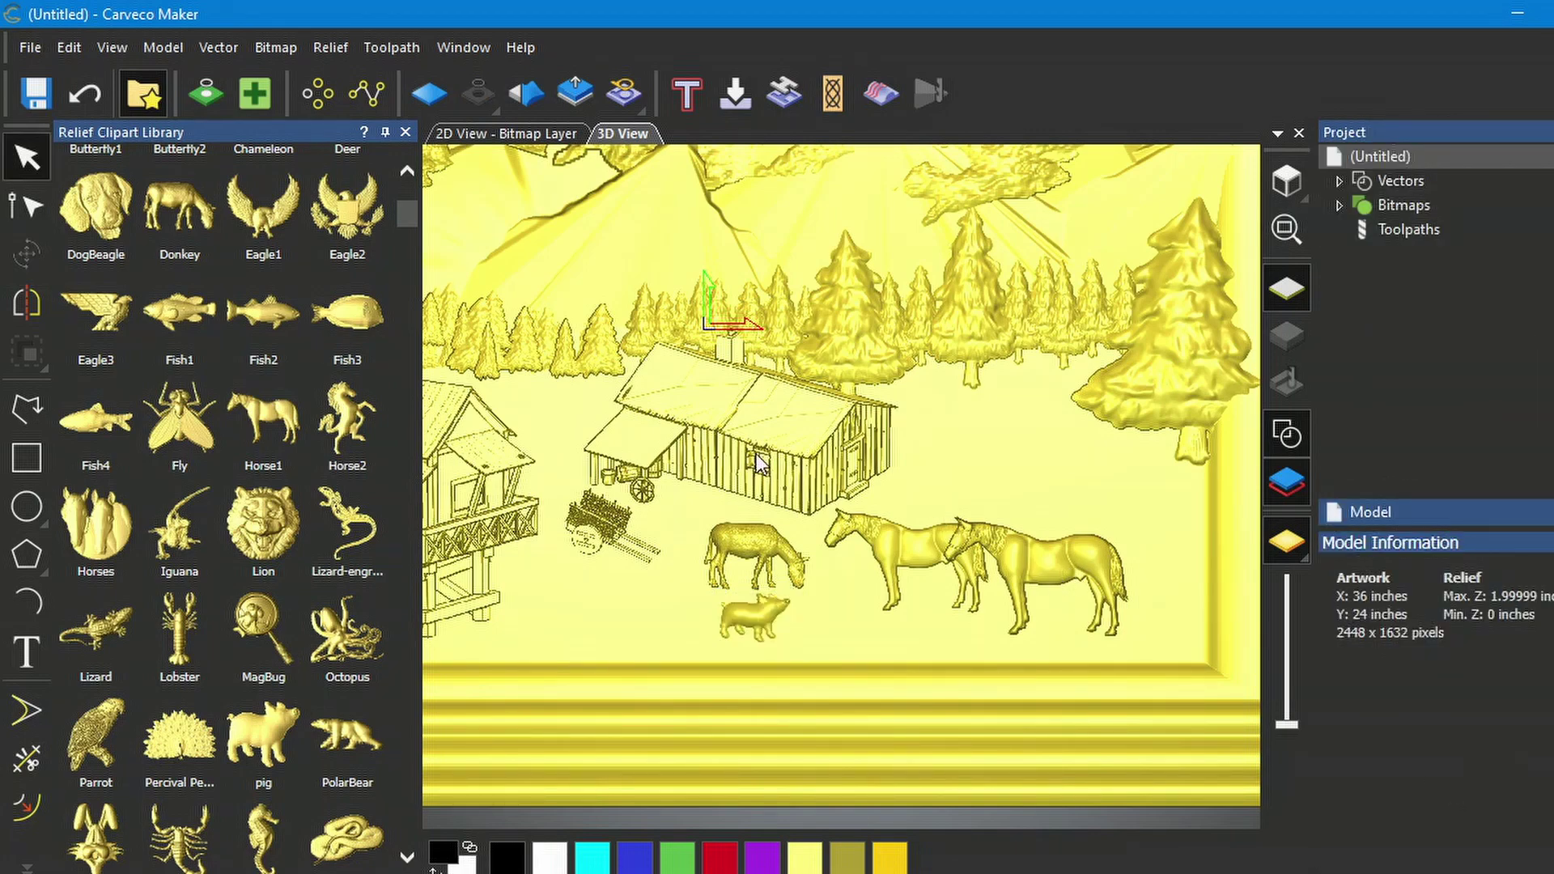
# Step: Close the relief clipart library and review the complete framed scene
pyautogui.scroll(-2, 758, 463)
pyautogui.scroll(-2, 551, 343)
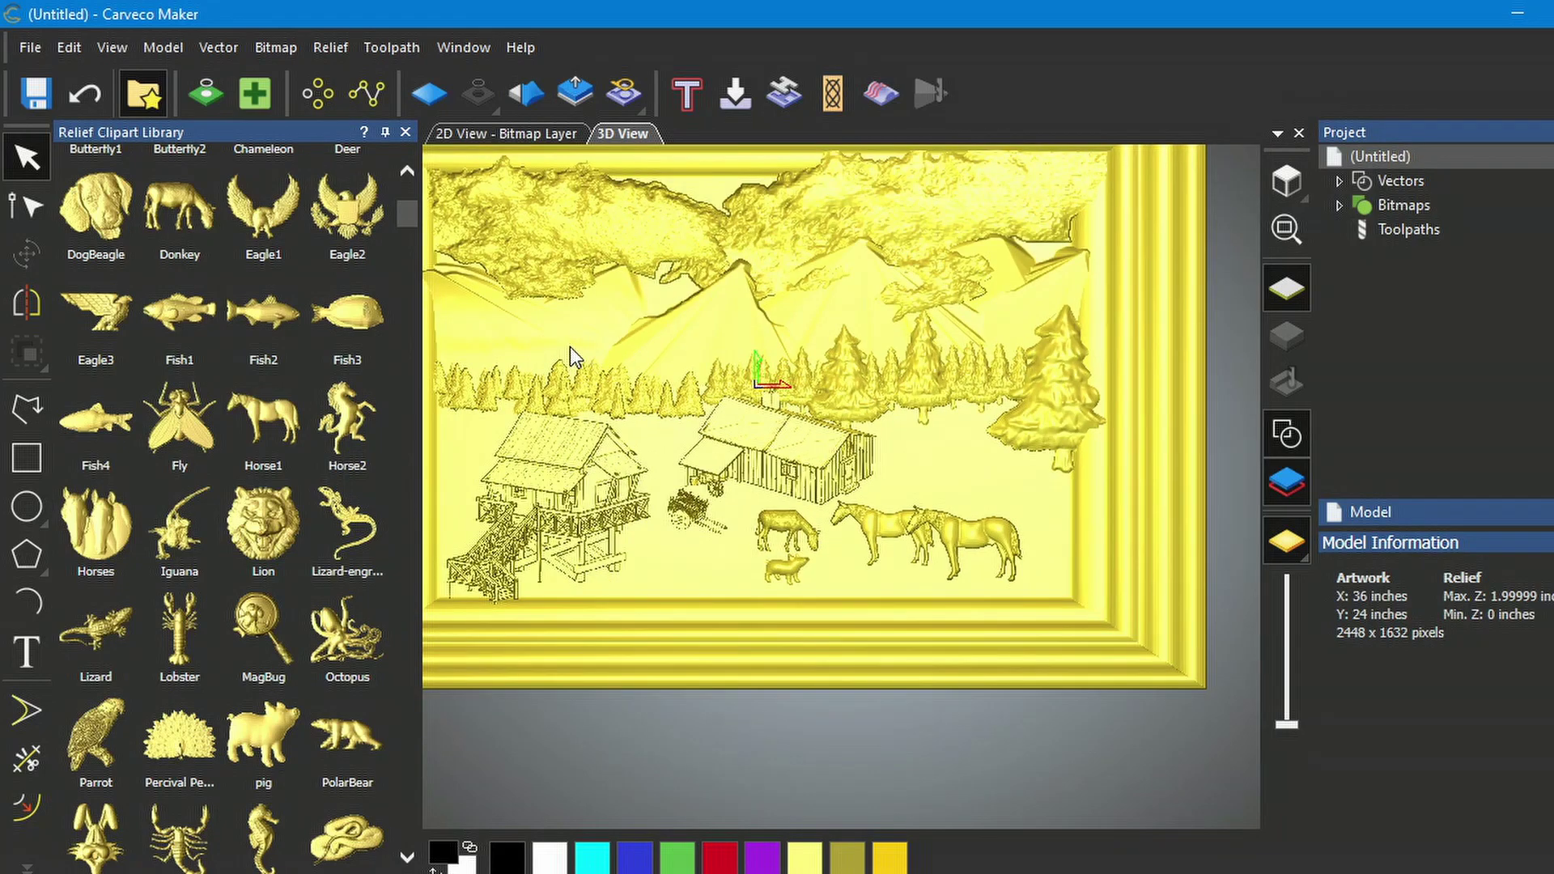
pyautogui.moveTo(659, 361); pyautogui.dragTo(715, 458, button='middle')
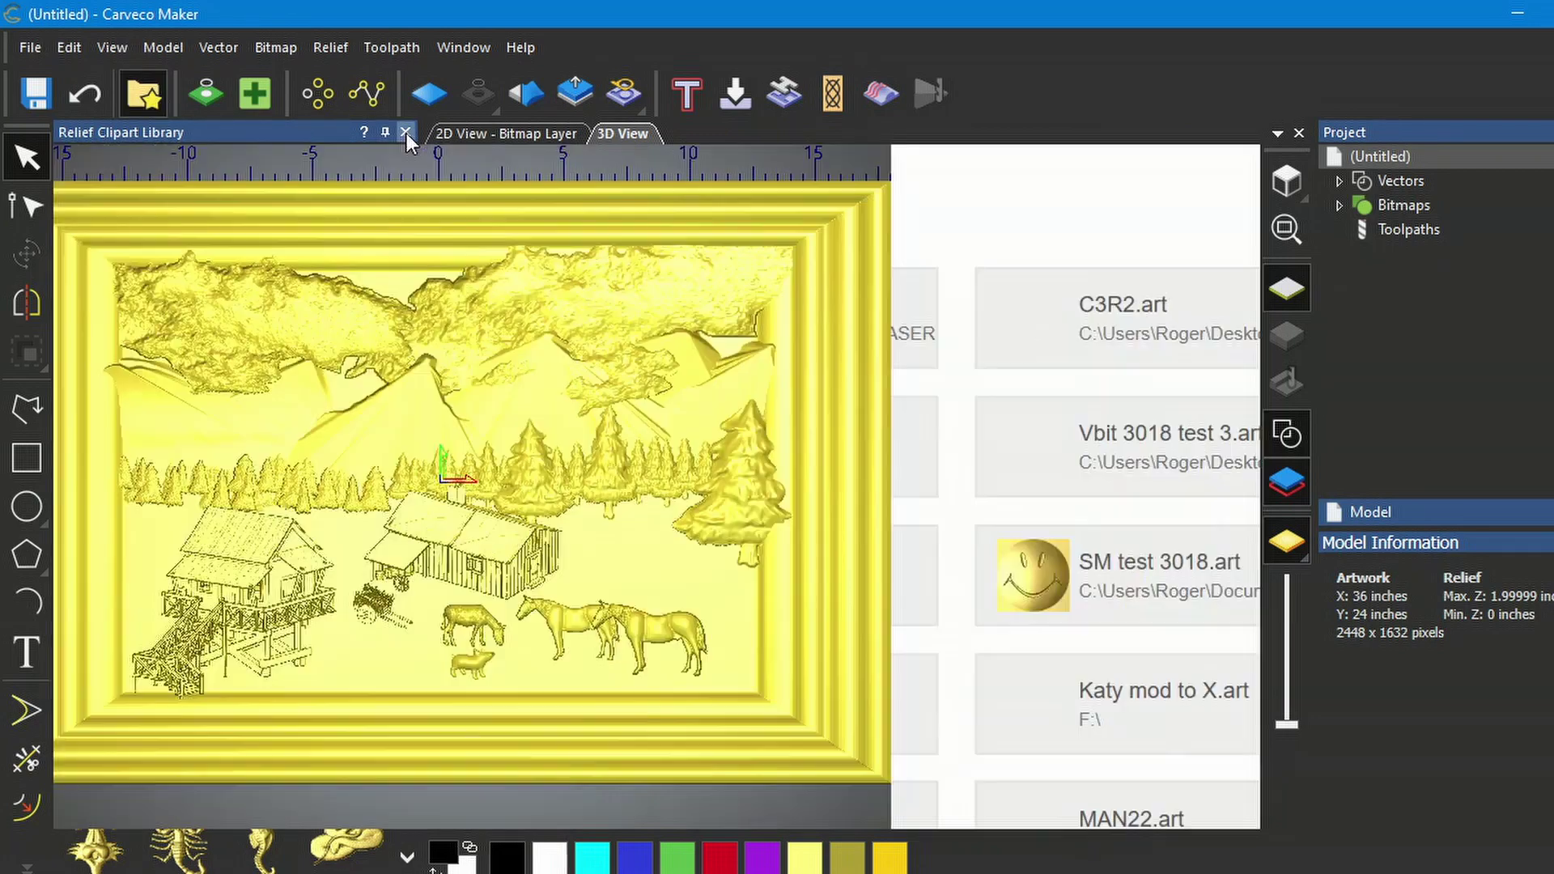
pyautogui.click(406, 132)
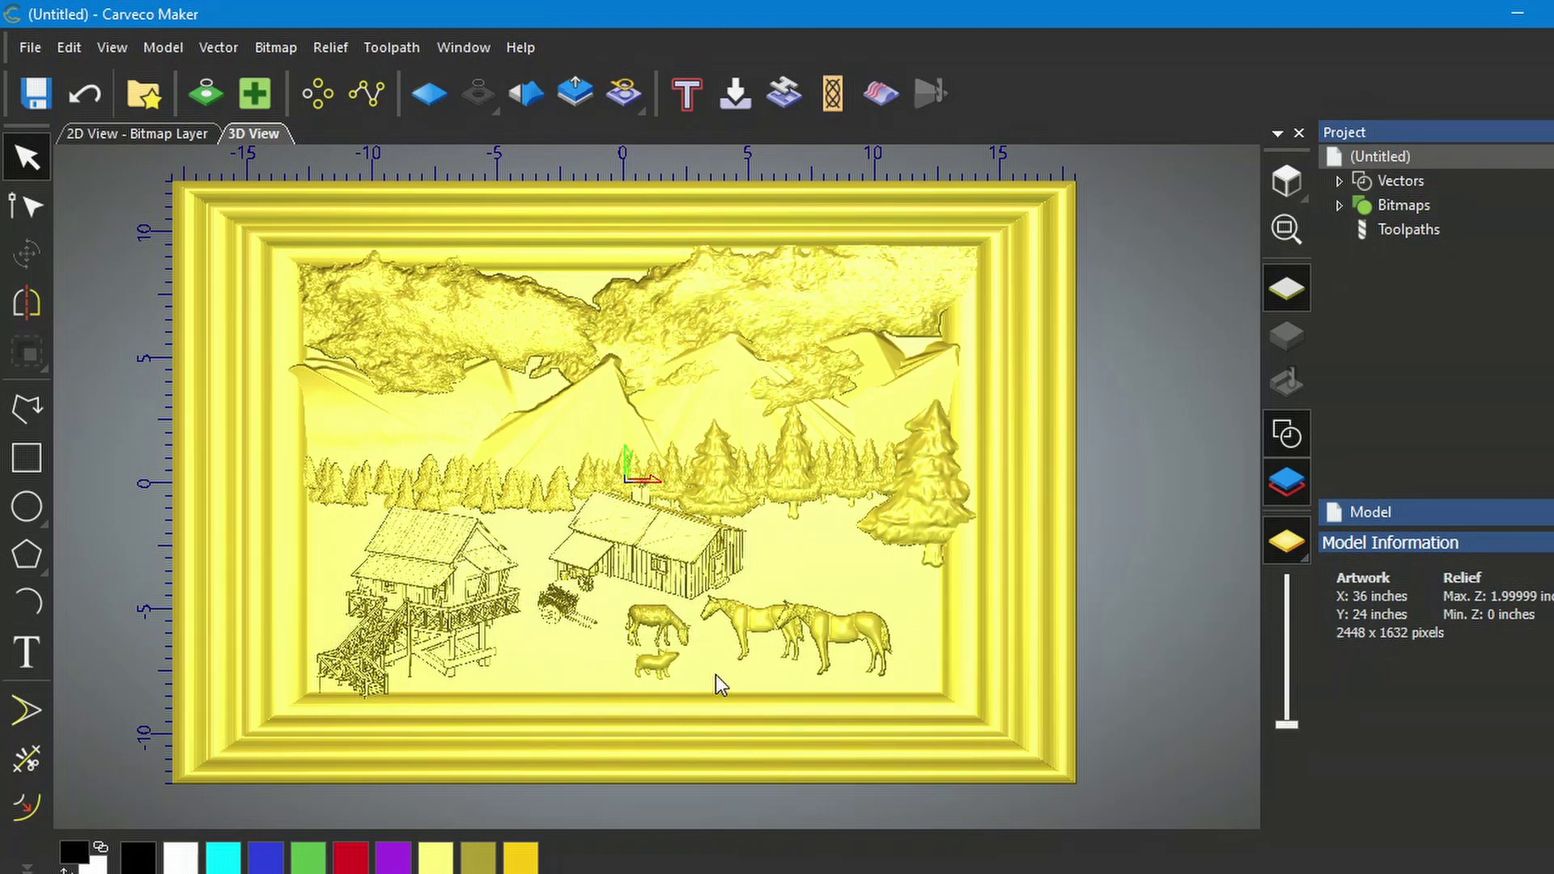
pyautogui.scroll(2, 716, 674)
pyautogui.moveTo(715, 674); pyautogui.dragTo(730, 713, button='middle')
pyautogui.scroll(-2, 746, 677)
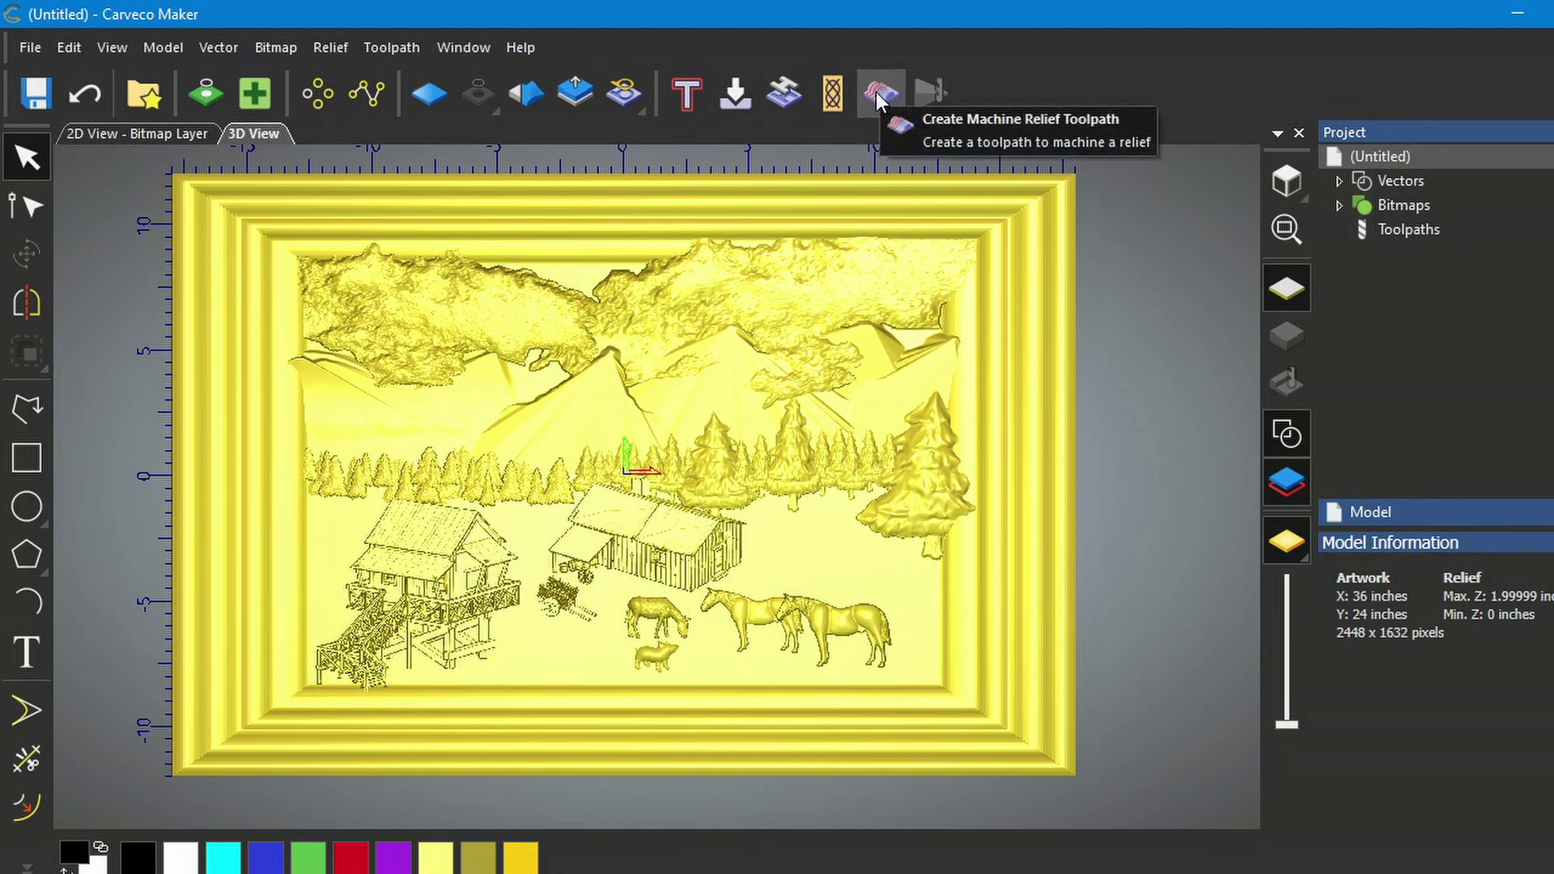
# Step: Start a new Machine Relief toolpath from the project's 3D toolpath operations
pyautogui.click(393, 49)
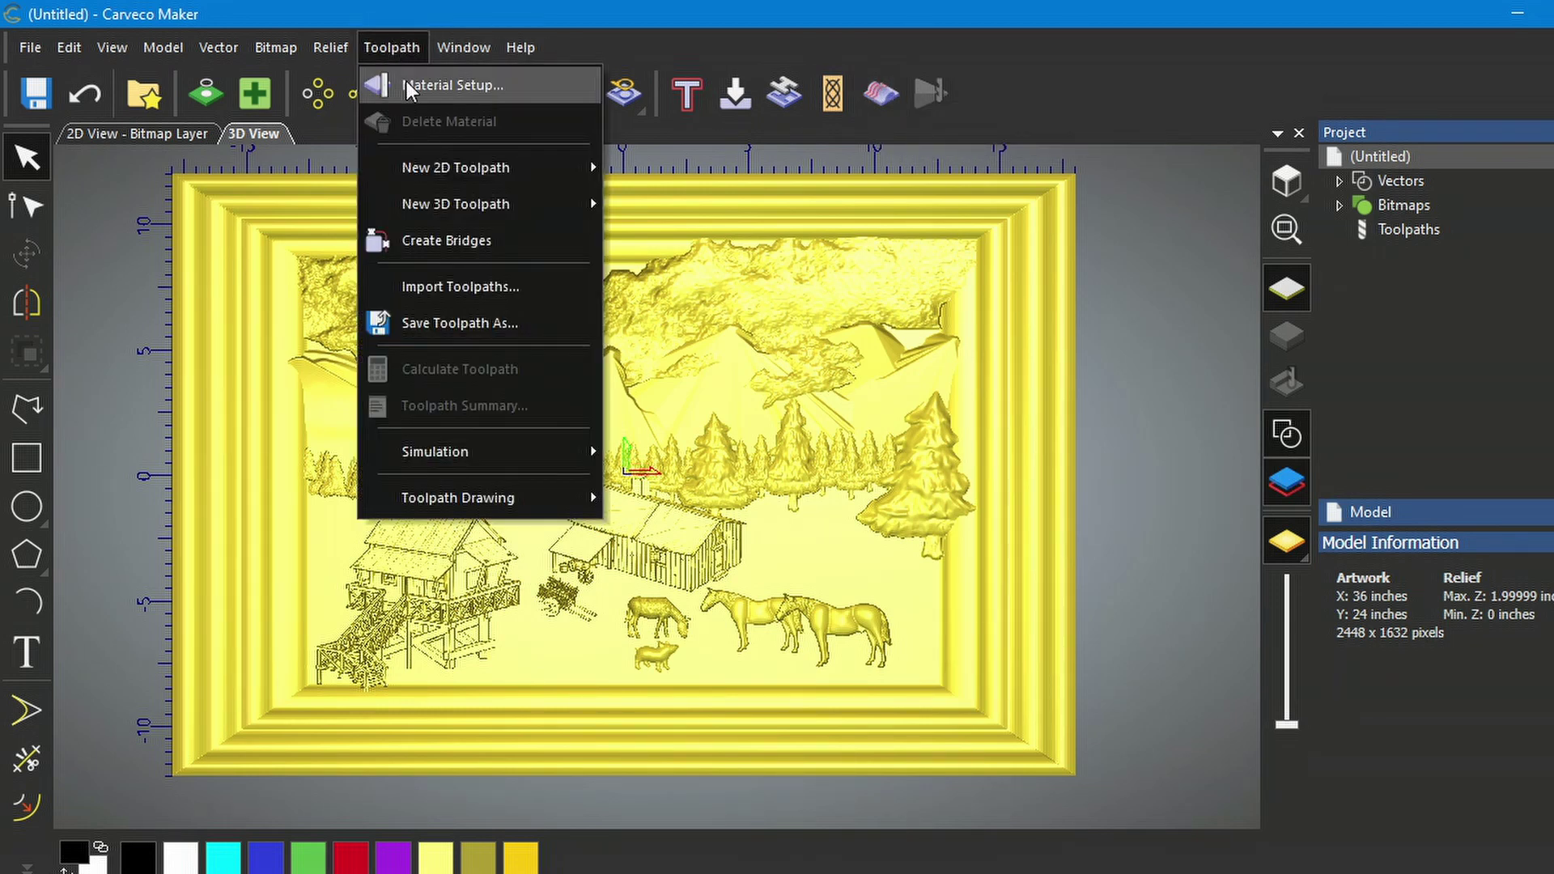
pyautogui.moveTo(464, 207)
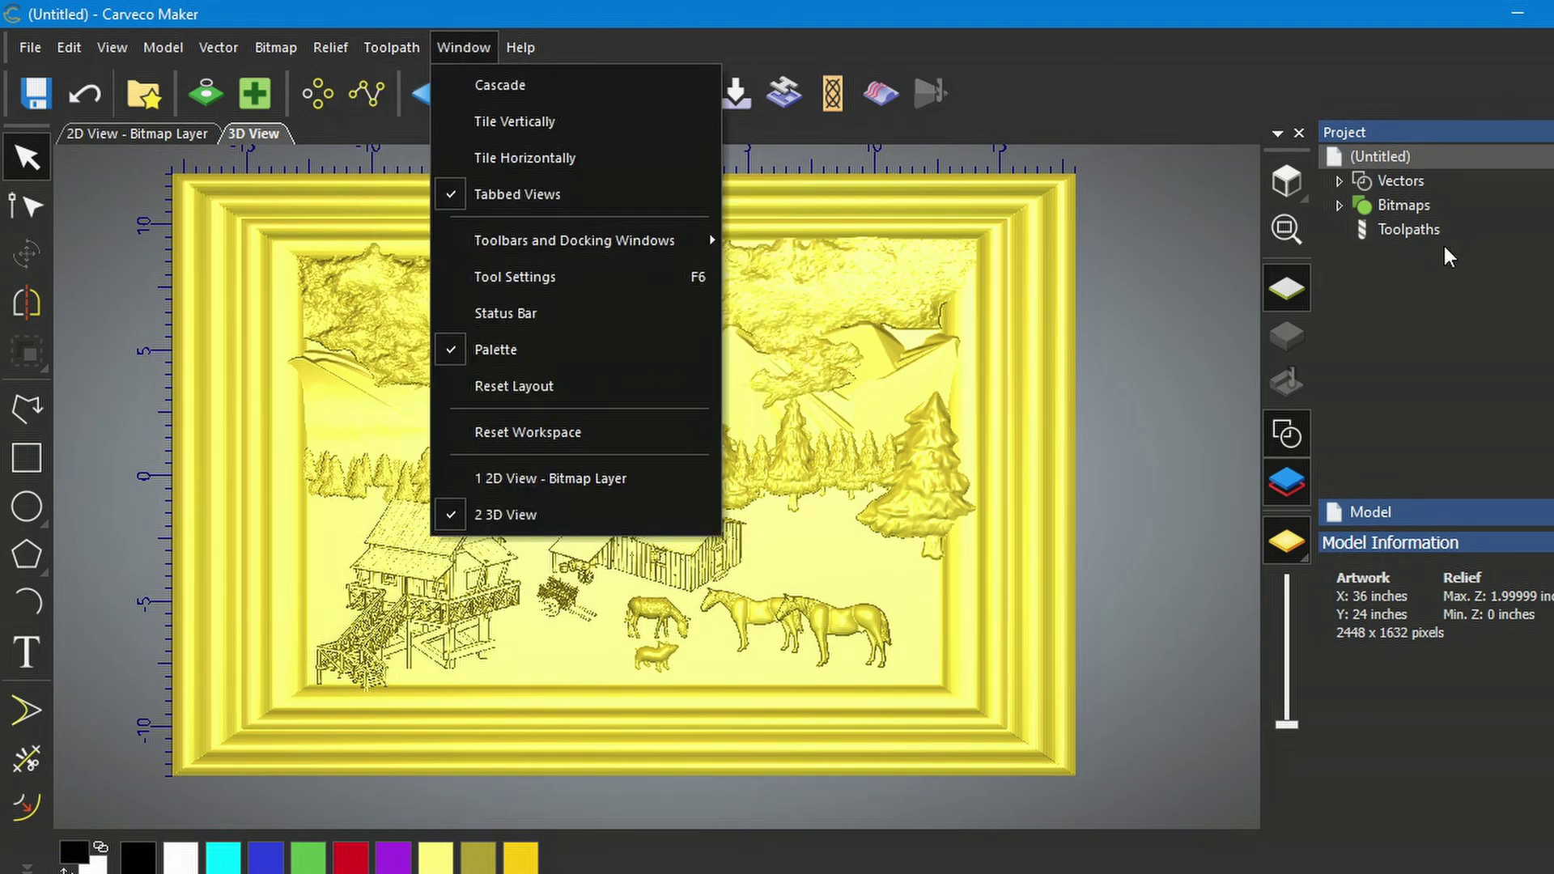
pyautogui.click(1398, 228)
pyautogui.click(1401, 228)
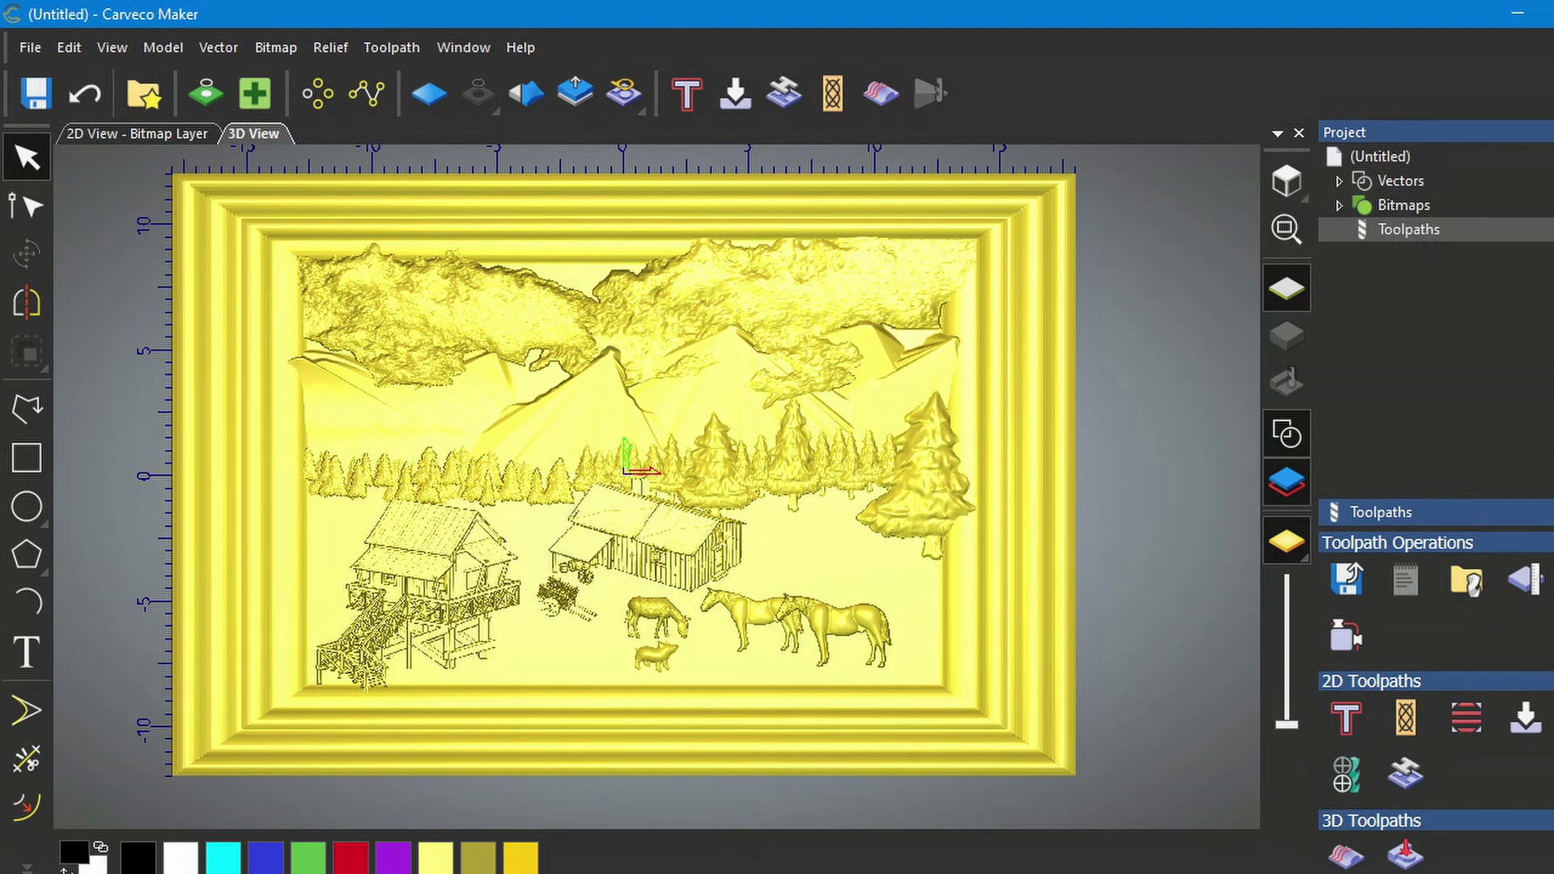
pyautogui.scroll(-1, 1436, 699)
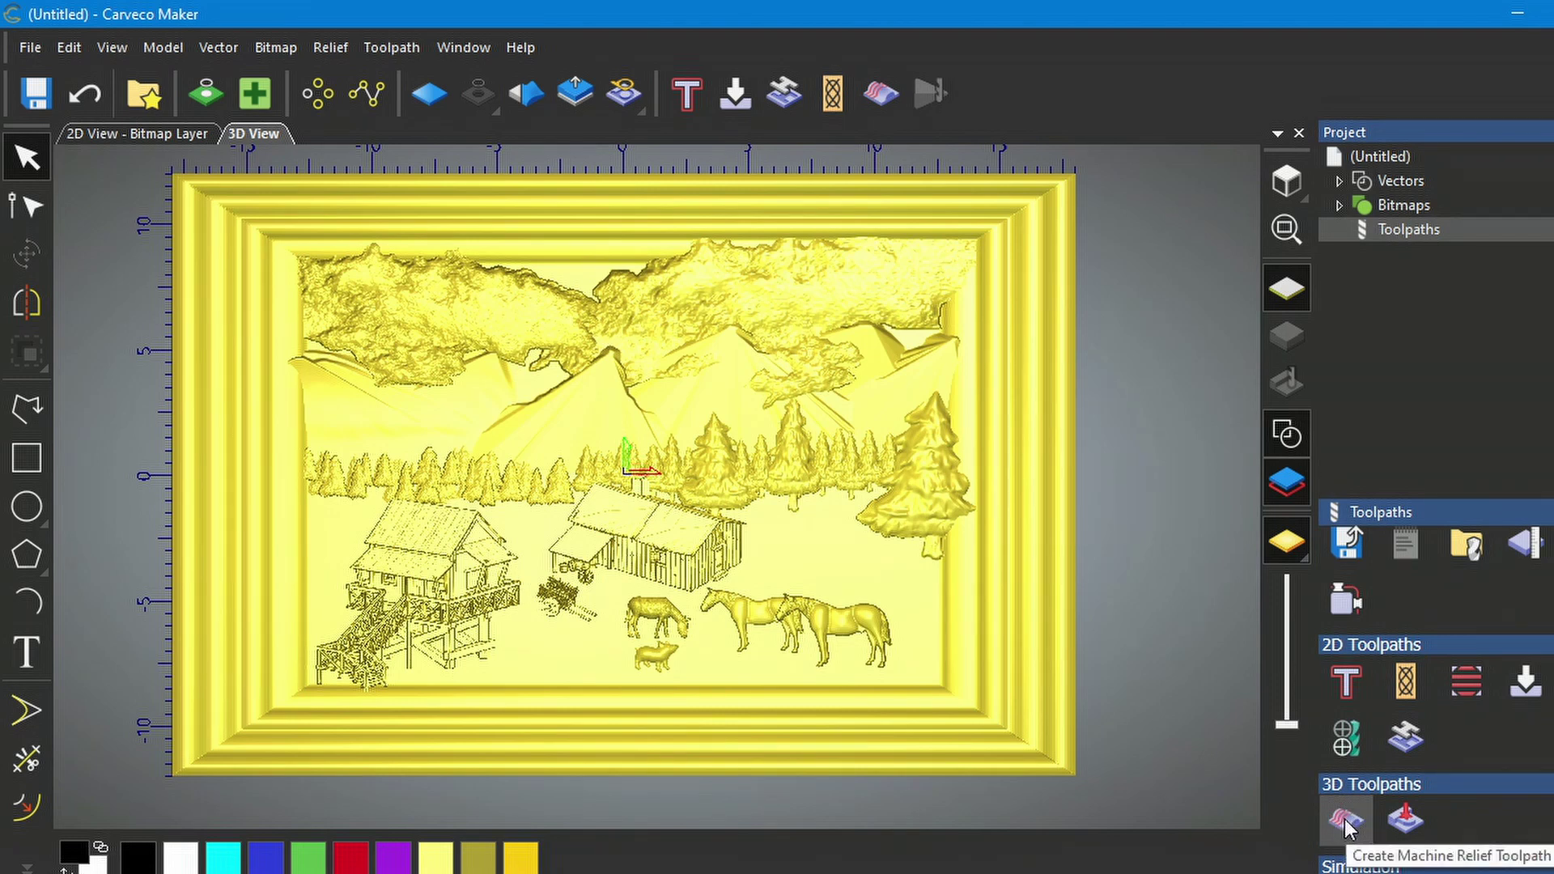
pyautogui.click(1347, 822)
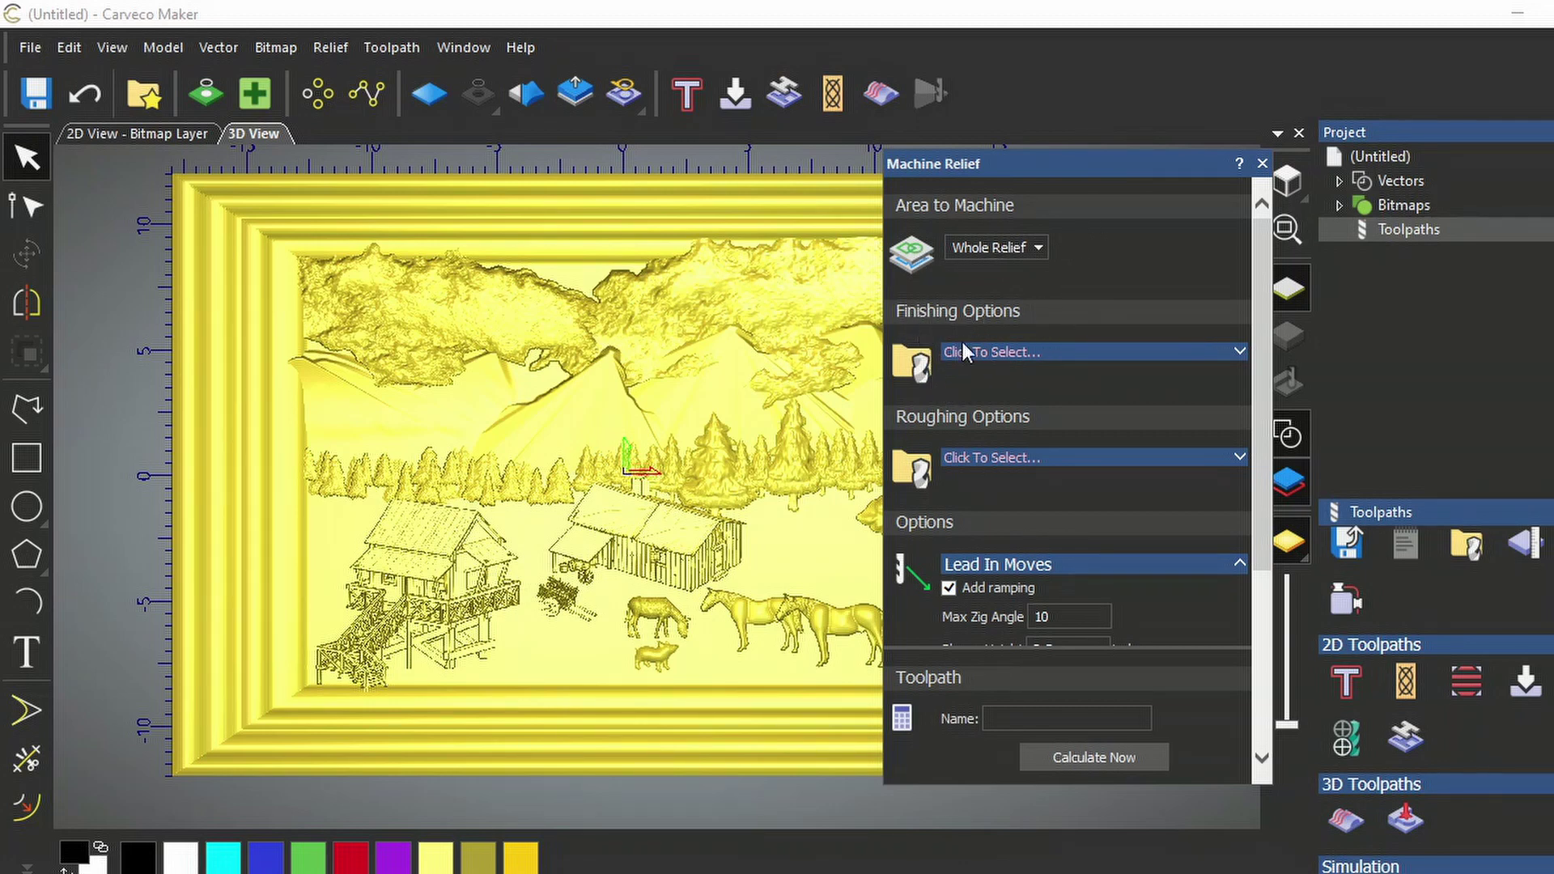
# Step: Duplicate the 1/2 inch end mill in the inch Wood or Plastic roughing tools while choosing the roughing tool
pyautogui.click(1242, 455)
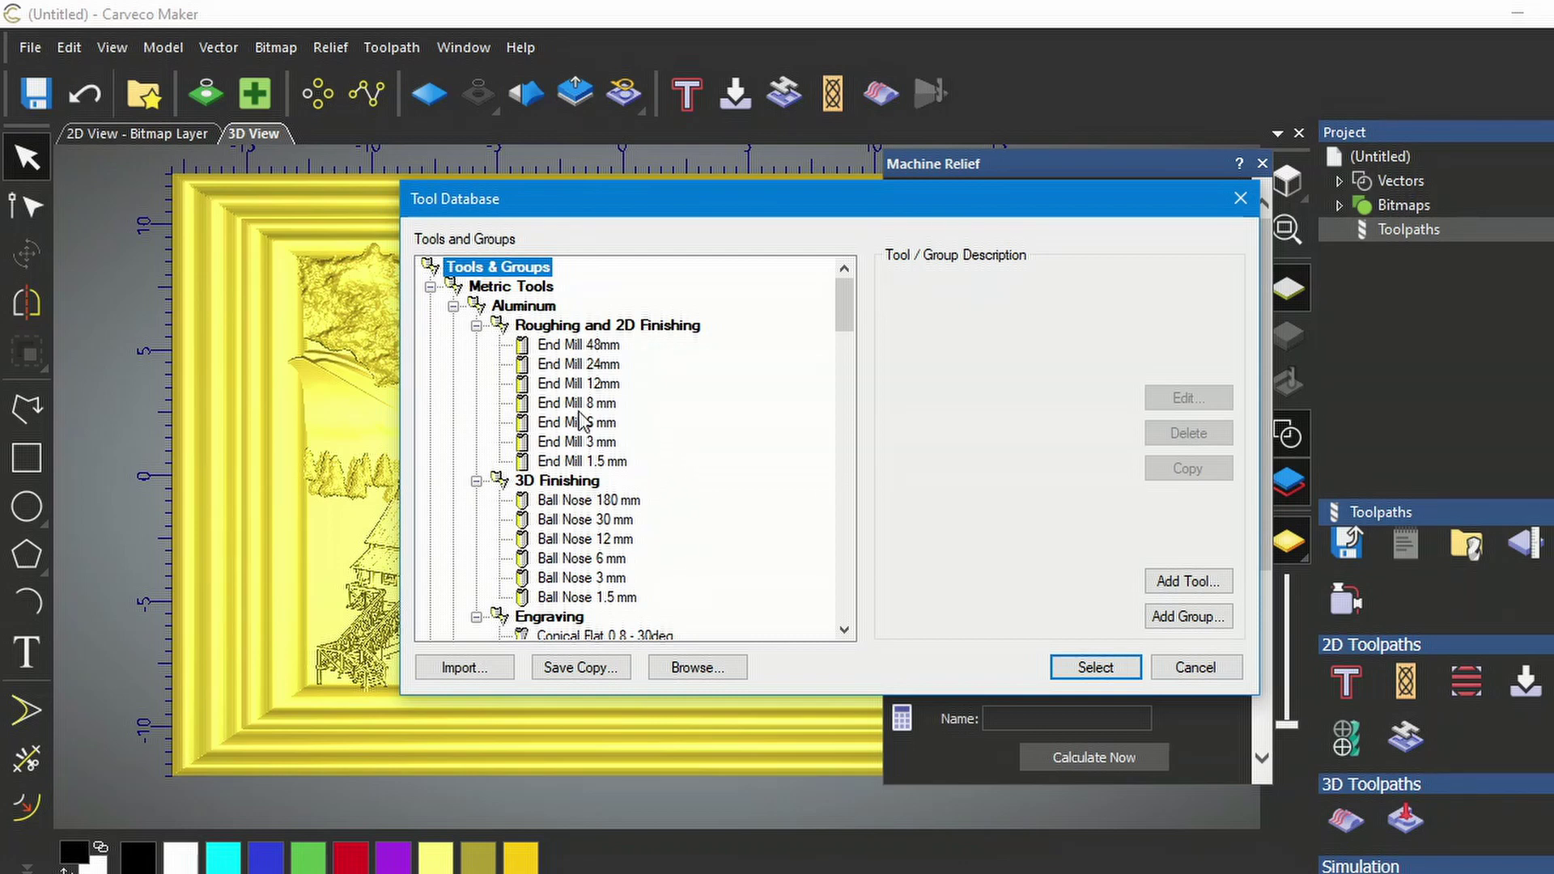
pyautogui.scroll(-1, 653, 437)
pyautogui.scroll(-4, 657, 445)
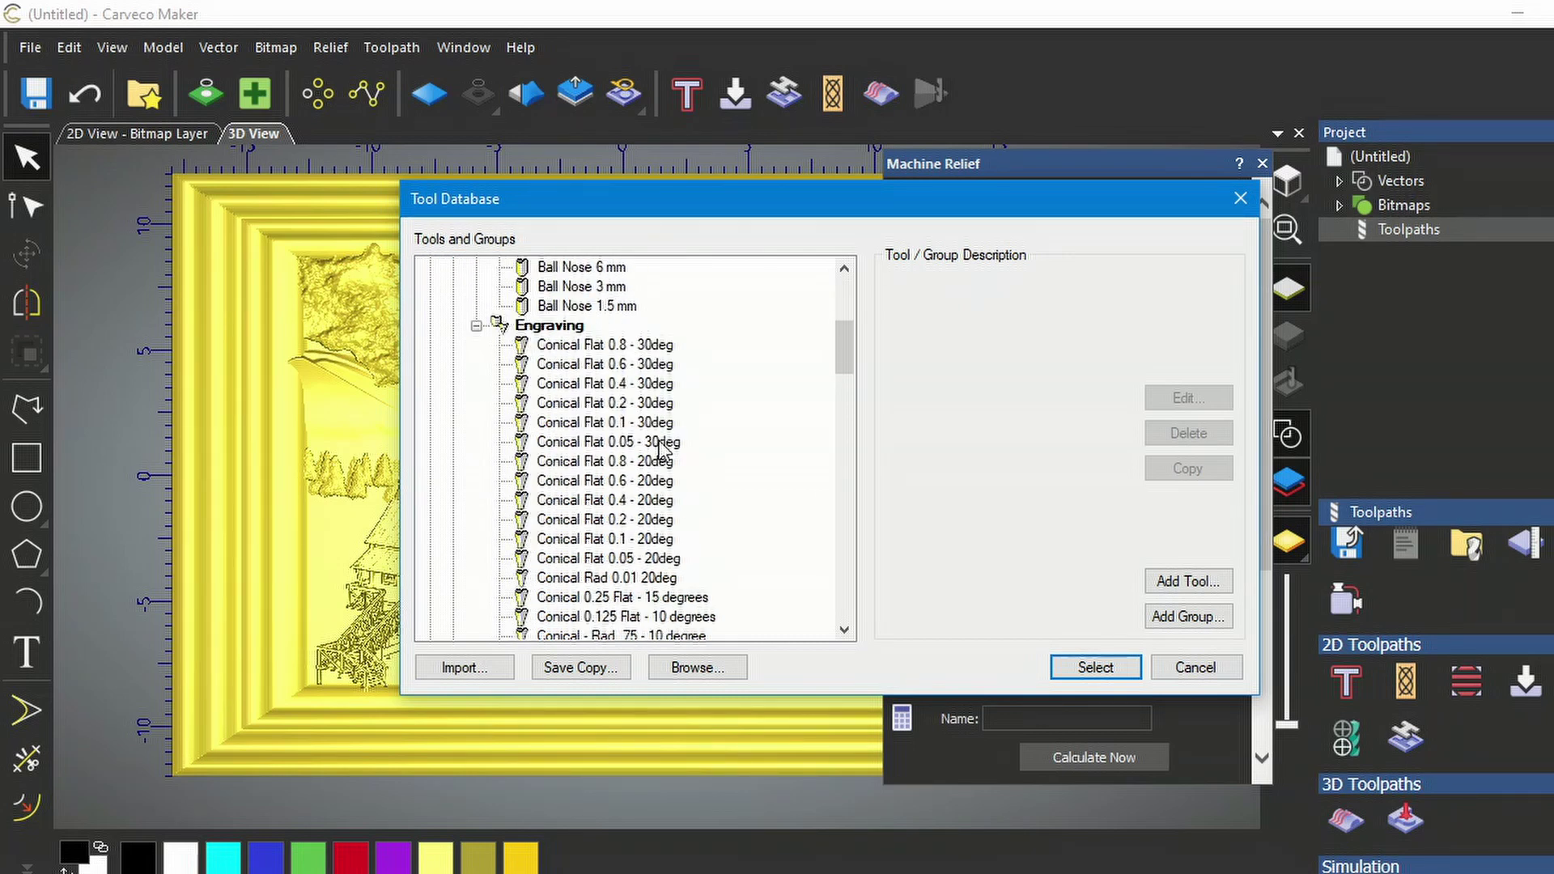
pyautogui.scroll(-5, 660, 448)
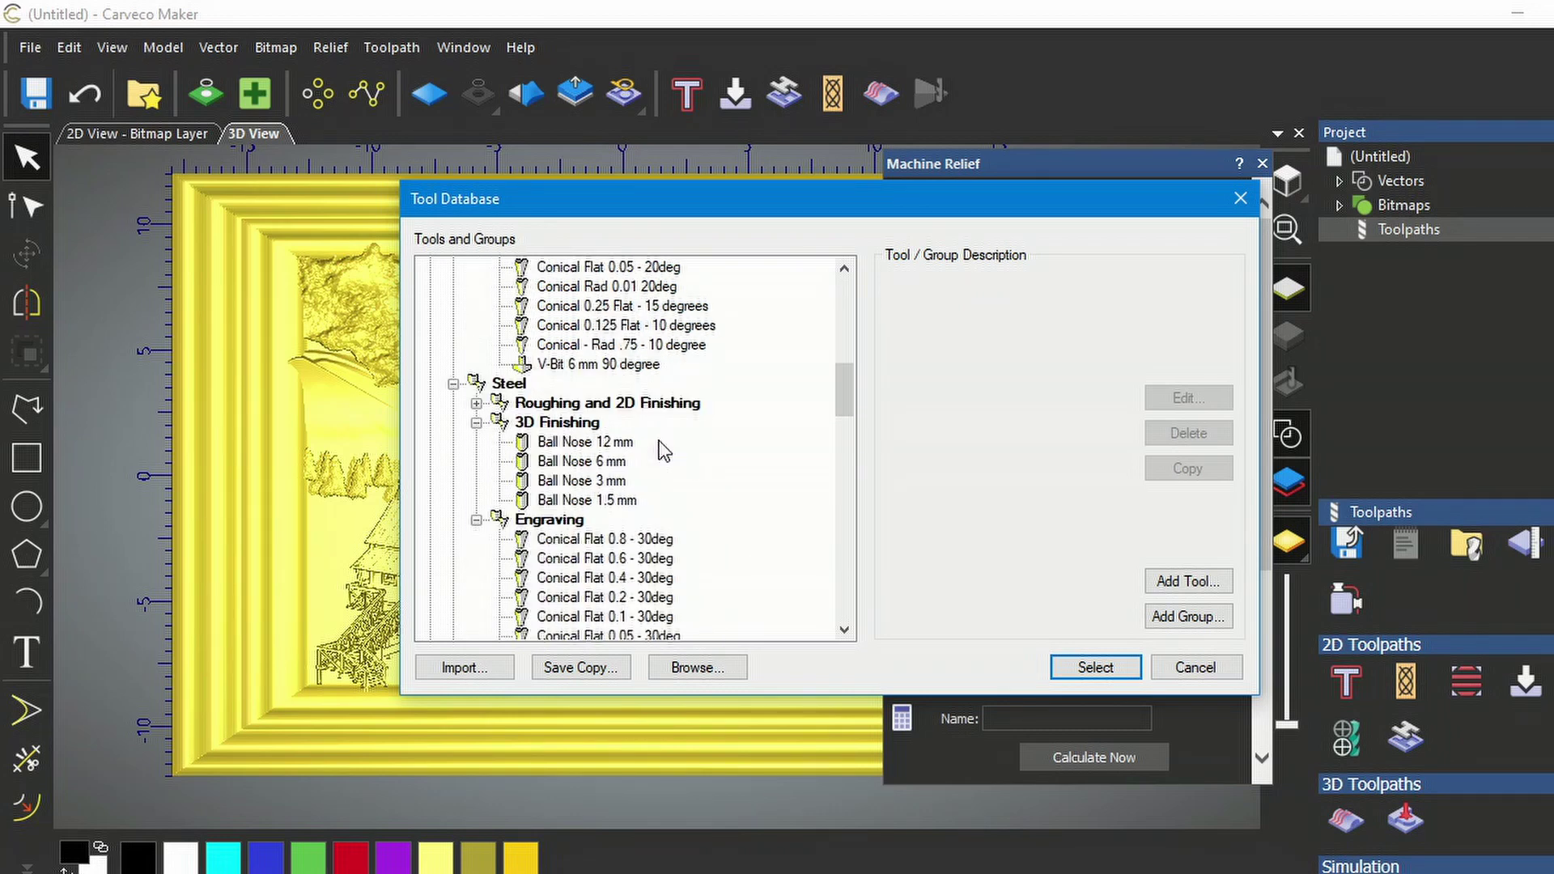
pyautogui.scroll(-6, 661, 442)
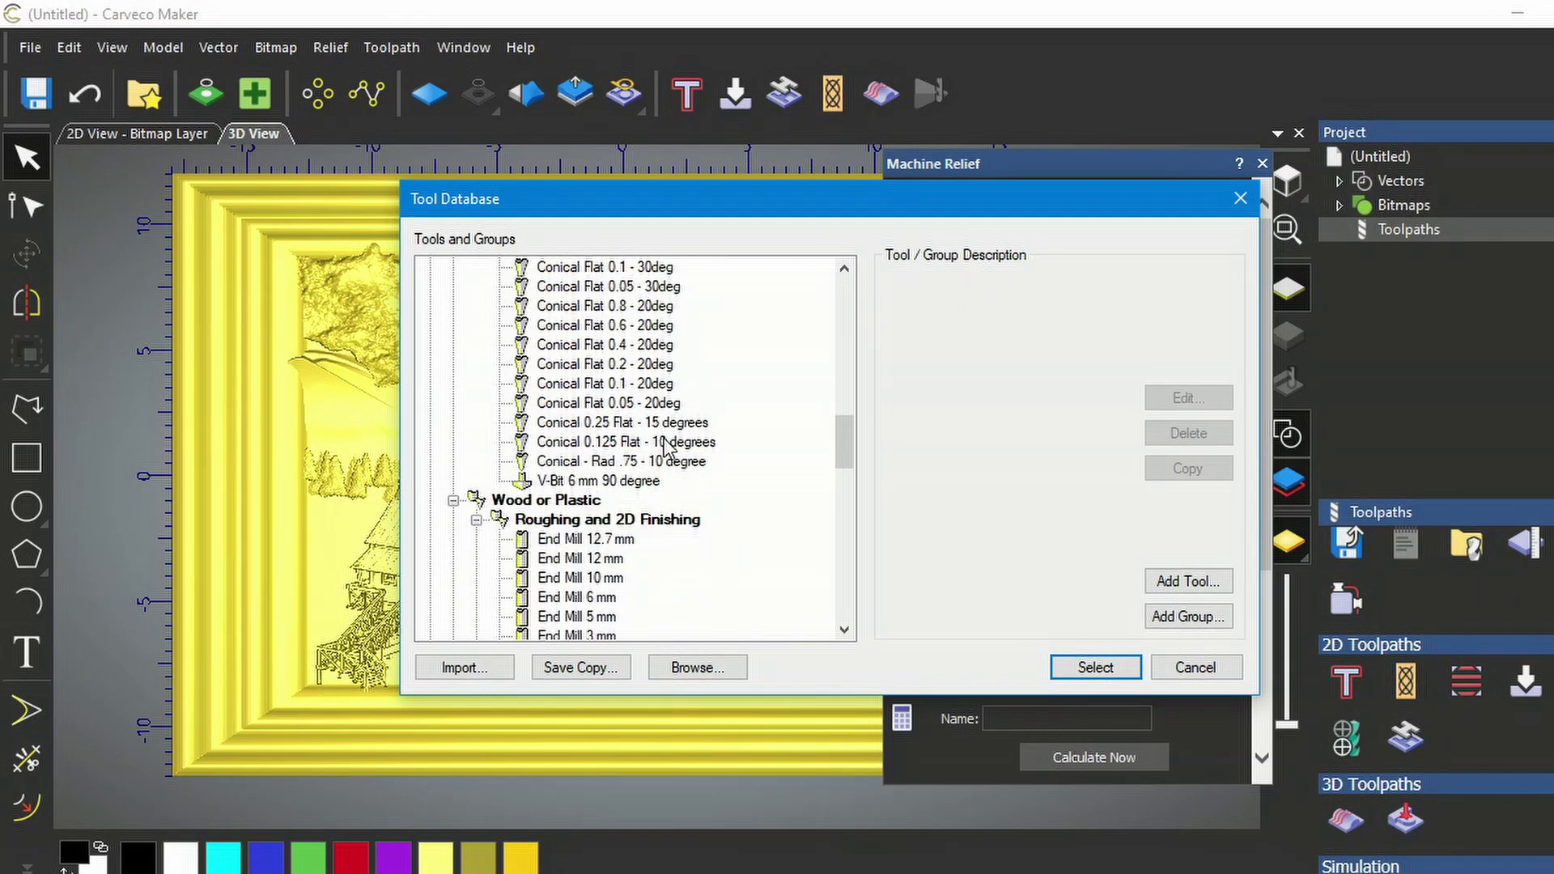
pyautogui.scroll(-6, 665, 446)
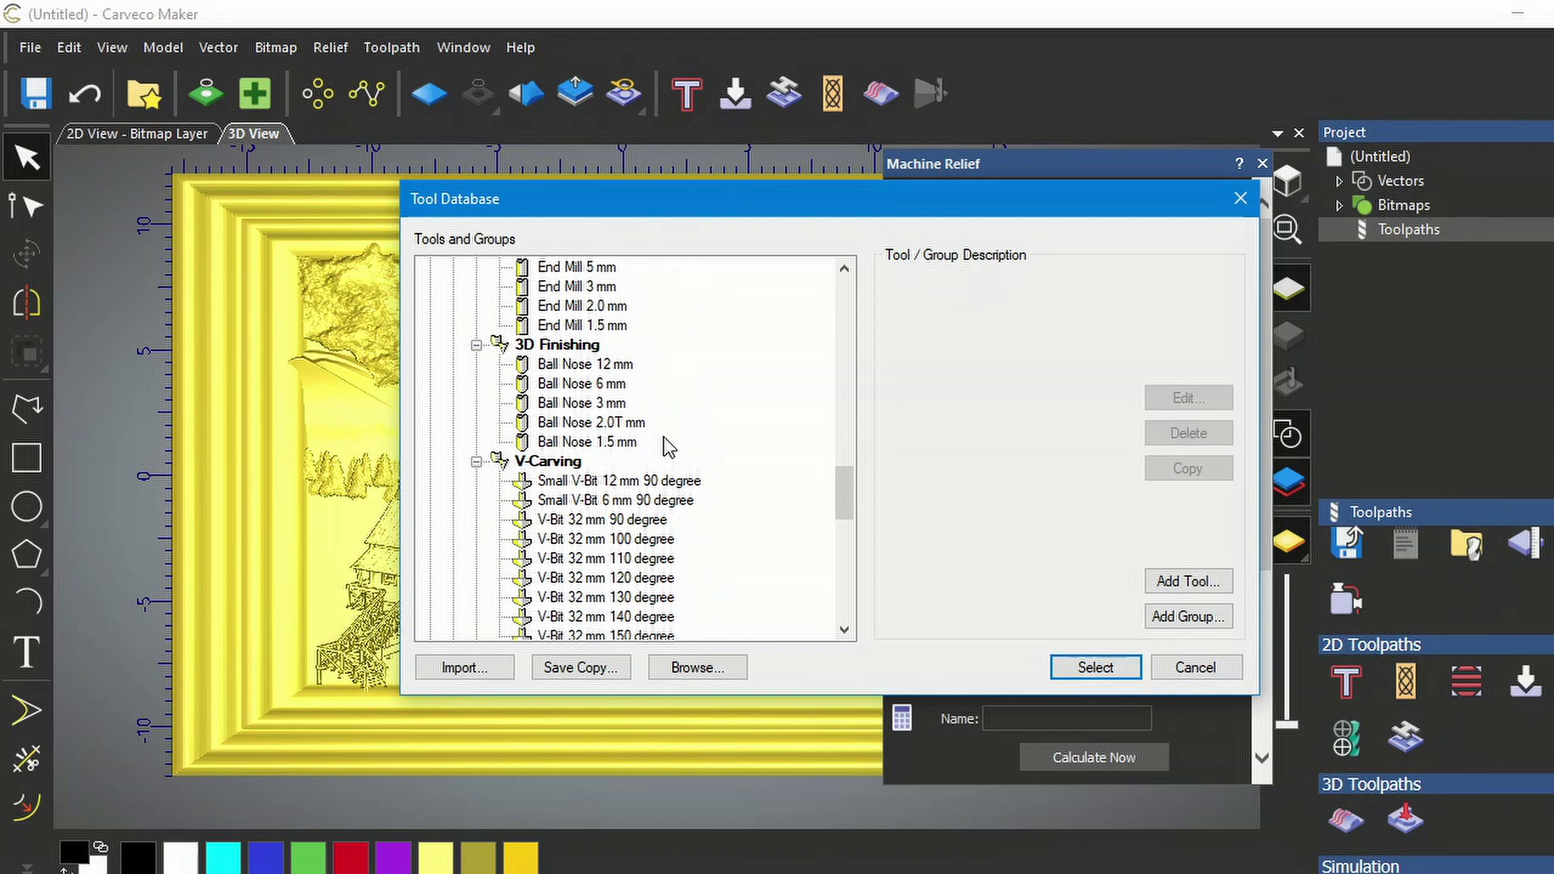
pyautogui.scroll(-7, 665, 441)
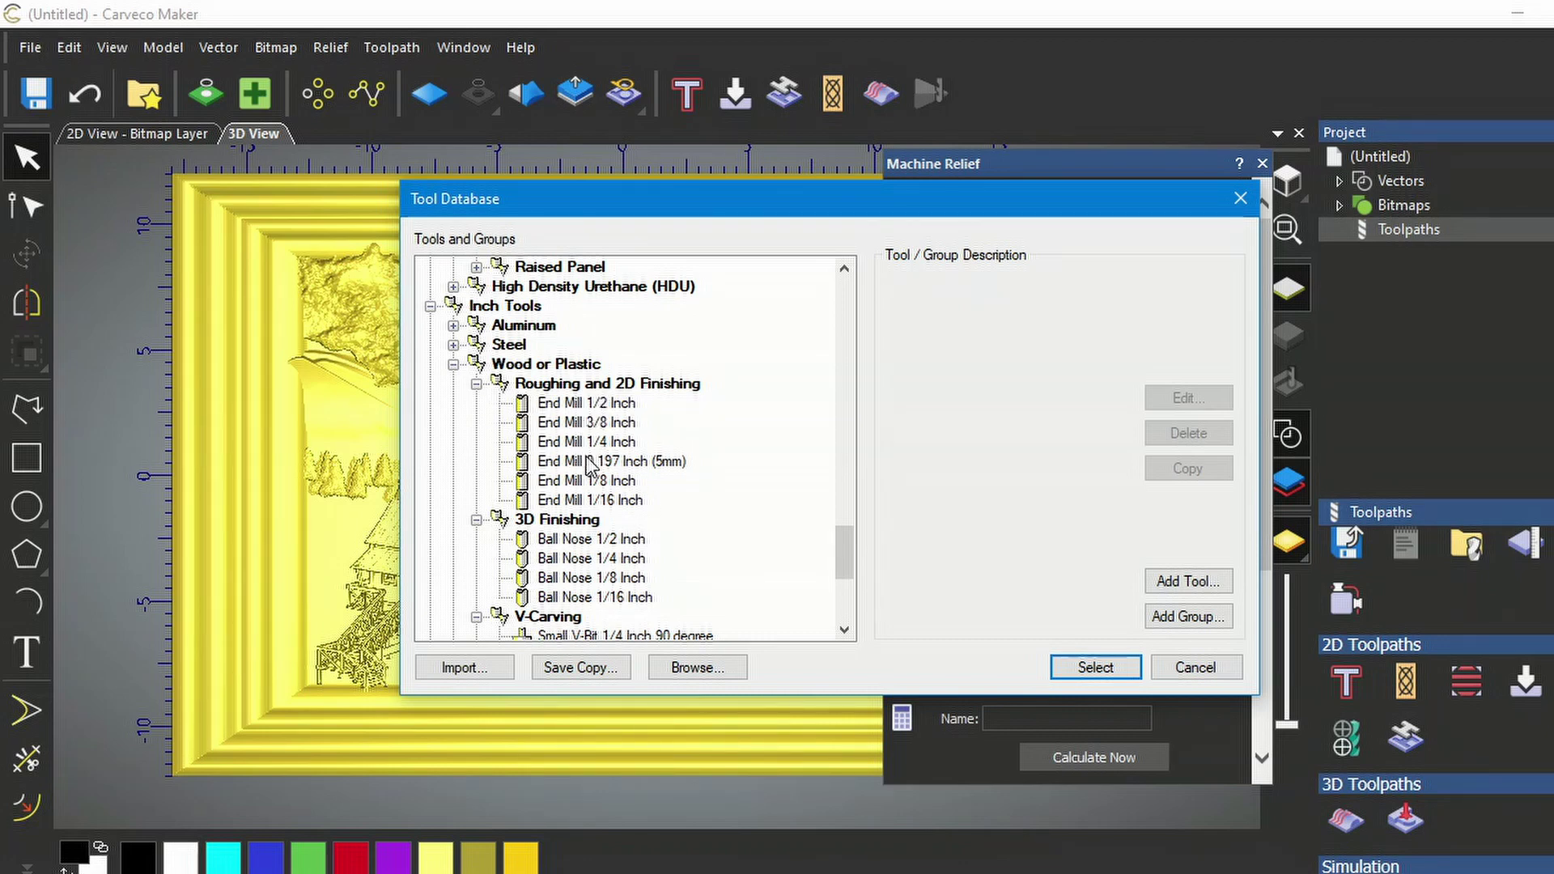
pyautogui.scroll(-1, 614, 468)
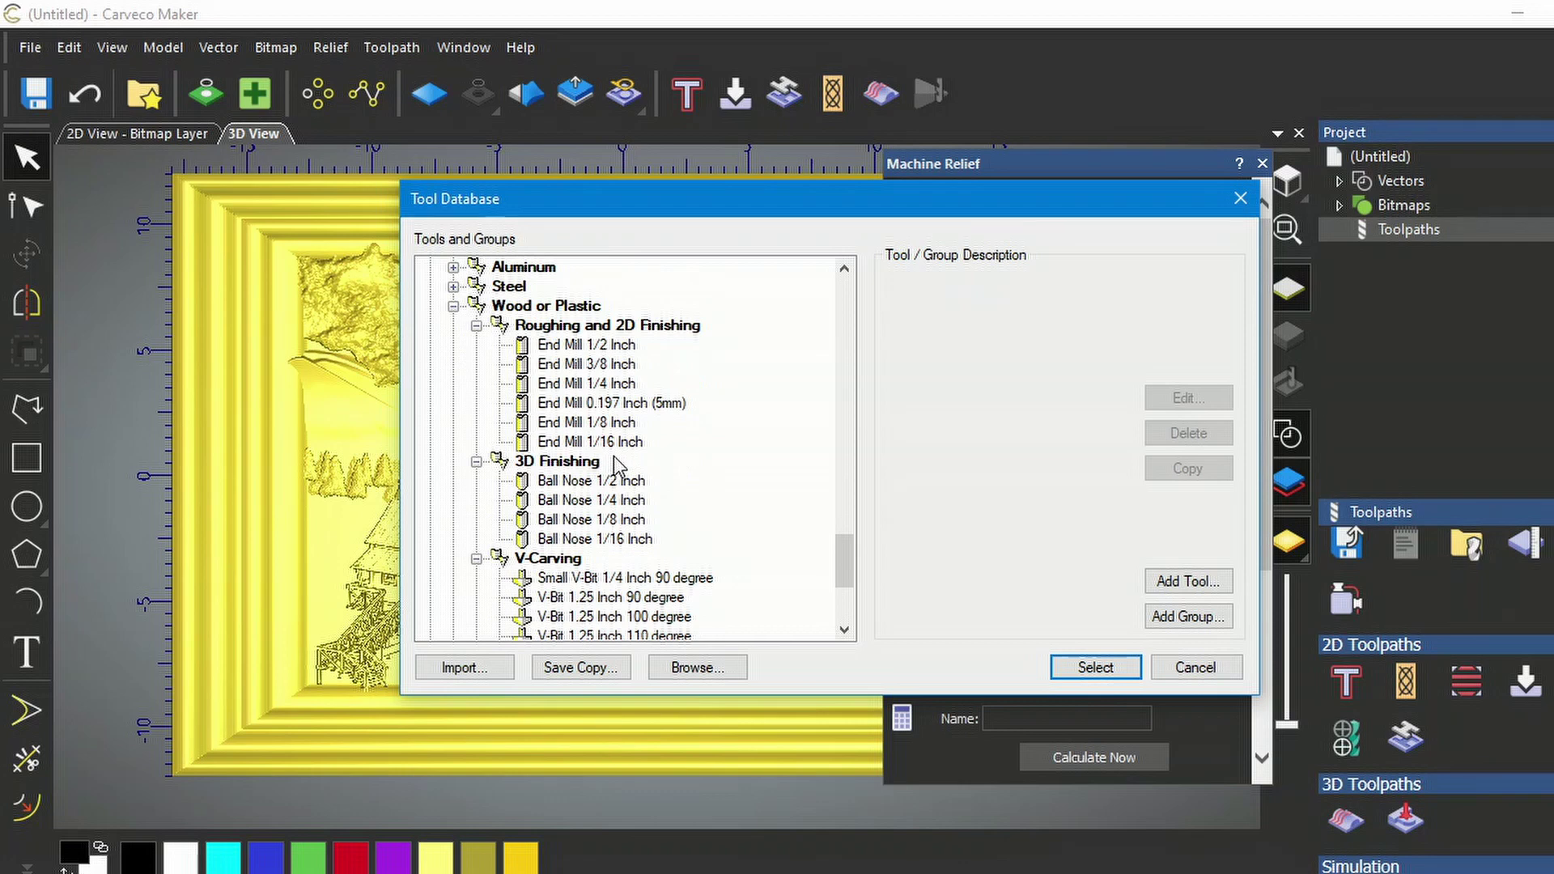
pyautogui.scroll(-1, 615, 466)
pyautogui.scroll(1, 624, 466)
pyautogui.scroll(1, 623, 466)
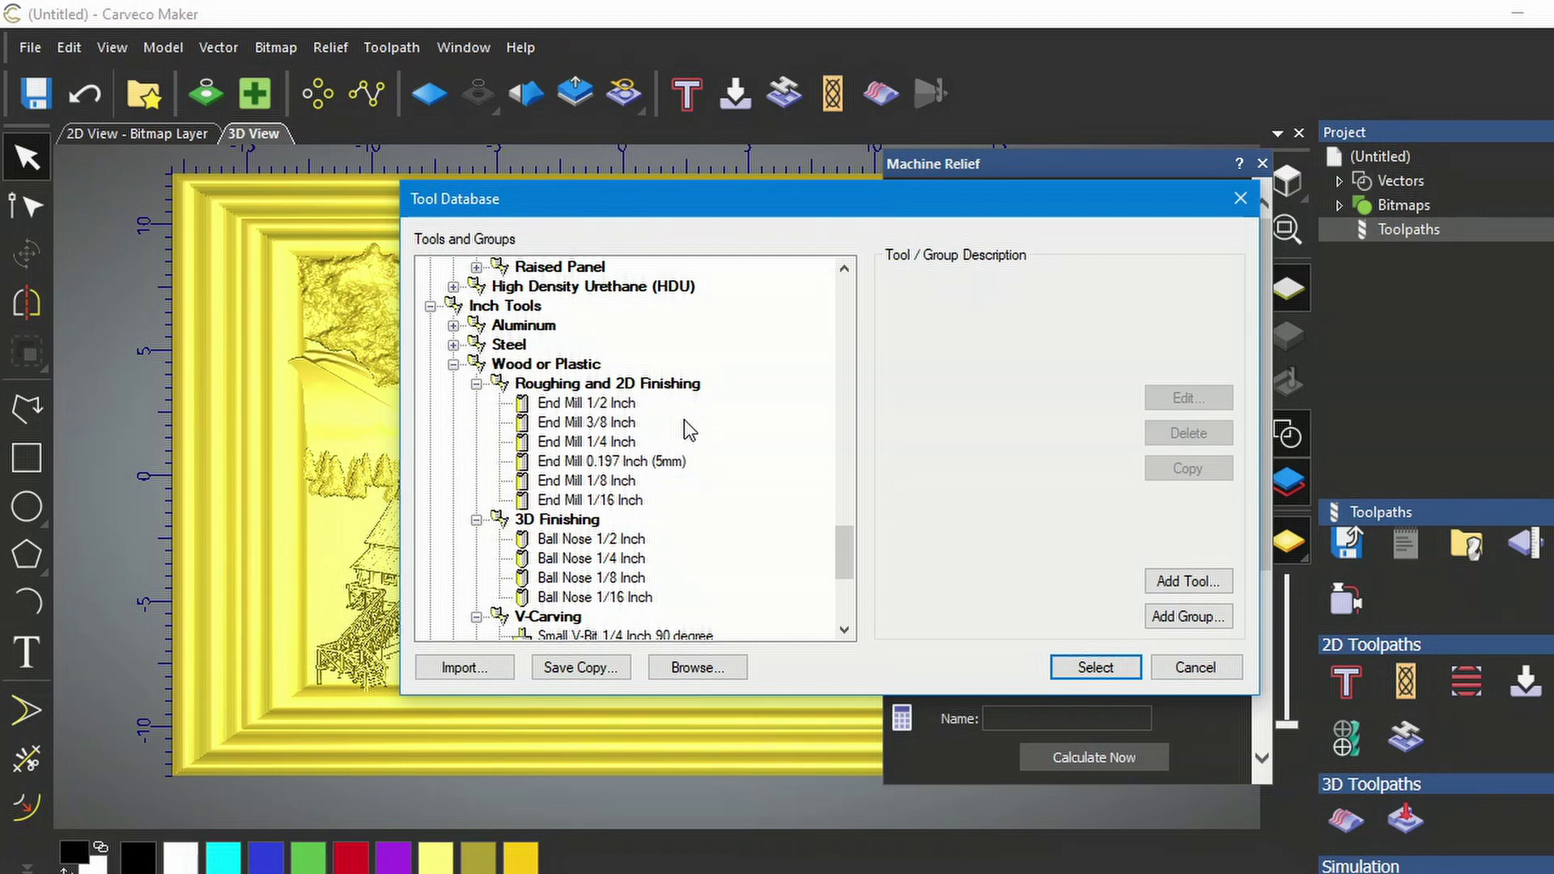
pyautogui.click(575, 402)
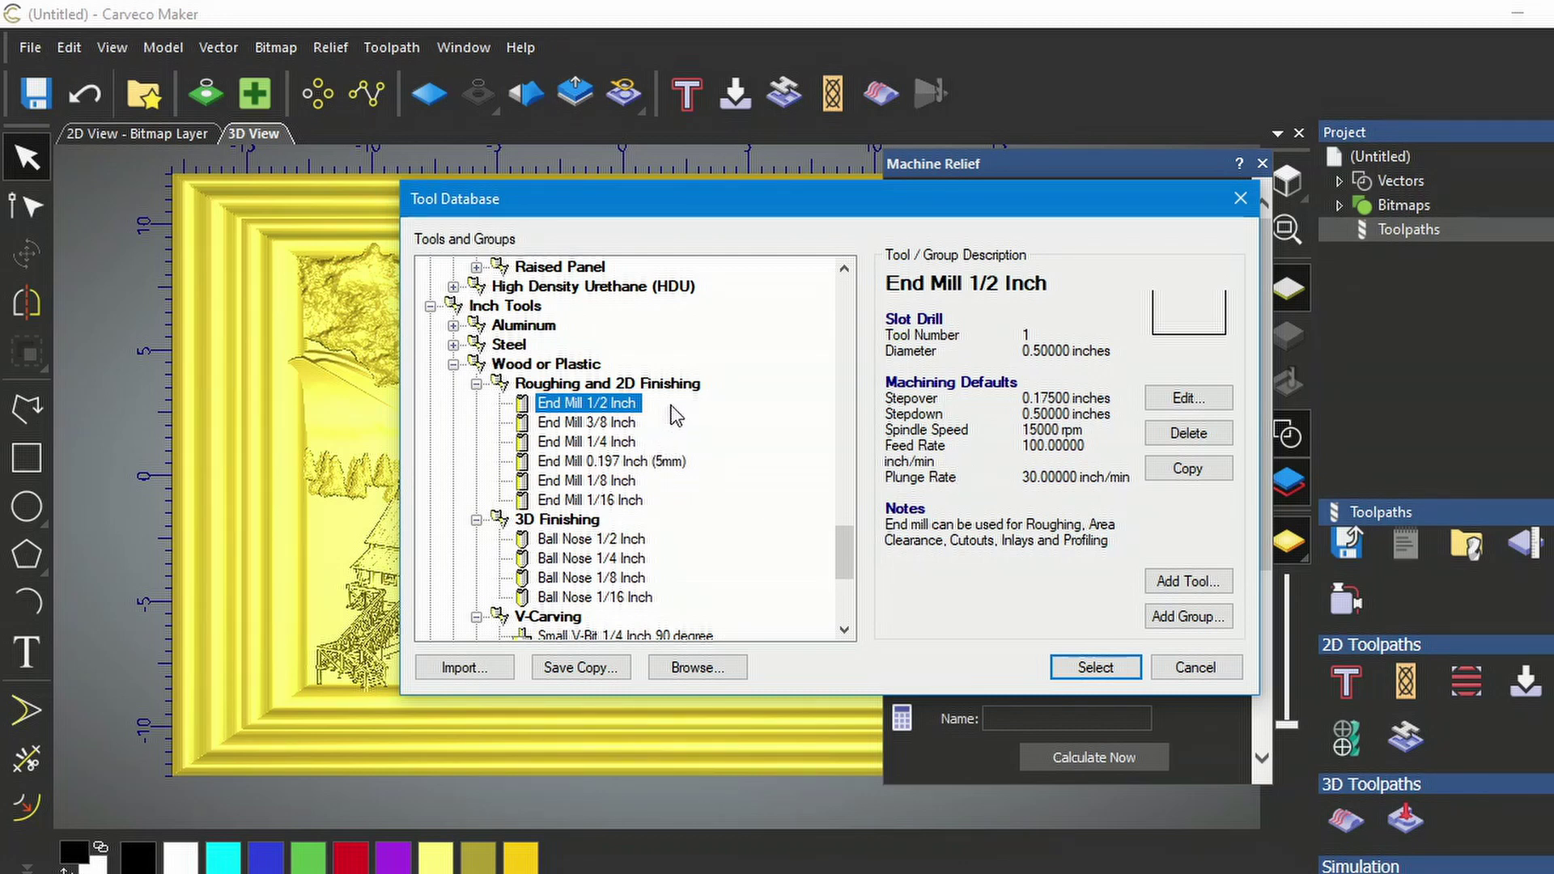
pyautogui.click(1194, 471)
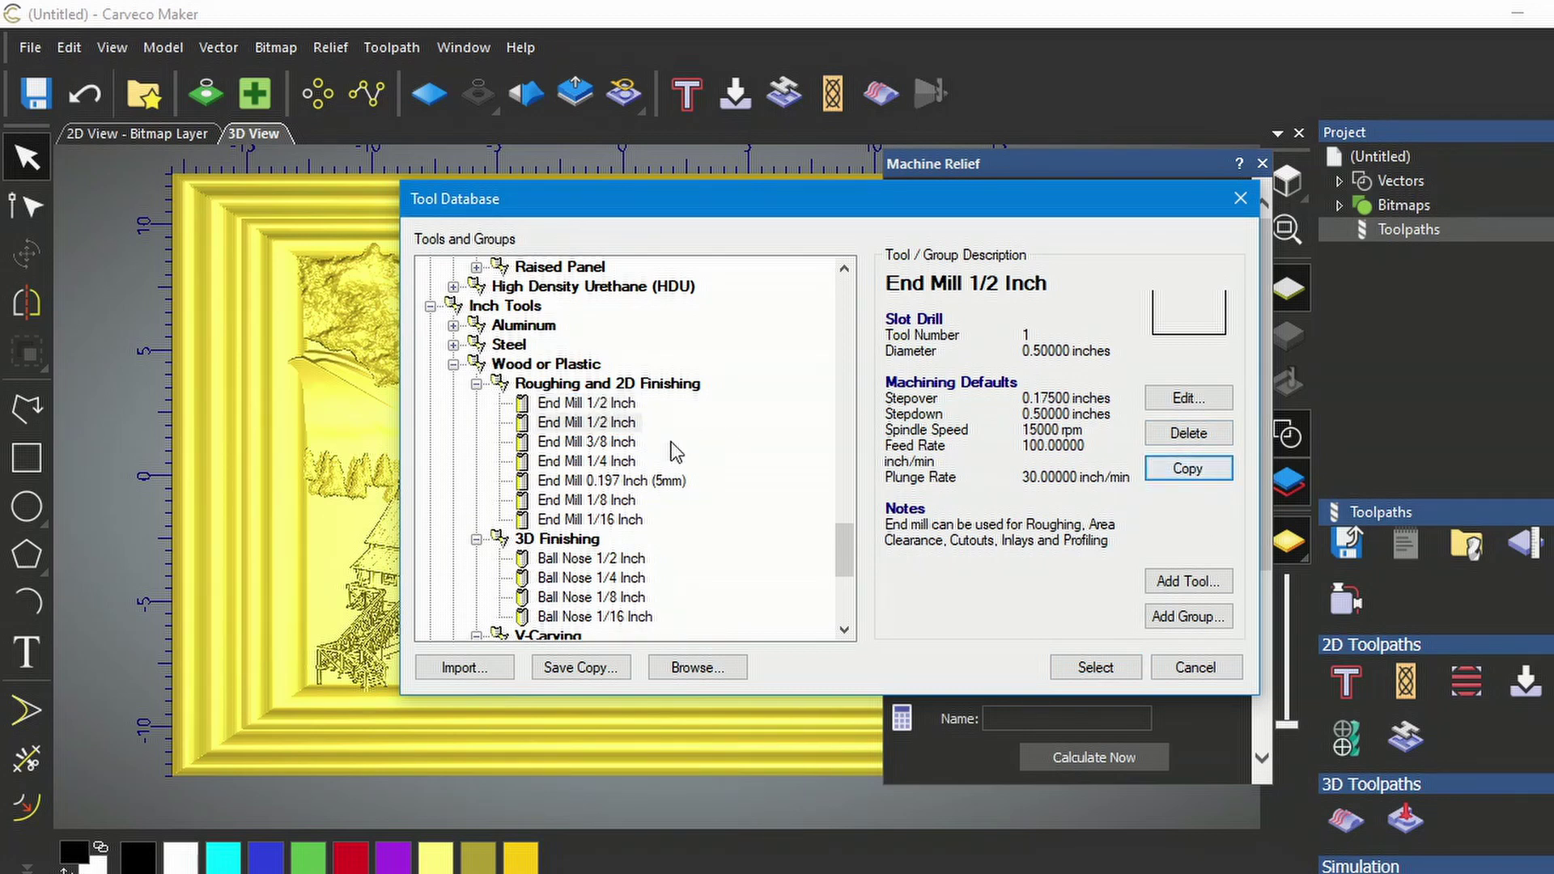
# Step: Edit one of the two 1/2 inch end mills and rename it "End Mill 1 Inch"
pyautogui.click(591, 404)
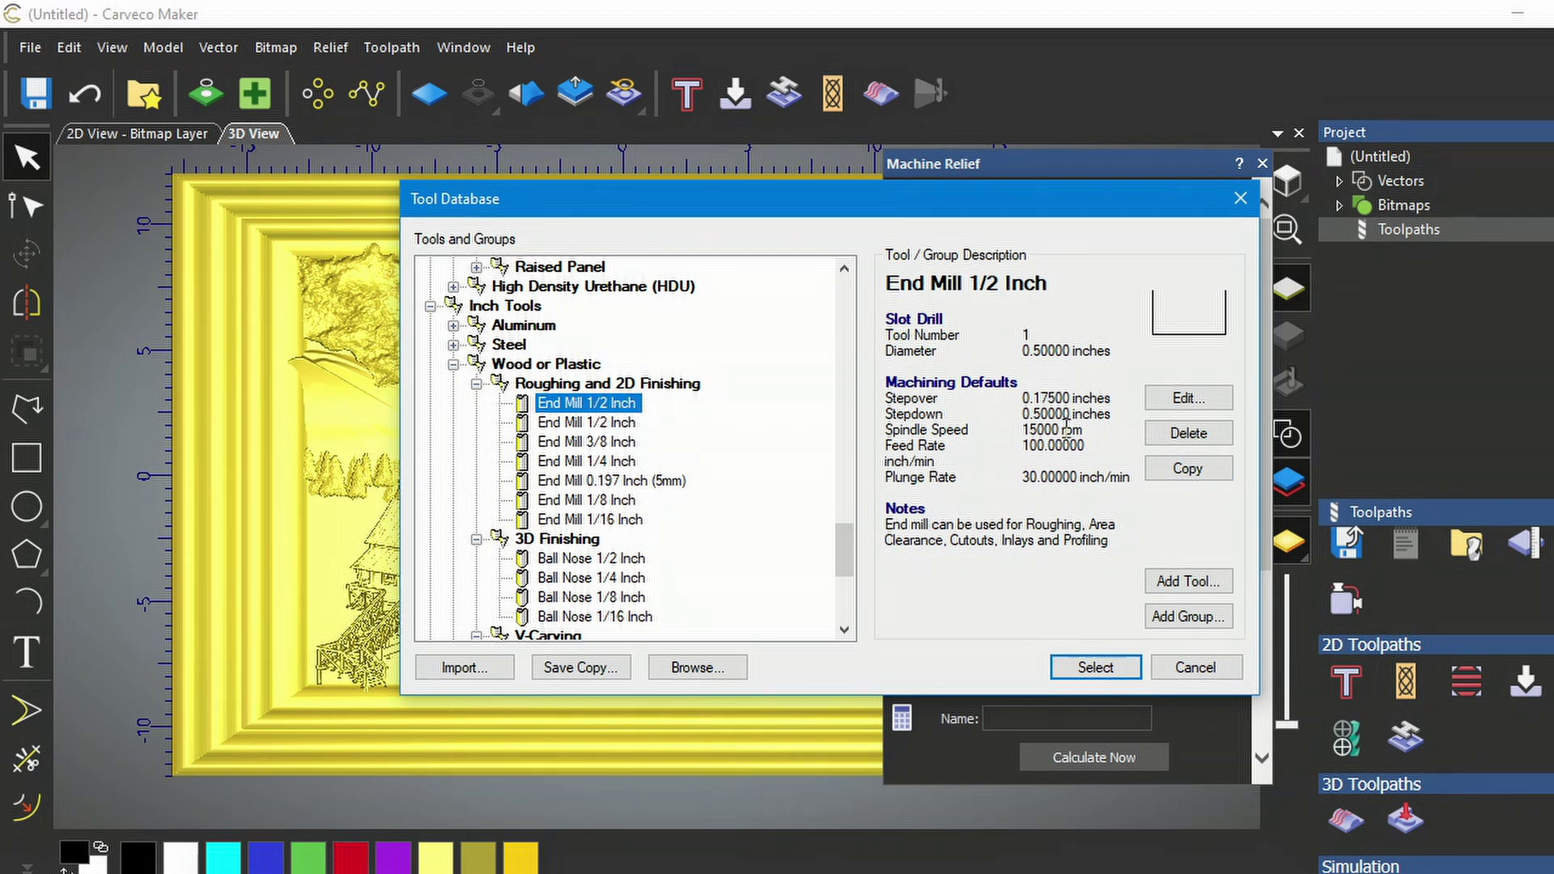
pyautogui.click(1189, 398)
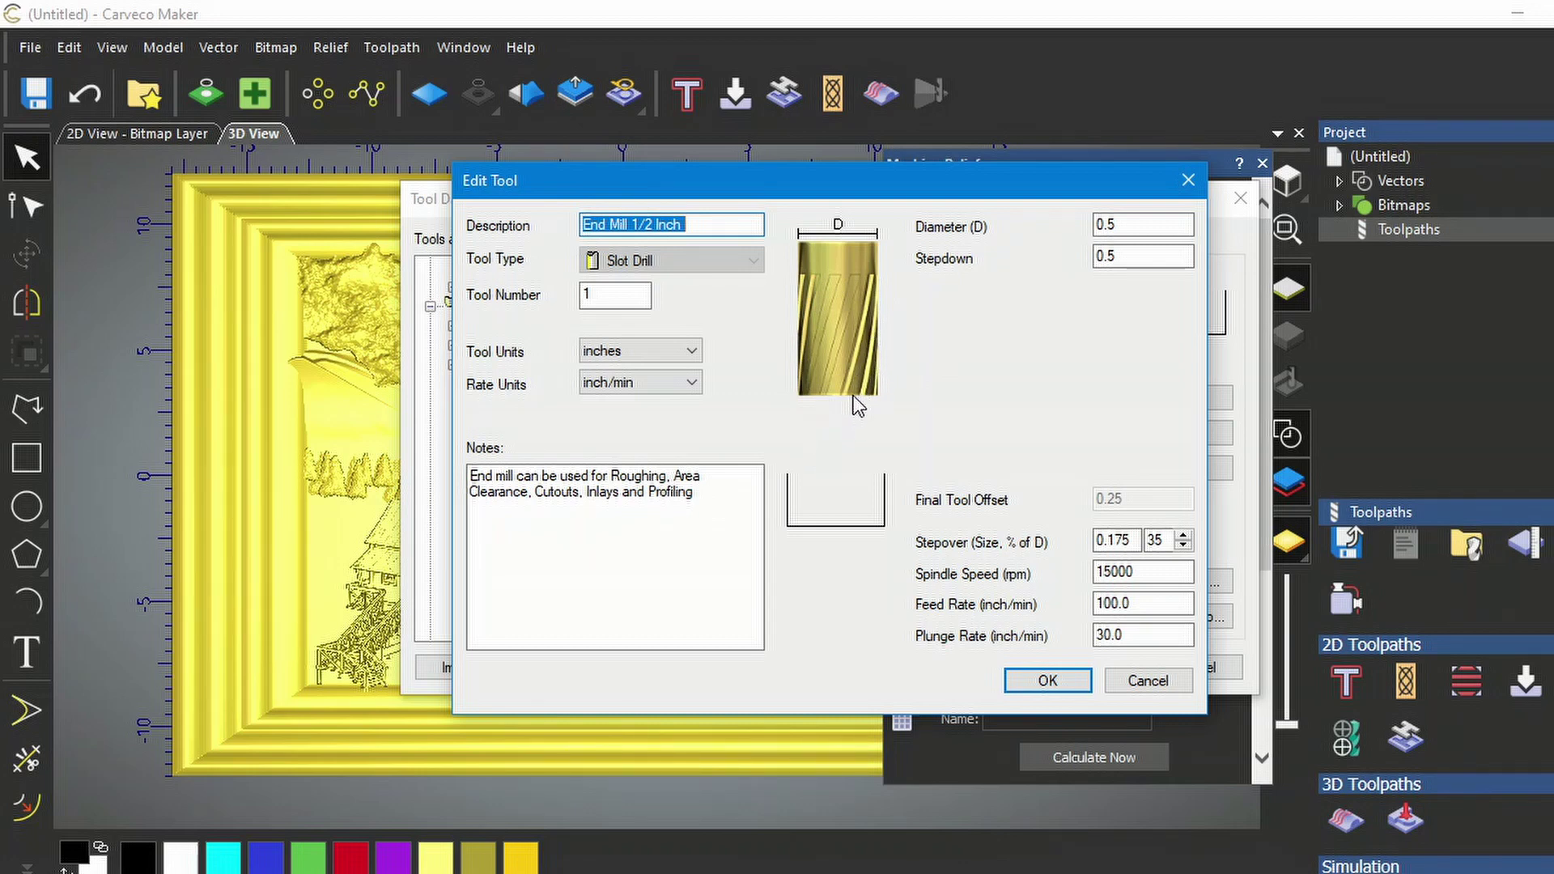
pyautogui.click(648, 224)
pyautogui.moveTo(647, 224); pyautogui.dragTo(643, 222)
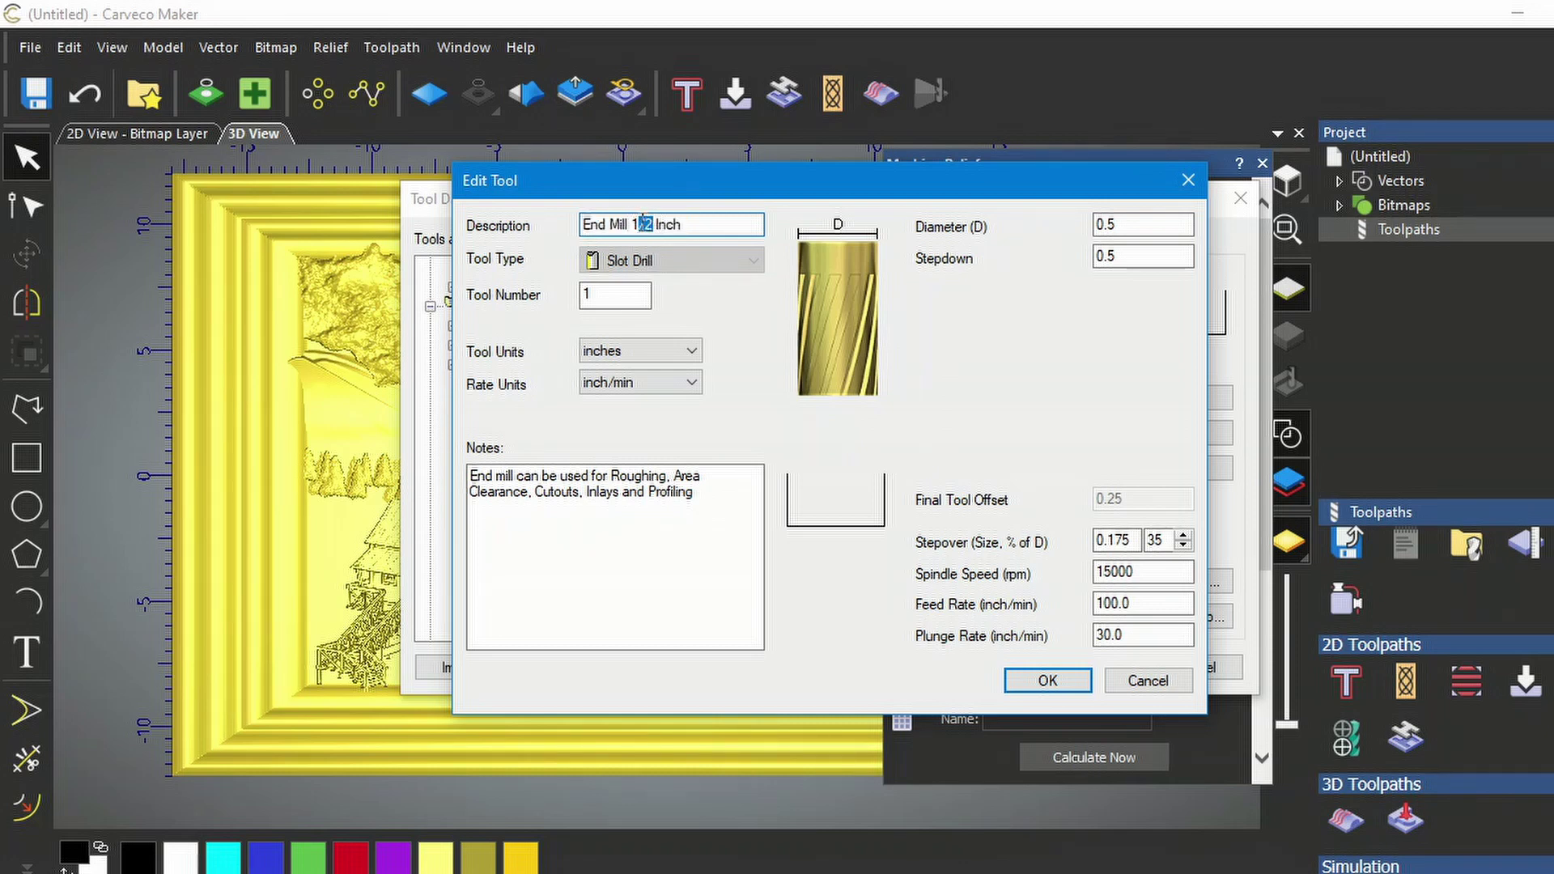
pyautogui.press('BackSpace')
# Step: Set the tool's diameter to 1.0 inch and its stepdown to 0.25 inch, and save the tool
pyautogui.moveTo(1125, 227); pyautogui.dragTo(1090, 227)
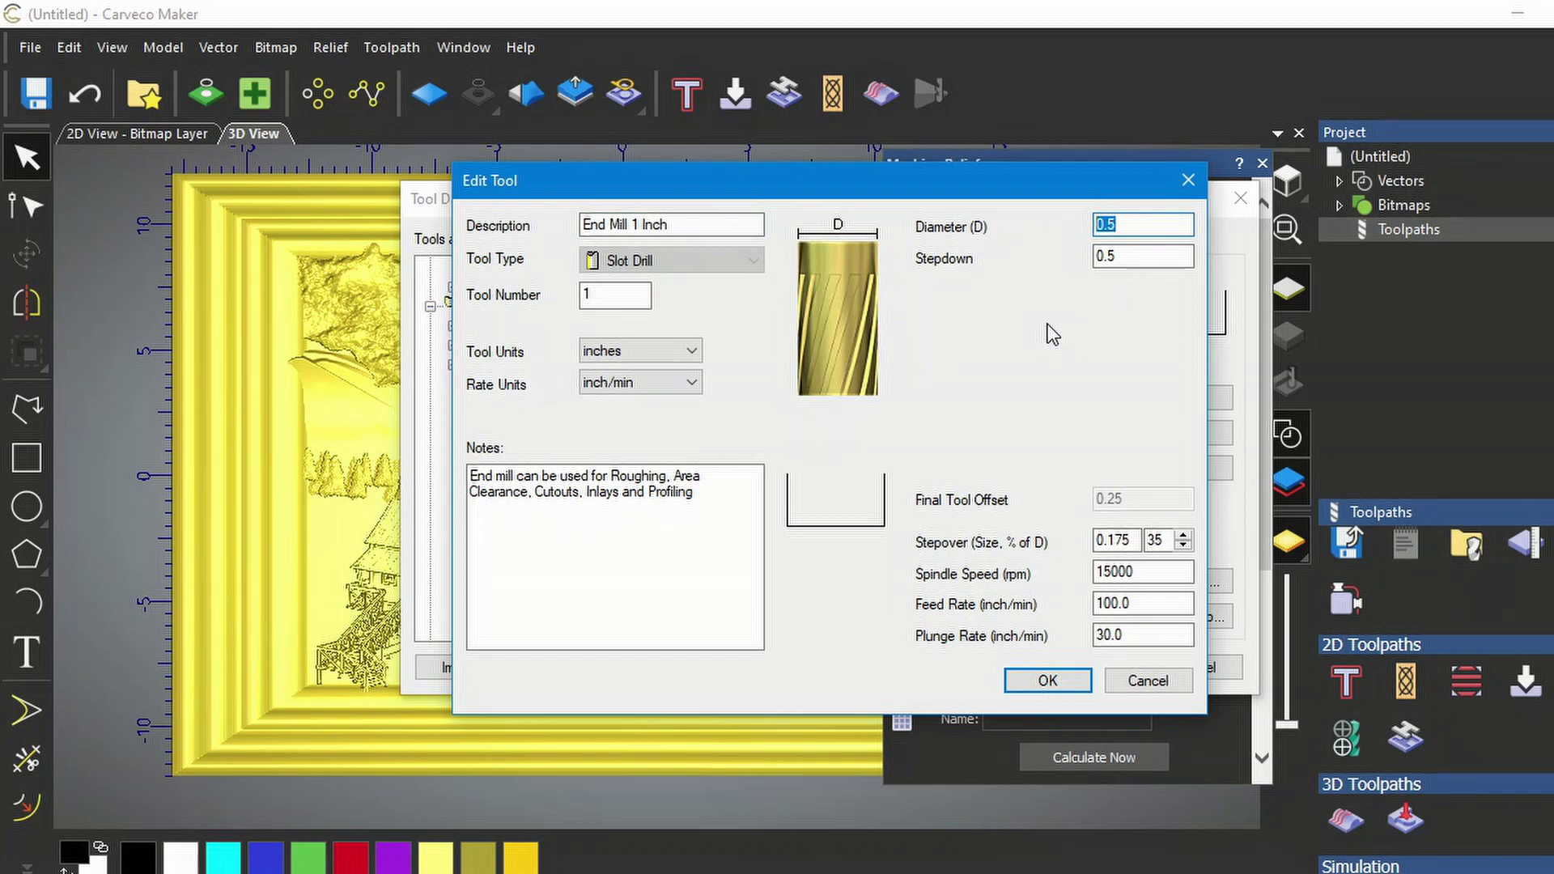
pyautogui.write('1.0')
pyautogui.click(1120, 254)
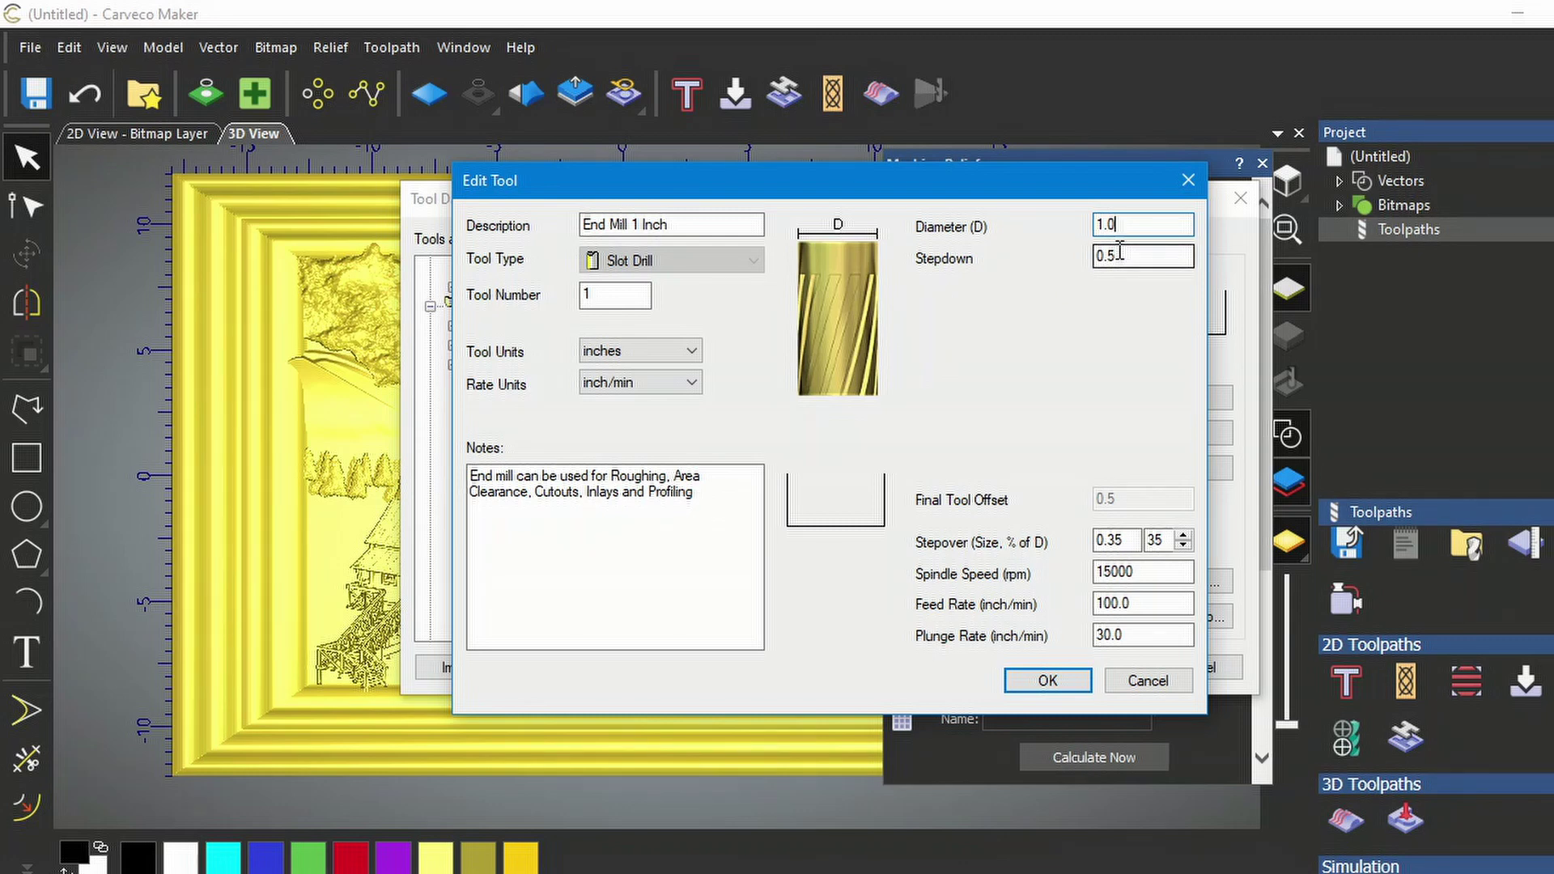
pyautogui.moveTo(1123, 256); pyautogui.dragTo(1109, 256)
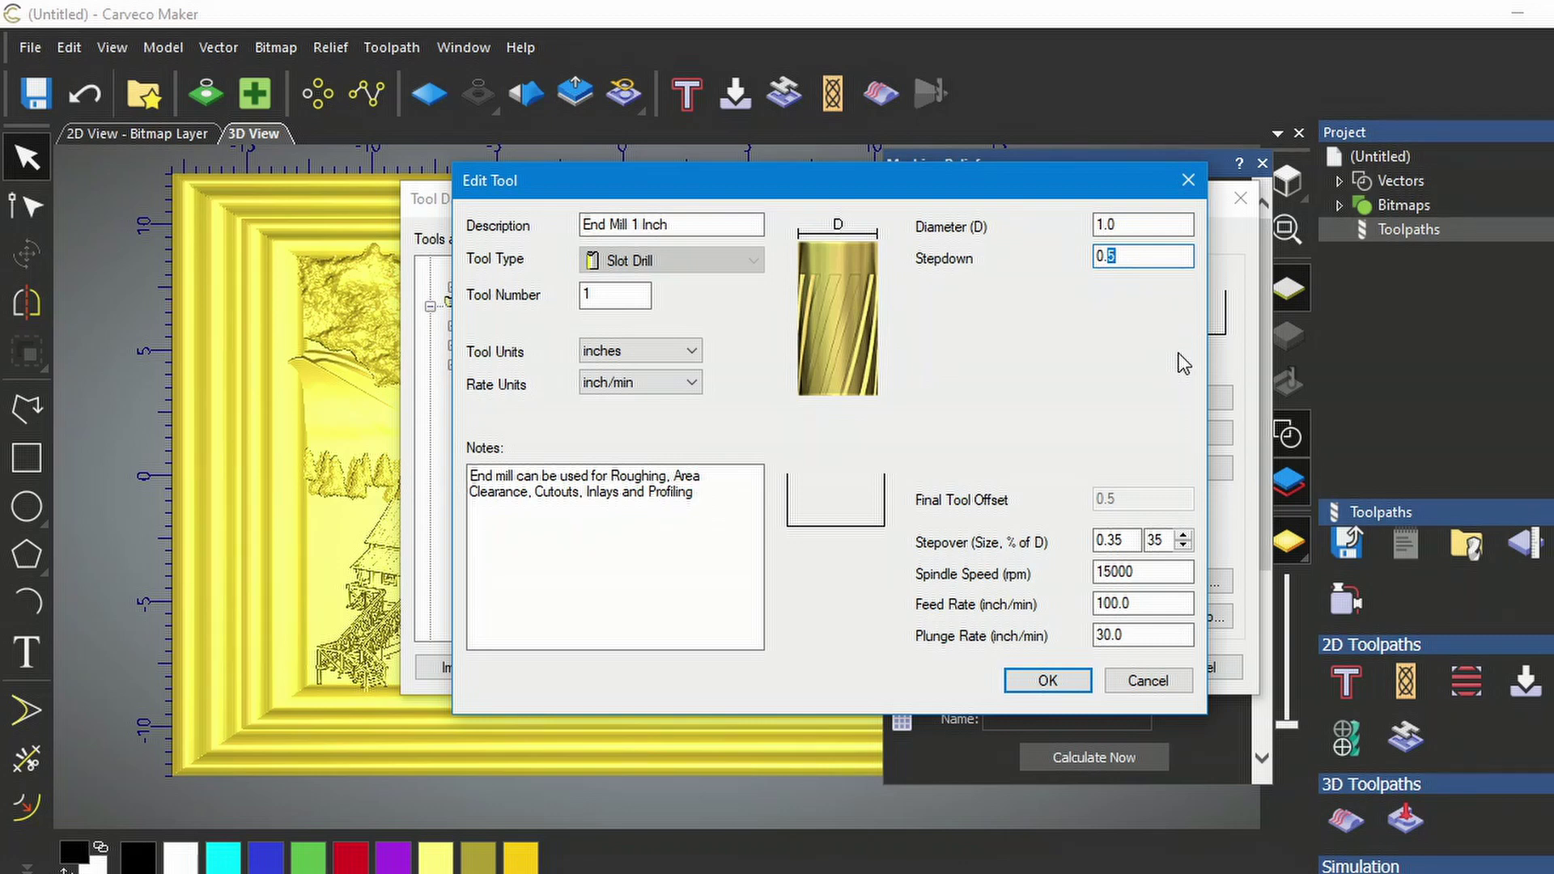
pyautogui.write('25')
pyautogui.click(1053, 683)
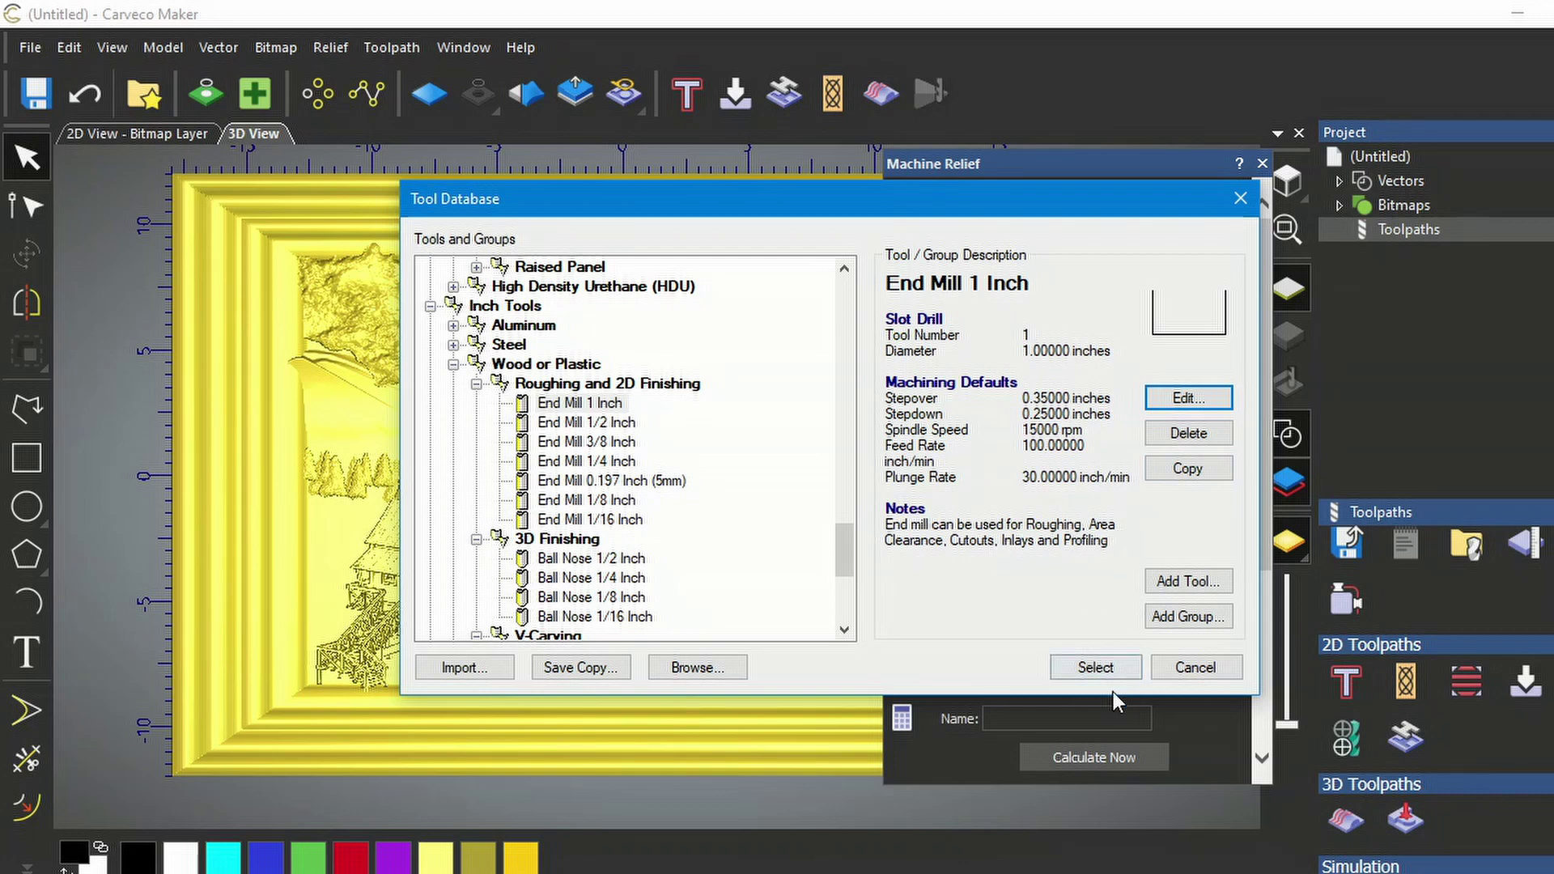
# Step: Assign End Mill 1 Inch as the roughing tool and expand its cutting parameters
pyautogui.click(1097, 669)
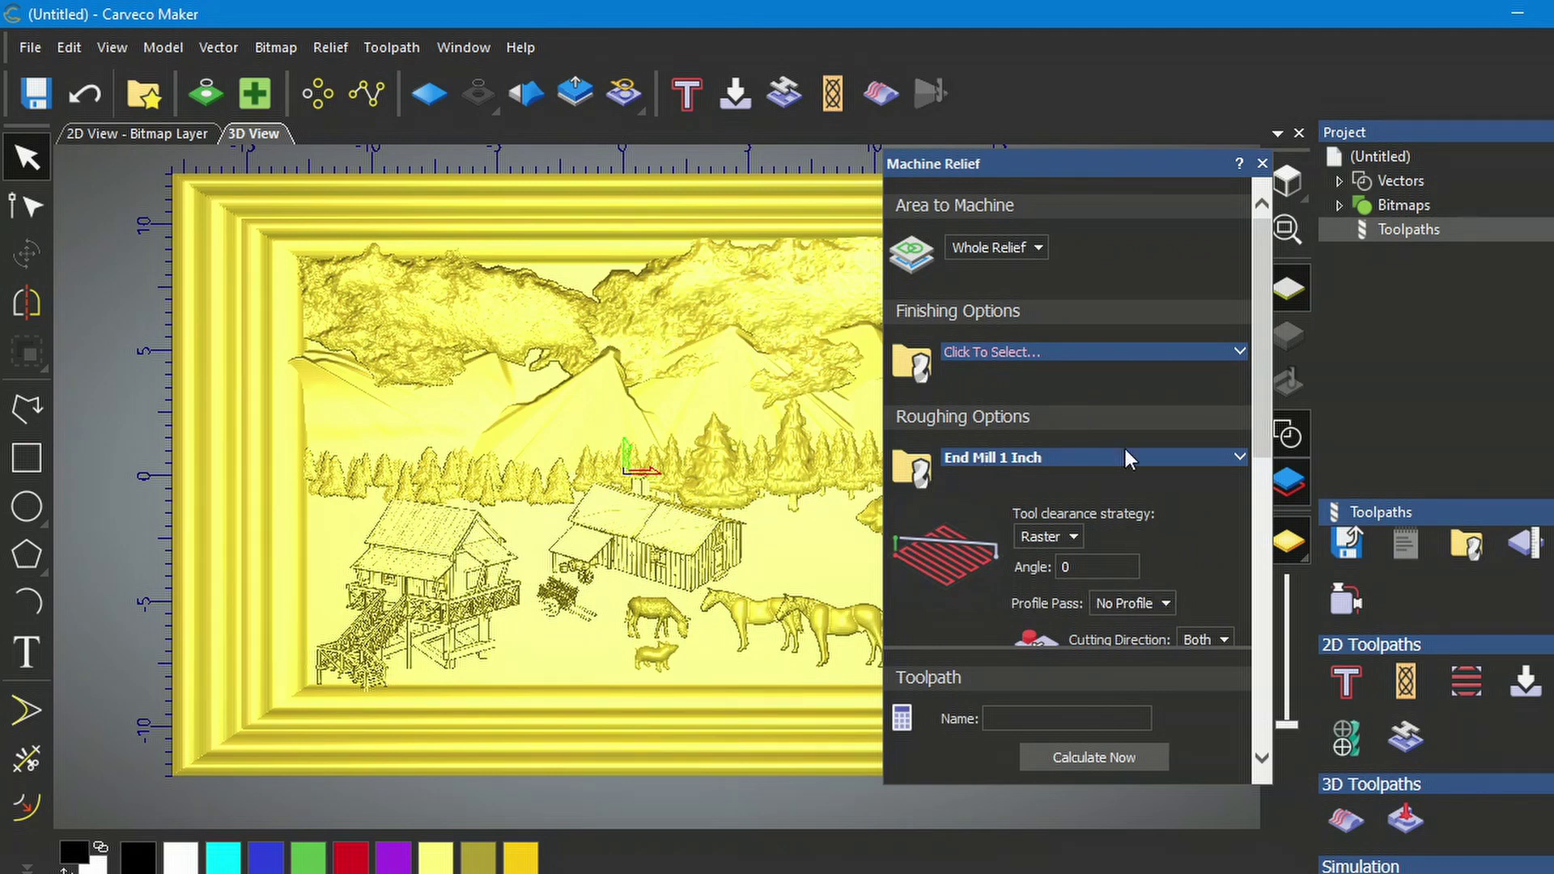
pyautogui.click(1241, 458)
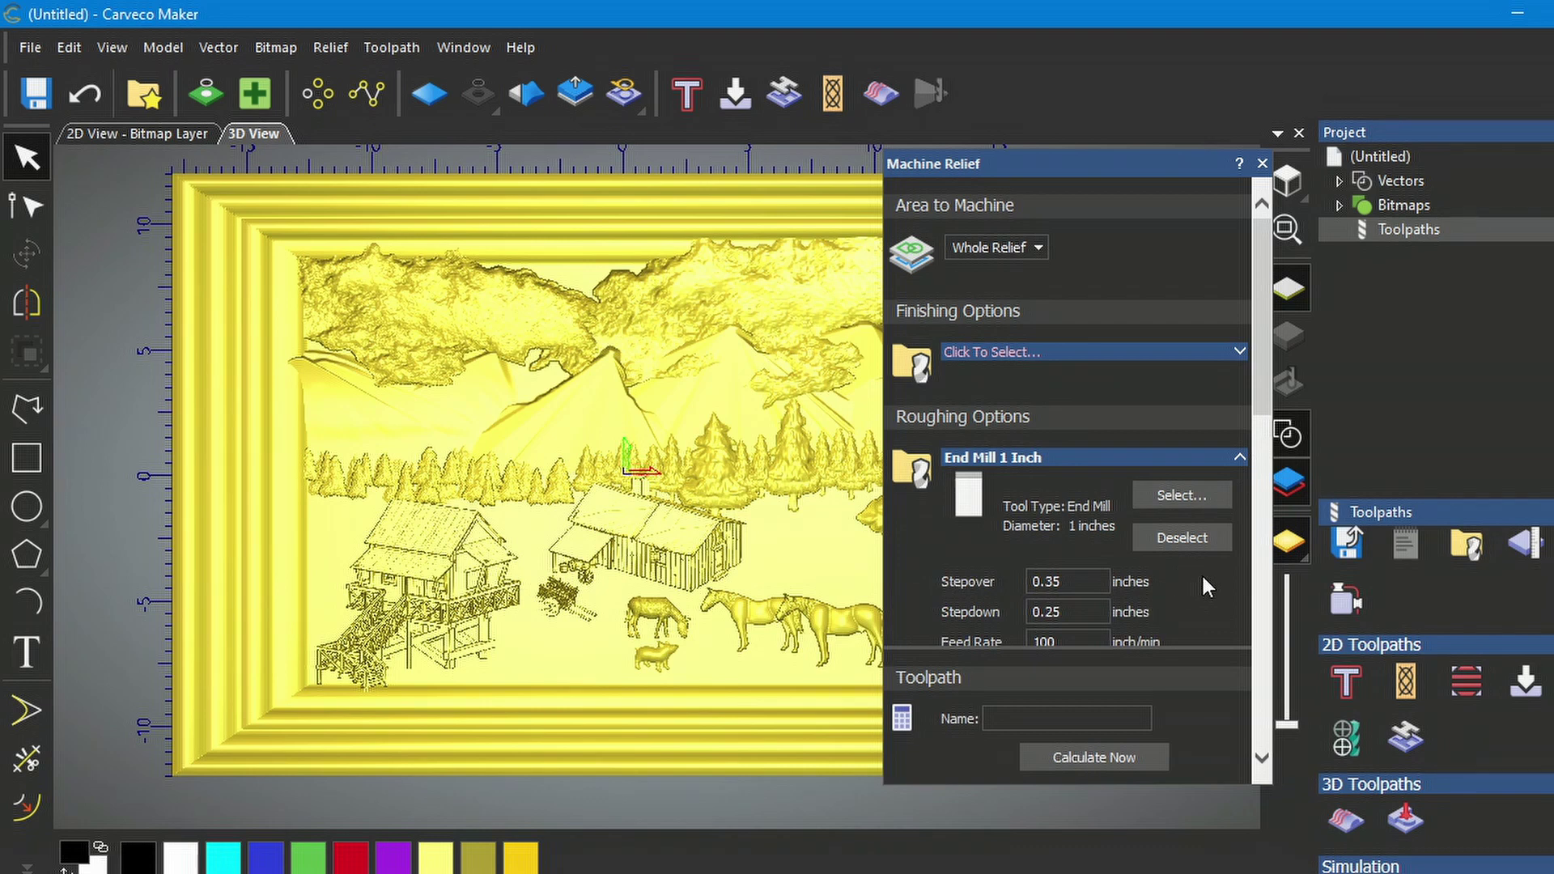
pyautogui.scroll(-3, 1187, 561)
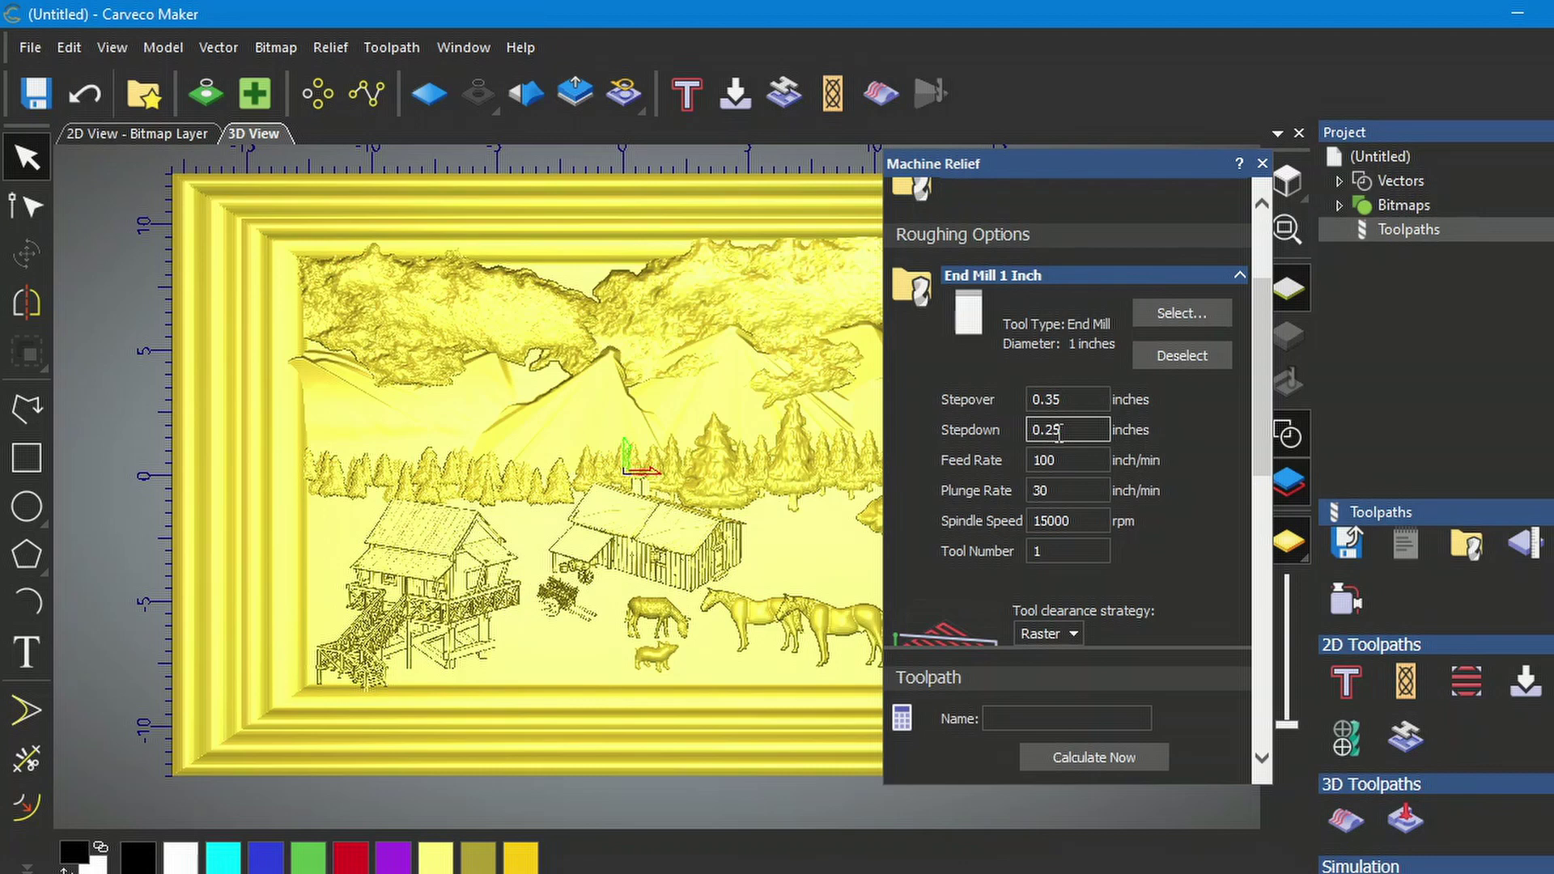
# Step: Set the roughing stepdown to 0.15 inches and the spindle speed to 18000 rpm
pyautogui.click(1065, 430)
pyautogui.moveTo(1069, 431); pyautogui.dragTo(1050, 429)
pyautogui.click(1049, 520)
pyautogui.press('BackSpace')
pyautogui.write('8')
# Step: Examine the roughing clearance strategy, Z slices, lead-in moves, and the safe Z and home position settings
pyautogui.scroll(-3, 1169, 571)
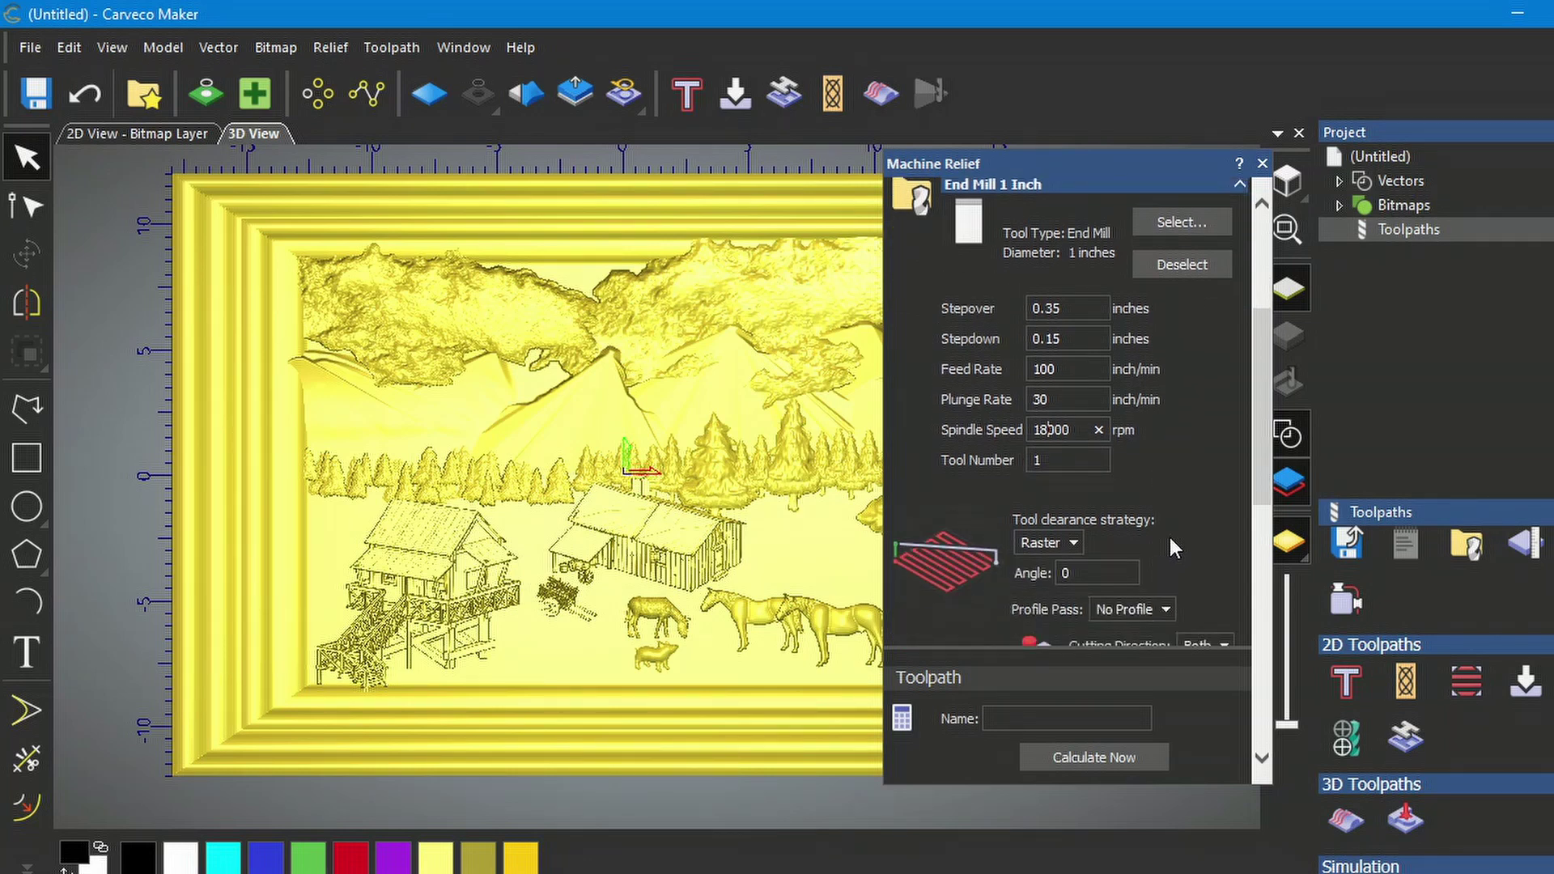
pyautogui.scroll(-3, 1169, 538)
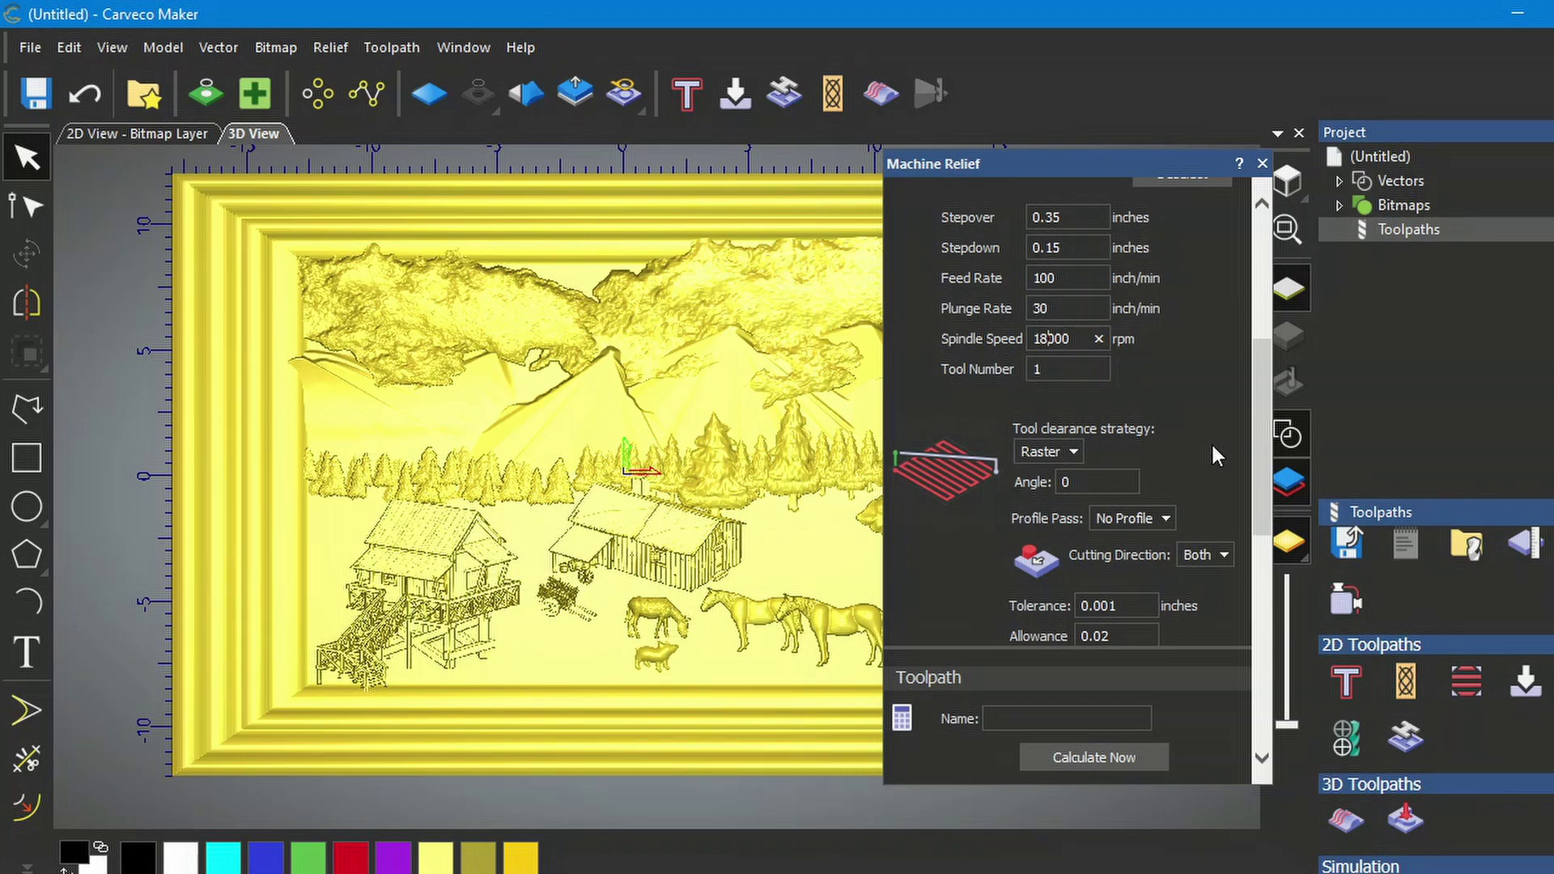
pyautogui.scroll(-1, 1201, 450)
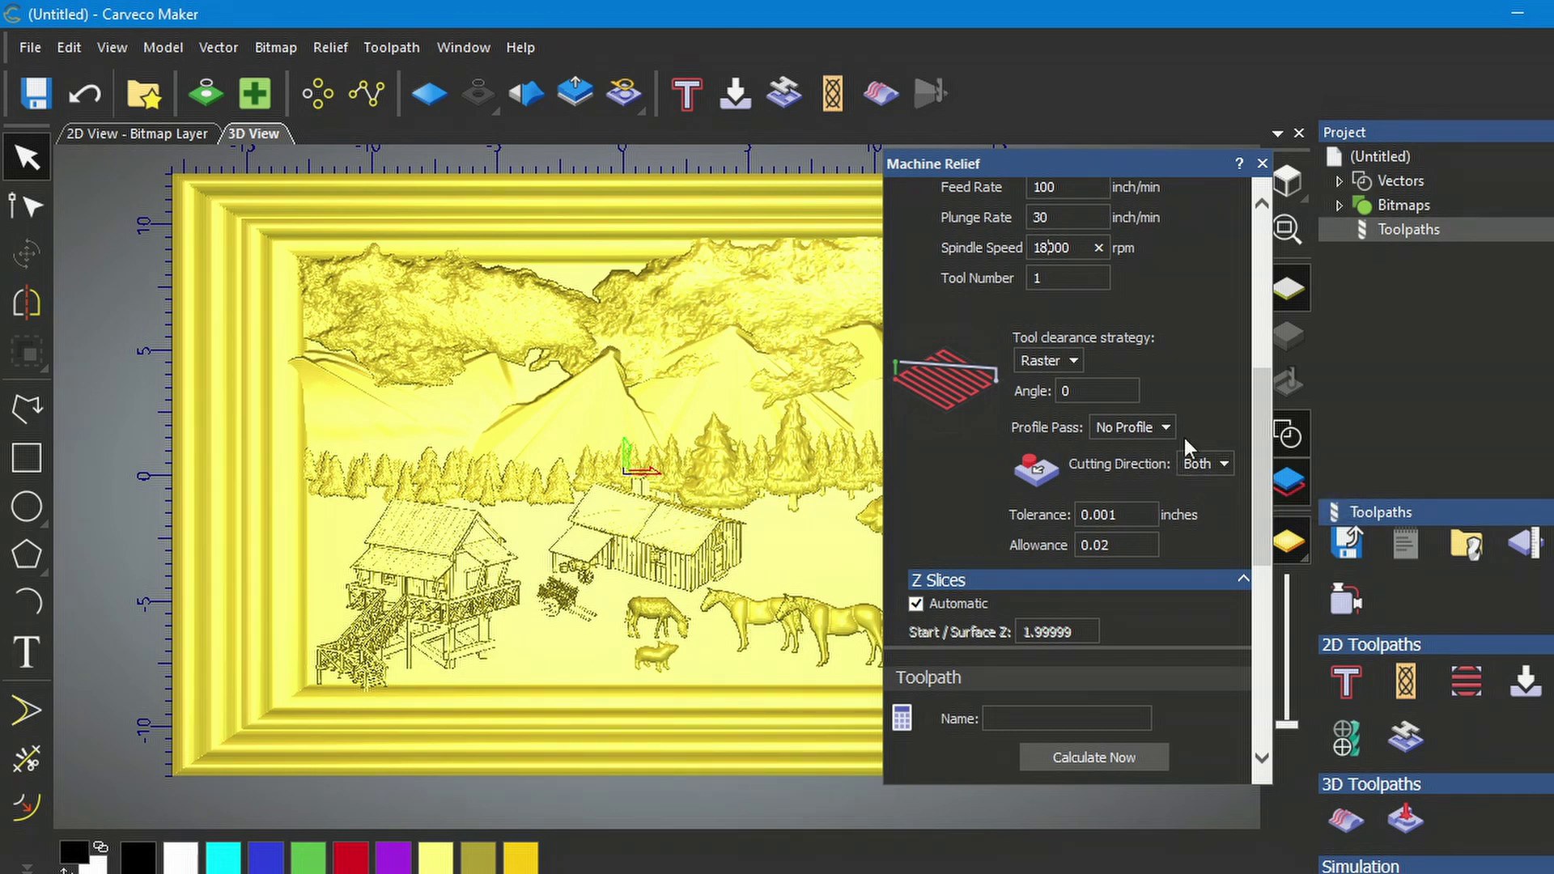
pyautogui.scroll(-1, 1177, 560)
pyautogui.scroll(-1, 1166, 544)
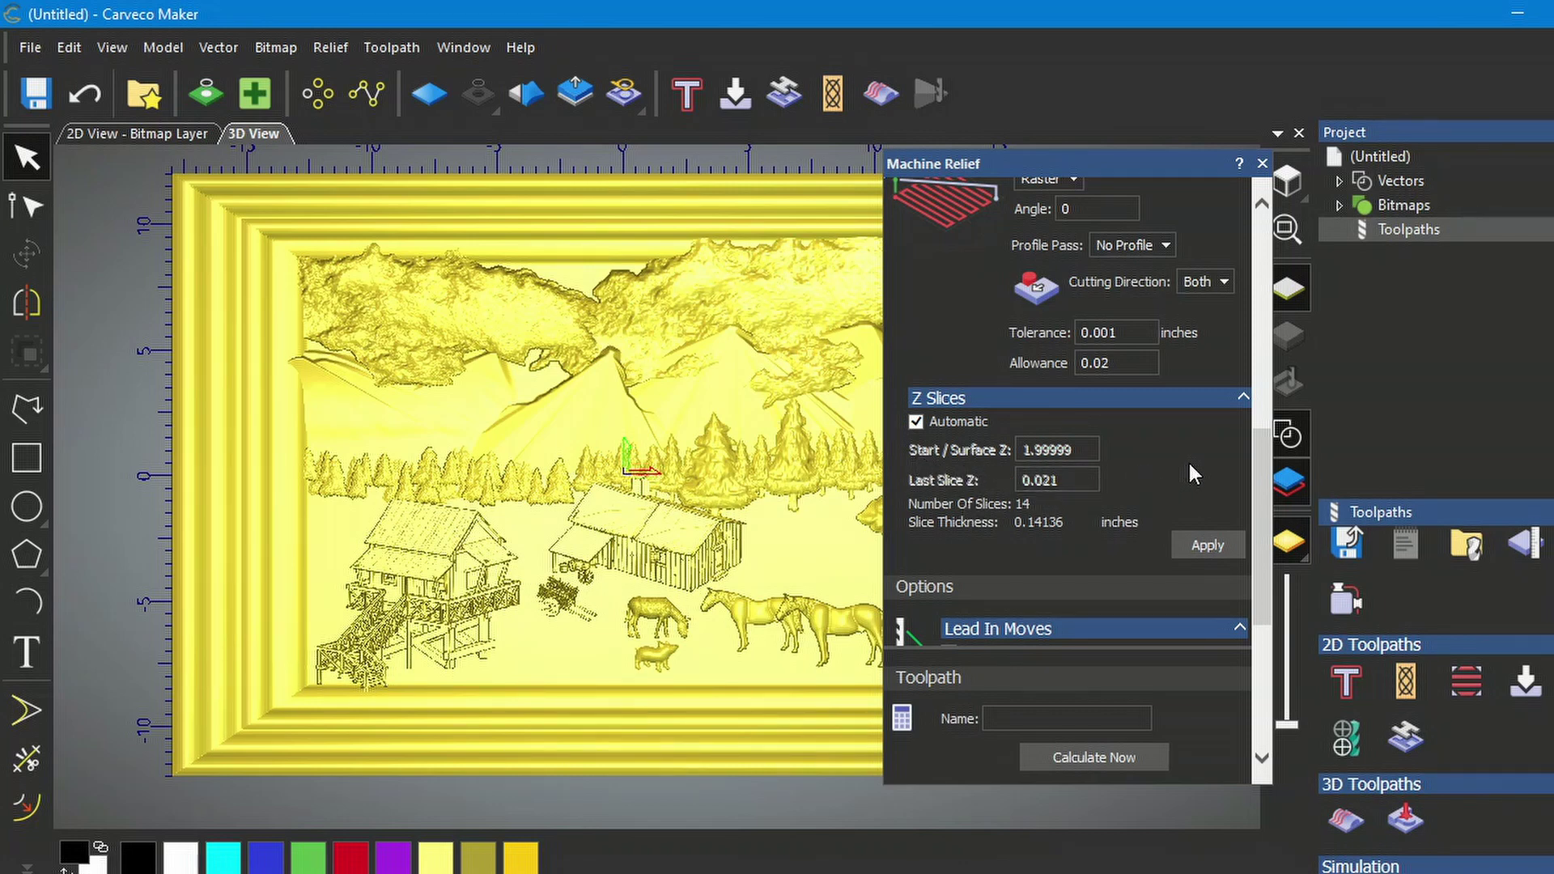
pyautogui.scroll(-3, 1187, 463)
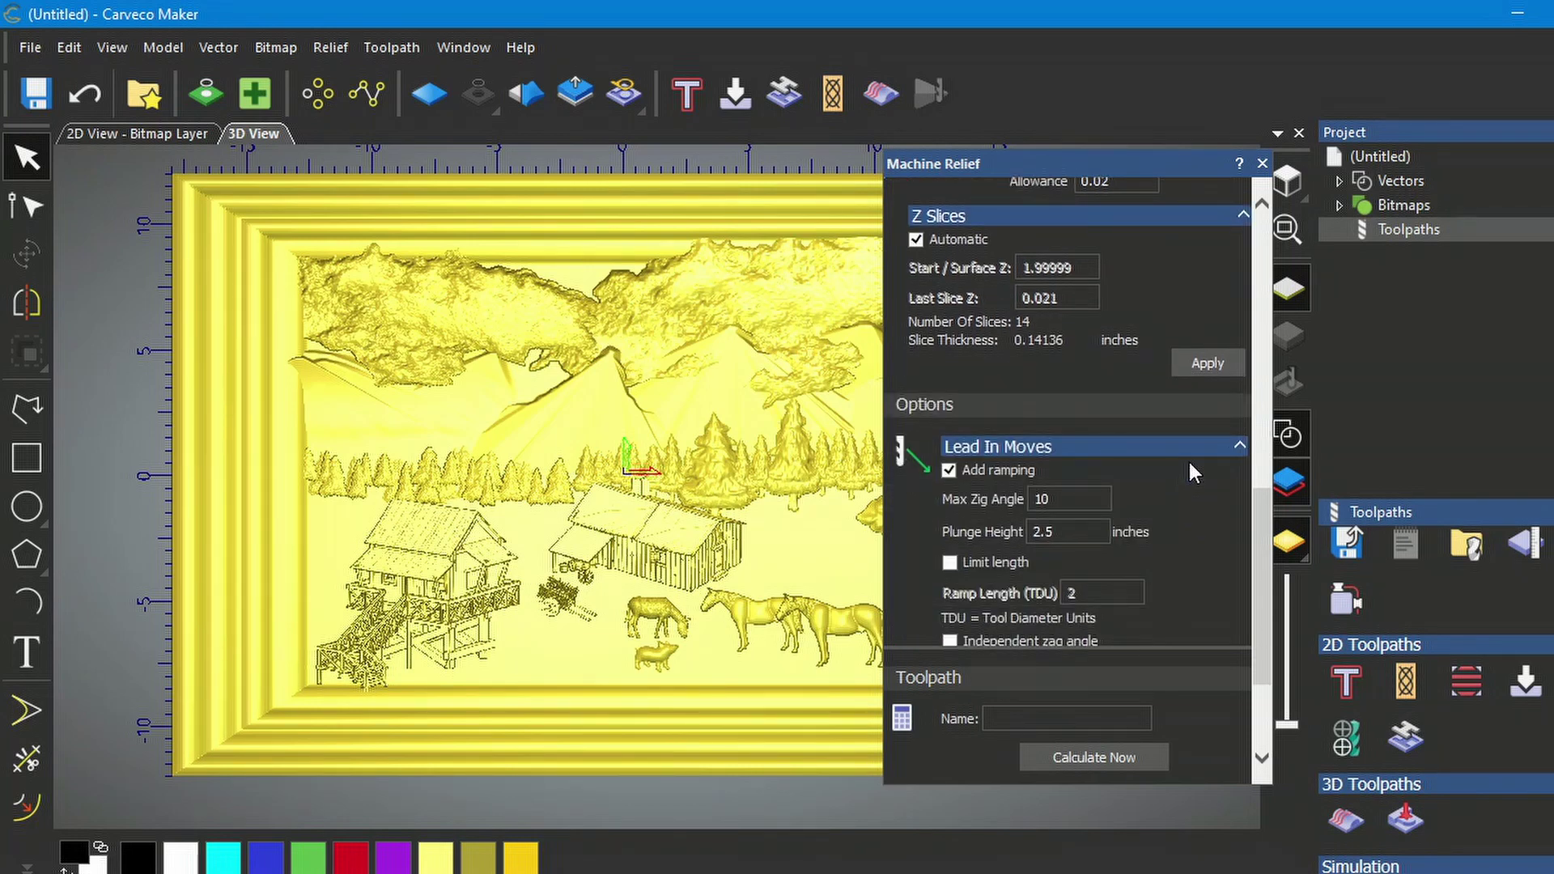
pyautogui.scroll(-2, 1188, 472)
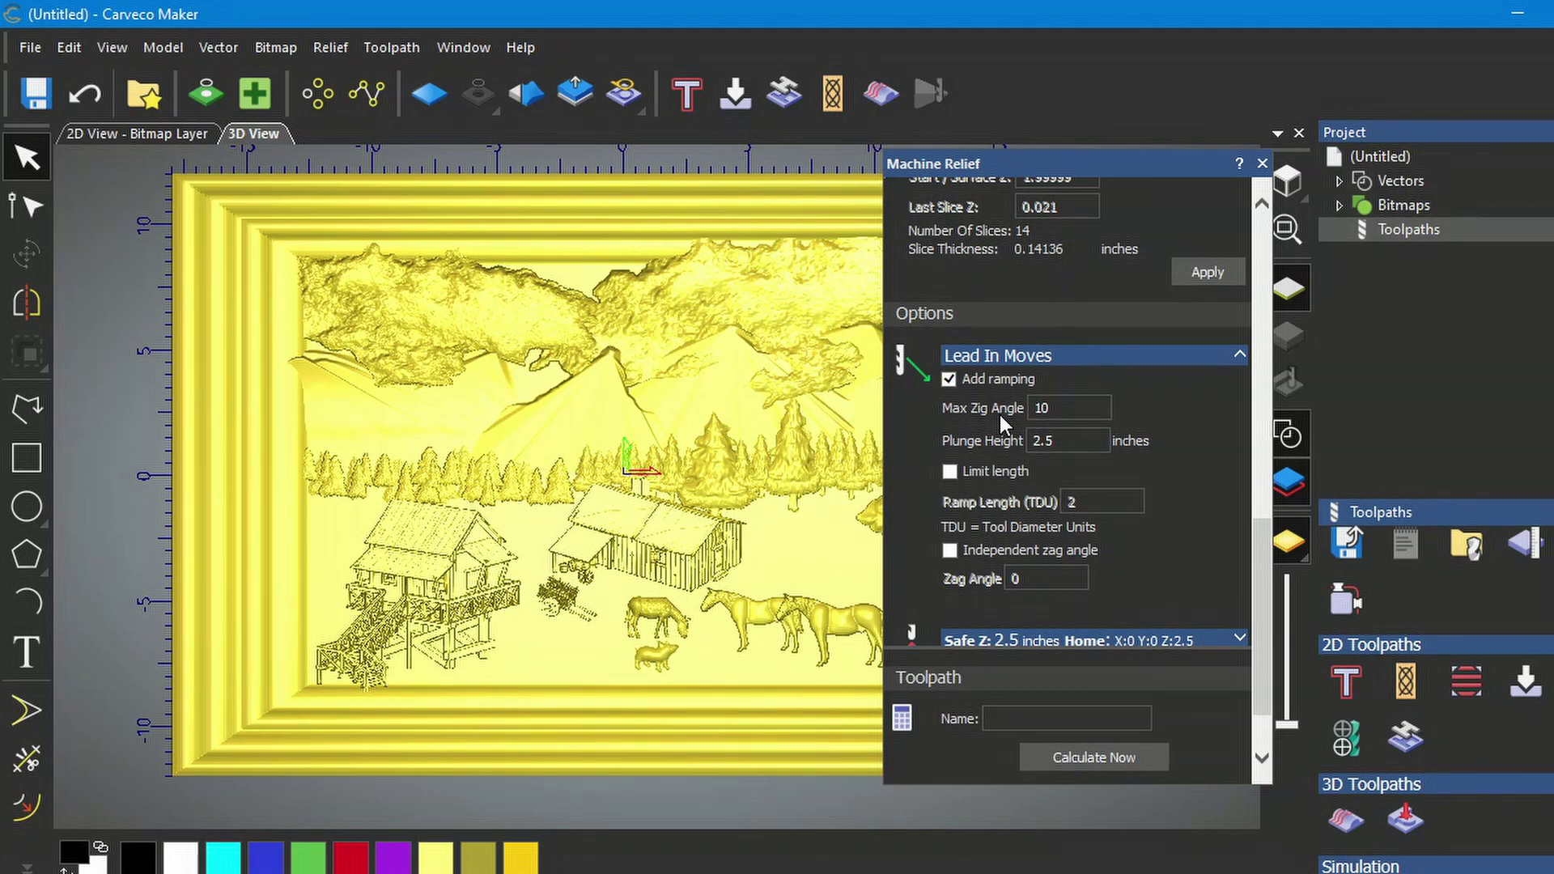
pyautogui.click(1056, 411)
pyautogui.scroll(-2, 1172, 488)
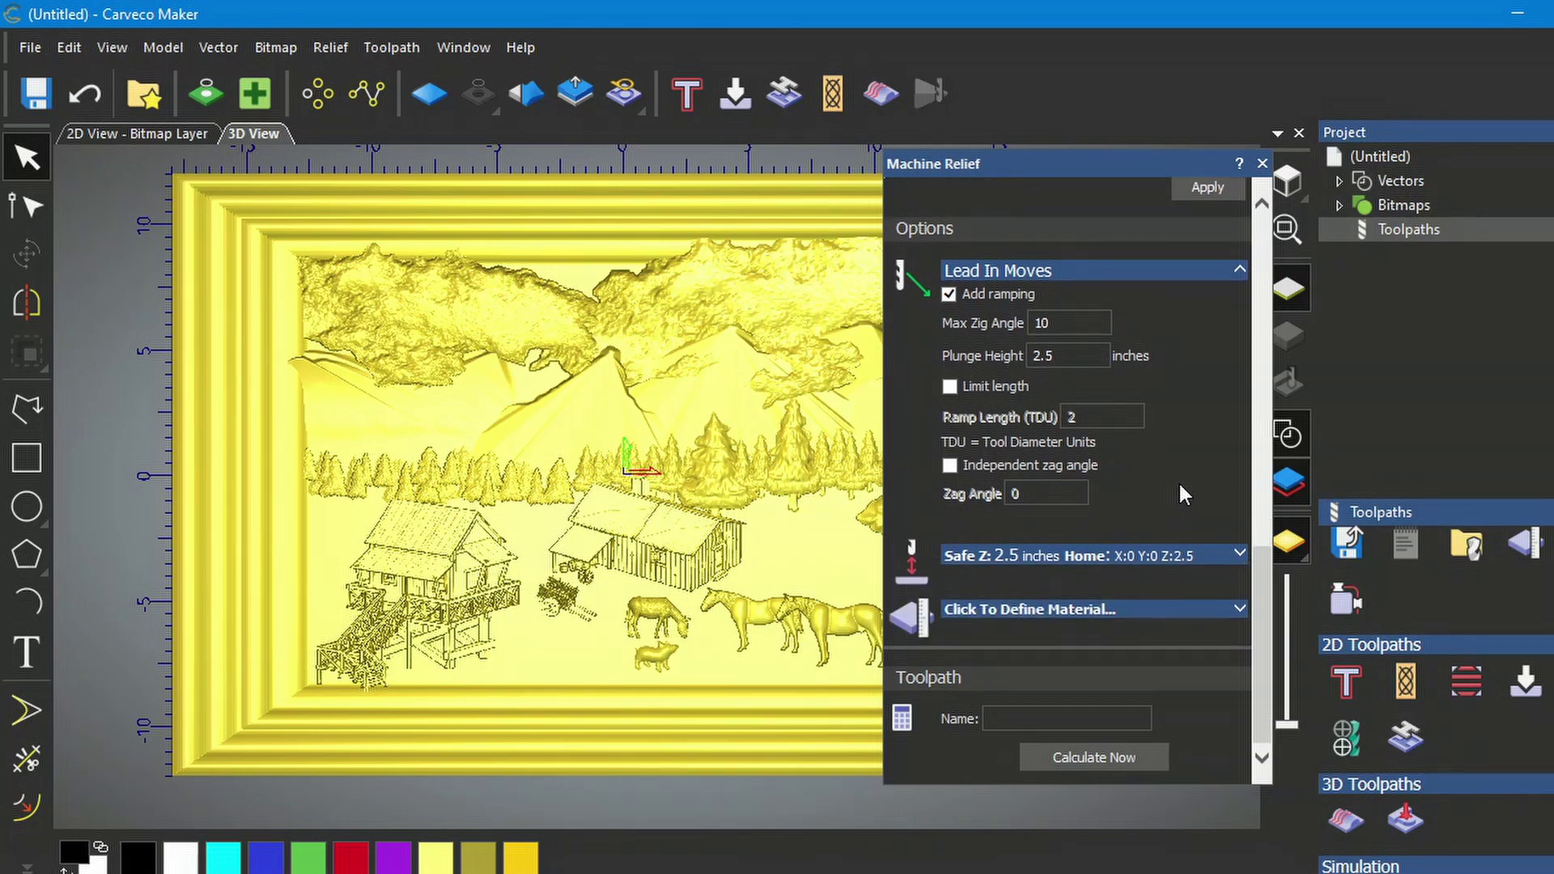
pyautogui.click(1240, 556)
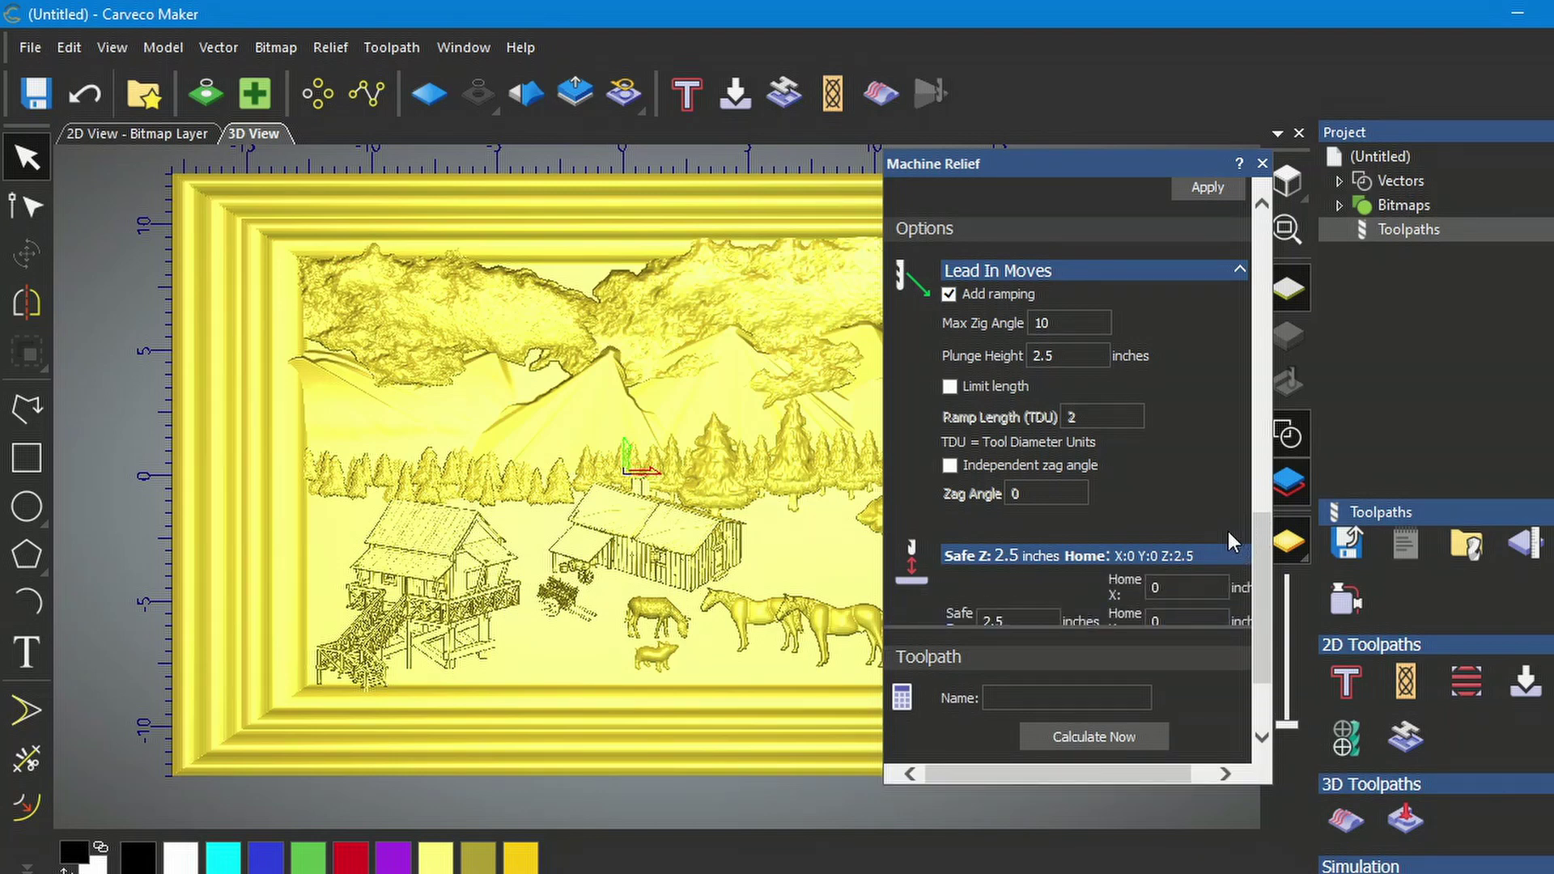
pyautogui.scroll(-3, 1237, 499)
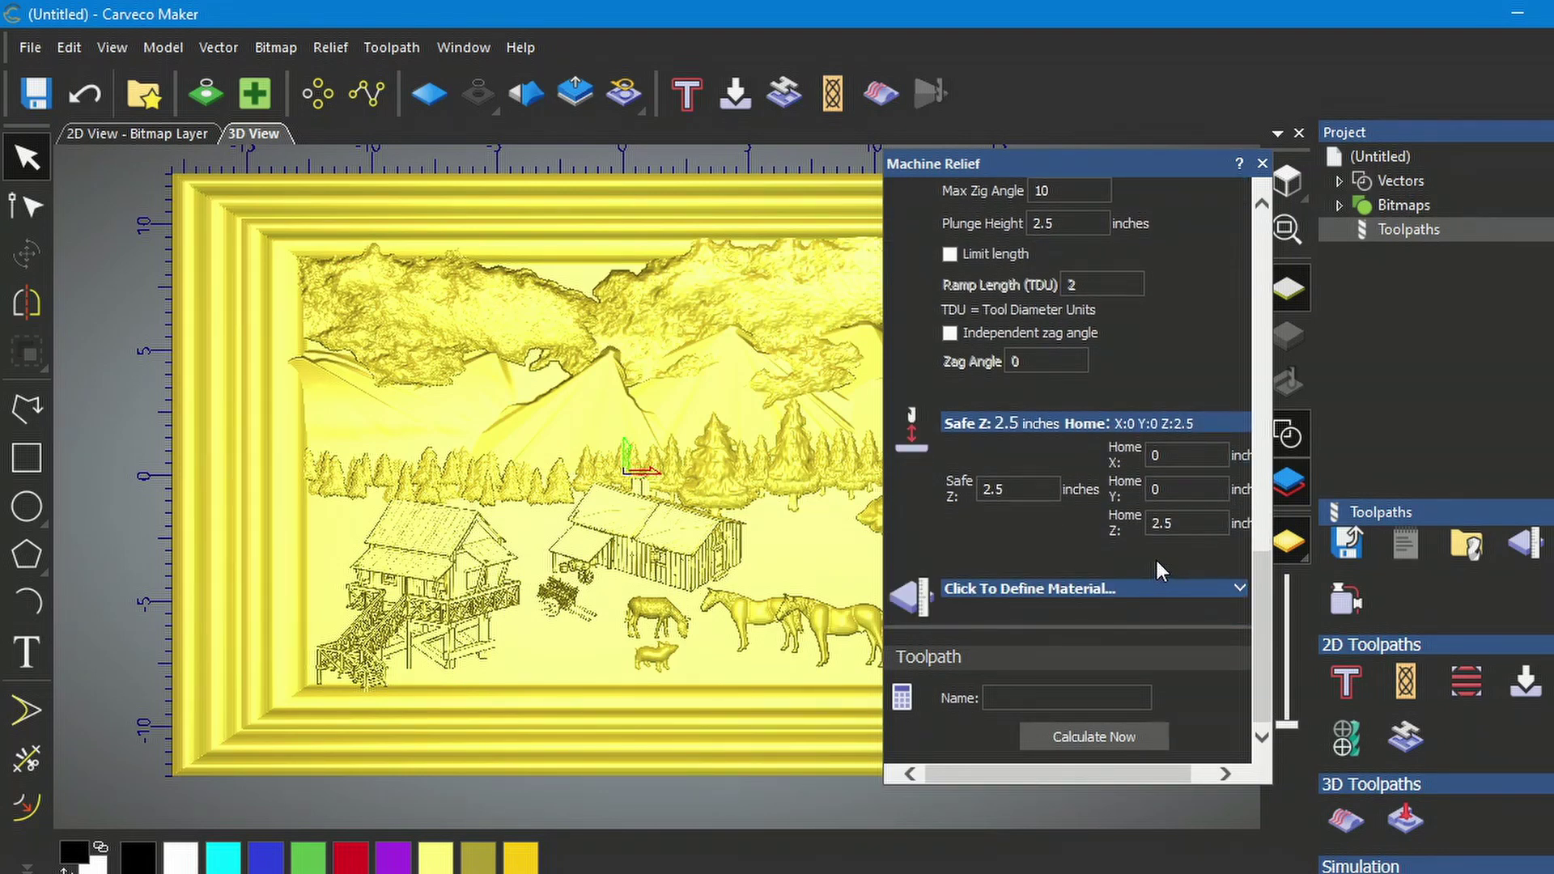
# Step: Define the material with a thickness of 2.5 inches, keeping the top offset at 0.0
pyautogui.click(1237, 589)
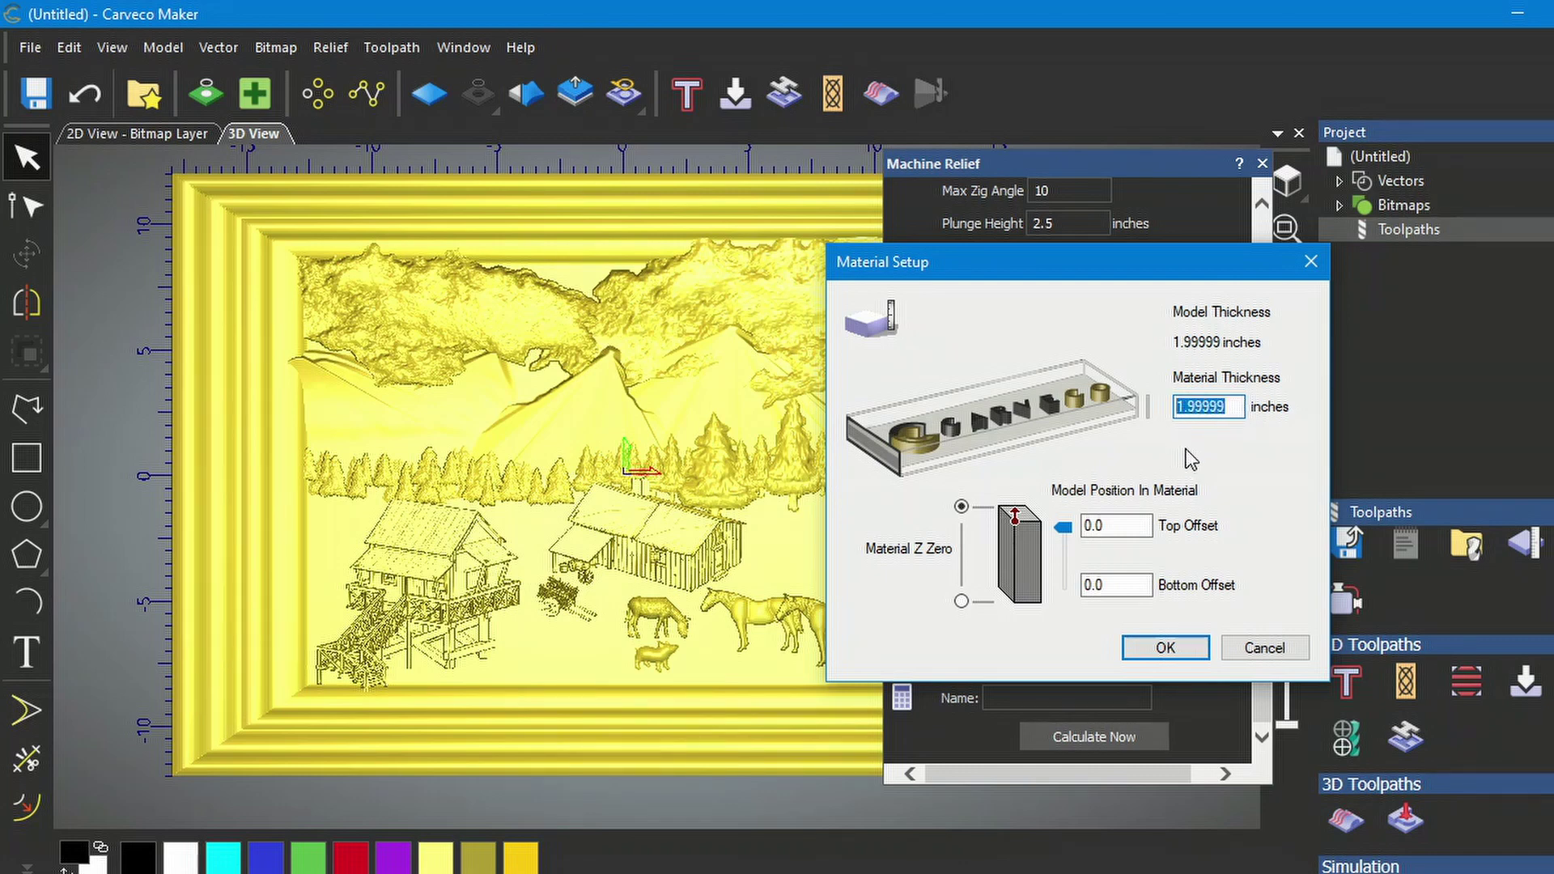
pyautogui.write('2.5')
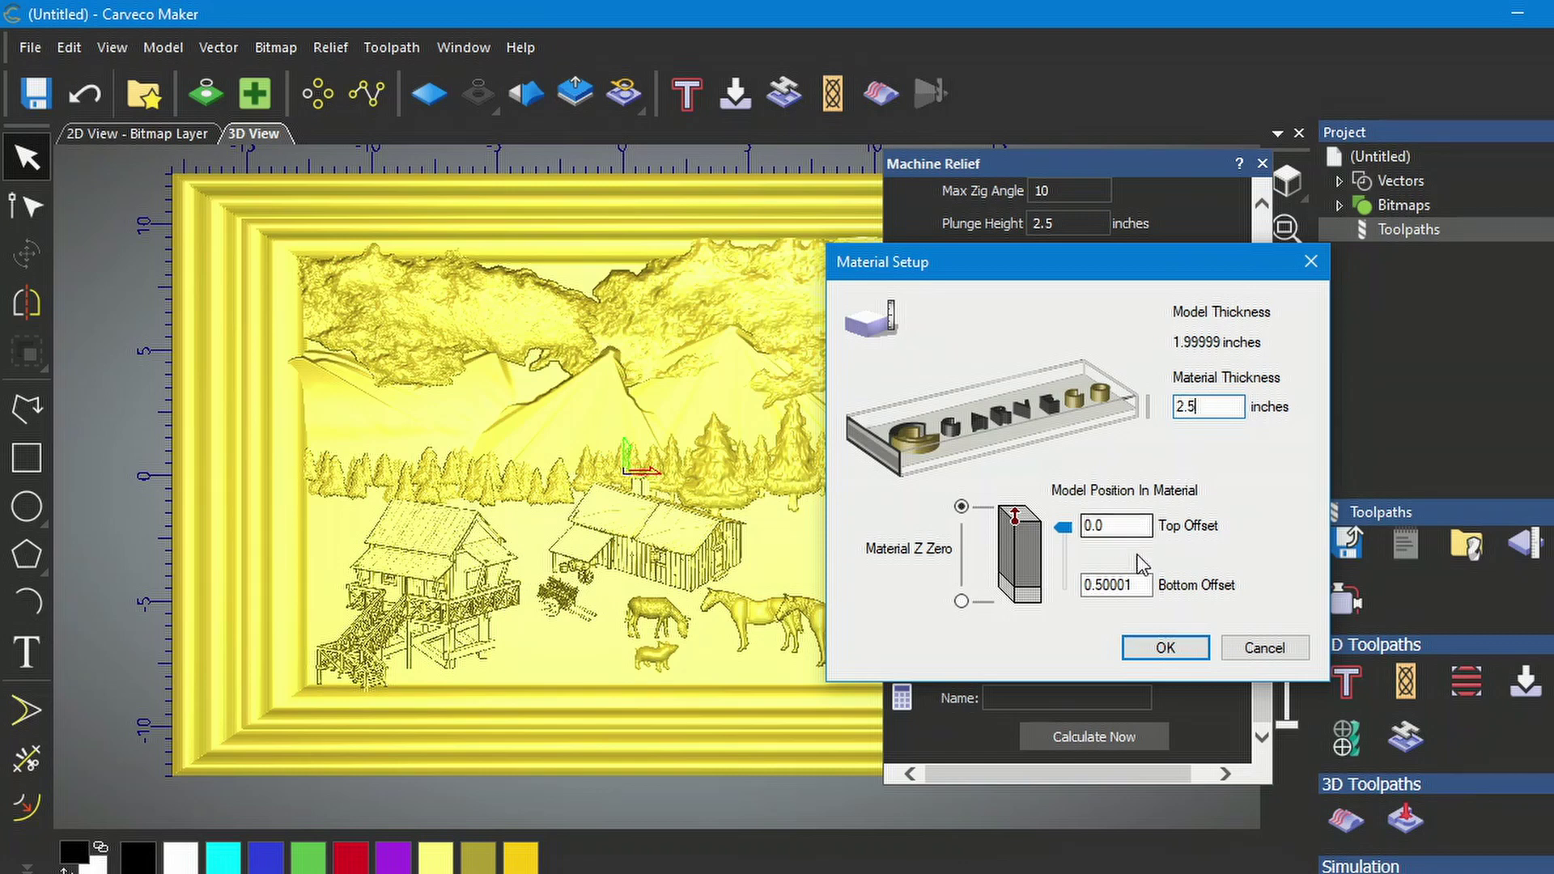
pyautogui.click(1177, 648)
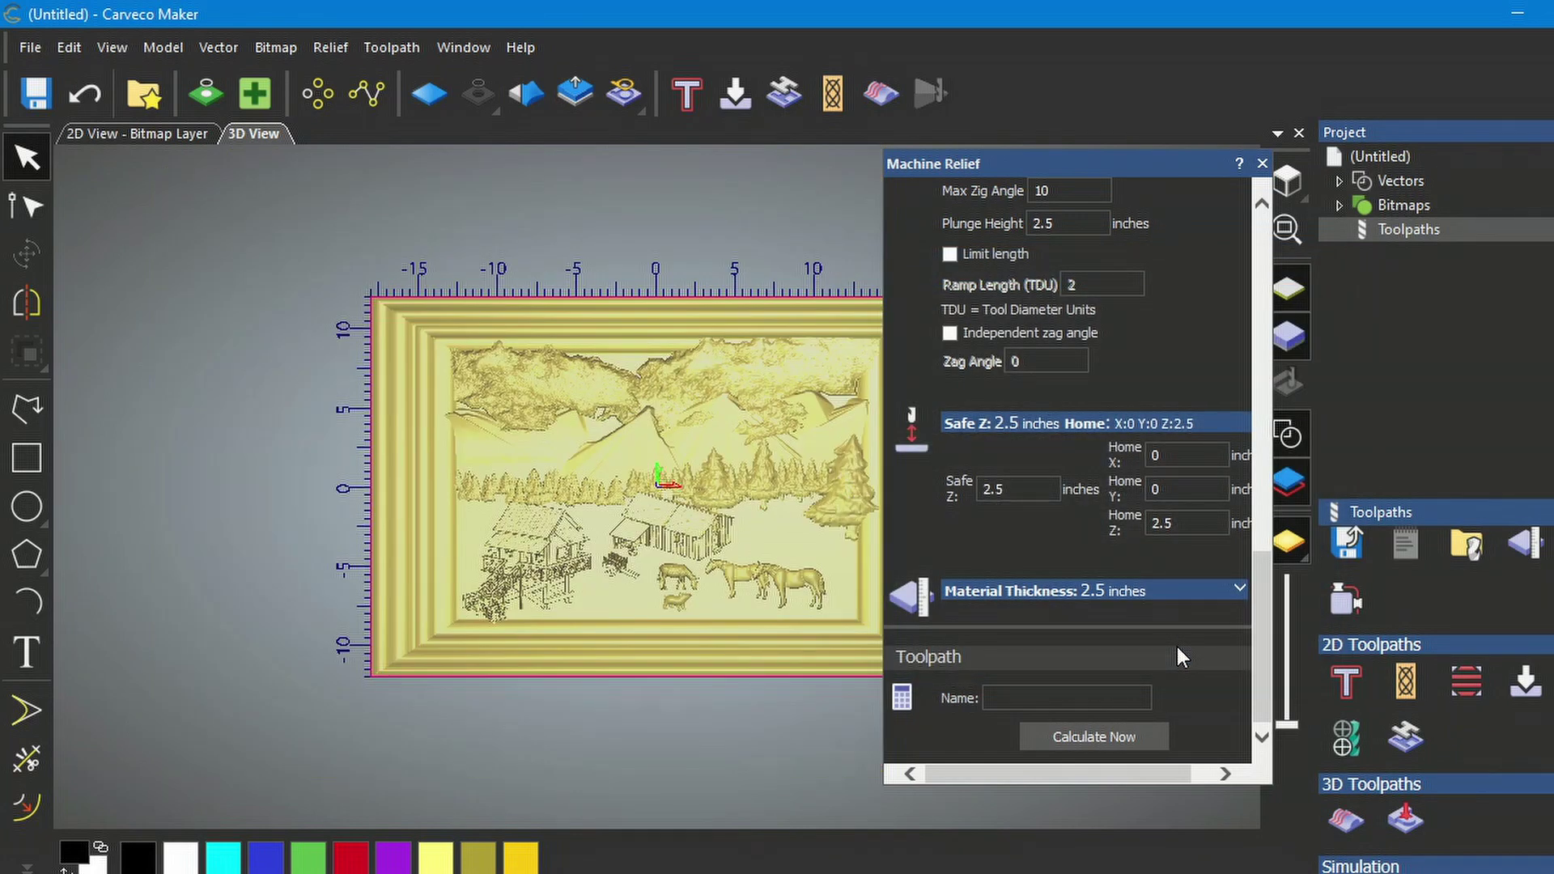
# Step: Name the roughing toolpath "CUT 1 1.0 IN" and calculate it
pyautogui.click(1032, 698)
pyautogui.write('CUT 1 1.0')
pyautogui.write('IN')
pyautogui.click(1106, 735)
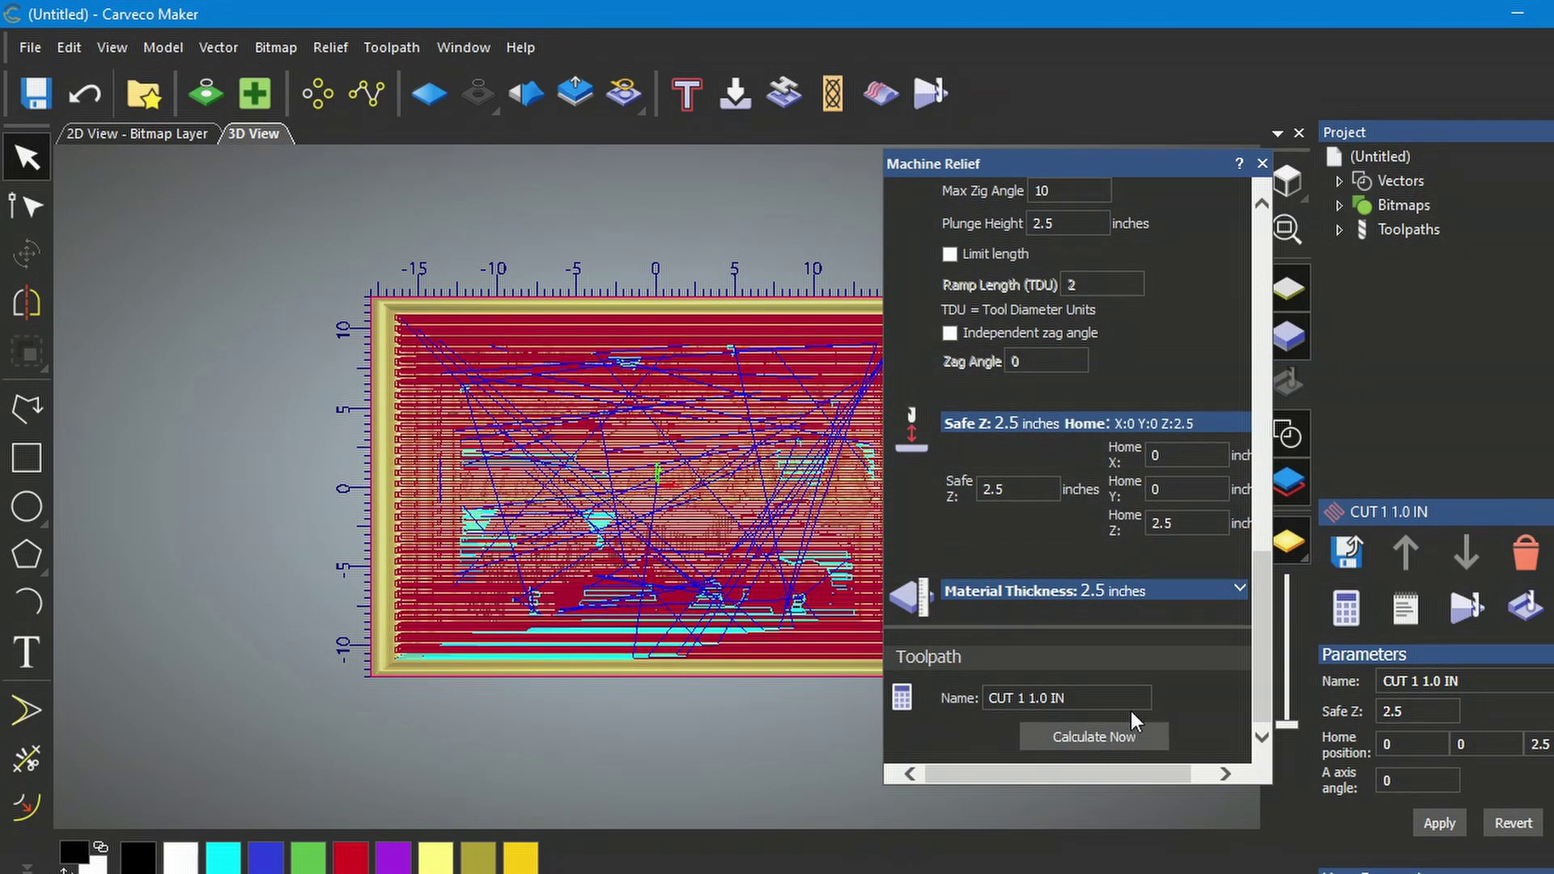
# Step: Close the Machine Relief settings and return to the project's toolpath operations
pyautogui.click(1262, 163)
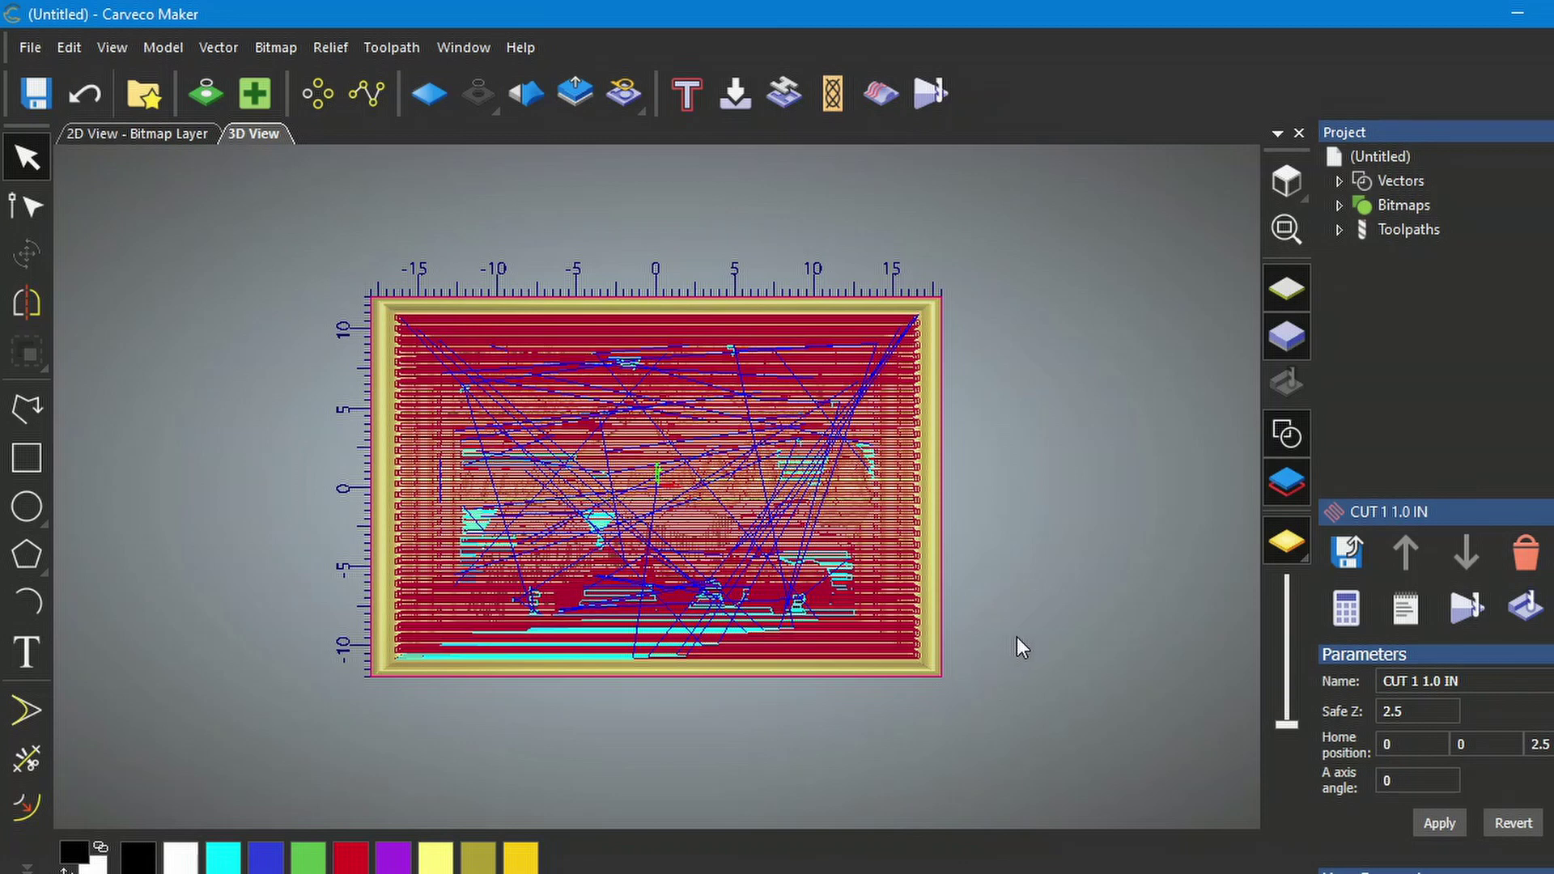
pyautogui.click(1391, 230)
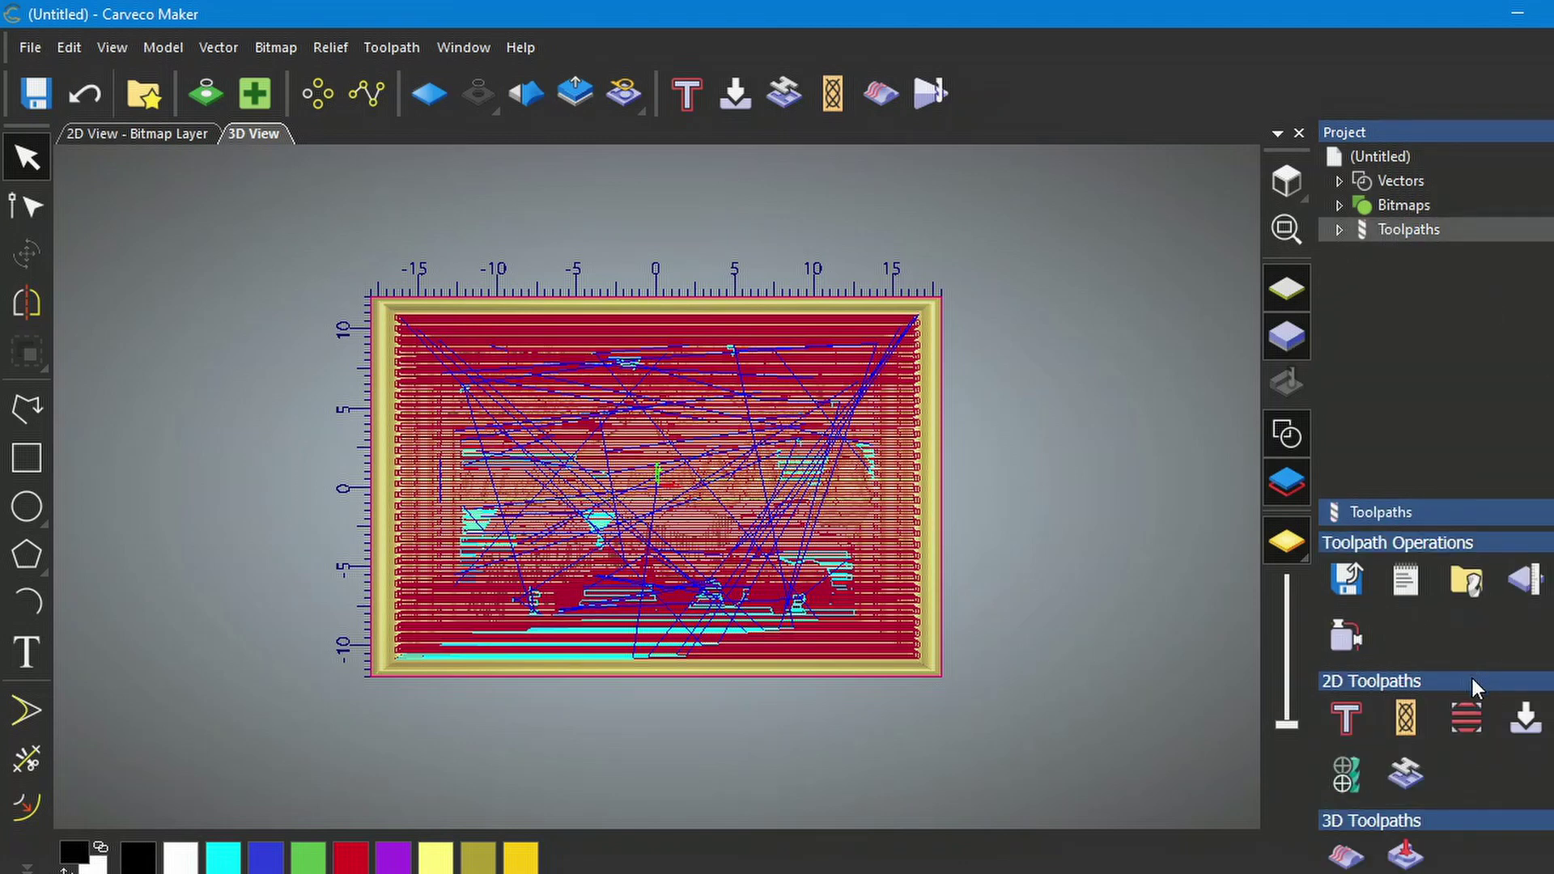
# Step: Start a new Machine Relief toolpath with the inch Wood or Plastic Ball Nose 1/4 Inch as its roughing tool
pyautogui.click(1347, 857)
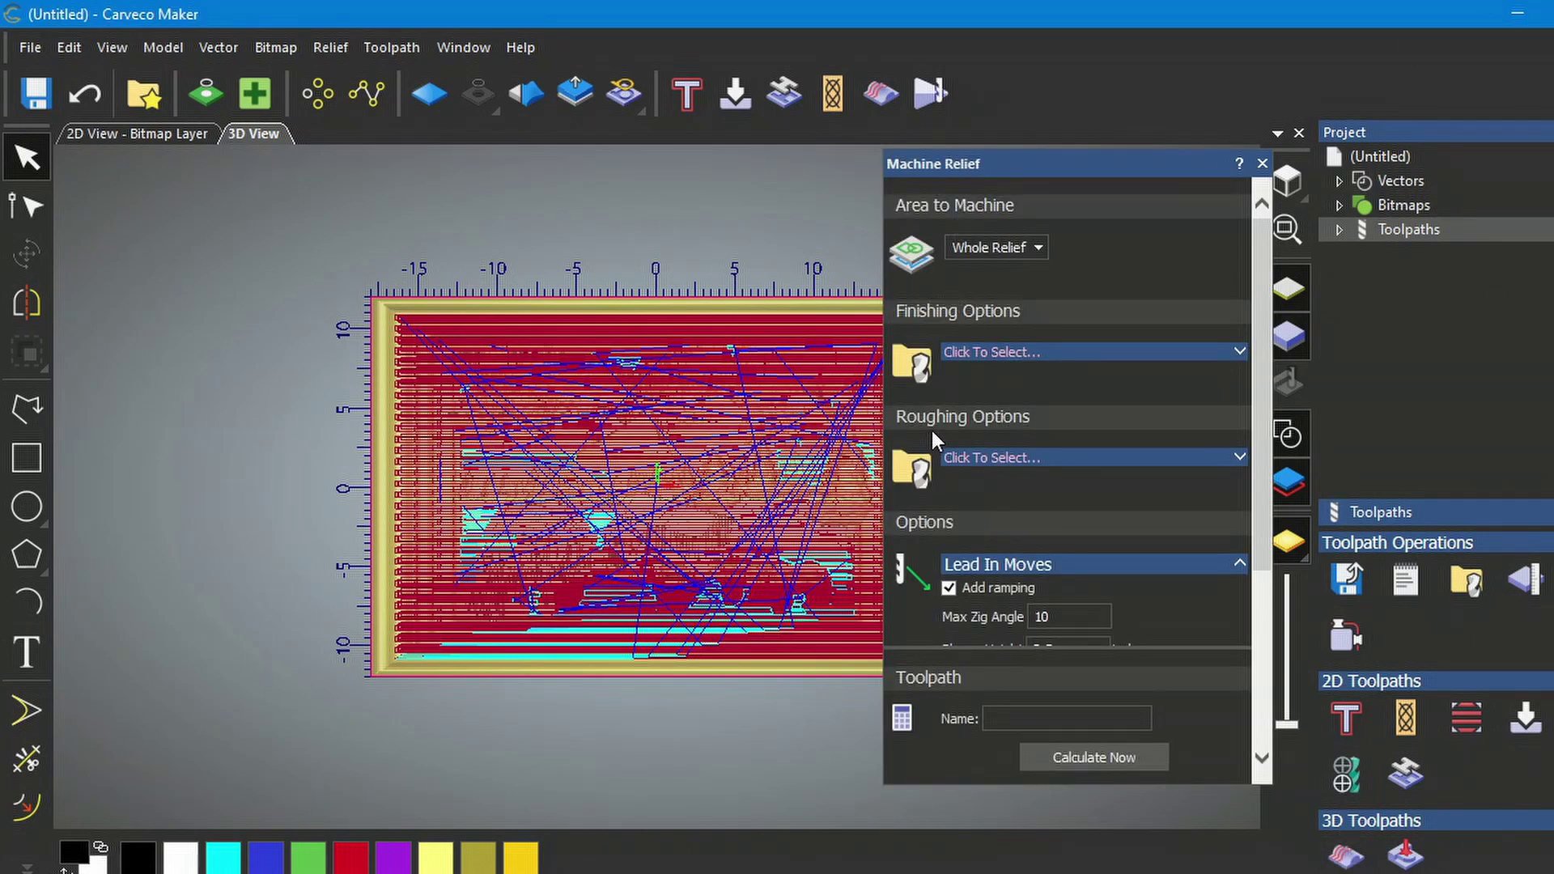
pyautogui.click(1241, 455)
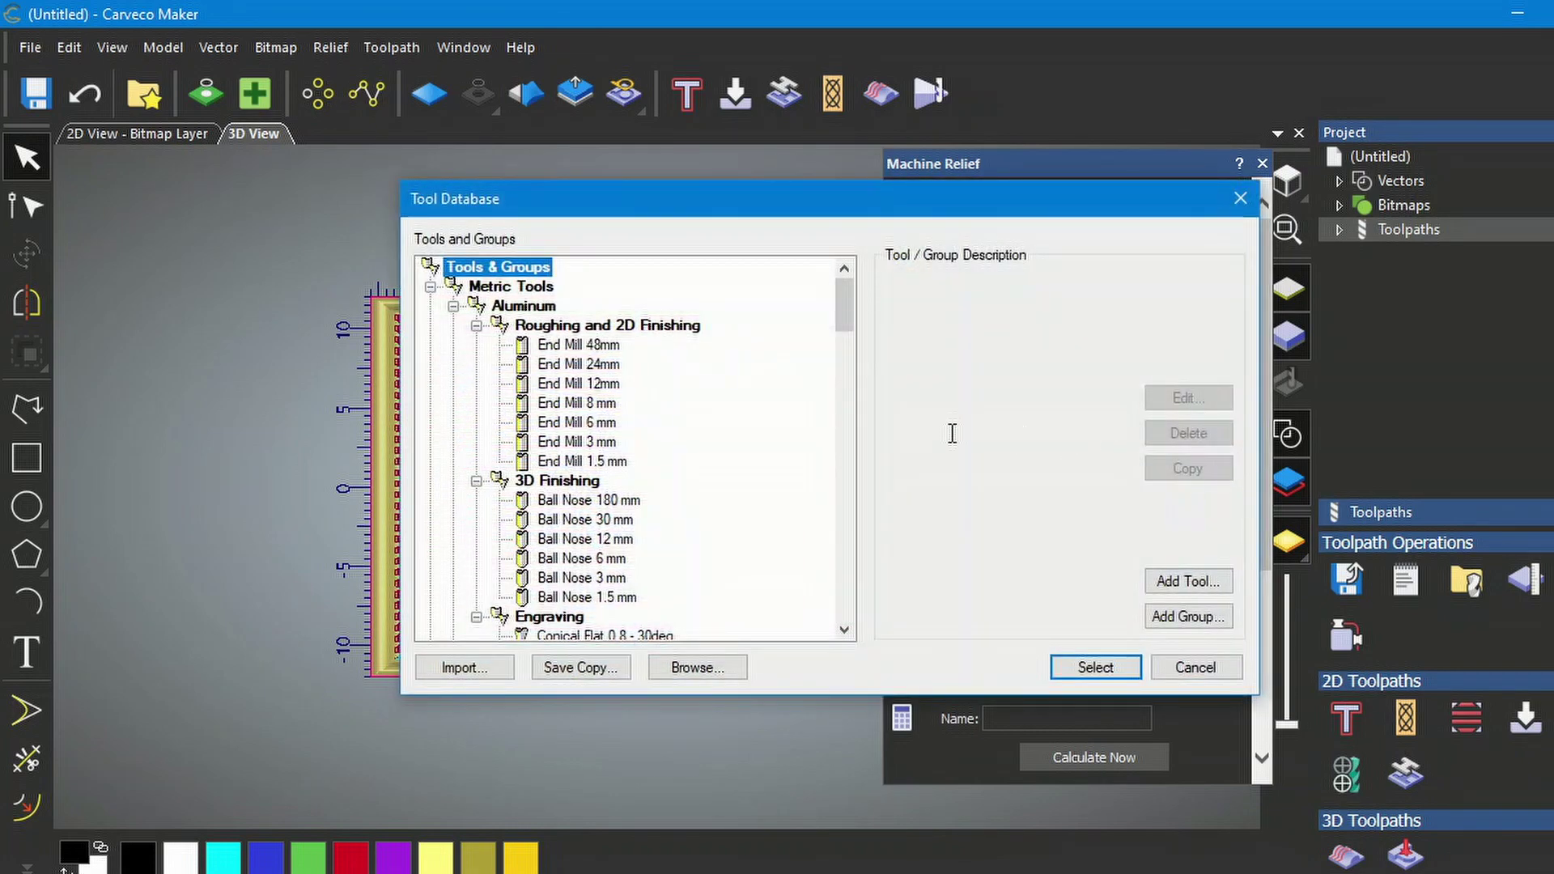
pyautogui.scroll(-10, 608, 469)
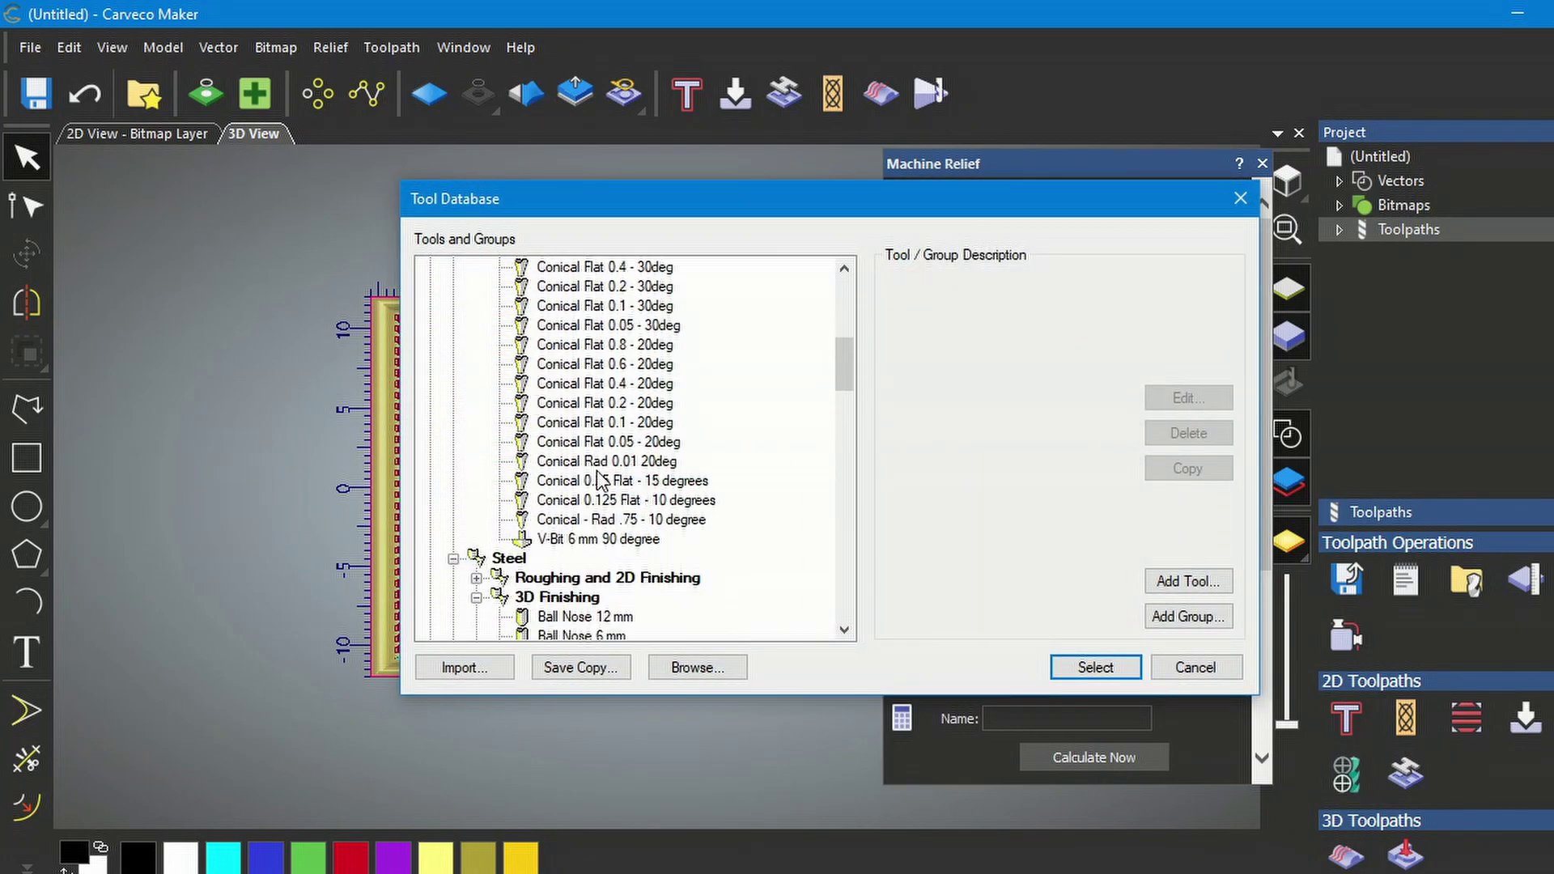
pyautogui.scroll(-6, 601, 471)
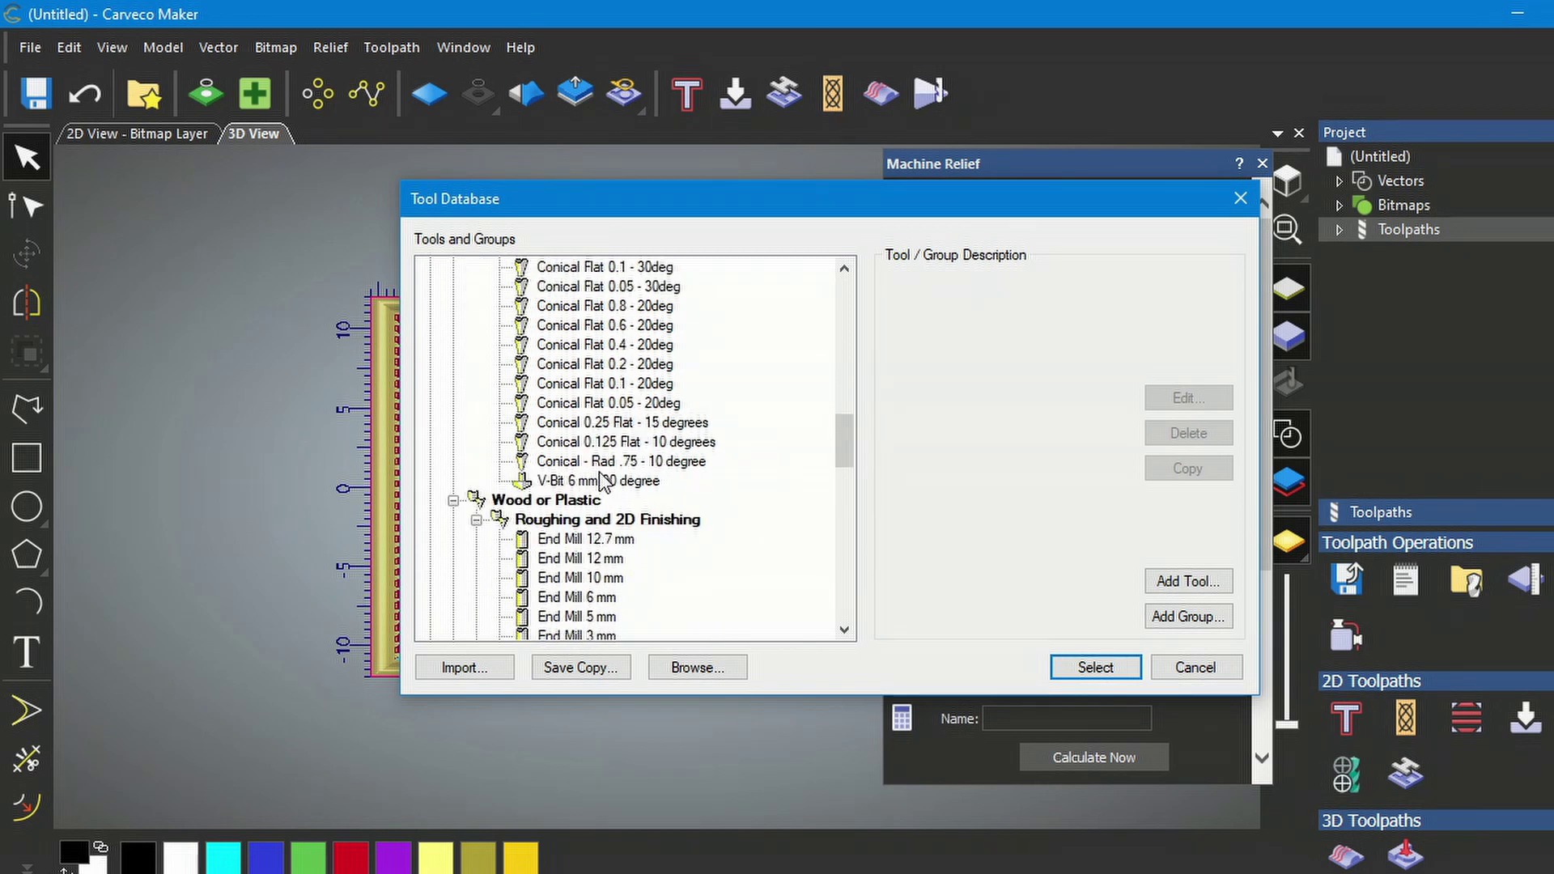
pyautogui.scroll(-1, 601, 481)
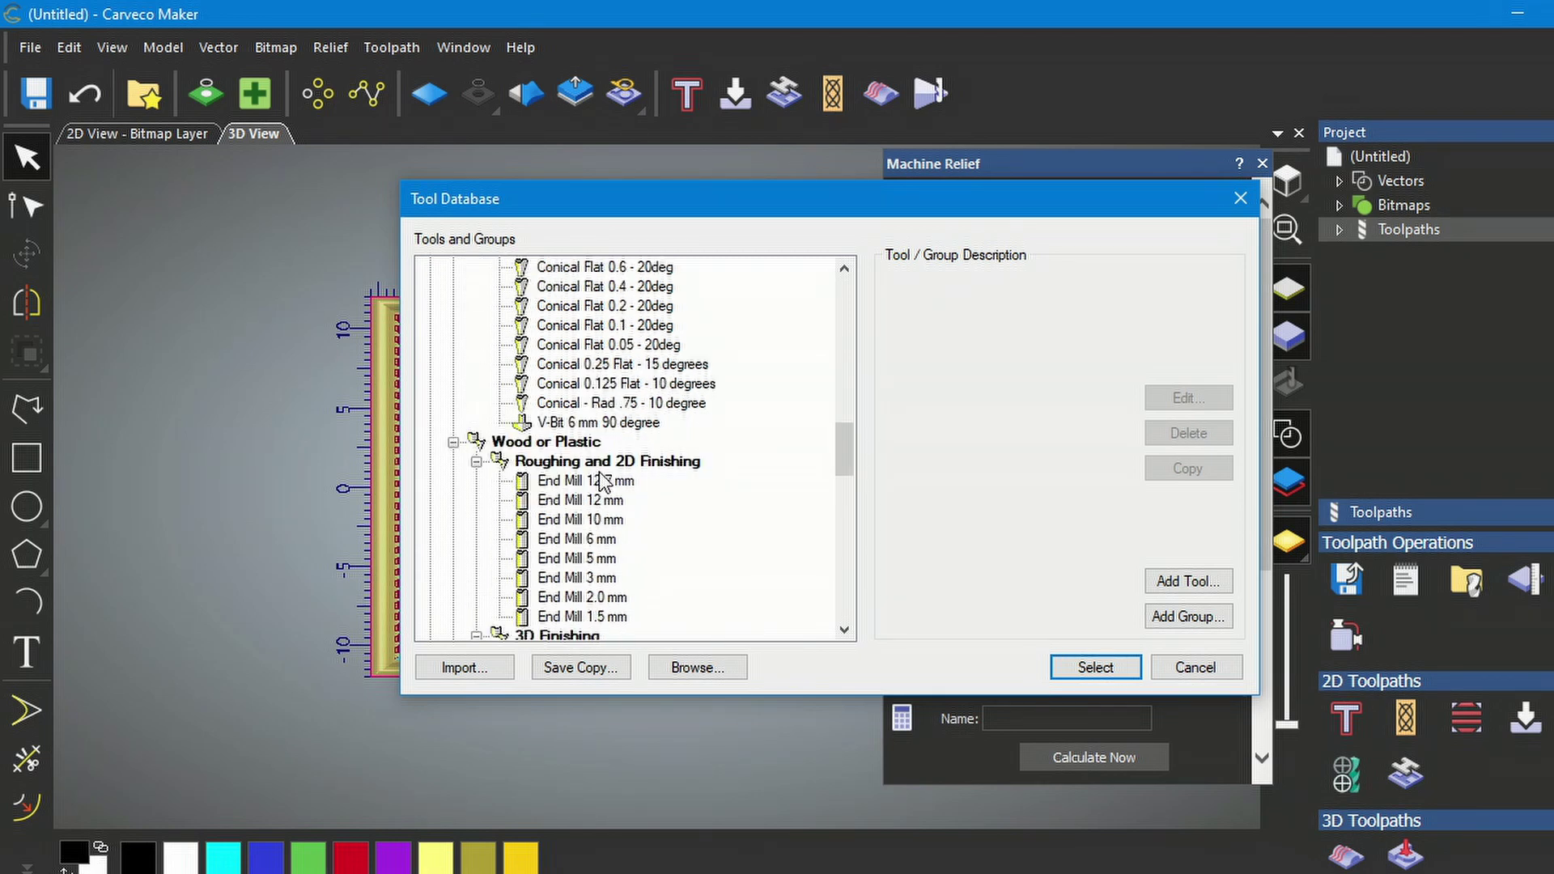
pyautogui.scroll(-7, 601, 481)
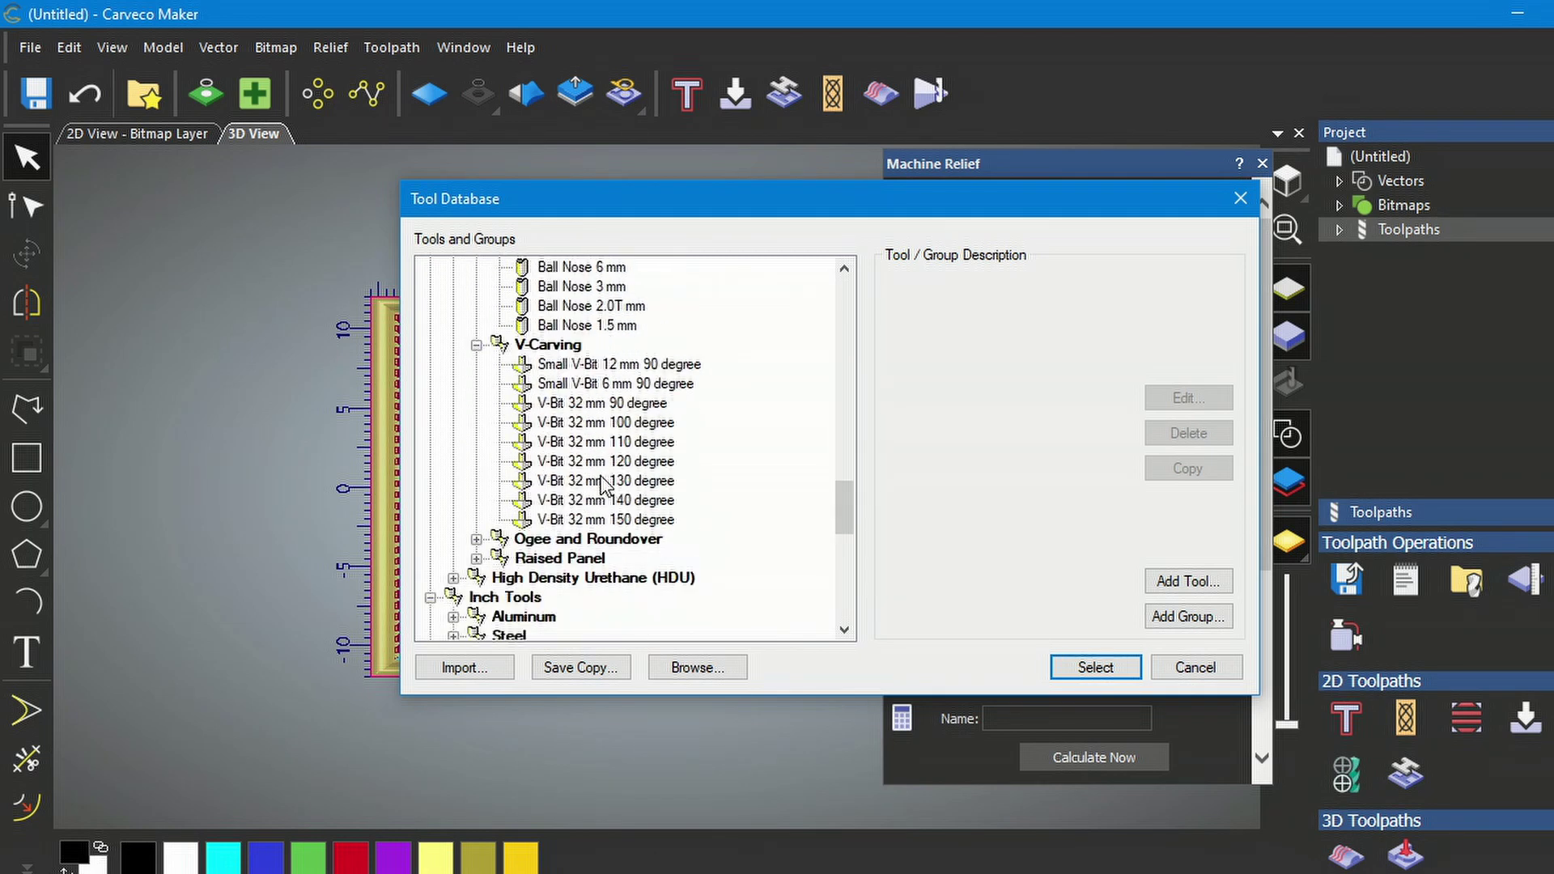
pyautogui.scroll(-5, 601, 481)
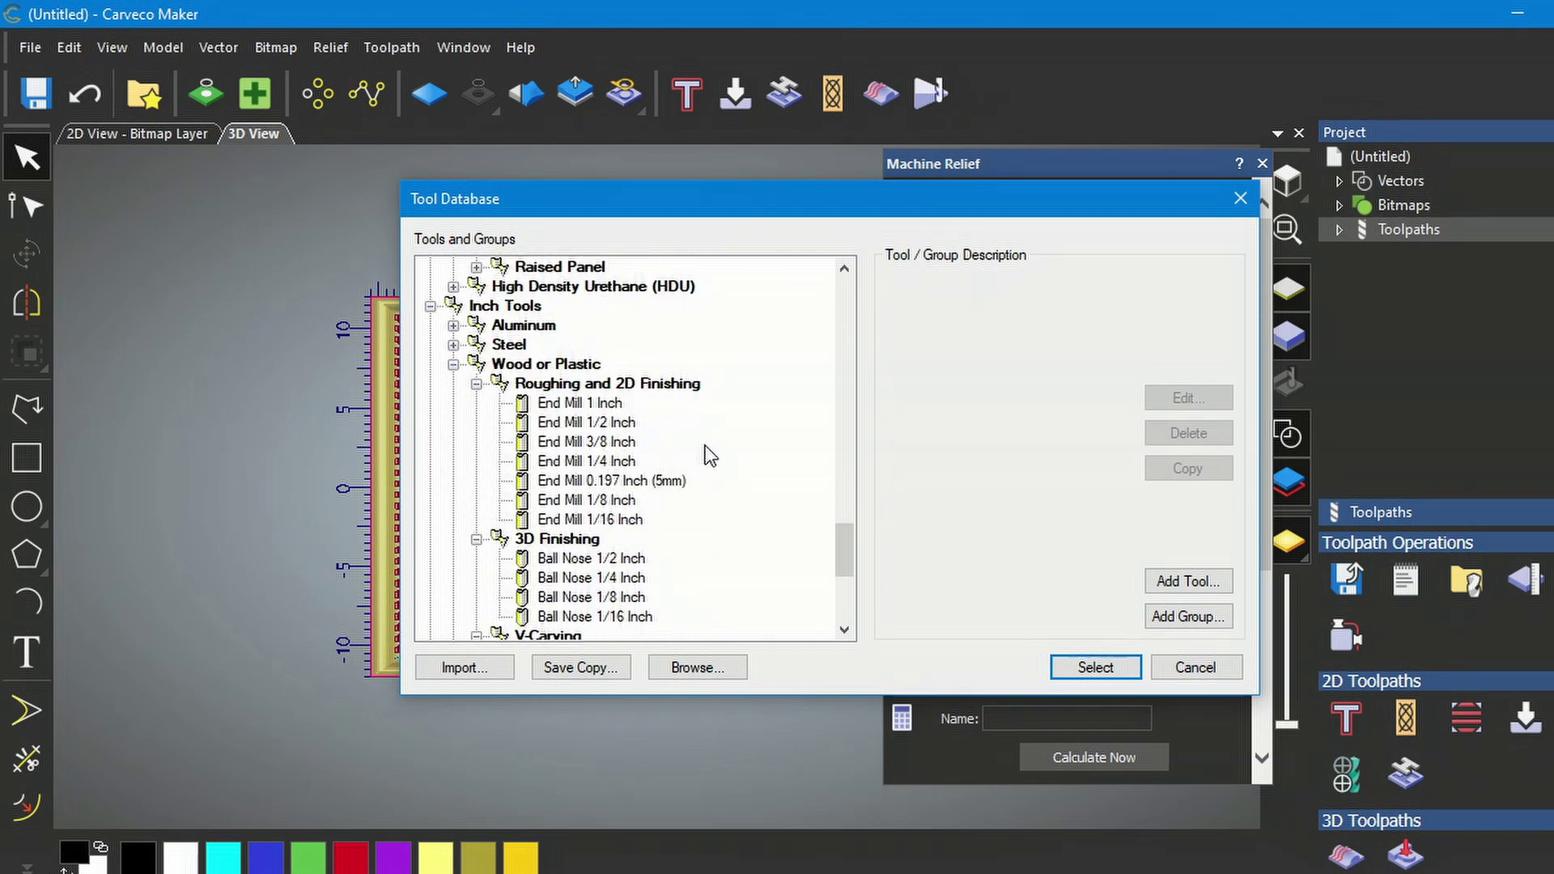
pyautogui.scroll(-1, 710, 456)
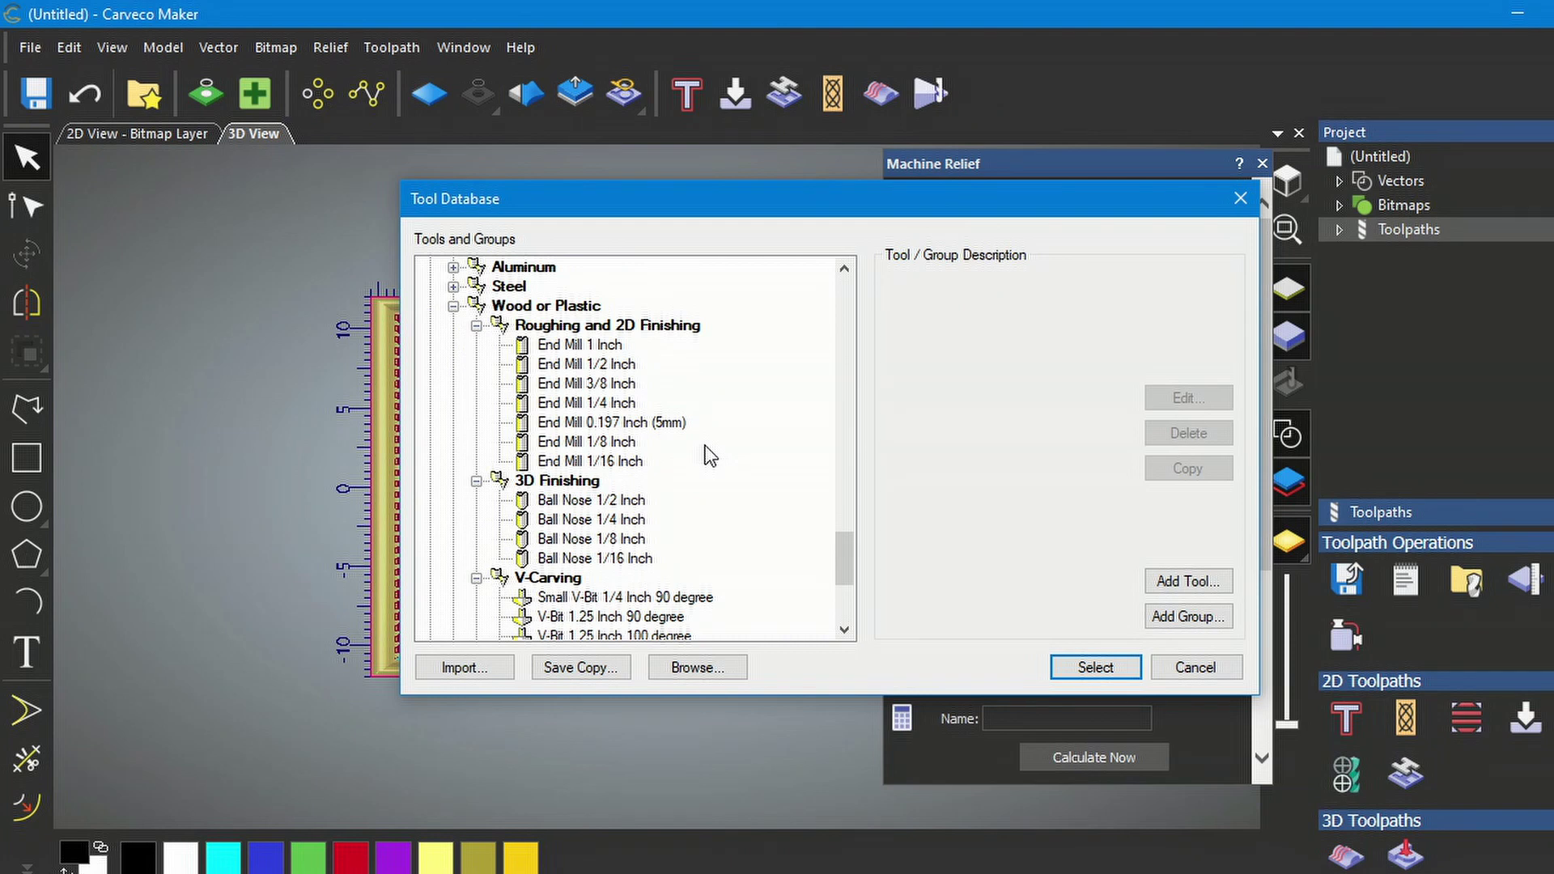
pyautogui.click(578, 521)
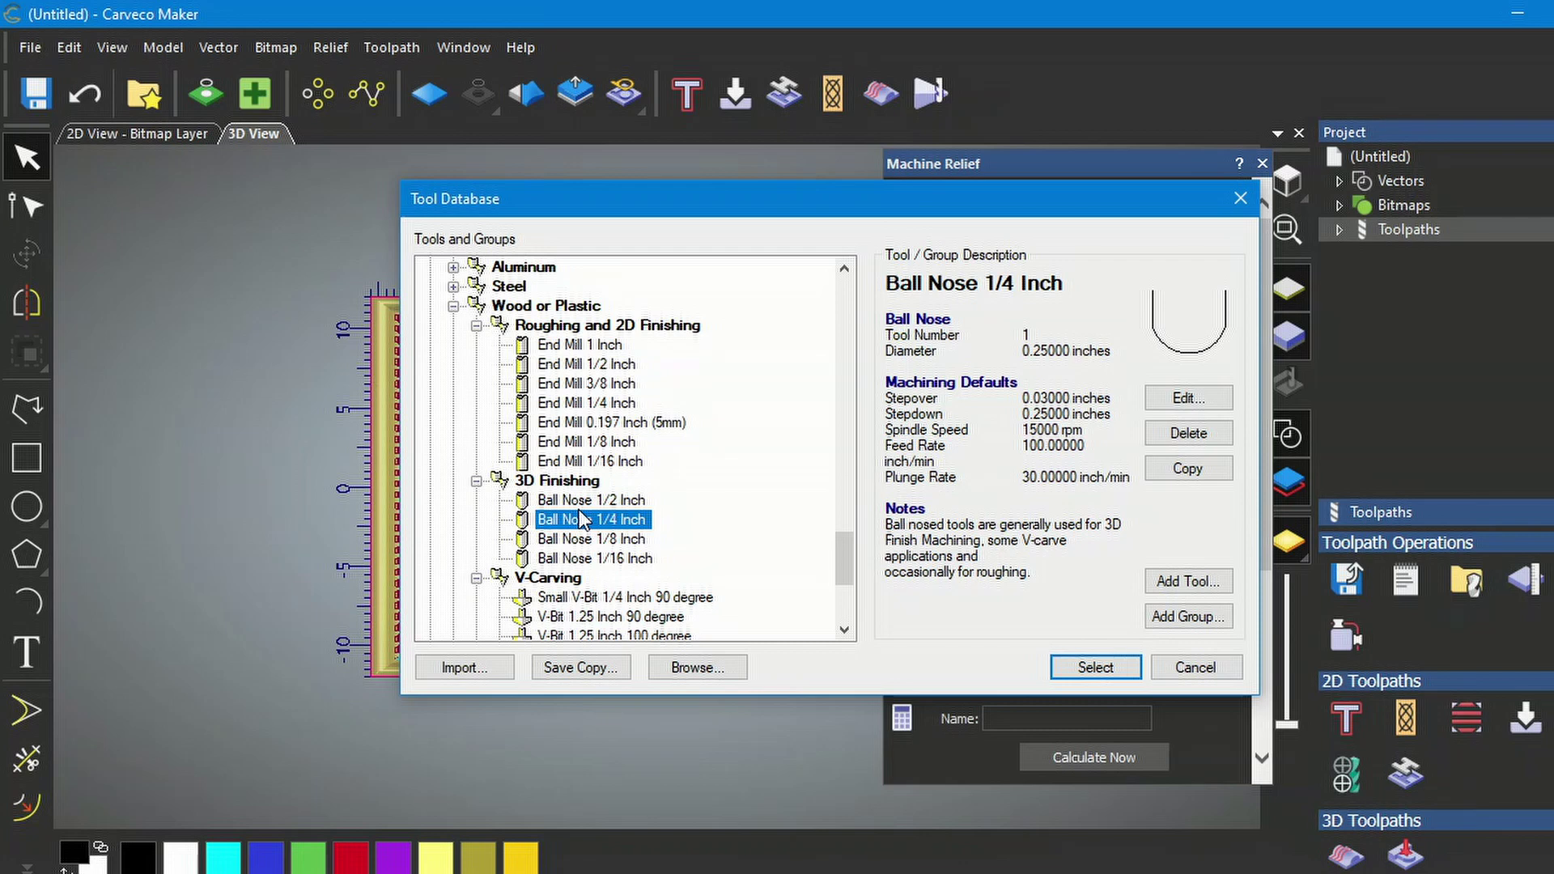
pyautogui.click(1096, 668)
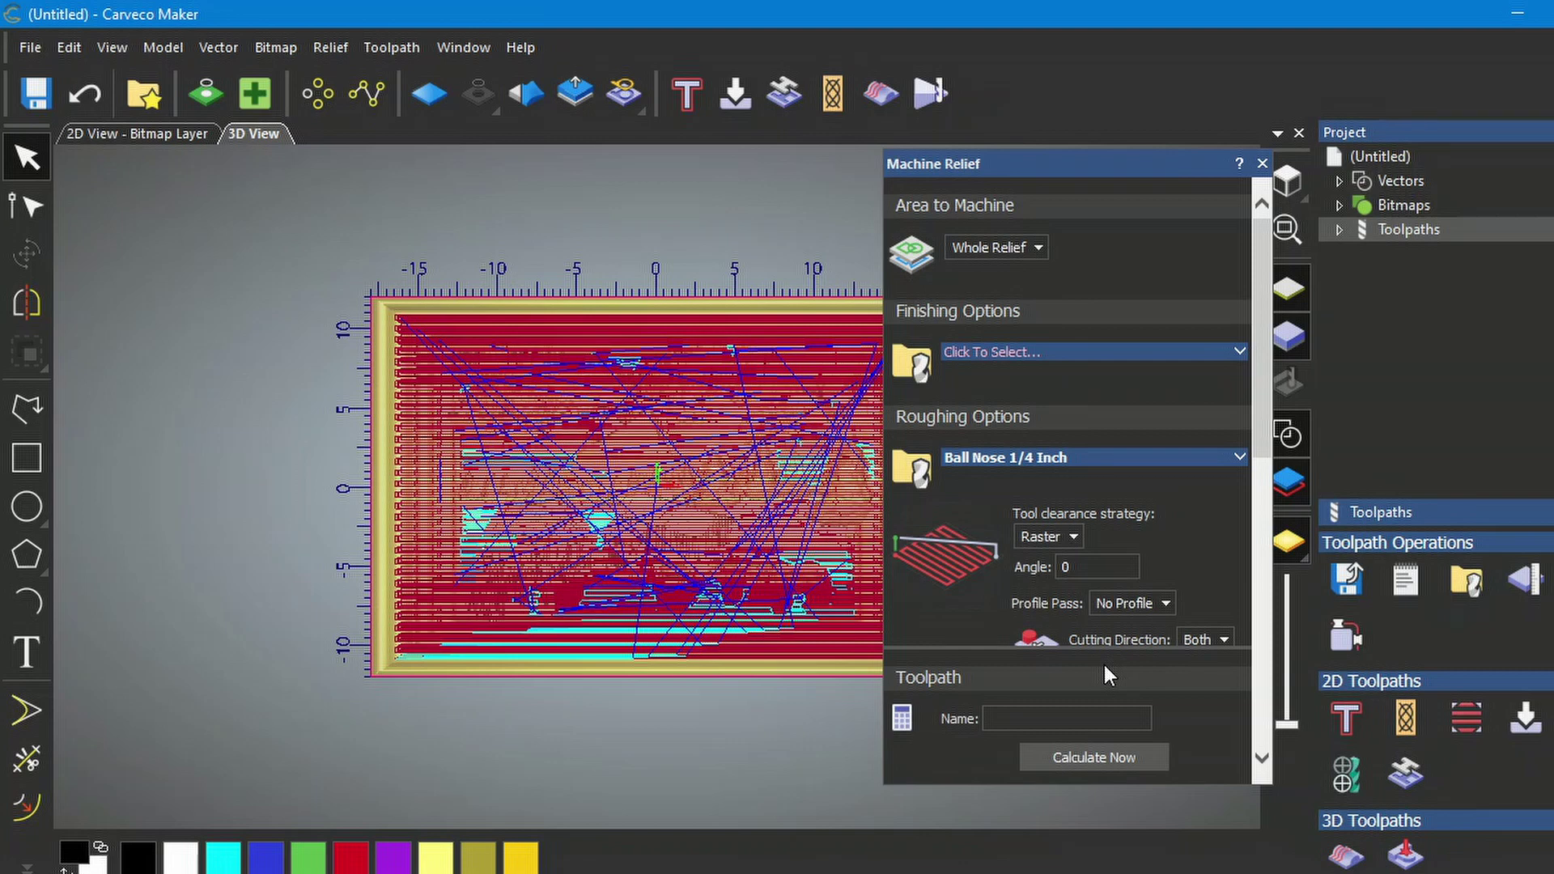
# Step: Set the 1/4 inch ball nose roughing tool's stepover to 0.05 inches and its spindle speed to 20000 rpm
pyautogui.click(1239, 457)
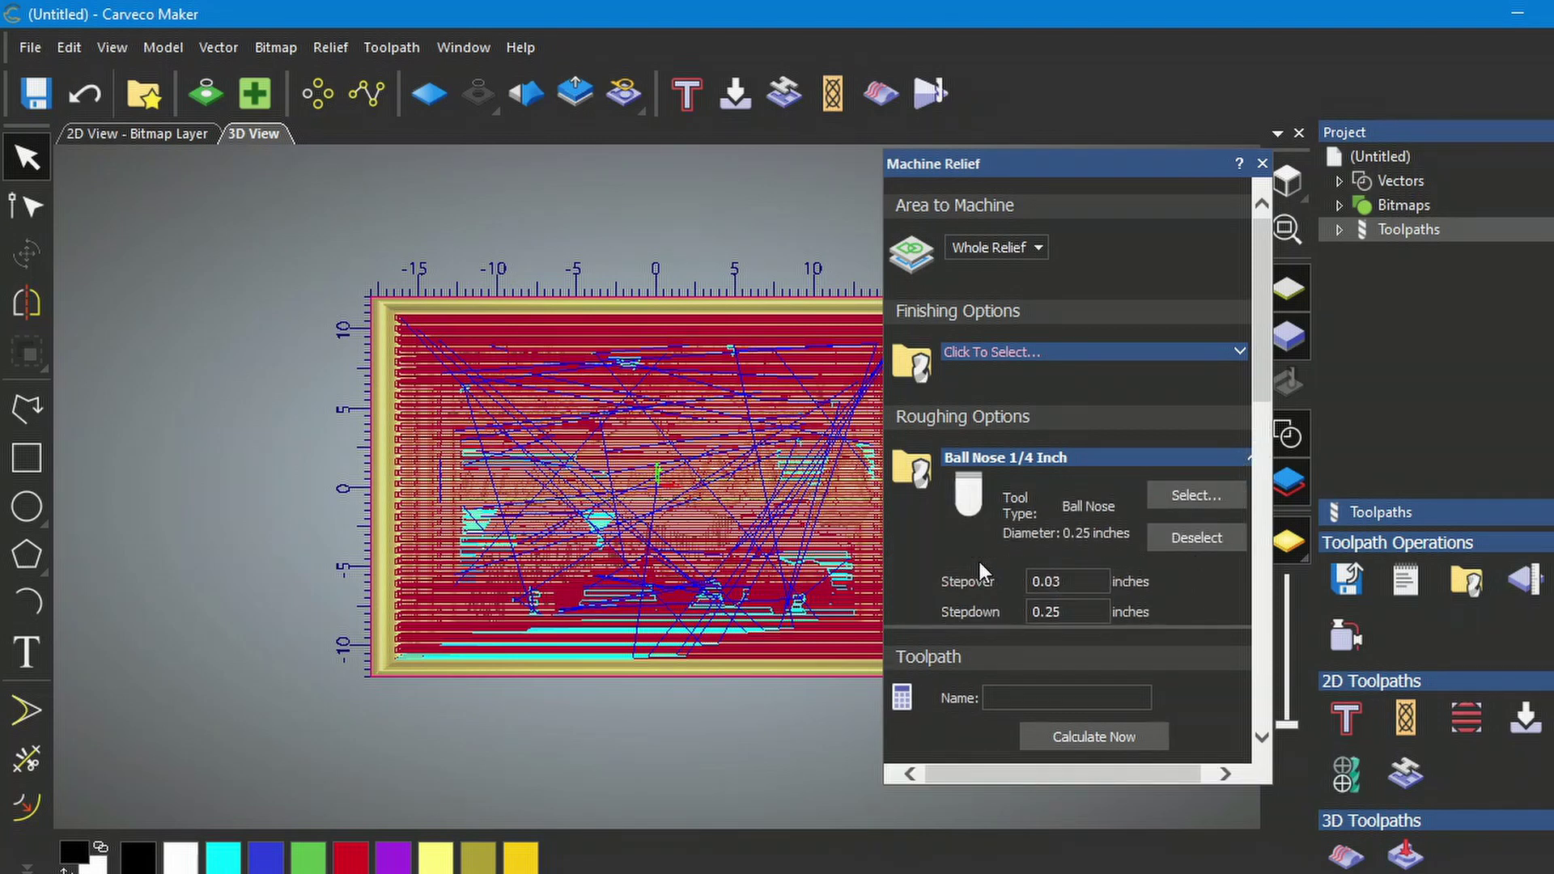
pyautogui.scroll(-2, 971, 562)
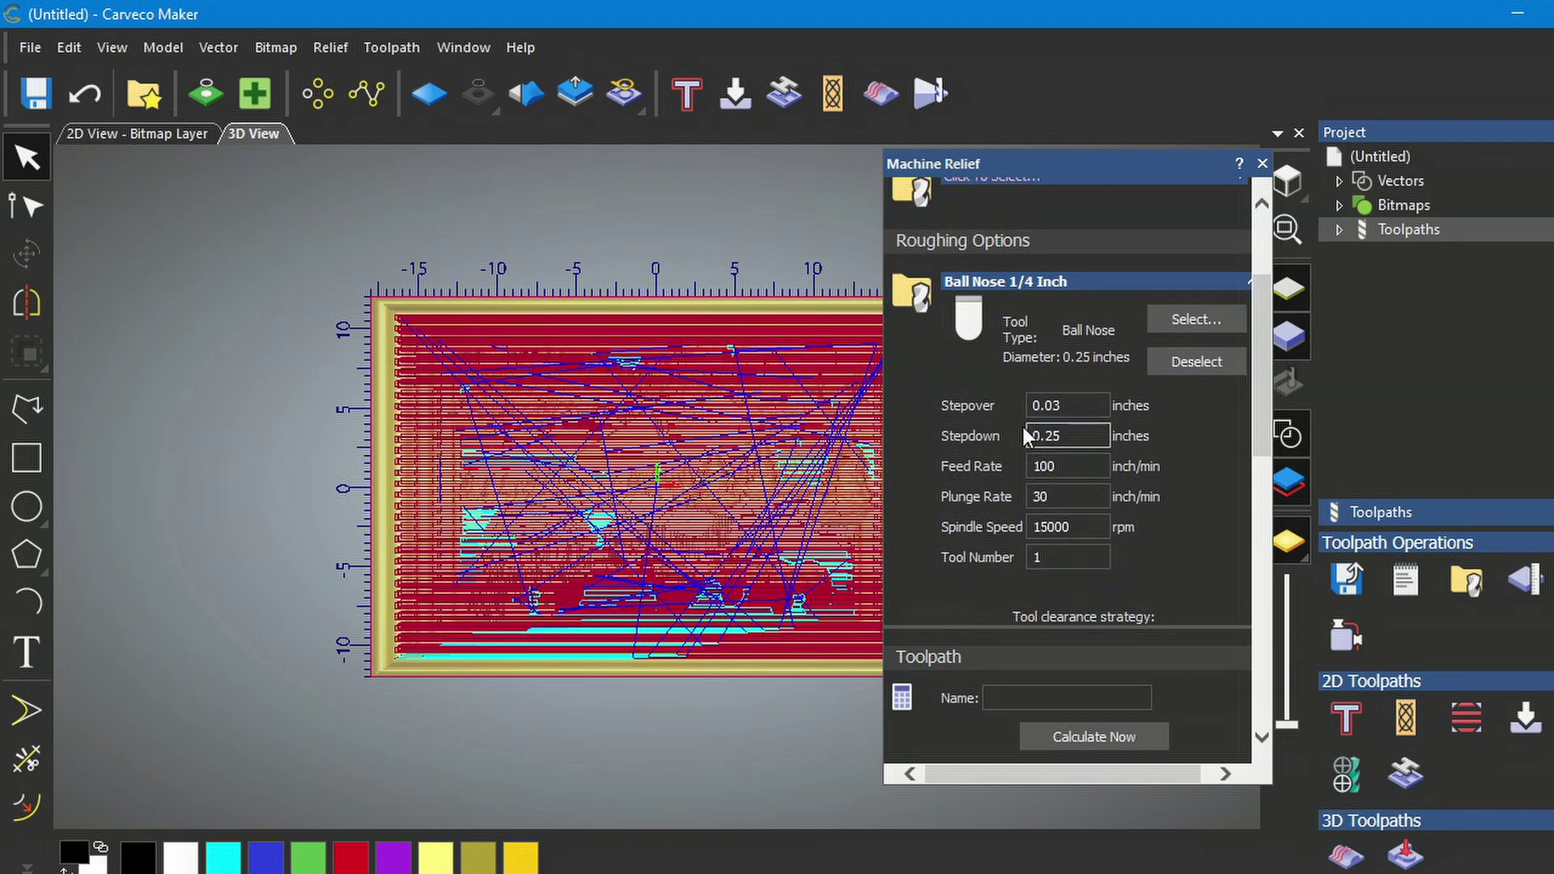
pyautogui.click(1063, 405)
pyautogui.press('BackSpace')
pyautogui.write('5')
pyautogui.click(1048, 527)
pyautogui.moveTo(1048, 527); pyautogui.dragTo(1030, 528)
pyautogui.write('20')
# Step: Name the toolpath "CUT 2 0.25 BALLMILL", calculate it, and close the Machine Relief settings
pyautogui.scroll(-5, 1164, 557)
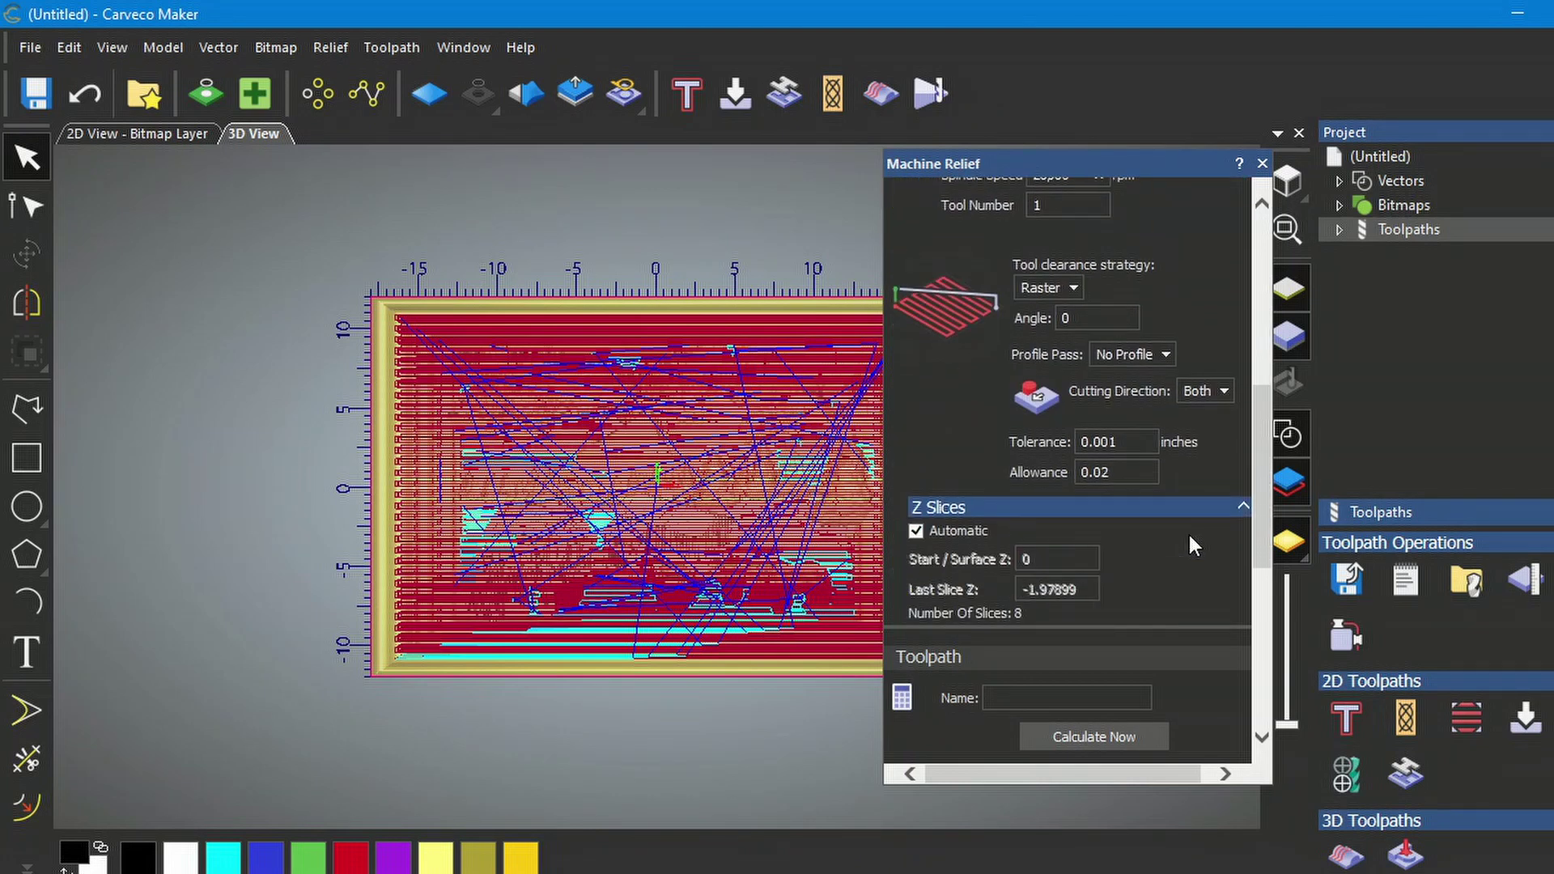
pyautogui.scroll(-3, 1191, 537)
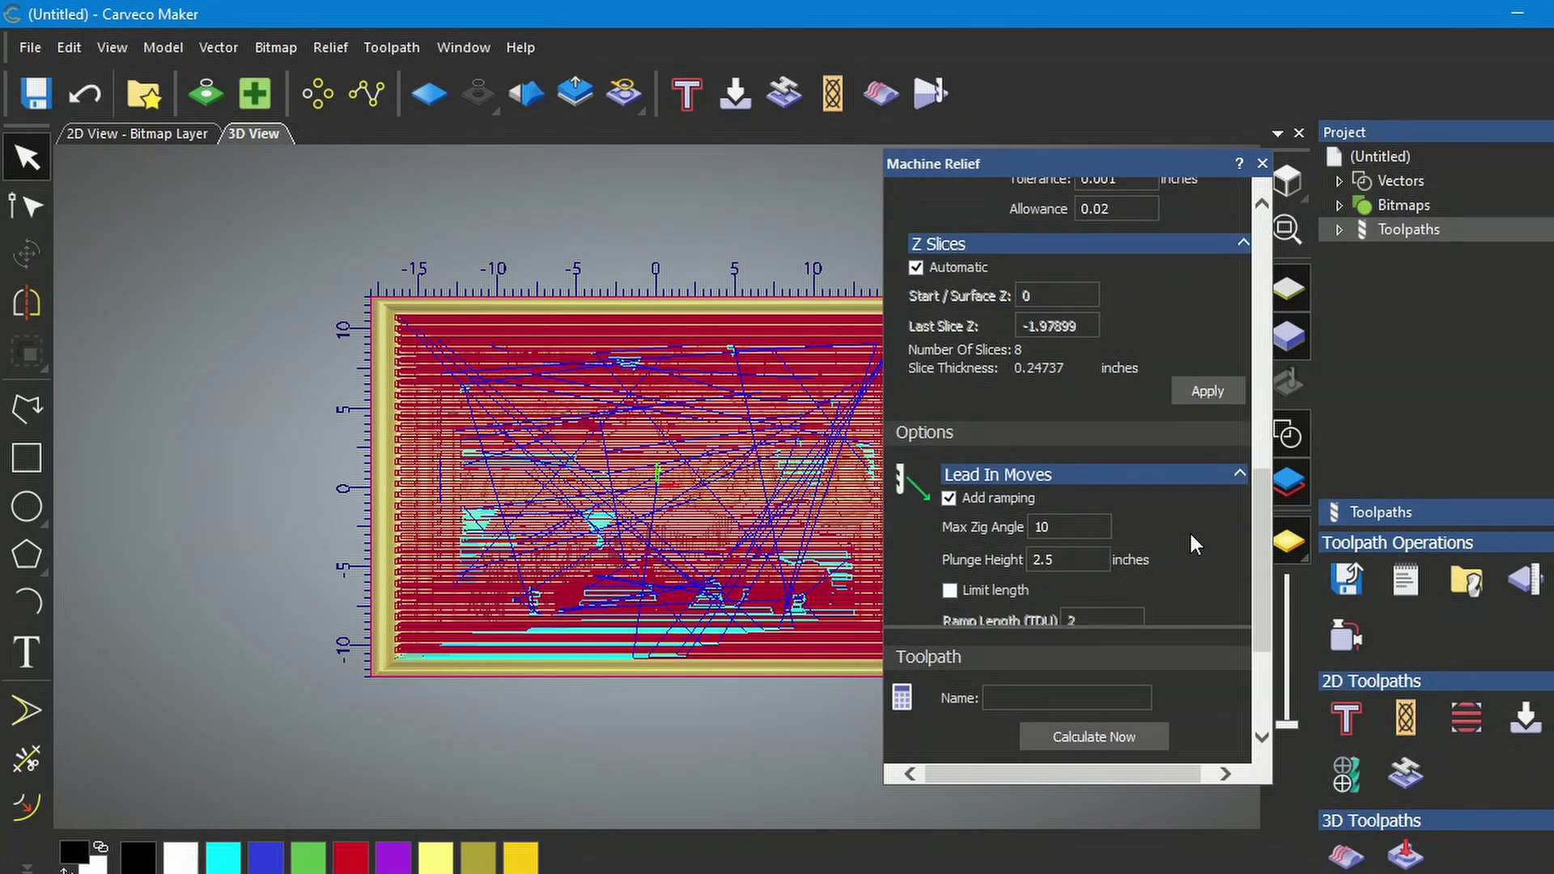
pyautogui.scroll(-2, 1192, 543)
pyautogui.scroll(-2, 1193, 542)
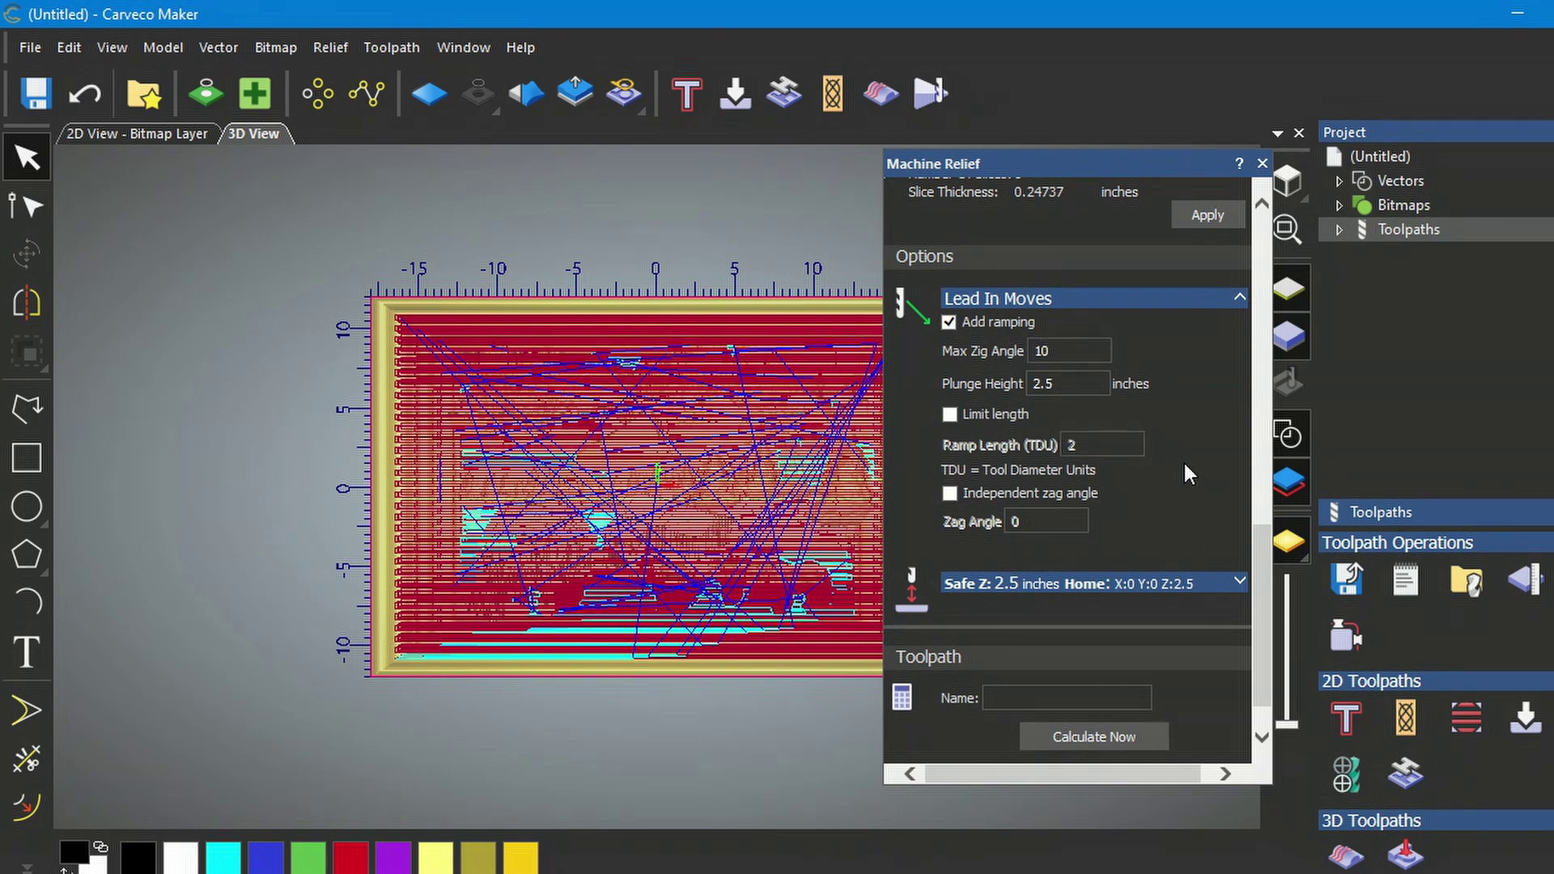
pyautogui.scroll(-1, 1192, 447)
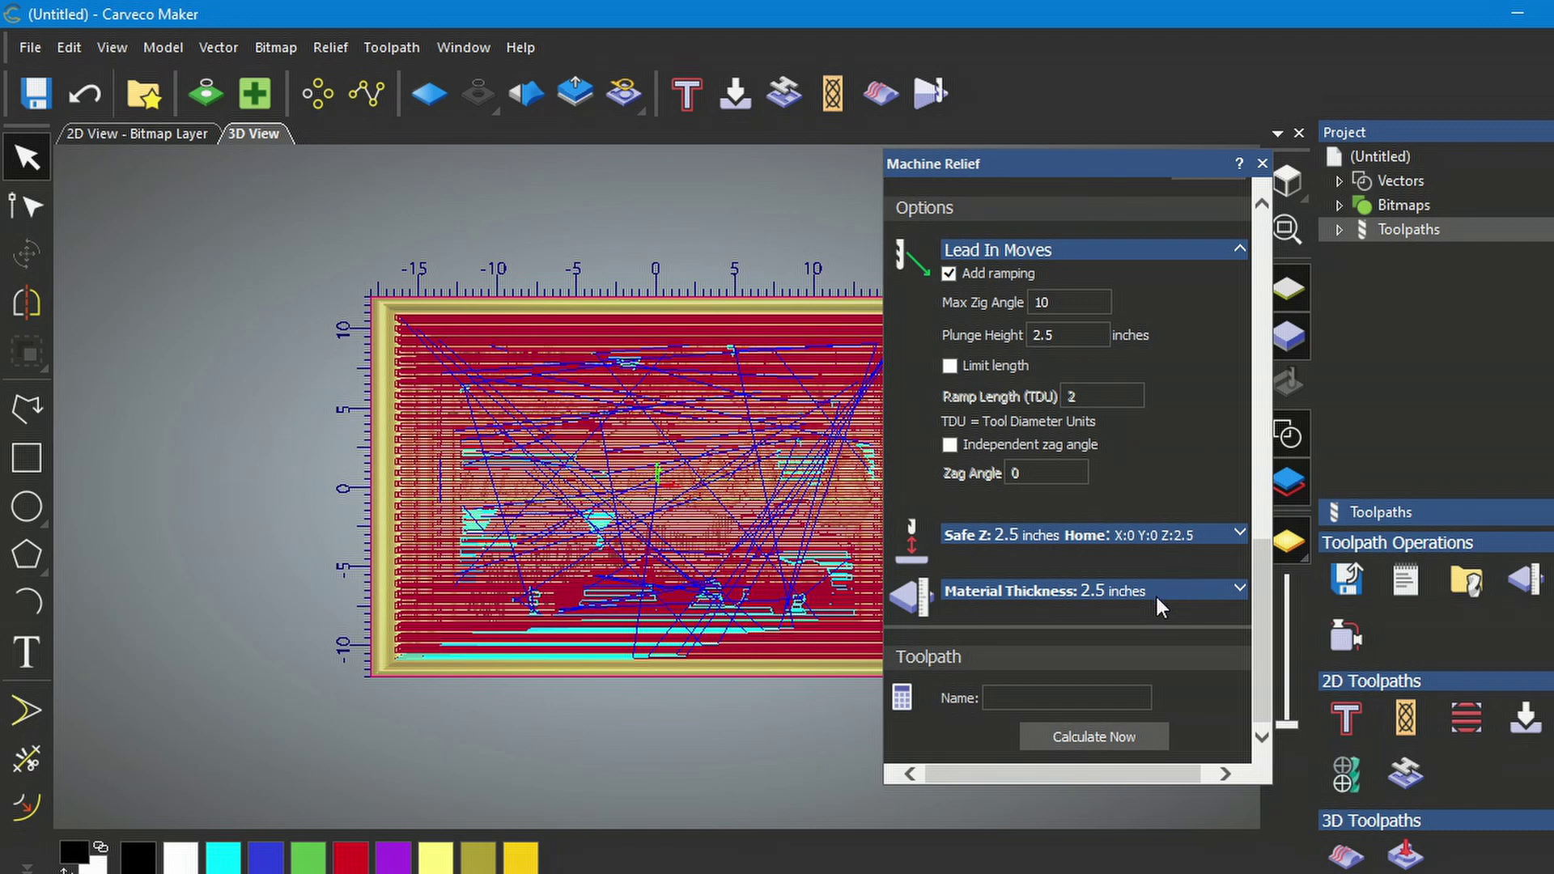
pyautogui.click(1004, 698)
pyautogui.write('CUT 2 0.25 BALLMILL')
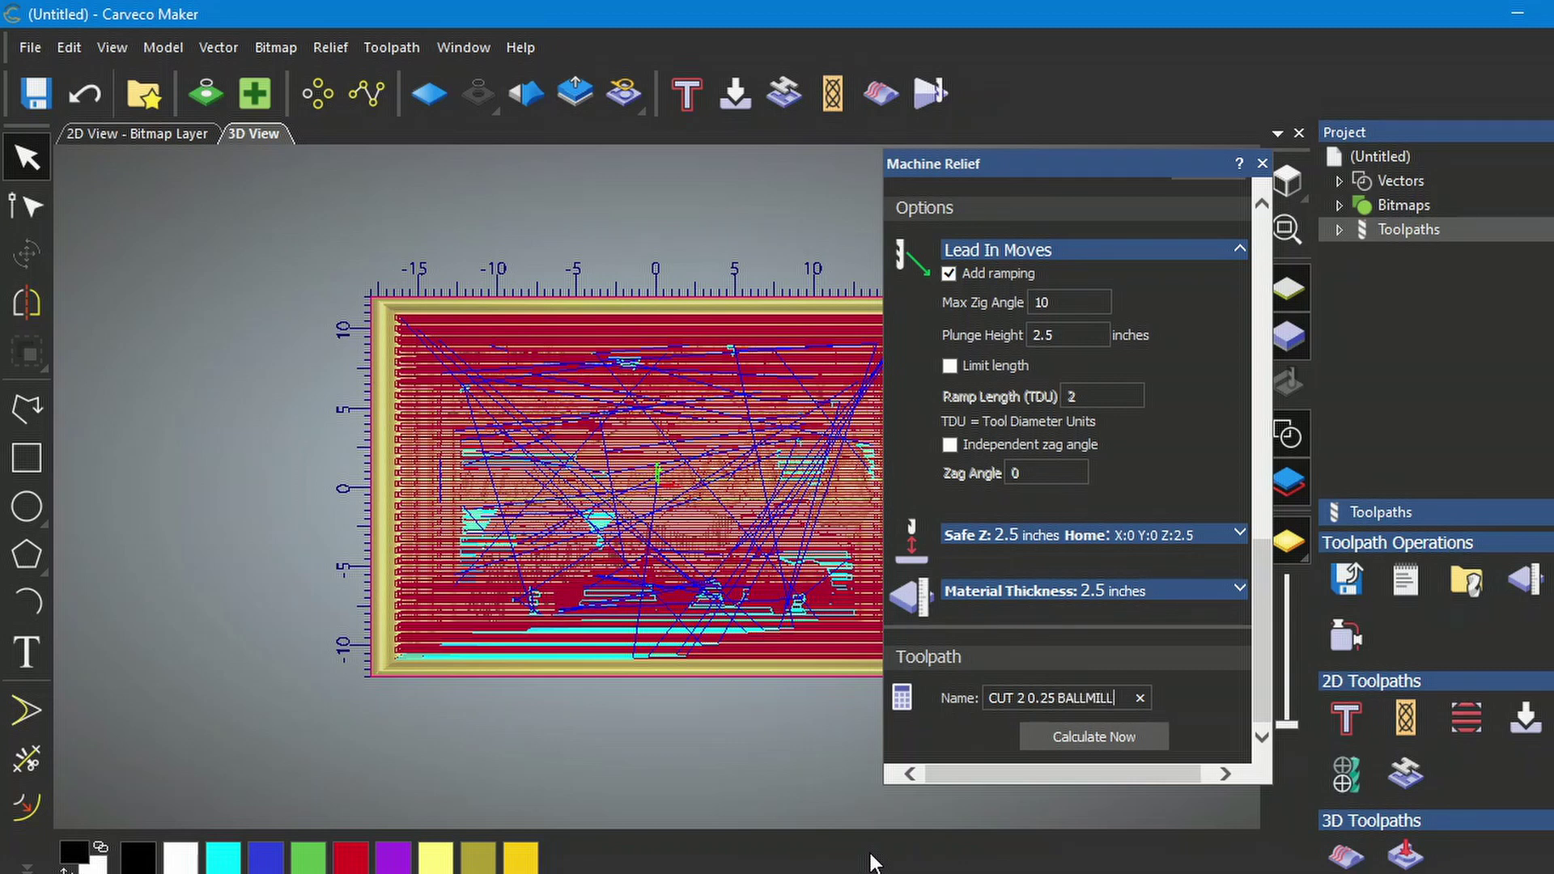
pyautogui.click(1077, 735)
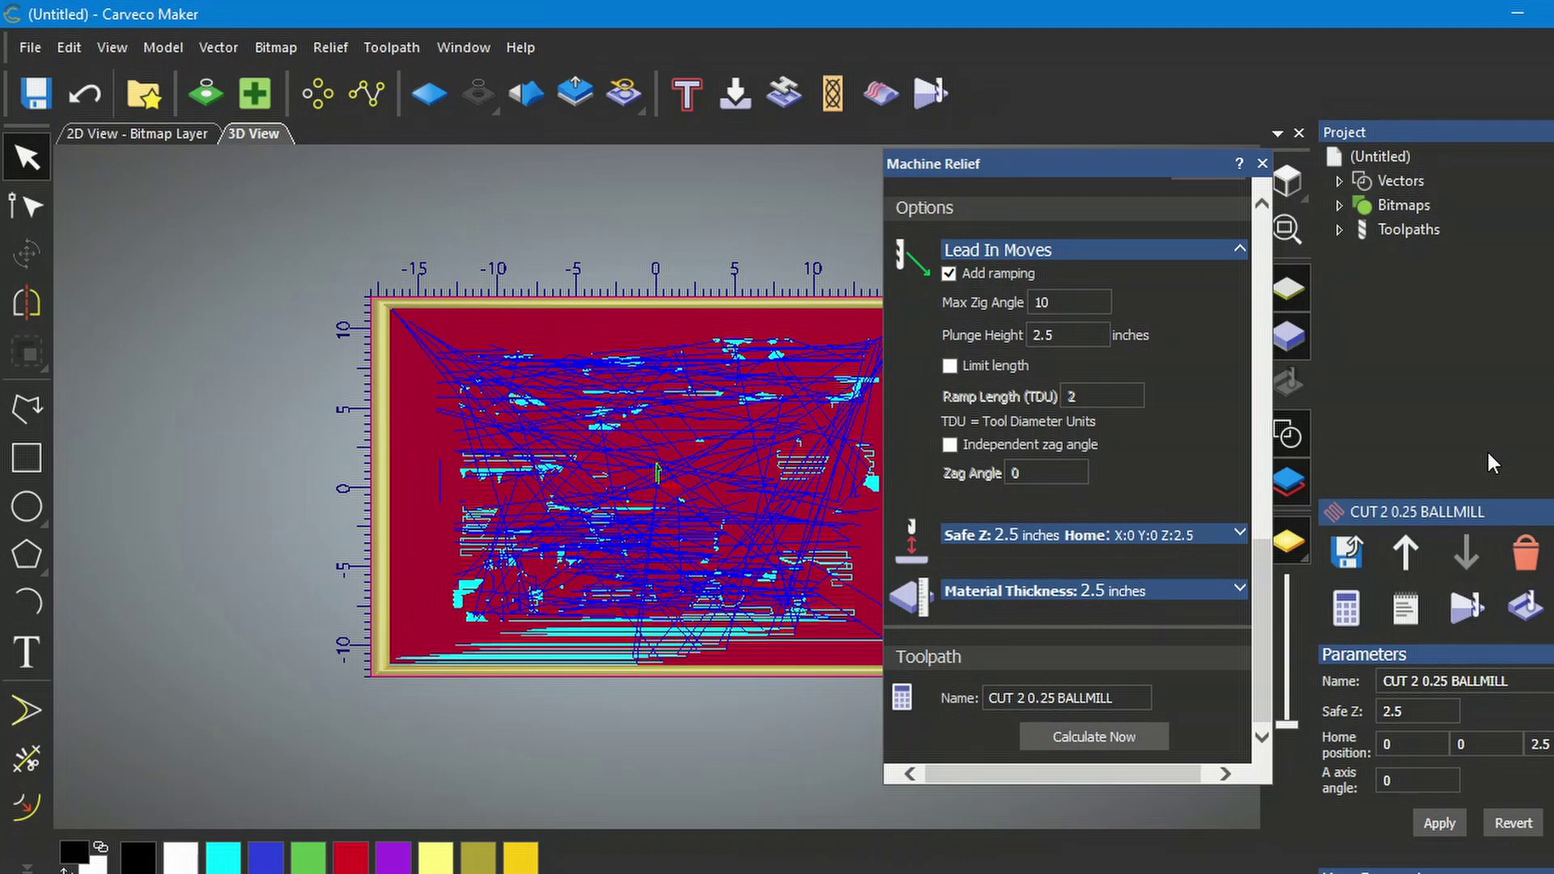
pyautogui.click(1262, 165)
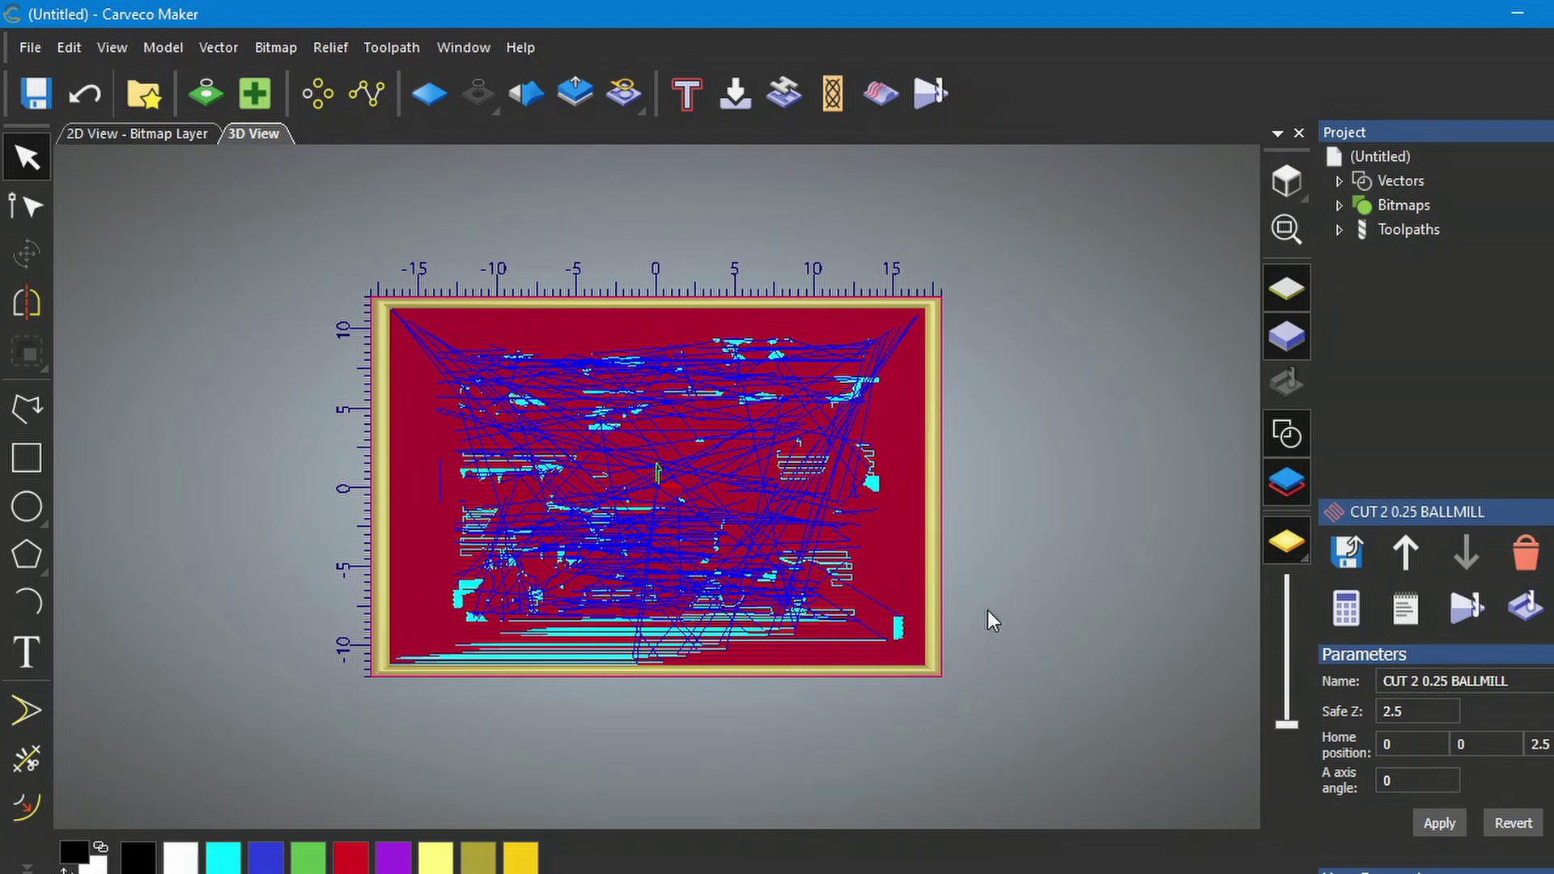
# Step: Start another Machine Relief toolpath with the inch Wood or Plastic Ball Nose 1/8 Inch as its finishing tool
pyautogui.click(881, 97)
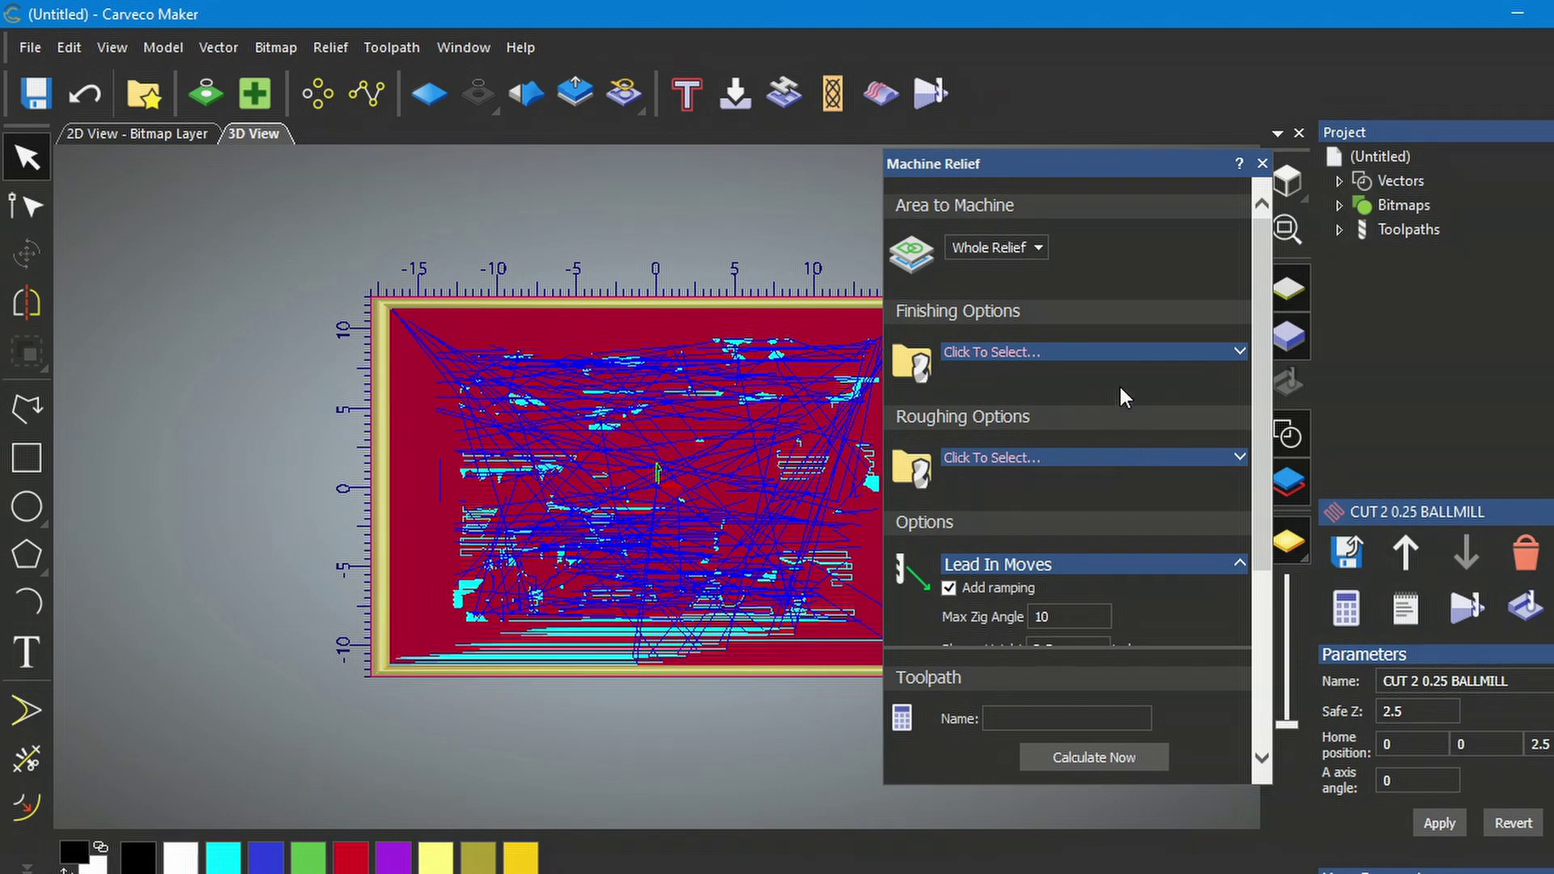
pyautogui.click(1241, 353)
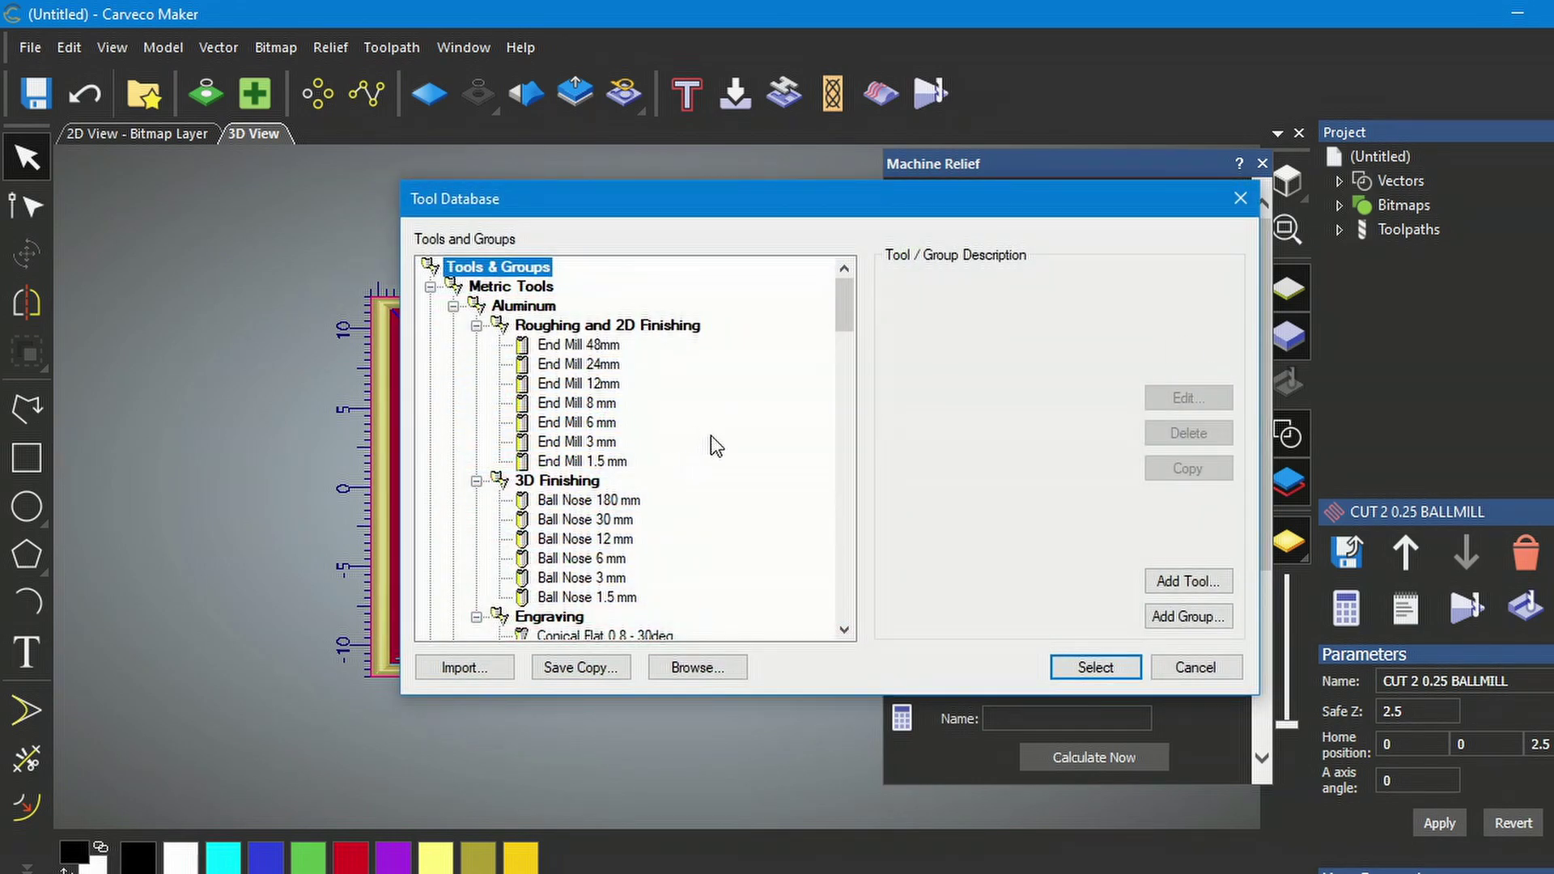
pyautogui.scroll(-10, 680, 450)
pyautogui.scroll(-5, 612, 464)
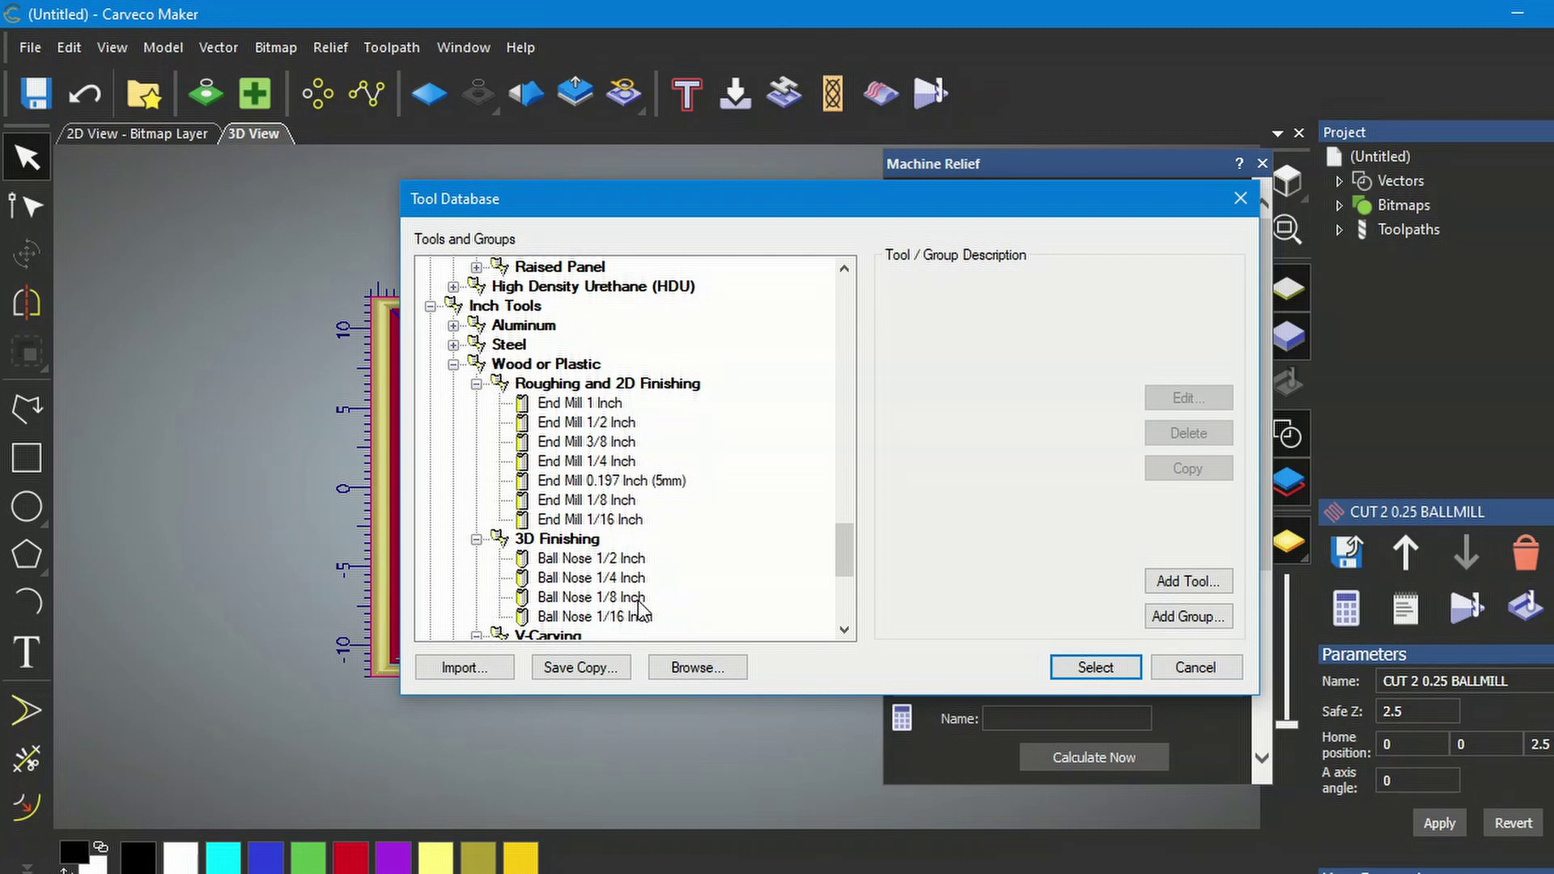
pyautogui.click(580, 599)
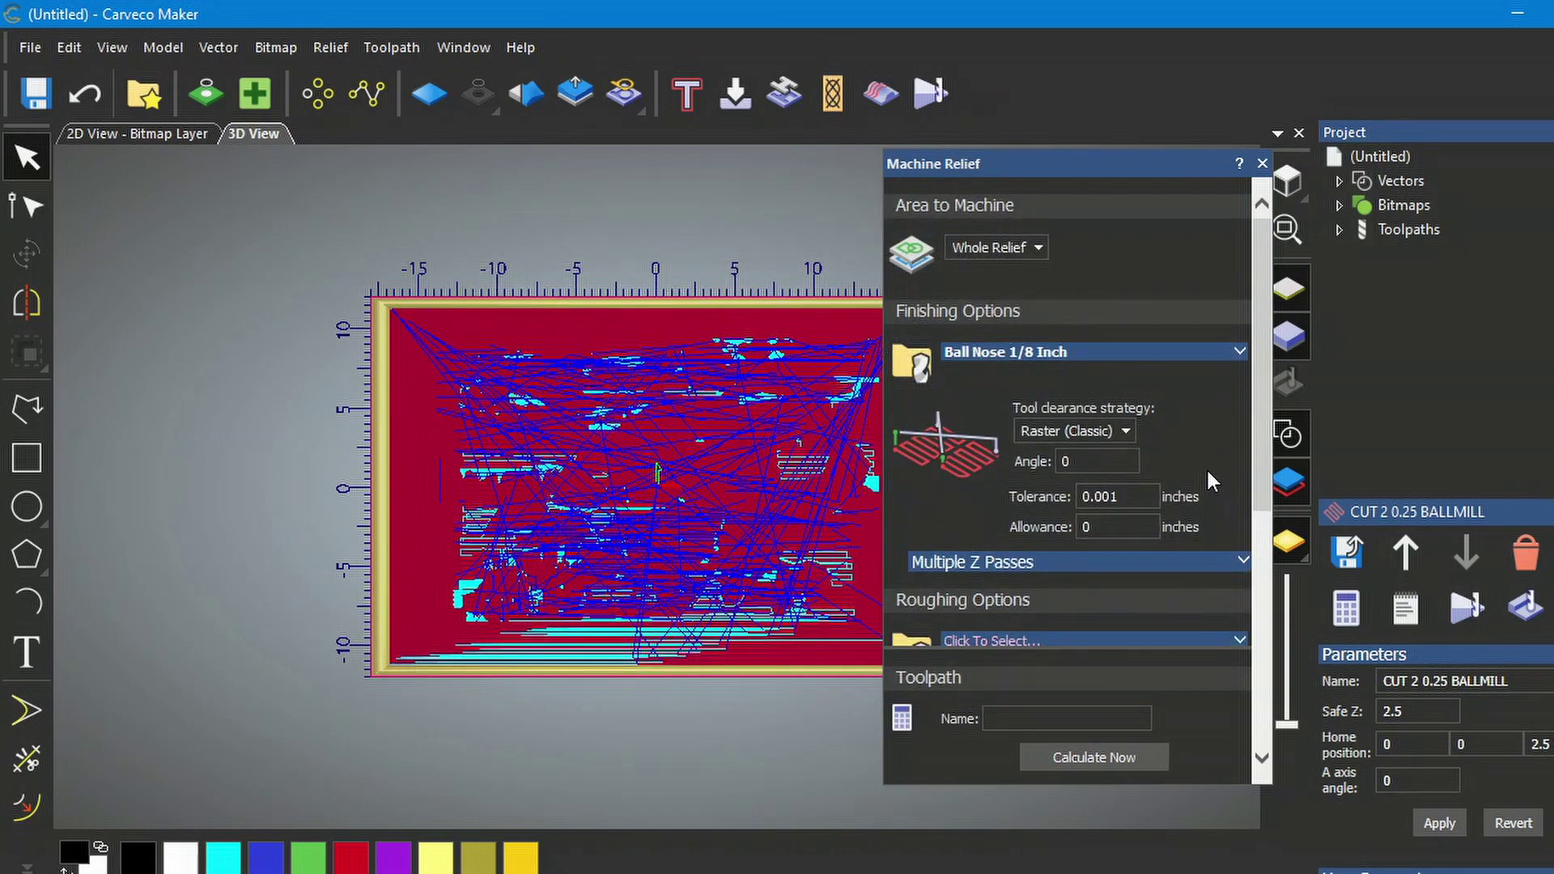
# Step: Set the 1/8 inch ball nose finishing tool's spindle speed to 24000 rpm
pyautogui.click(1240, 351)
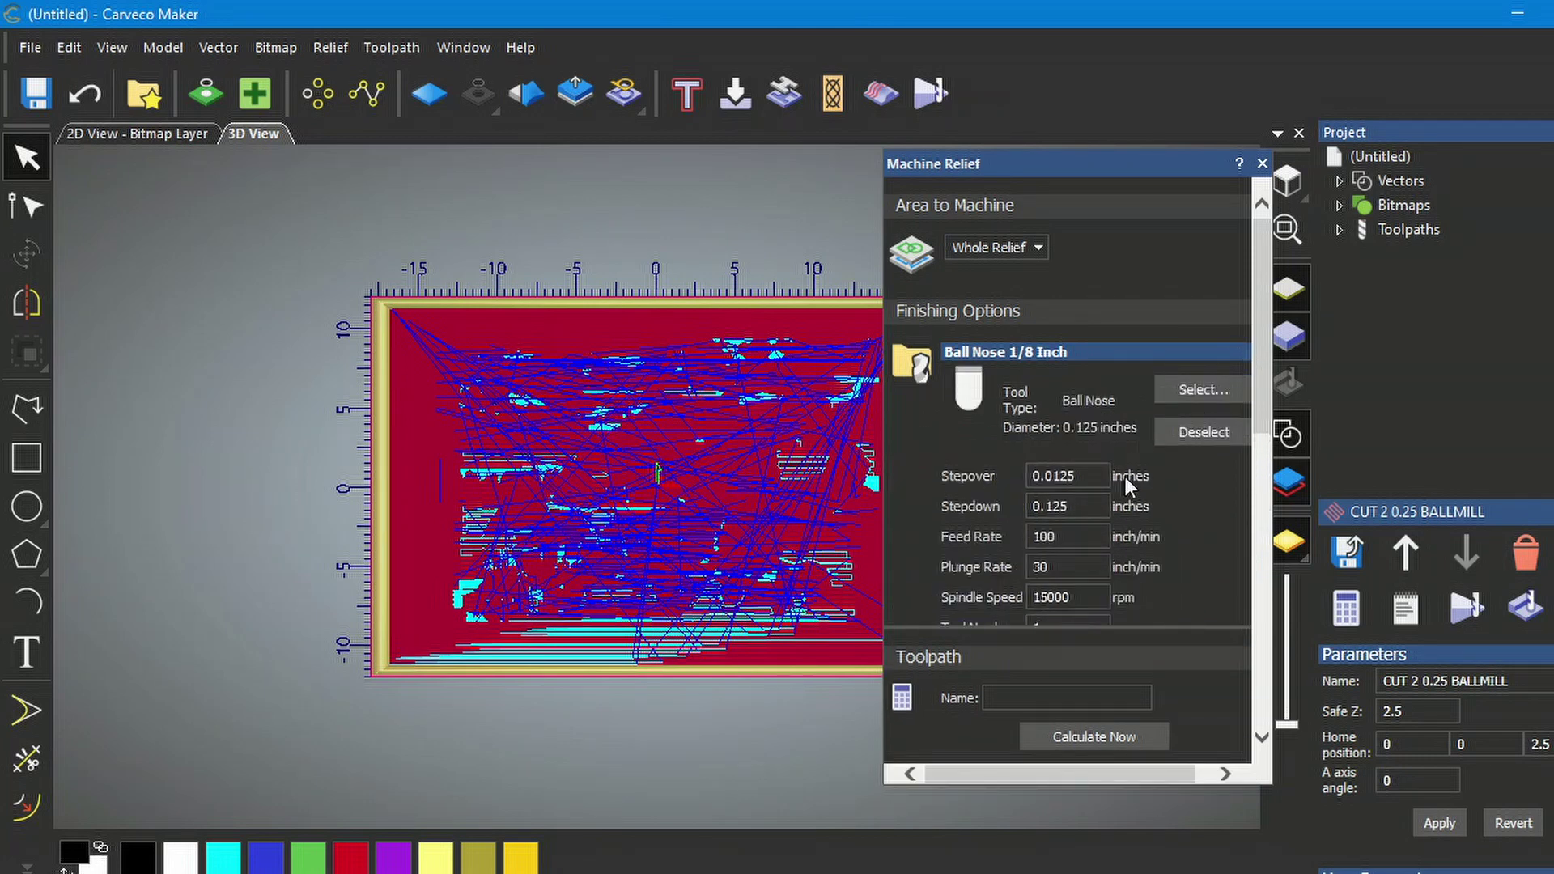
pyautogui.scroll(-1, 1166, 496)
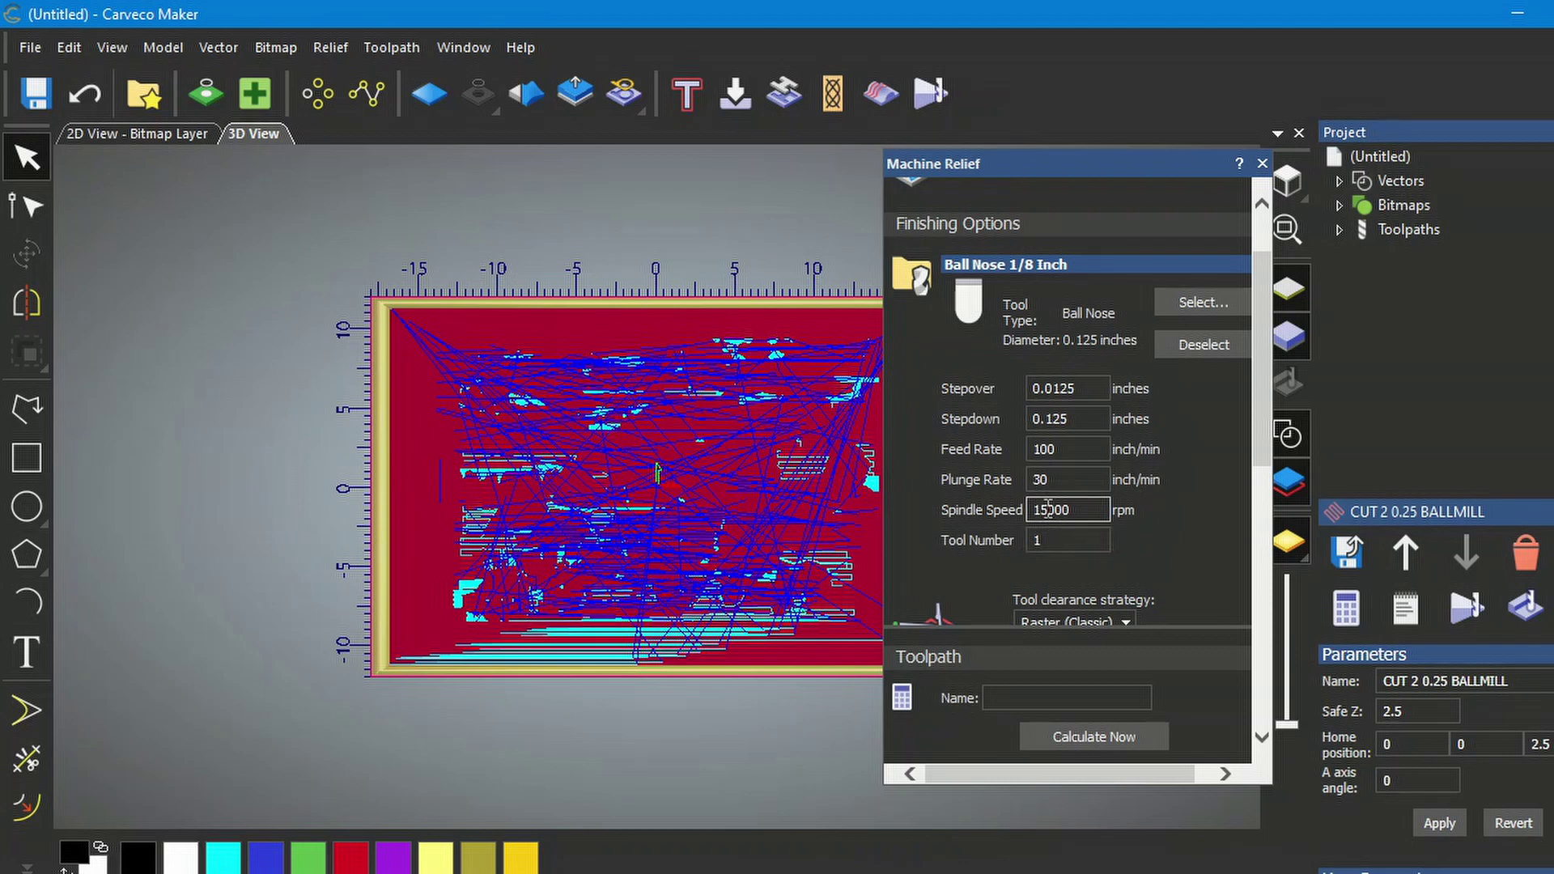
pyautogui.moveTo(1049, 509); pyautogui.dragTo(1002, 516)
pyautogui.write('24')
# Step: Name the finishing toolpath "CUT 3 FIN", calculate it, and close the Machine Relief settings
pyautogui.scroll(-5, 1230, 539)
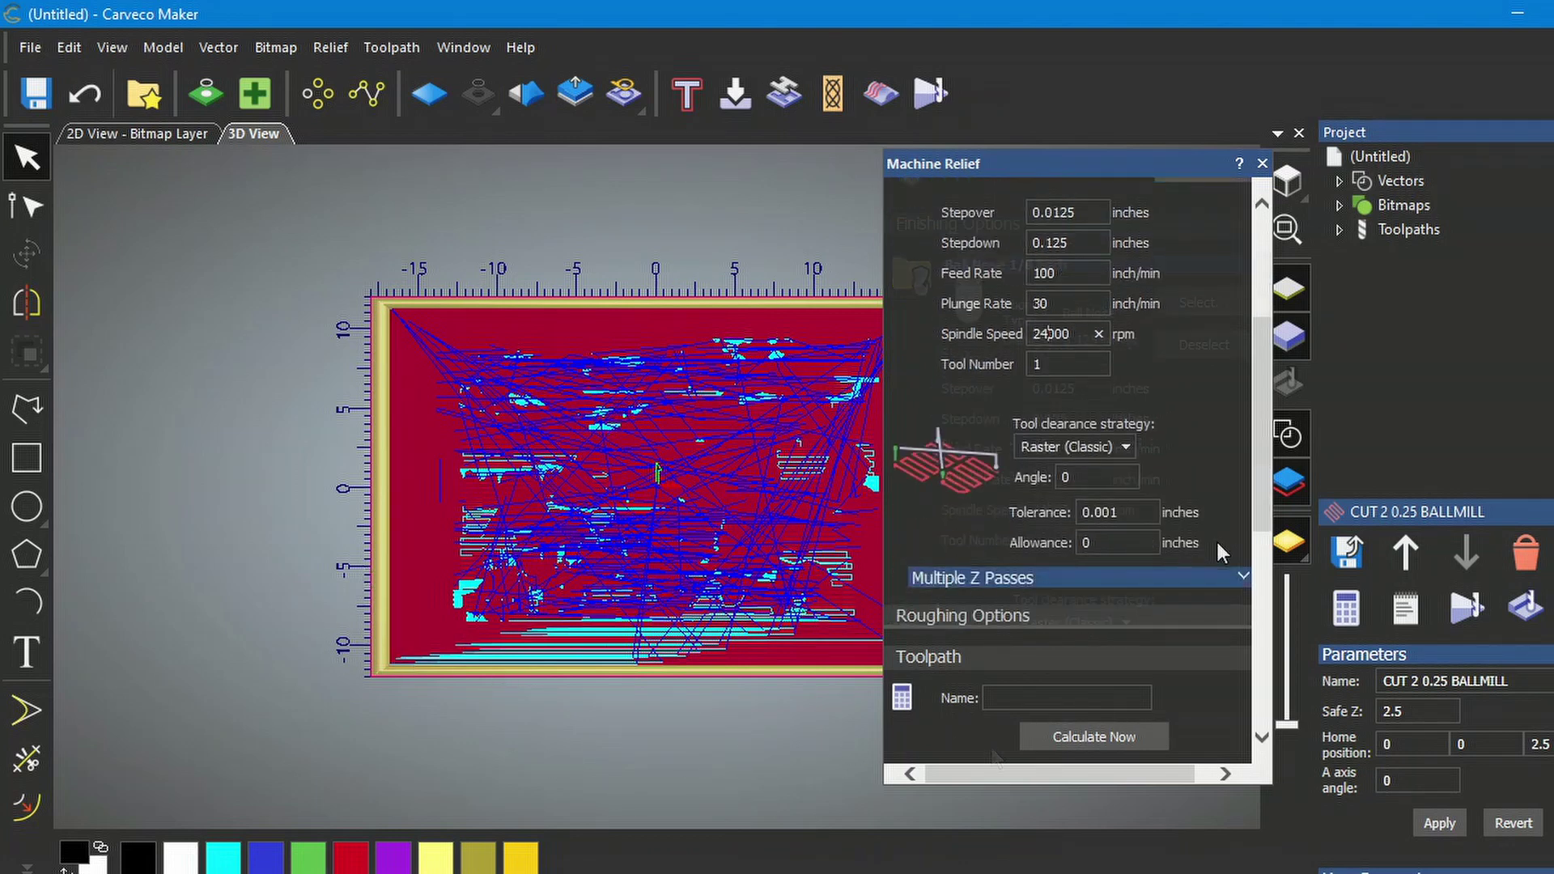
pyautogui.scroll(-2, 1216, 539)
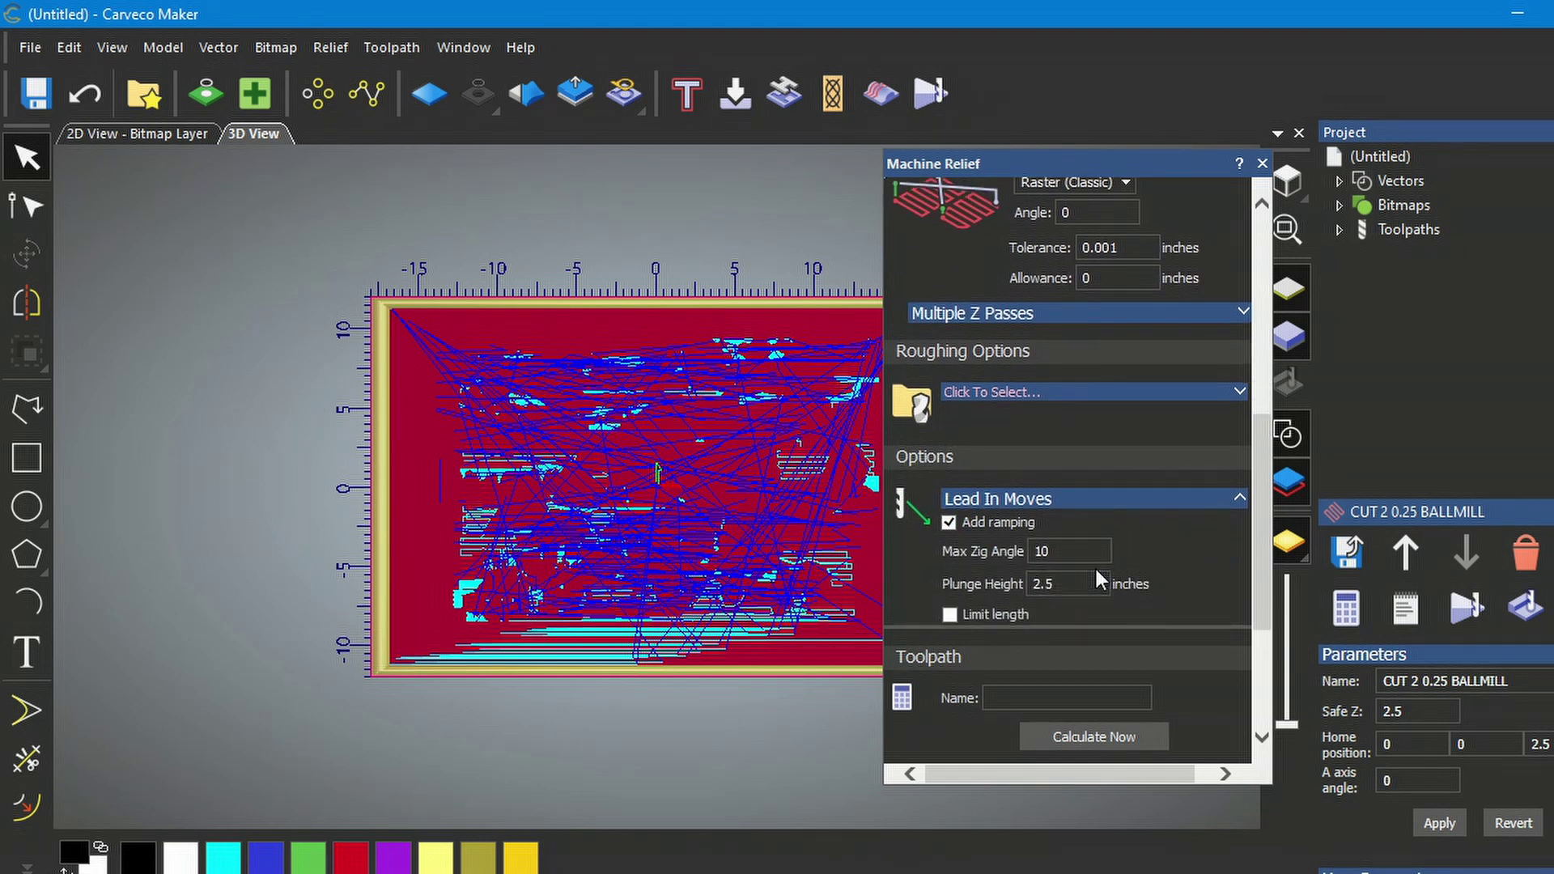
pyautogui.scroll(-3, 1189, 541)
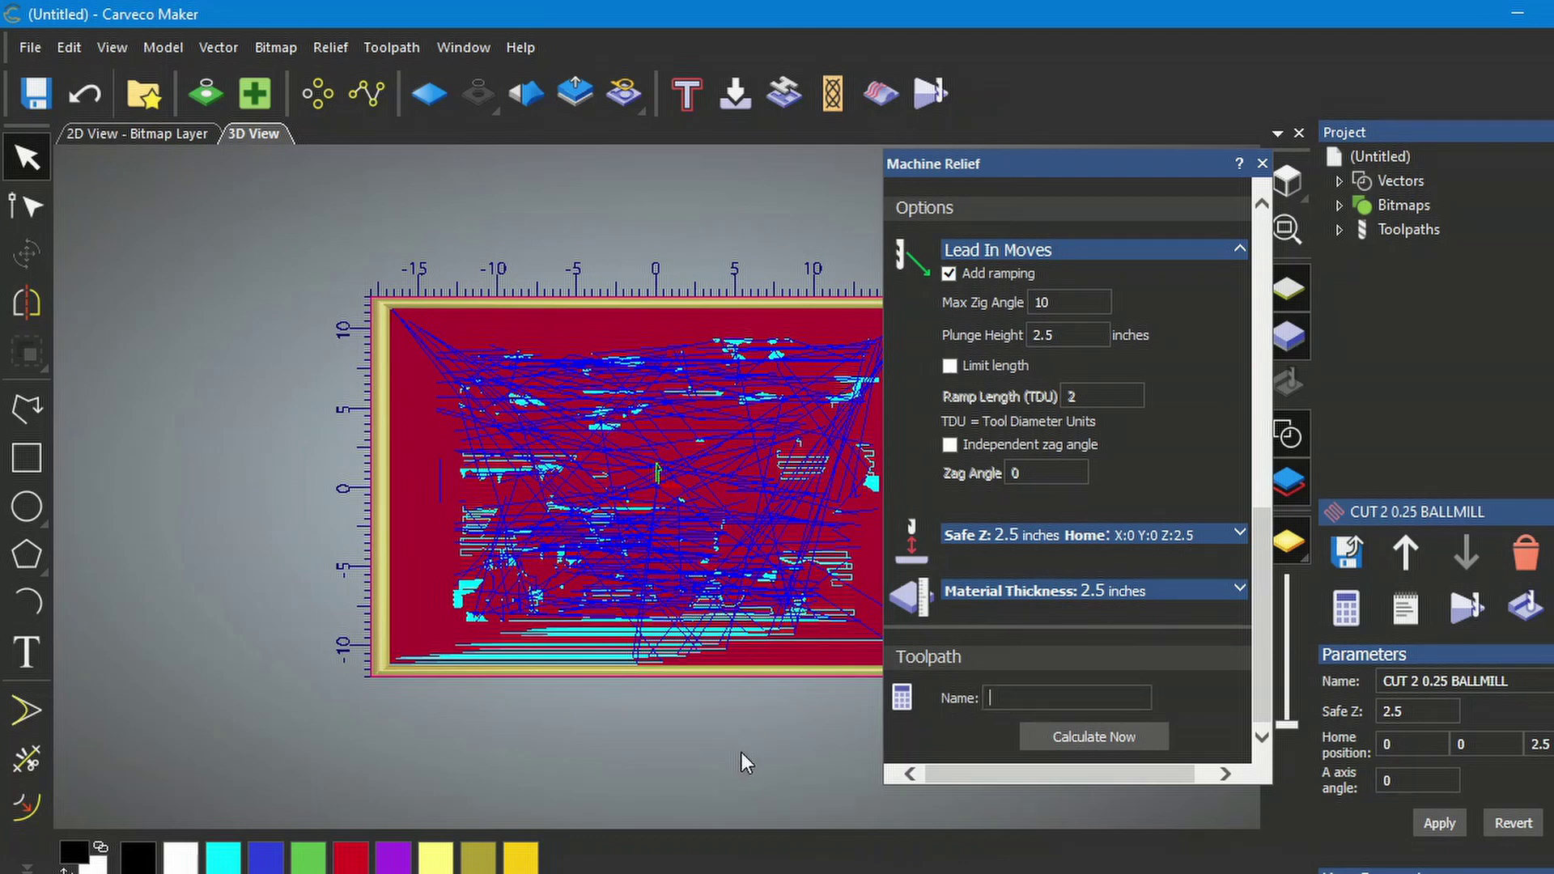
pyautogui.write('CUT 3')
pyautogui.write('FIN')
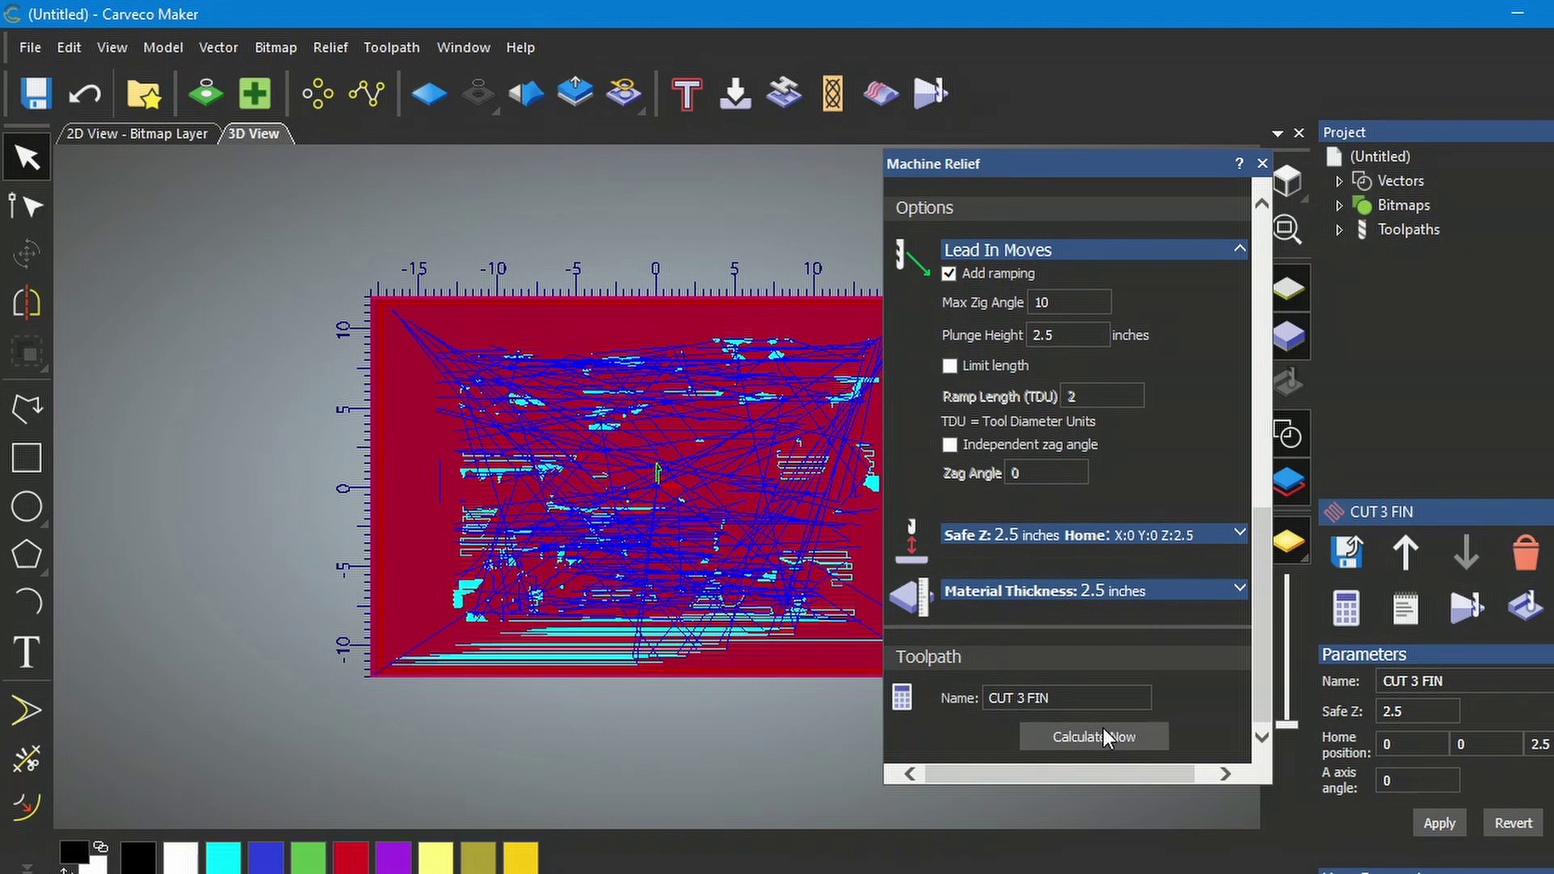
pyautogui.click(1262, 163)
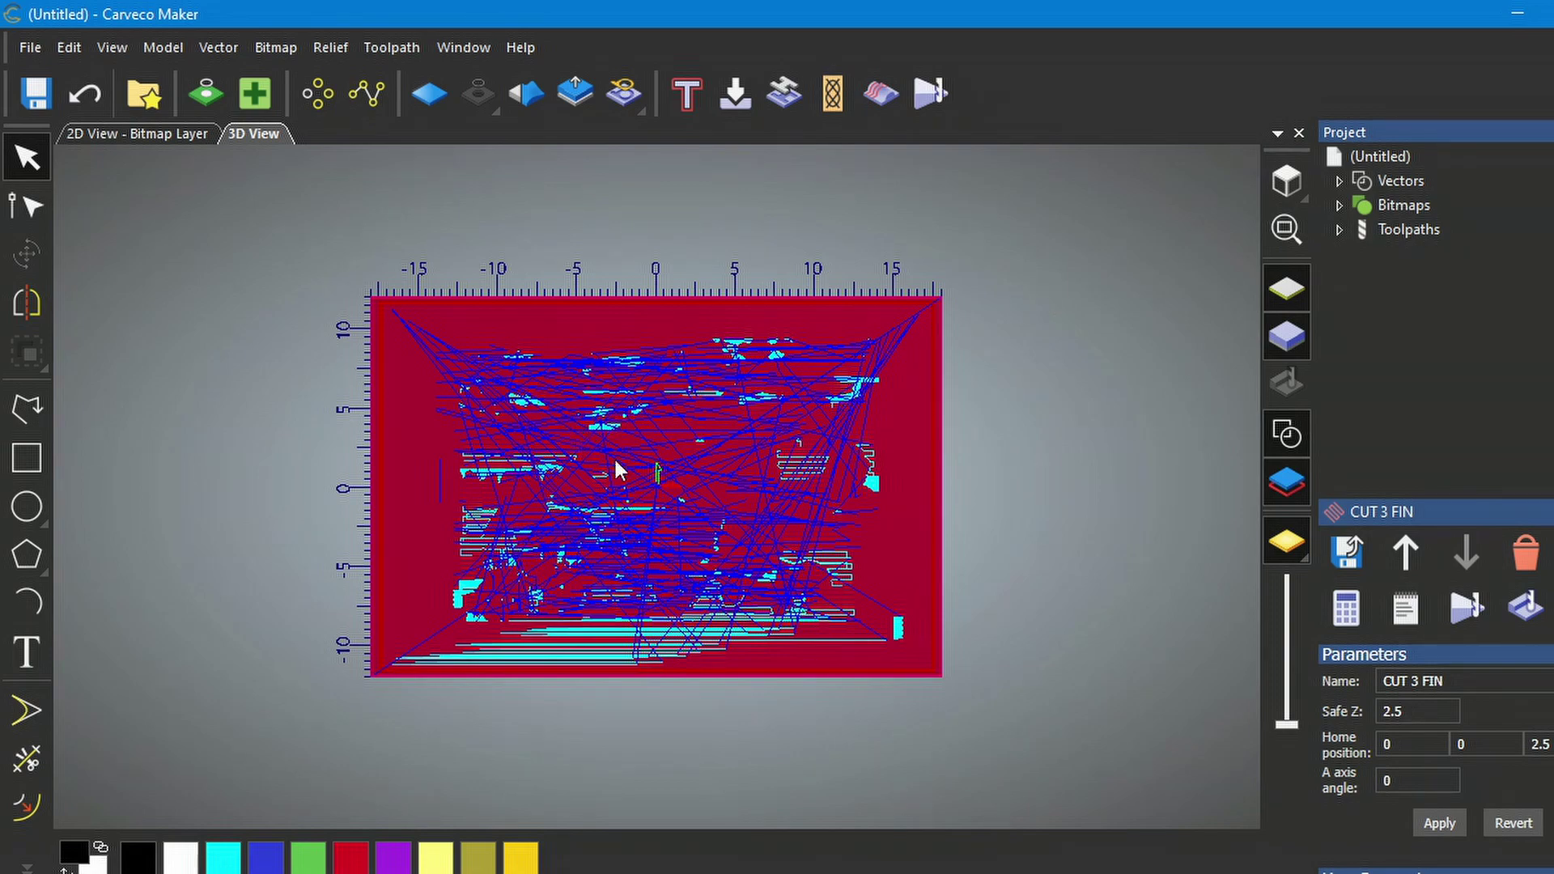
# Step: Simulate the CUT 3 FIN toolpath to preview the carved relief
pyautogui.scroll(5, 623, 472)
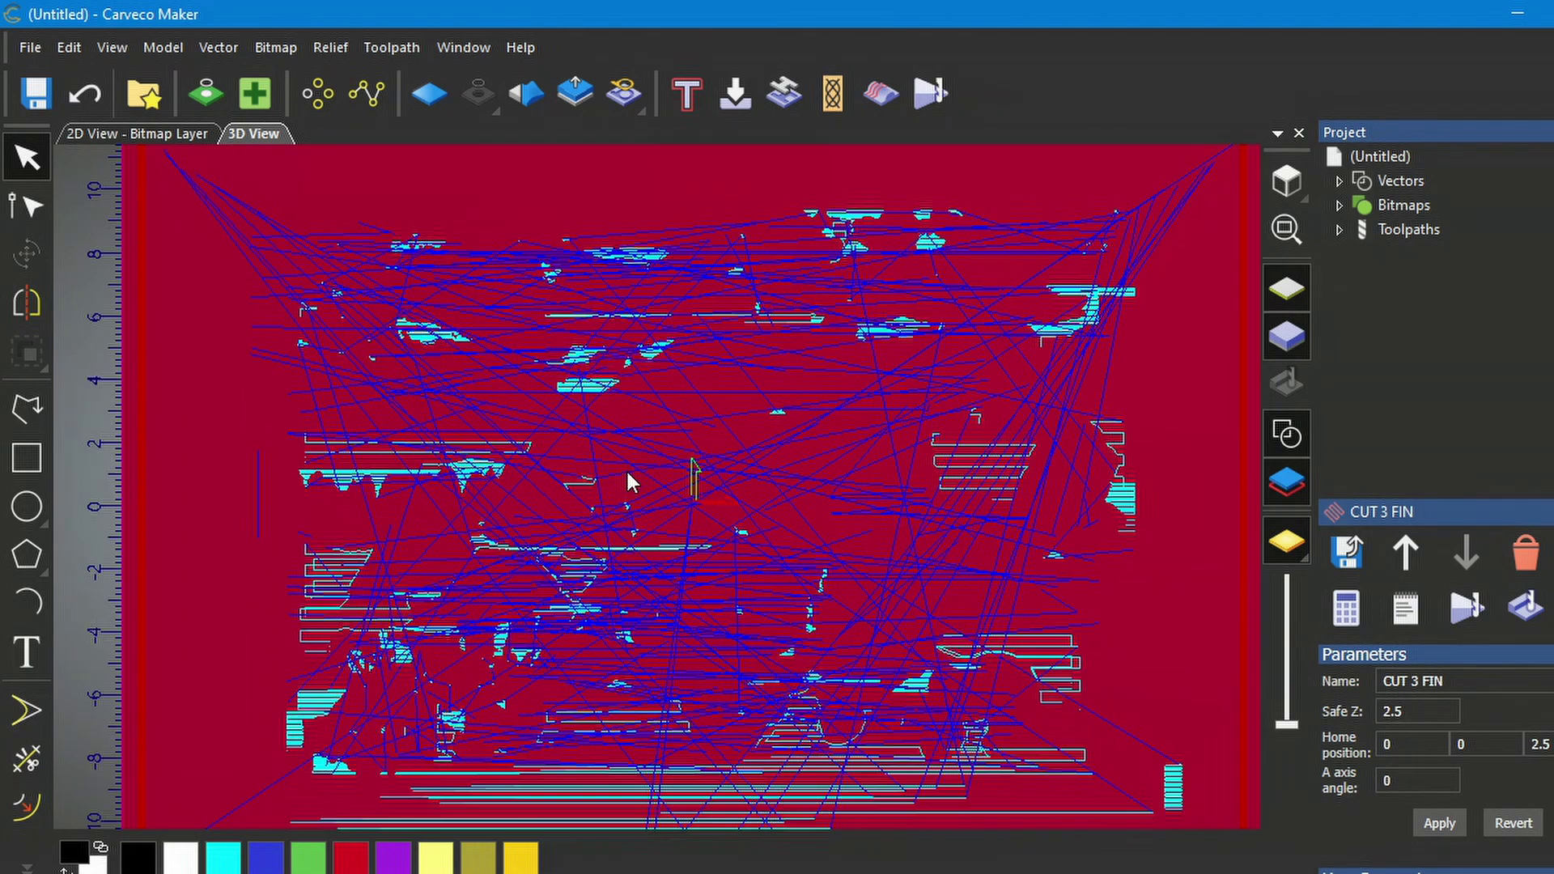
pyautogui.scroll(-1, 632, 483)
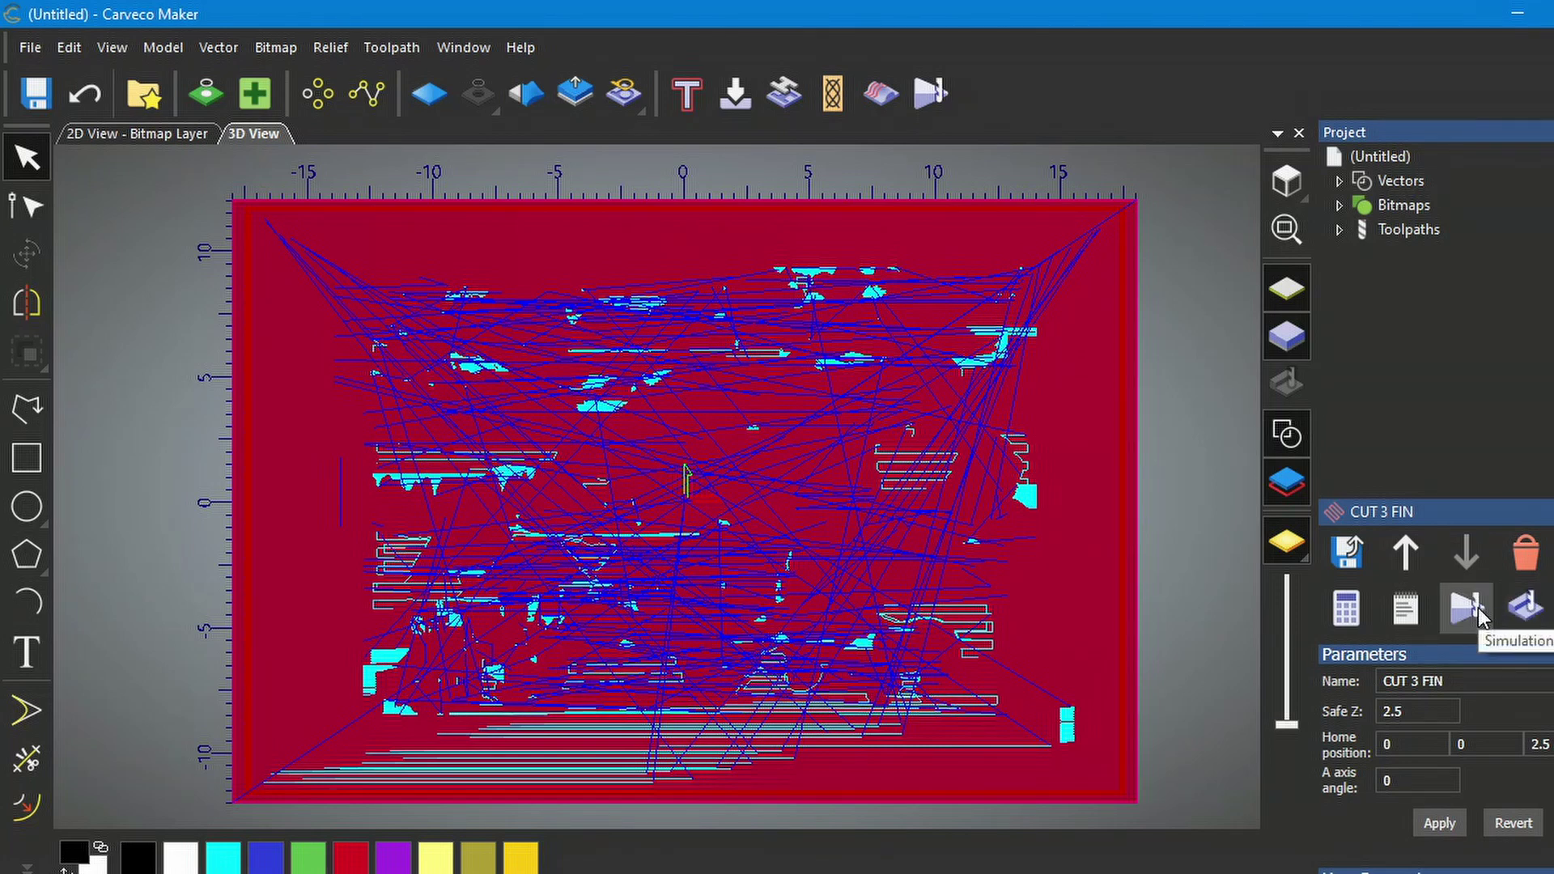
pyautogui.click(1535, 616)
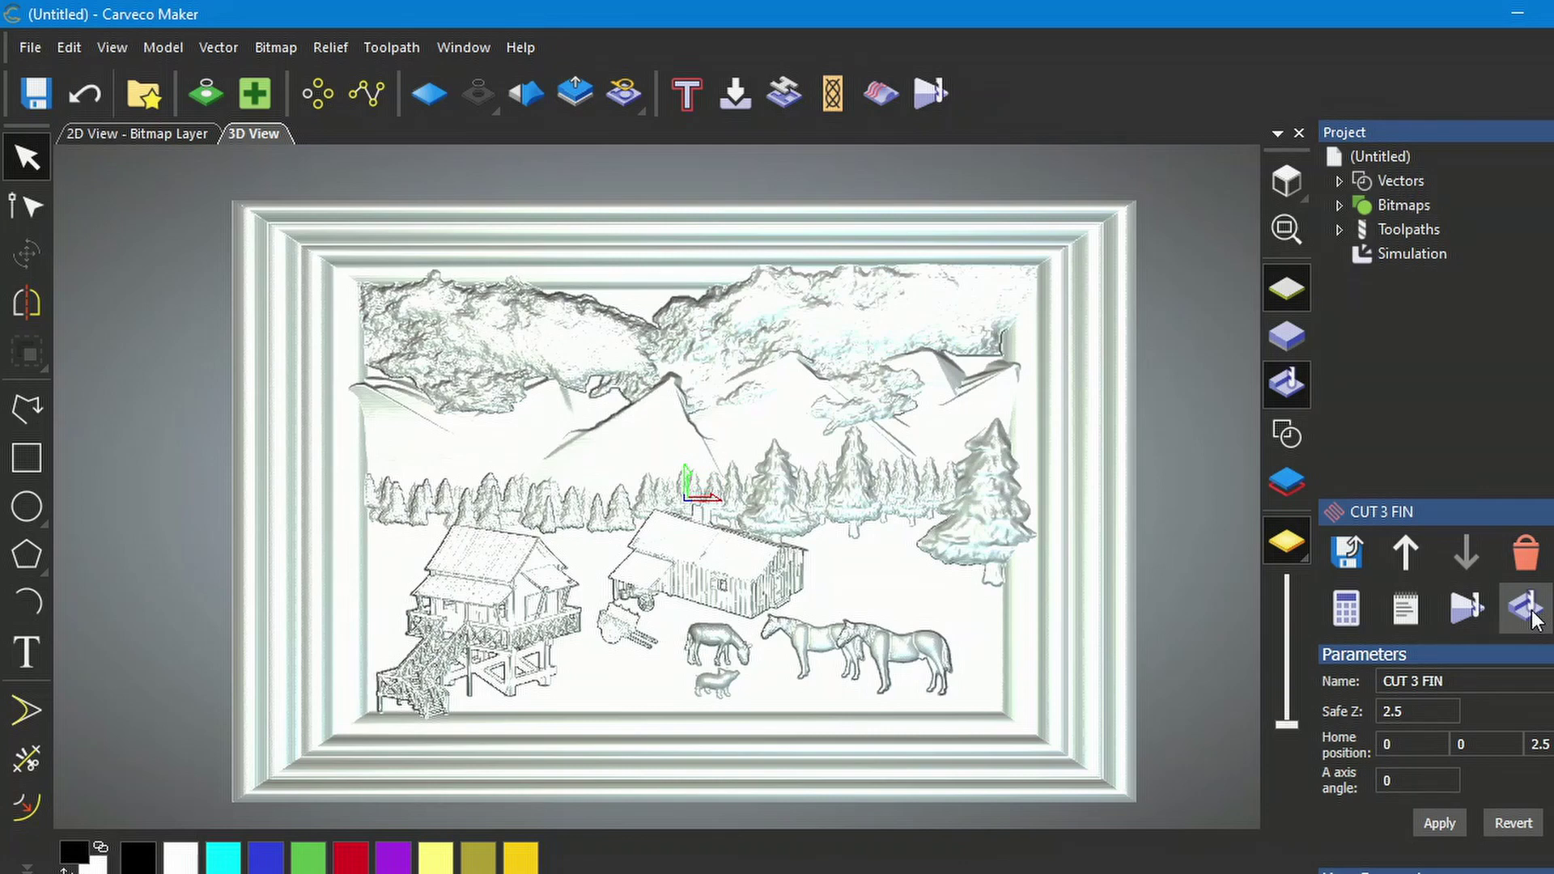
# Step: Set the simulation's rendering material to Beech (H), apply it, and view the carved landscape more closely
pyautogui.click(1407, 256)
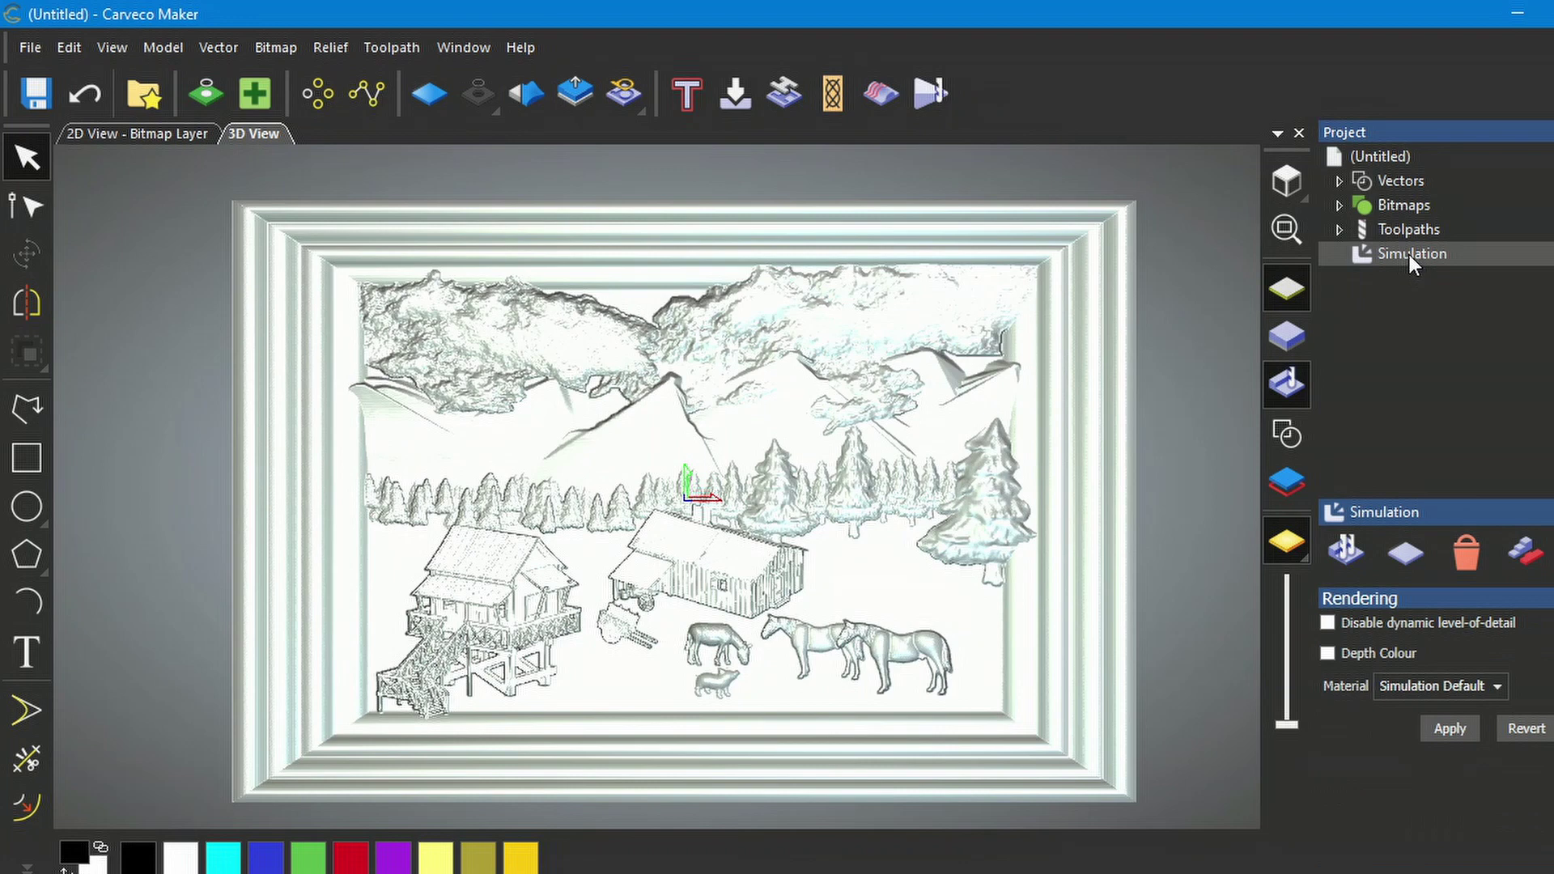
pyautogui.click(1498, 685)
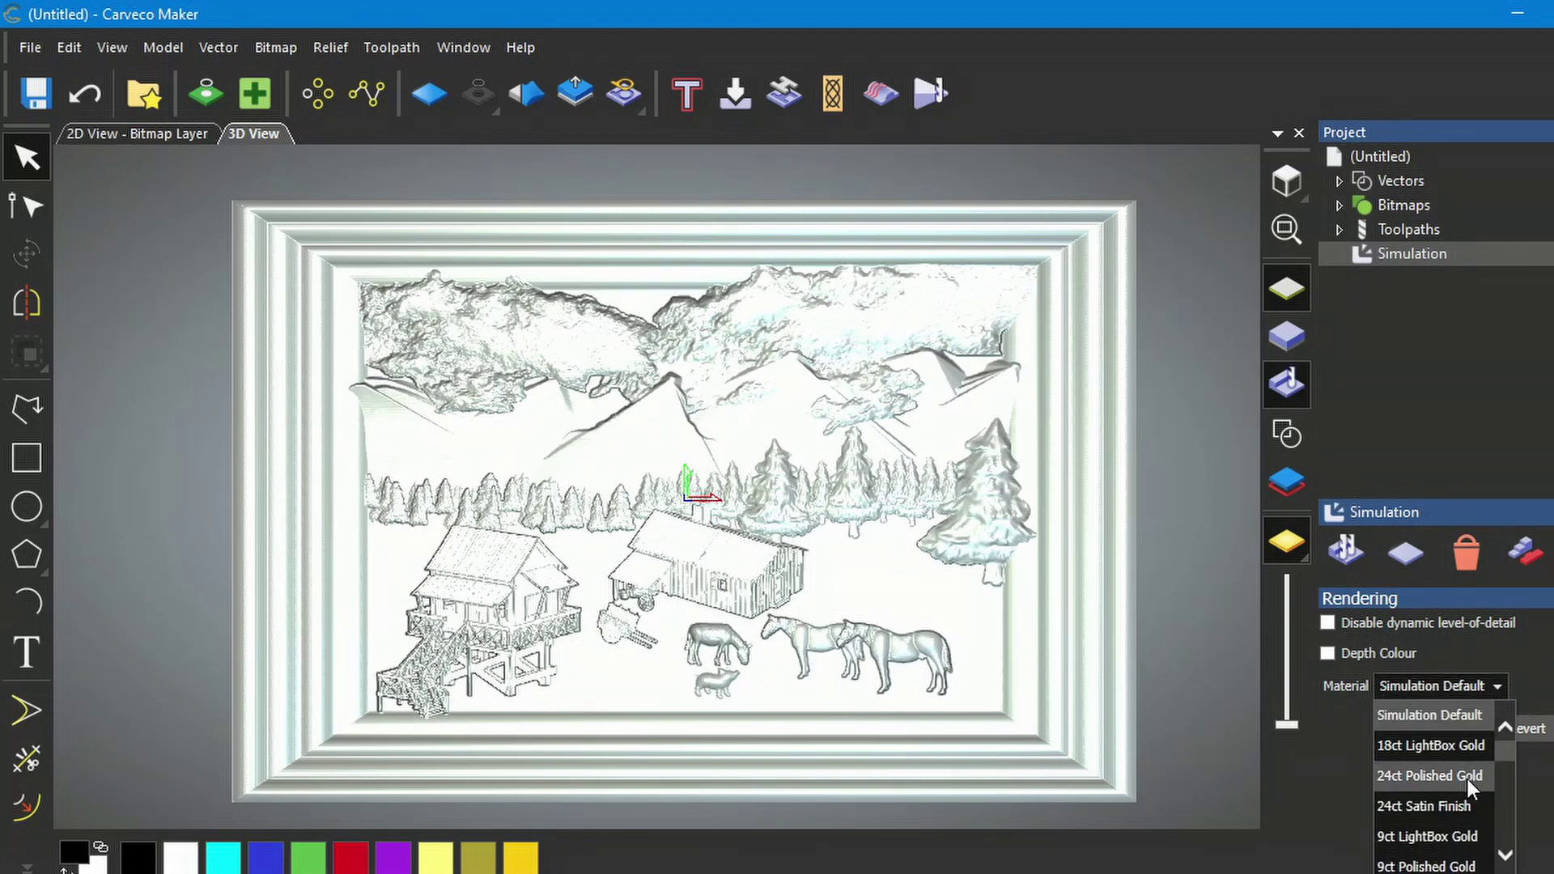
pyautogui.scroll(-1, 1462, 796)
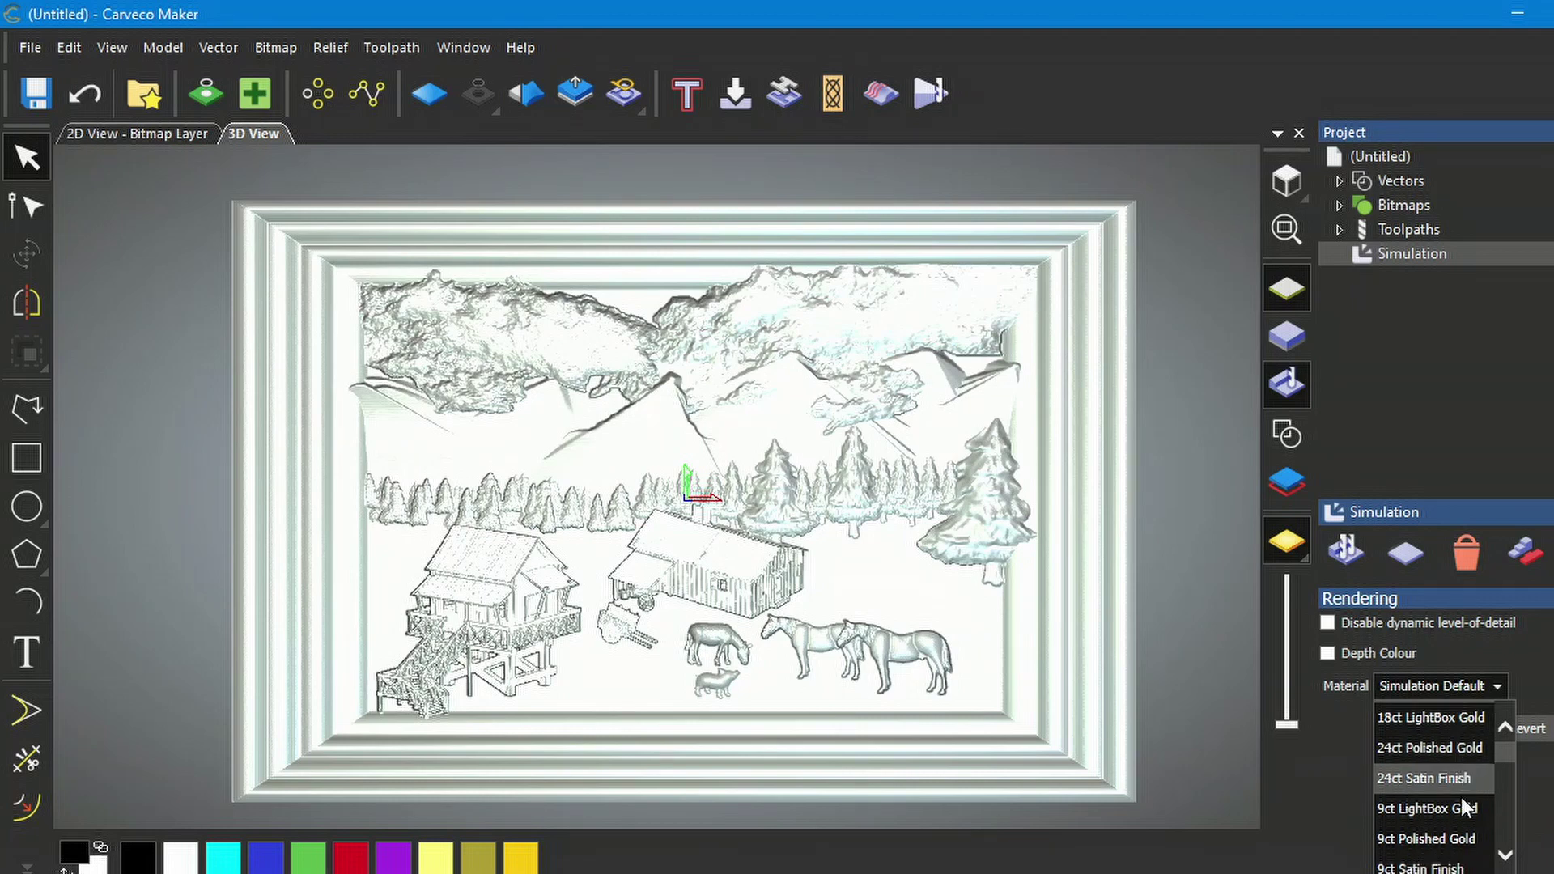
pyautogui.scroll(-1, 1470, 796)
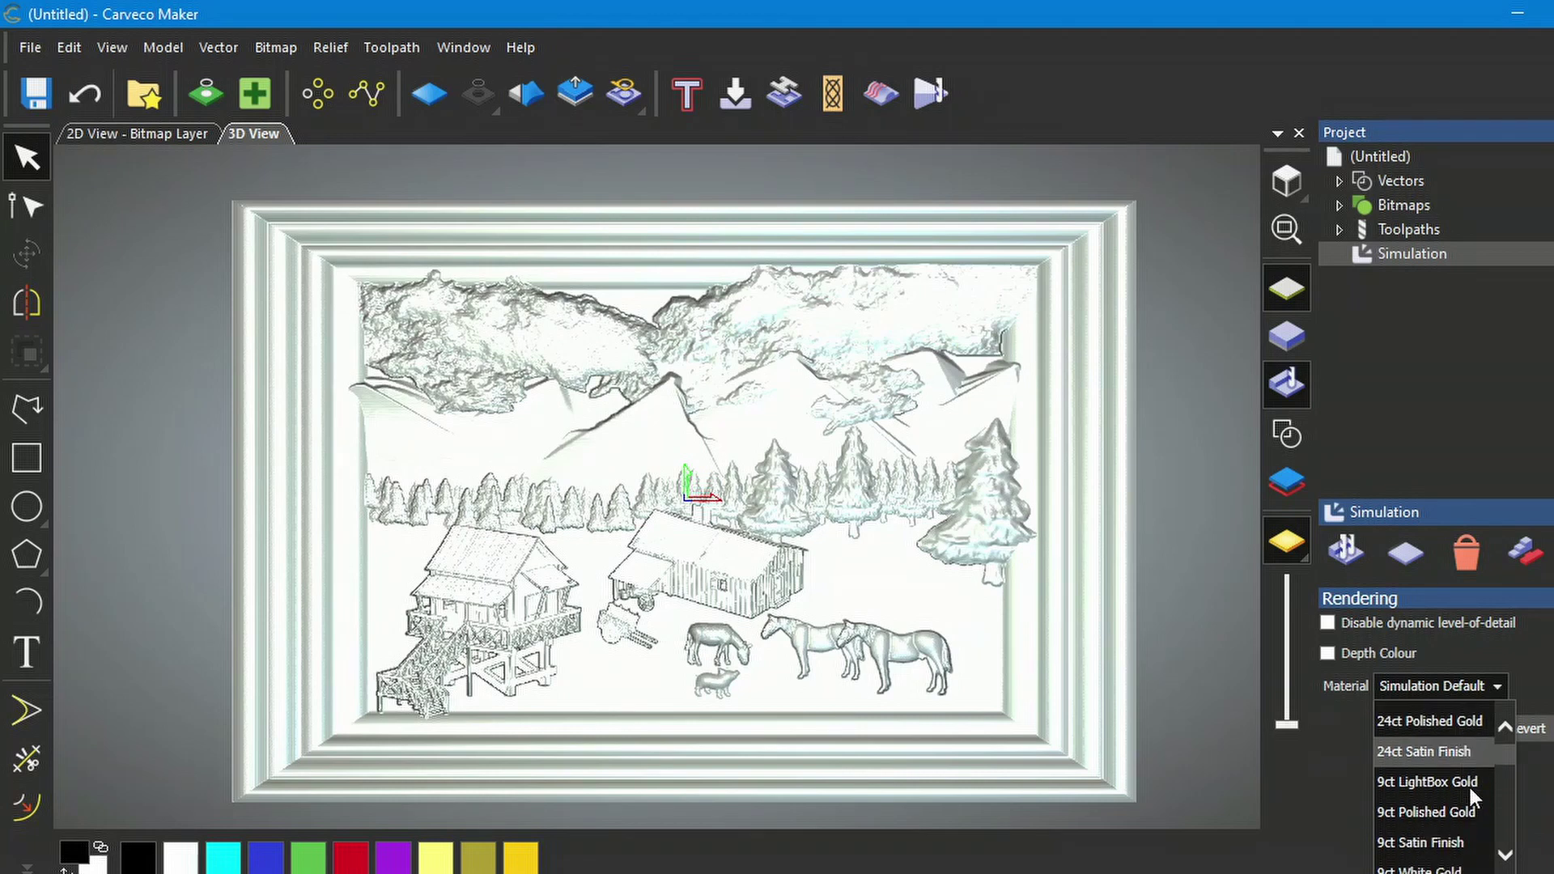
pyautogui.scroll(-2, 1472, 785)
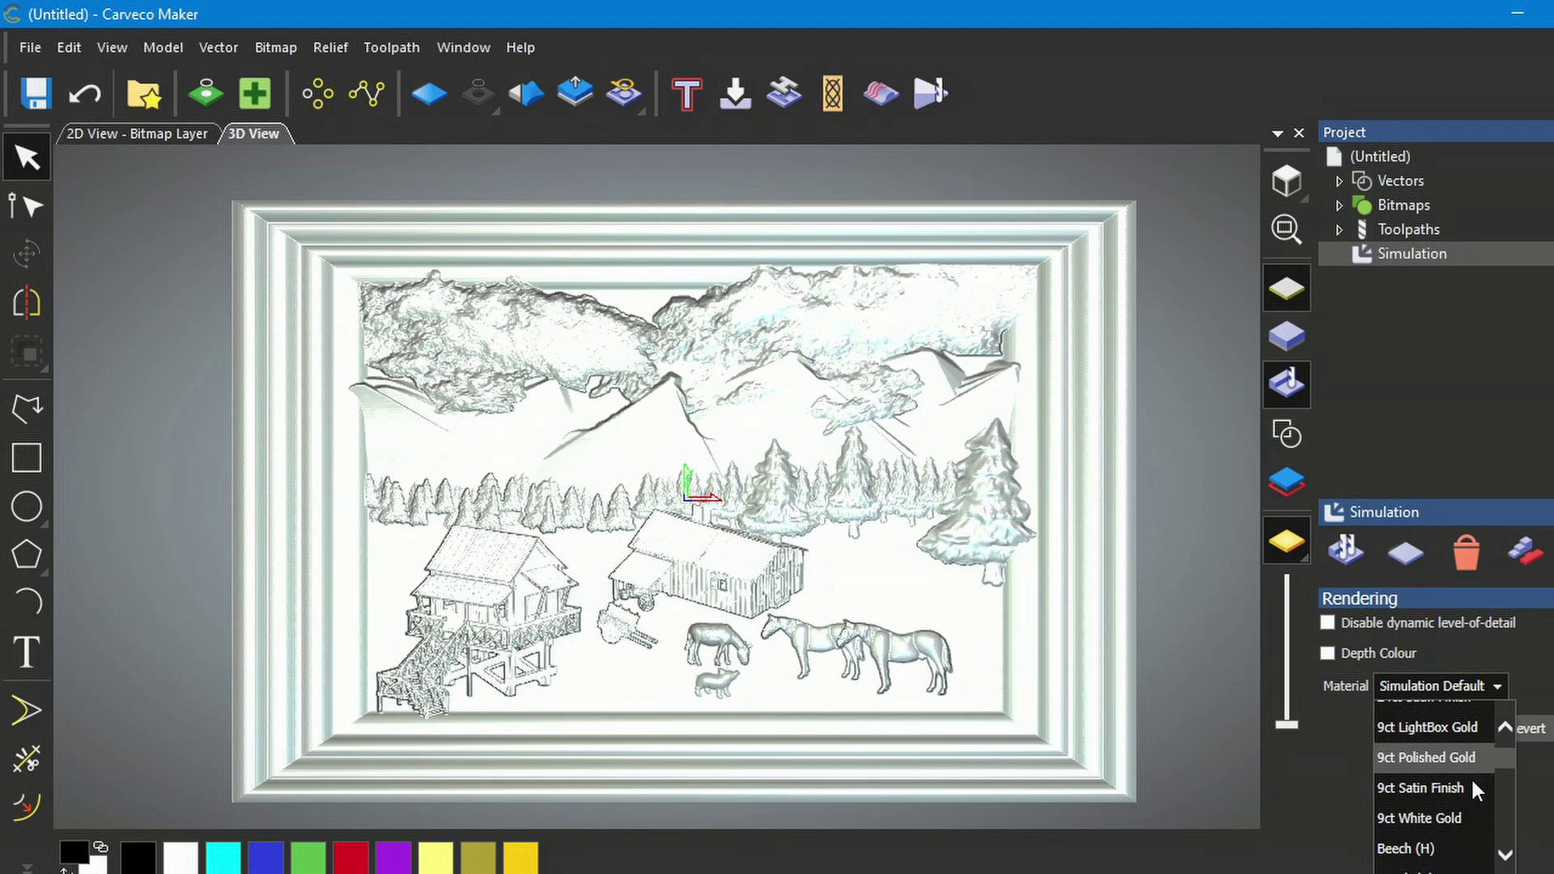
pyautogui.scroll(-2, 1475, 770)
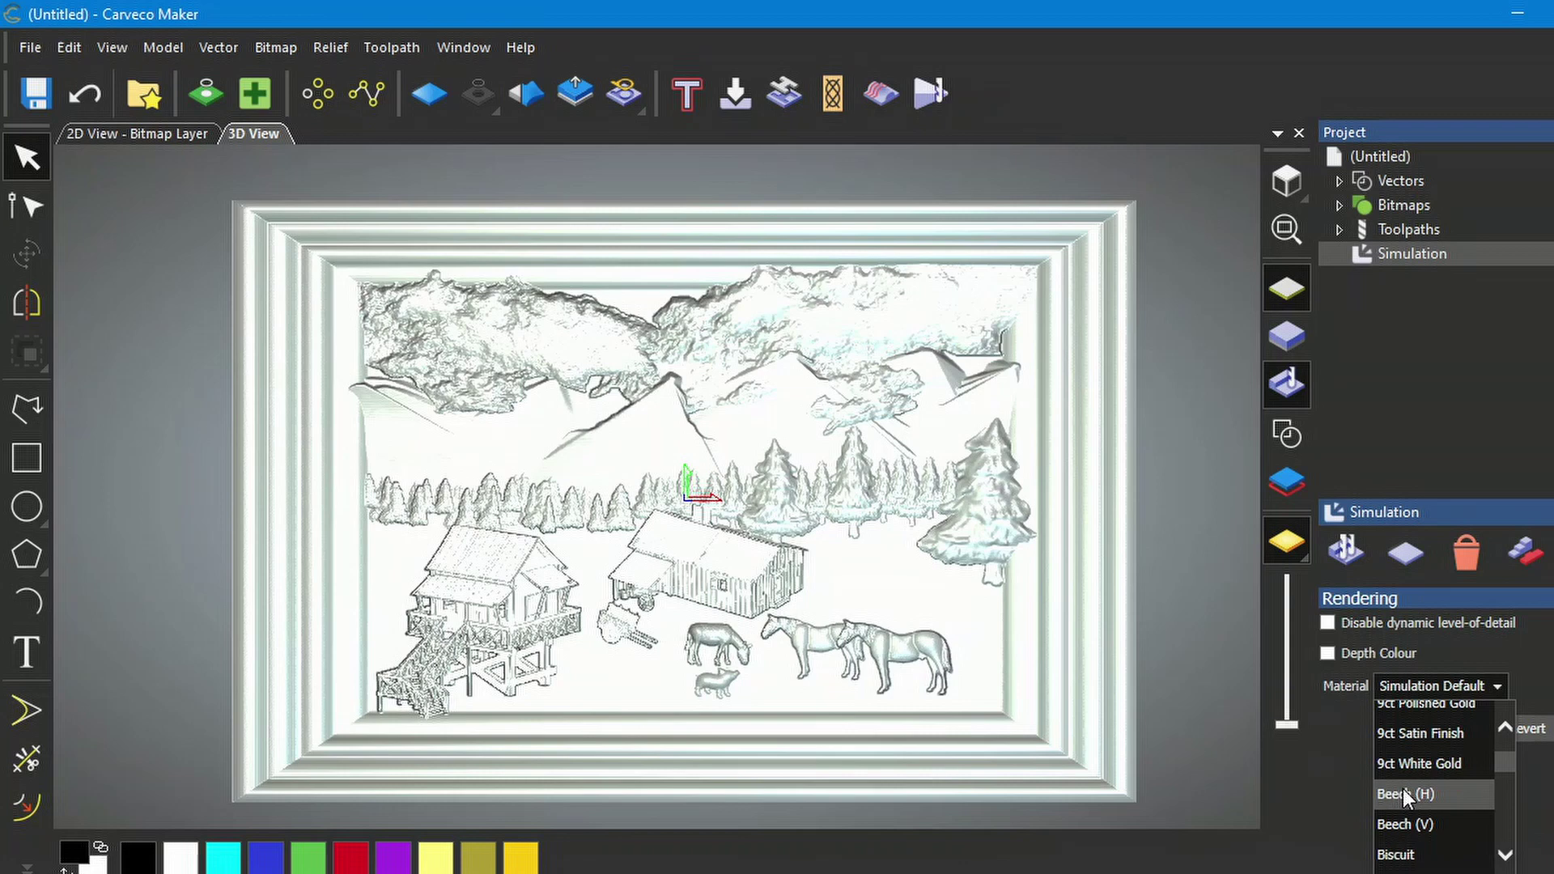
pyautogui.click(1403, 789)
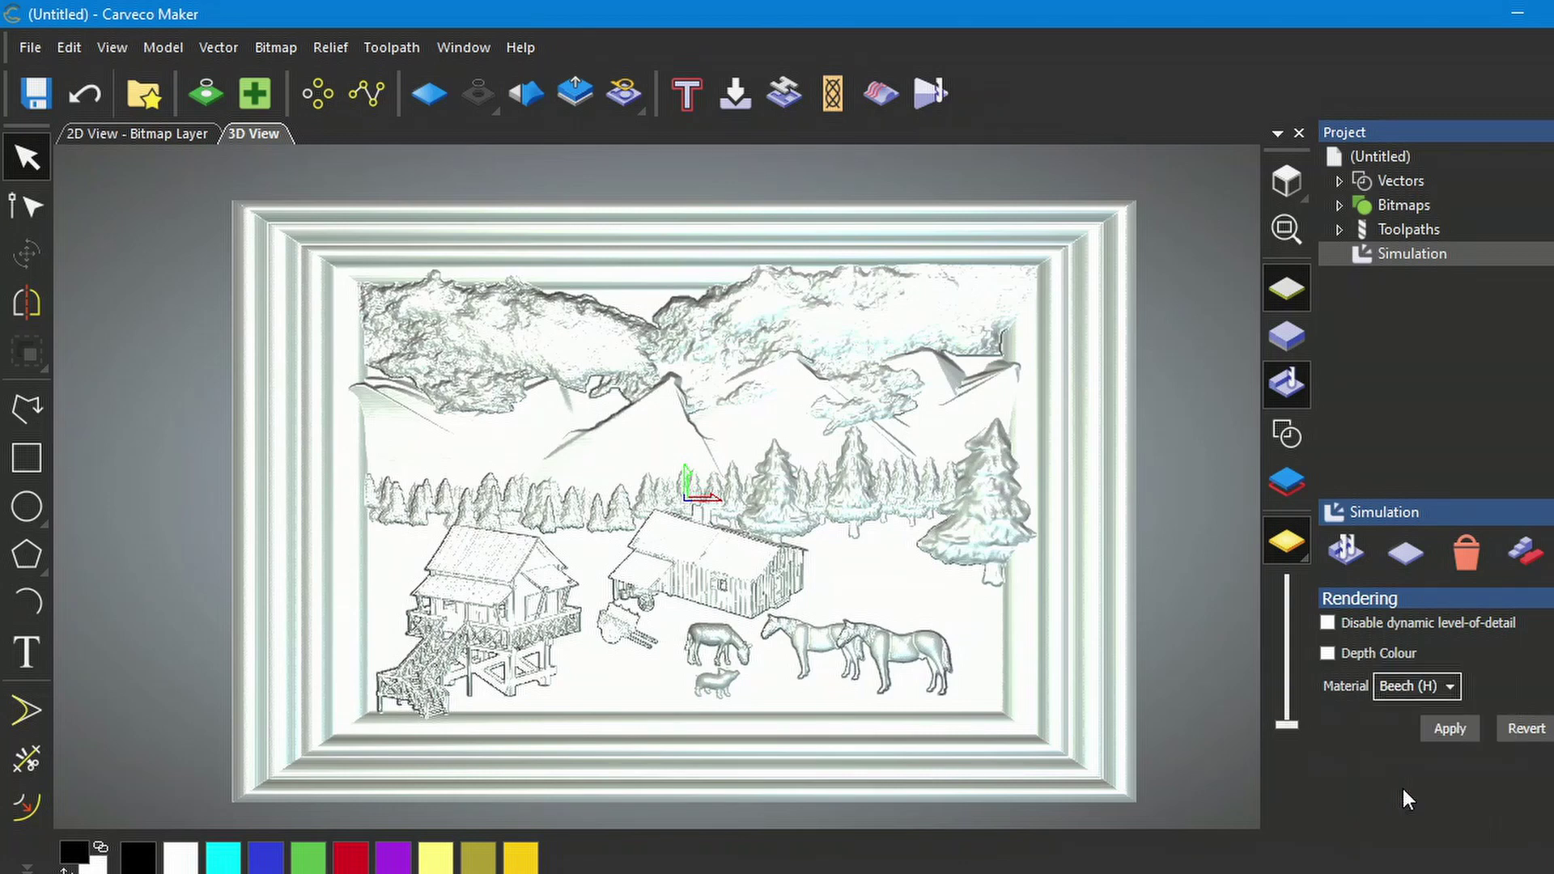
pyautogui.click(1449, 727)
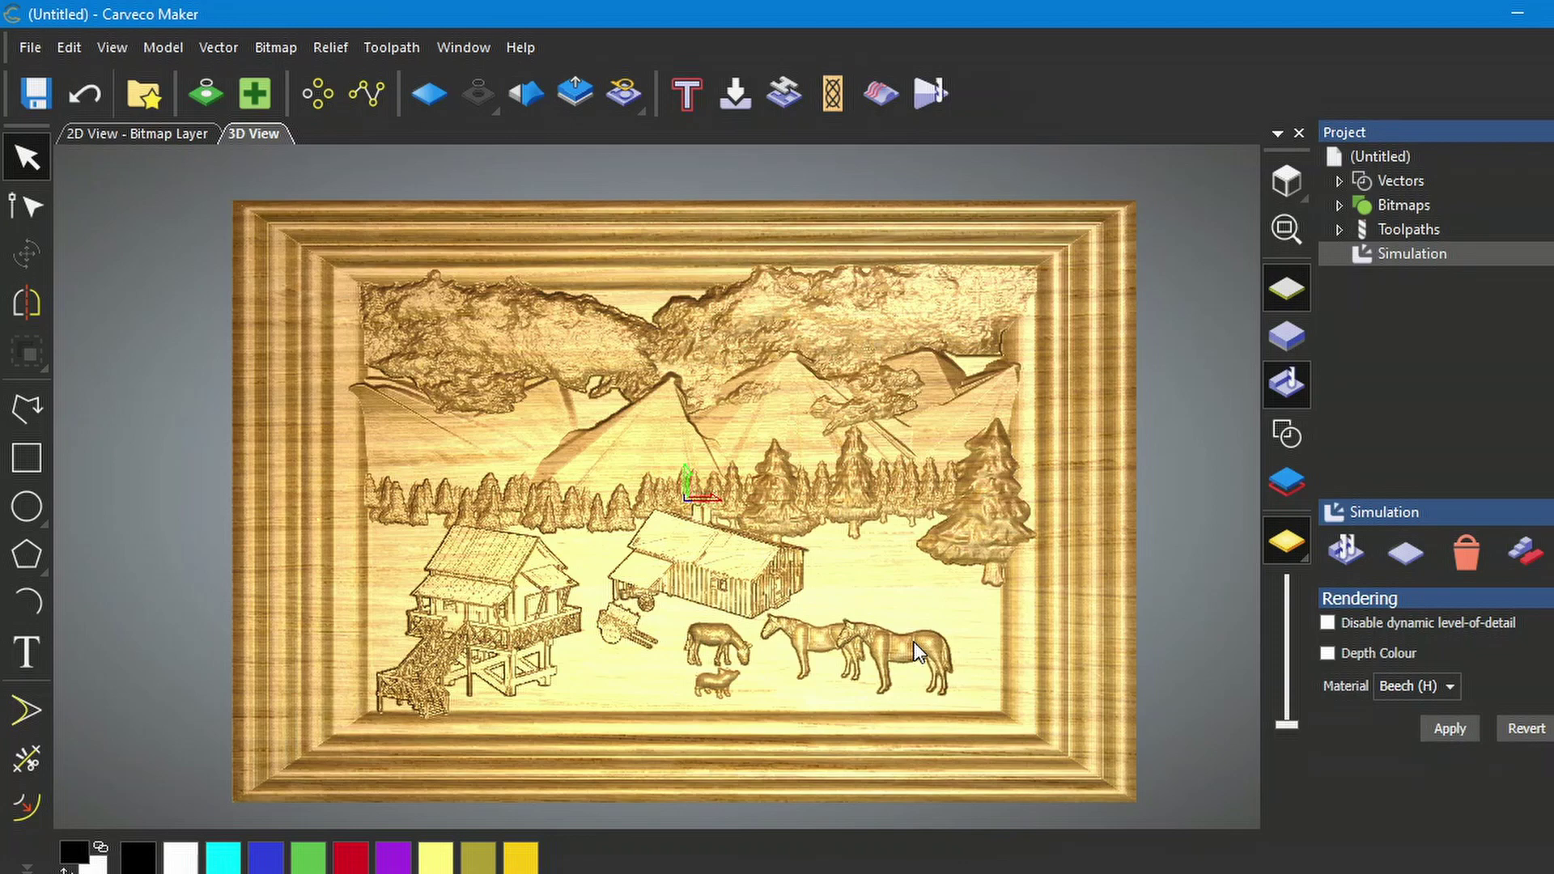
pyautogui.scroll(2, 915, 643)
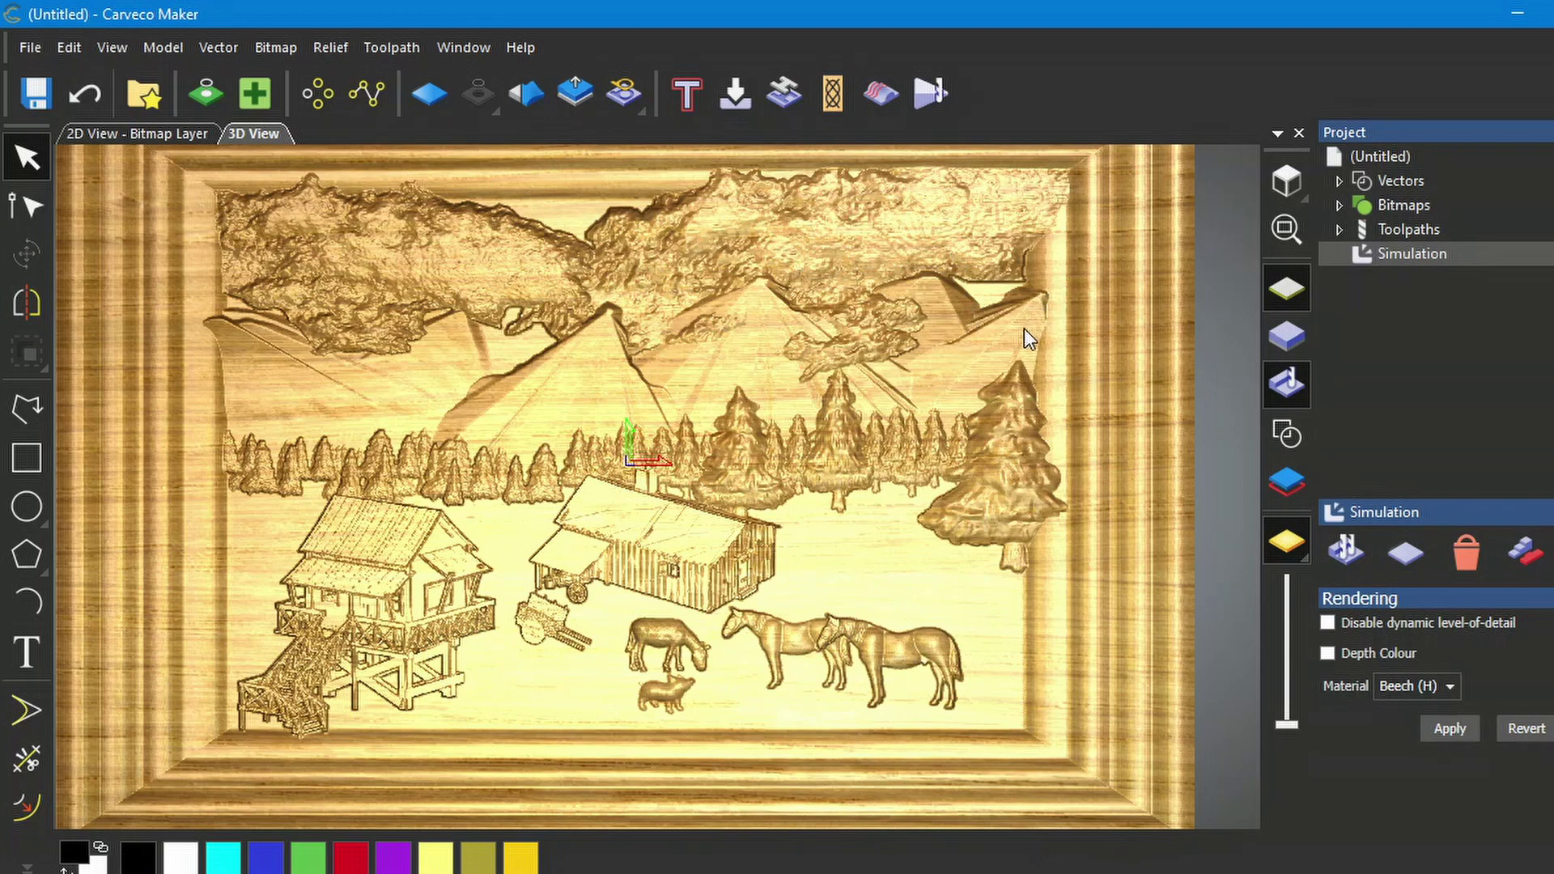
pyautogui.moveTo(958, 346); pyautogui.dragTo(974, 380)
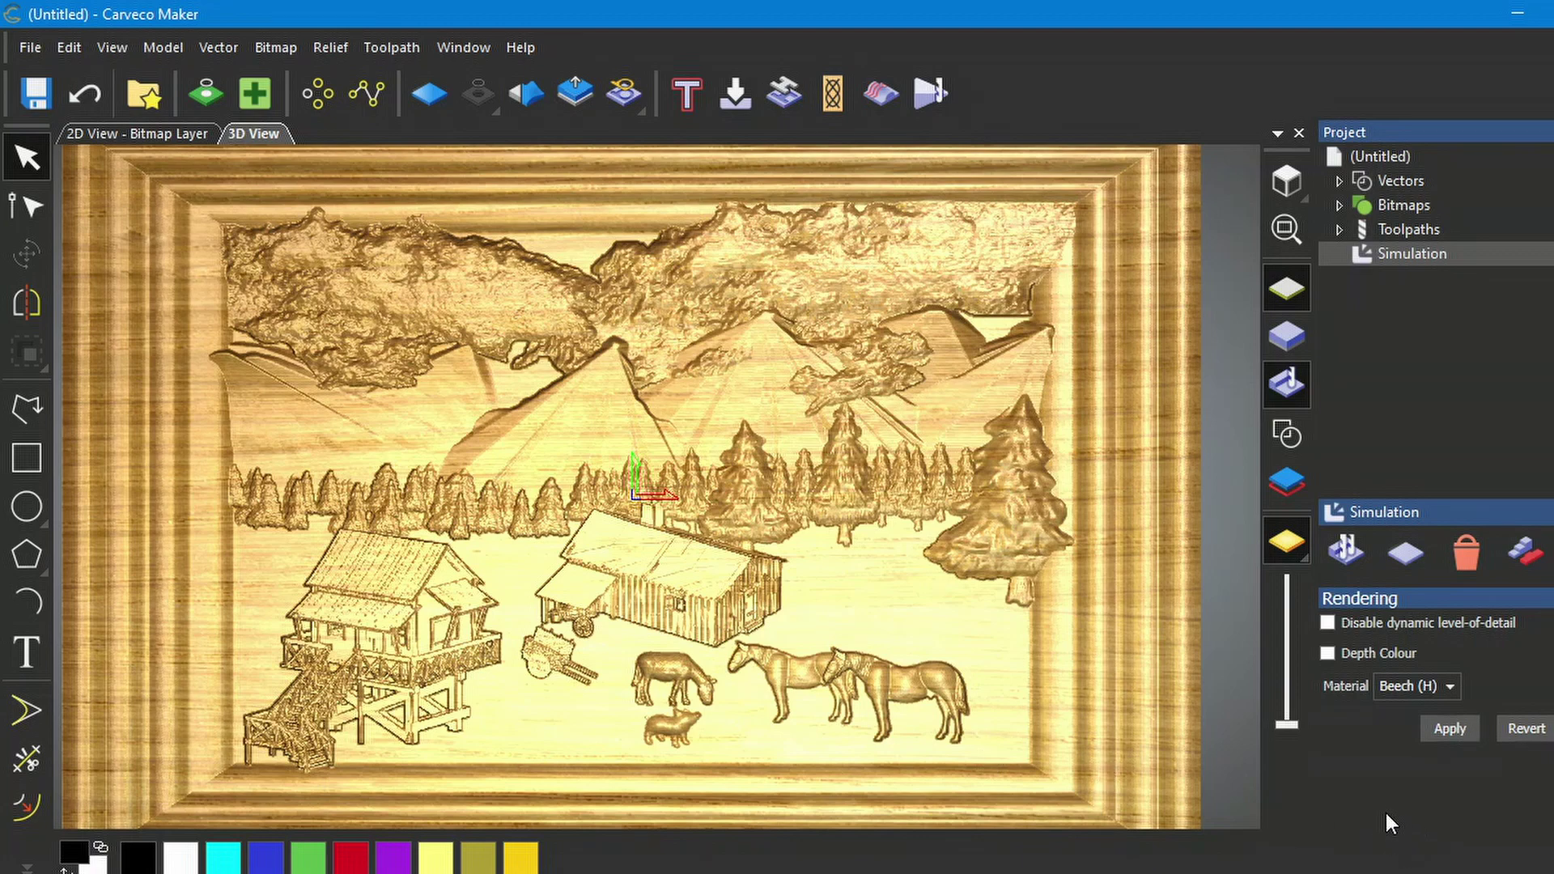
# Step: Open the toolpath saving settings and make CUT 1 1.0 IN the only toolpath to save
pyautogui.click(1406, 230)
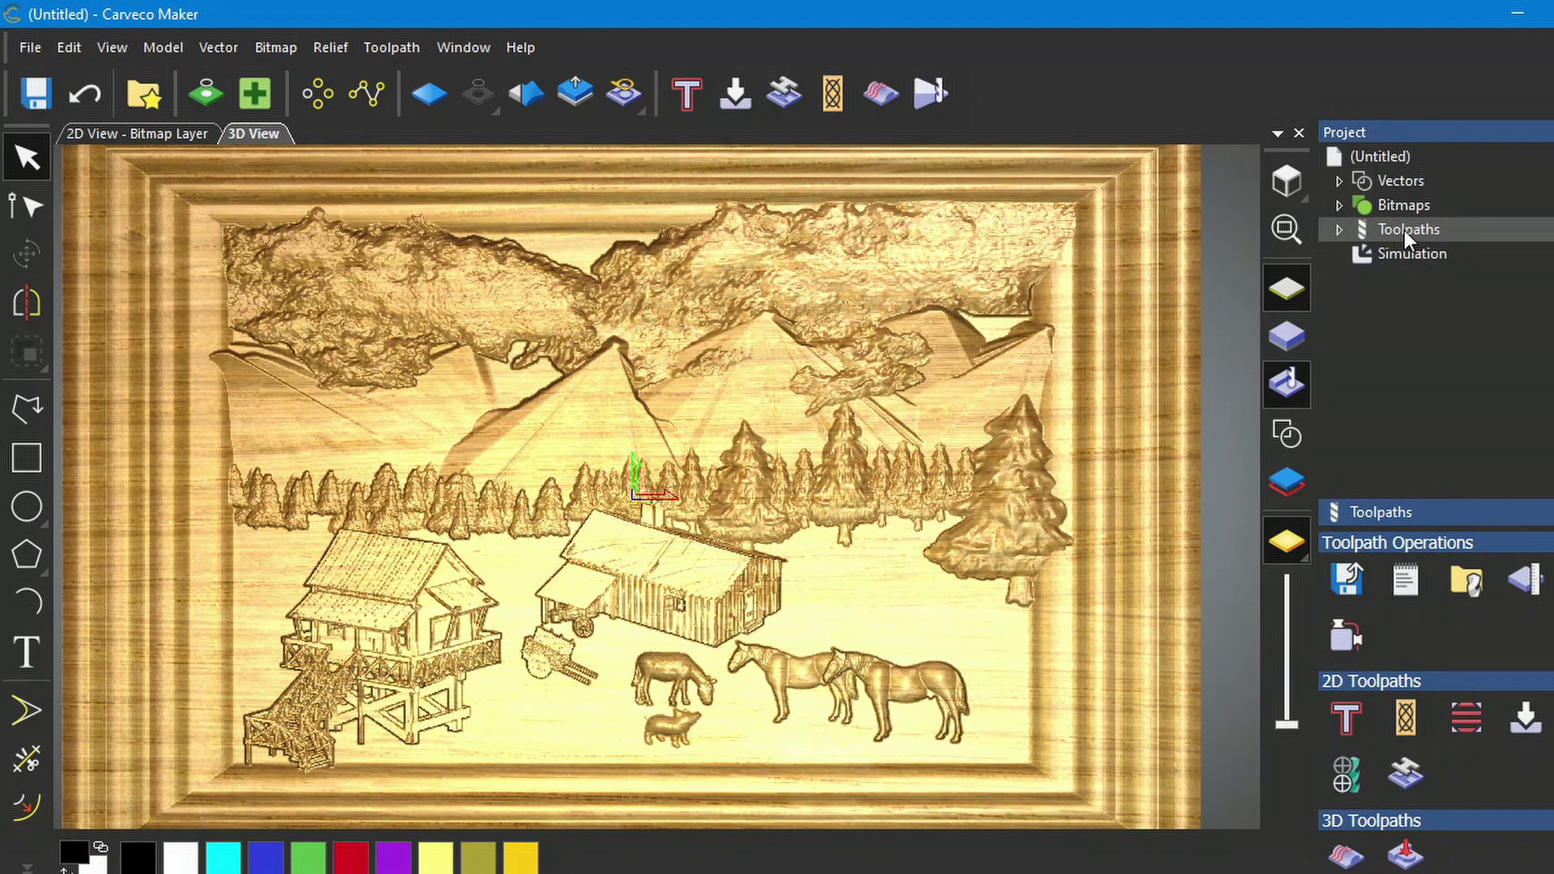
pyautogui.click(1349, 580)
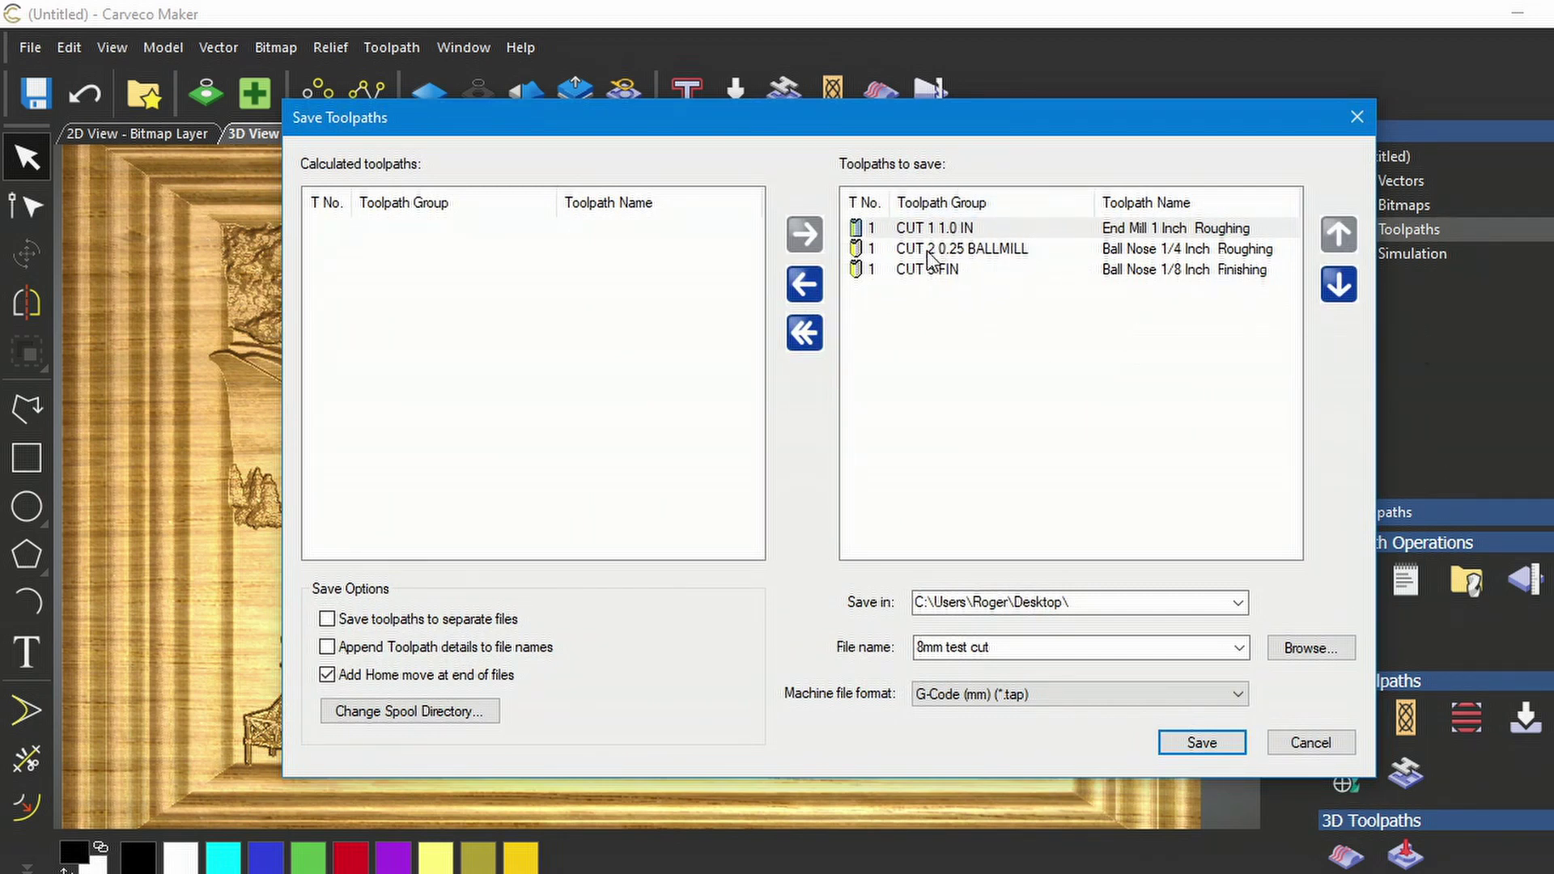
pyautogui.click(805, 334)
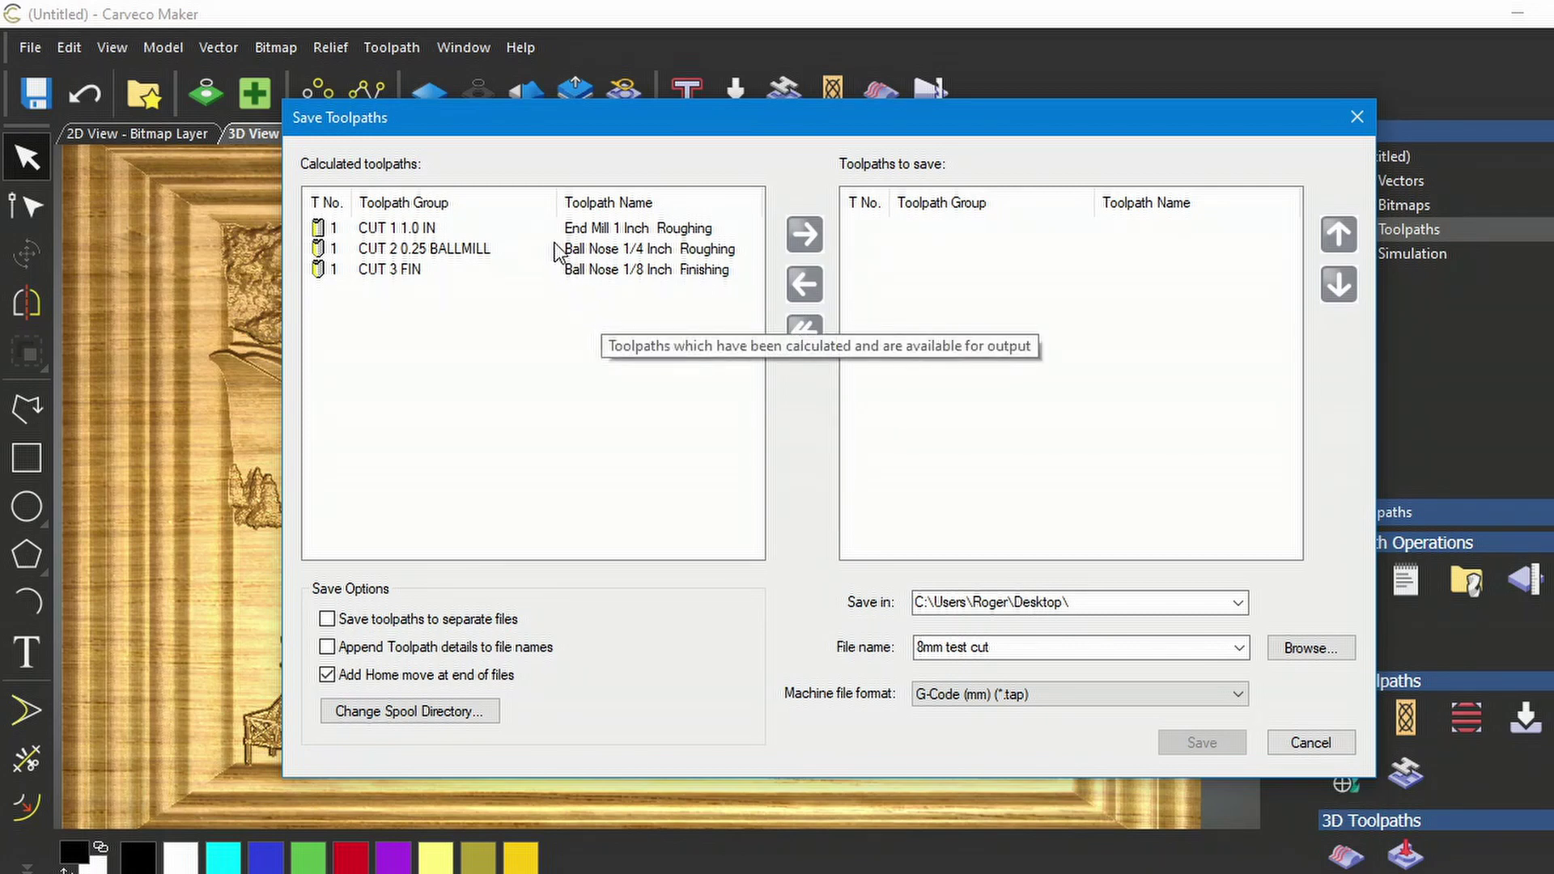
pyautogui.click(577, 229)
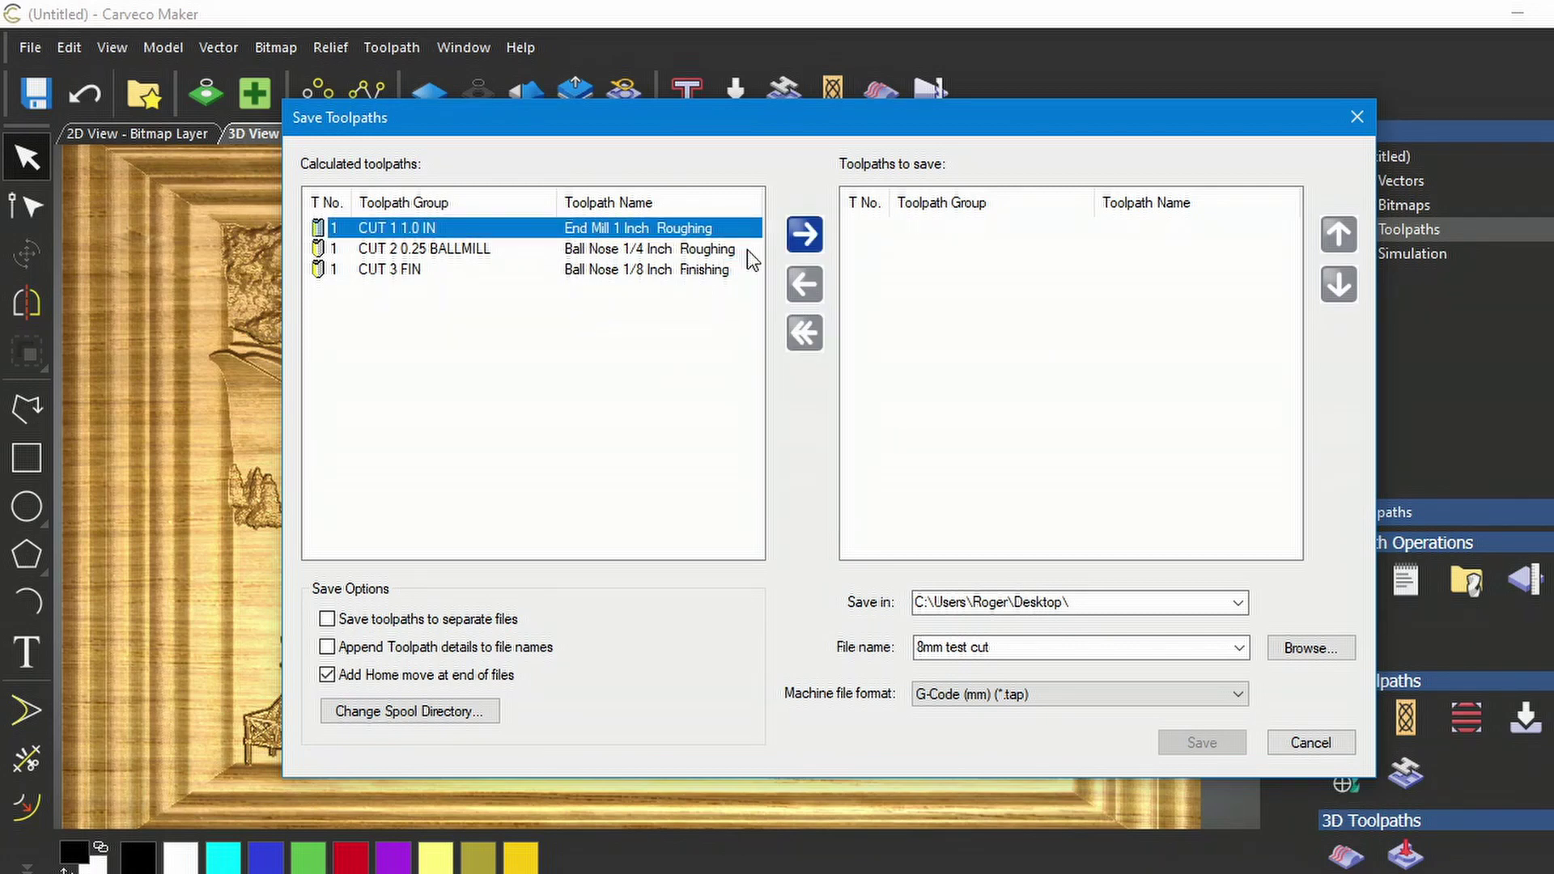
pyautogui.click(805, 234)
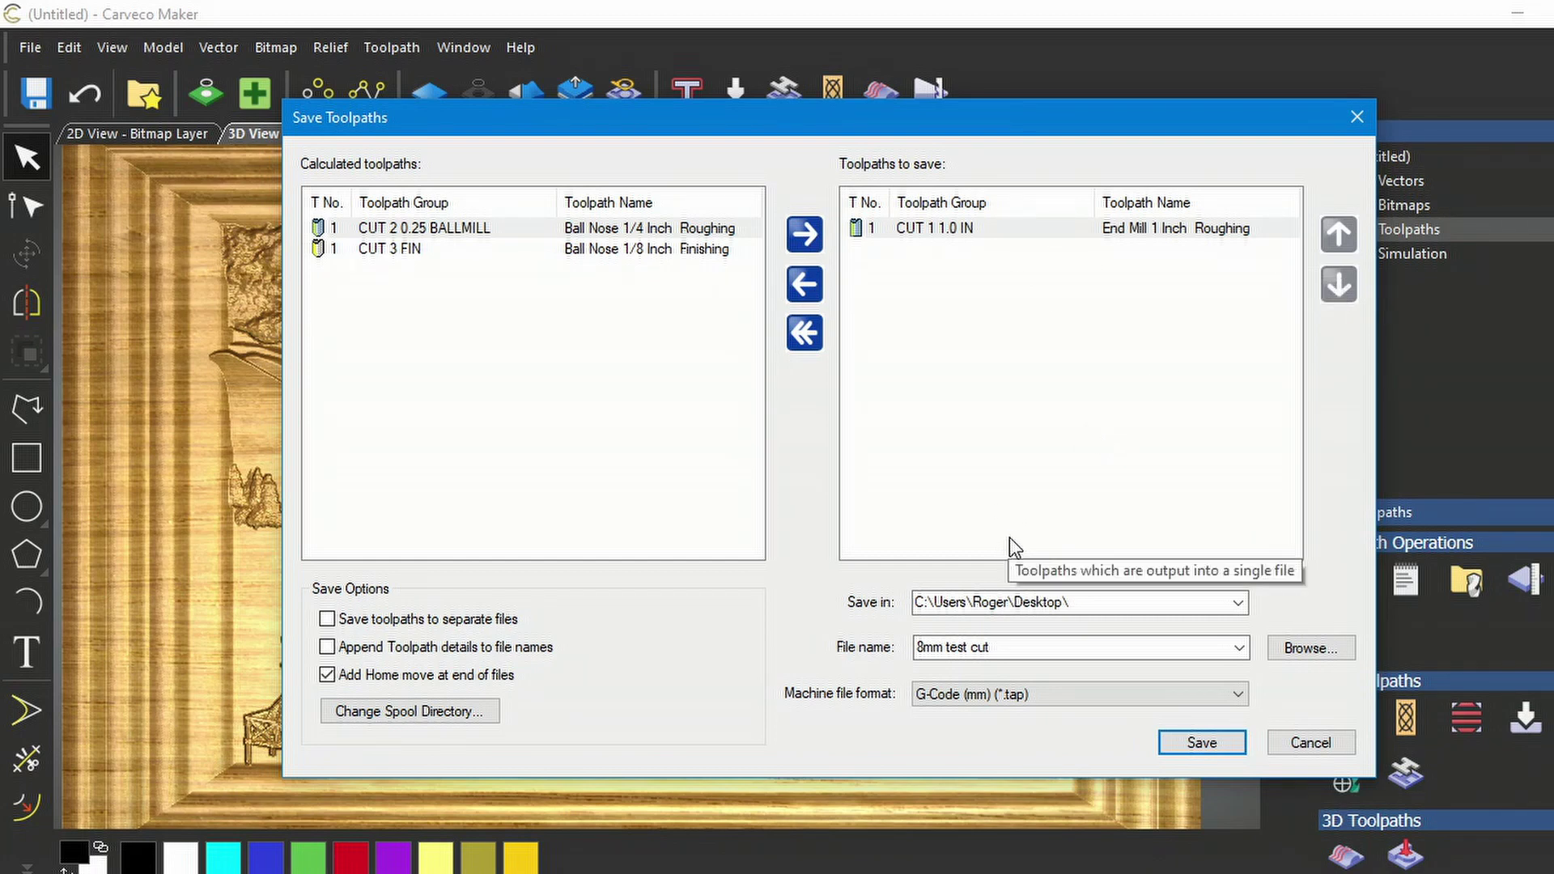
# Step: Save the toolpath under the file name "CUT 1" in the G-Code (mm) (*.tap) machine format
pyautogui.click(994, 647)
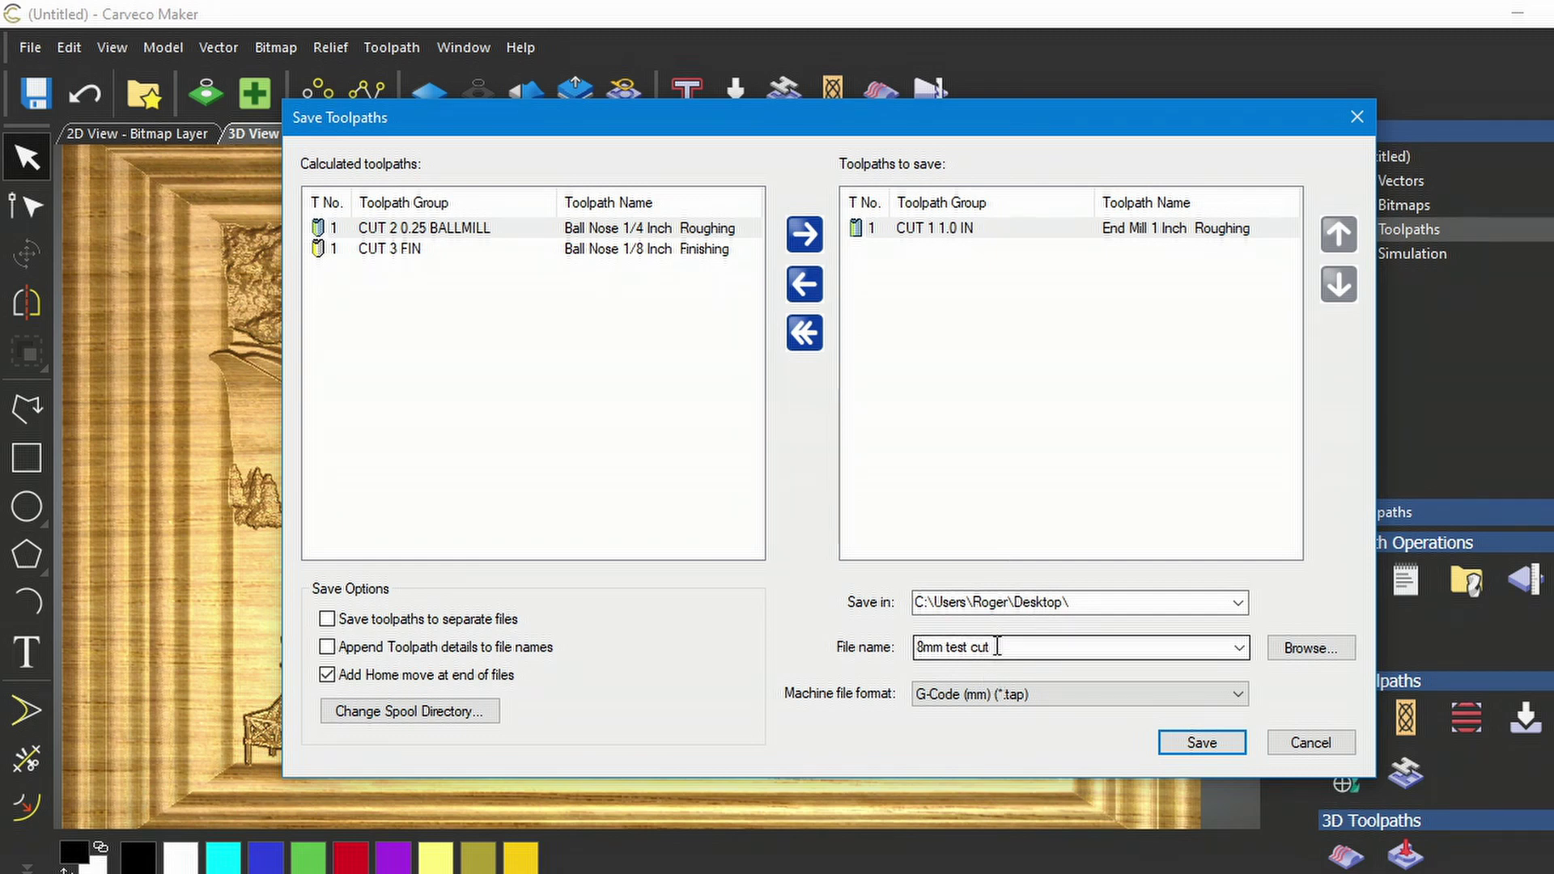
pyautogui.moveTo(999, 647); pyautogui.dragTo(915, 648)
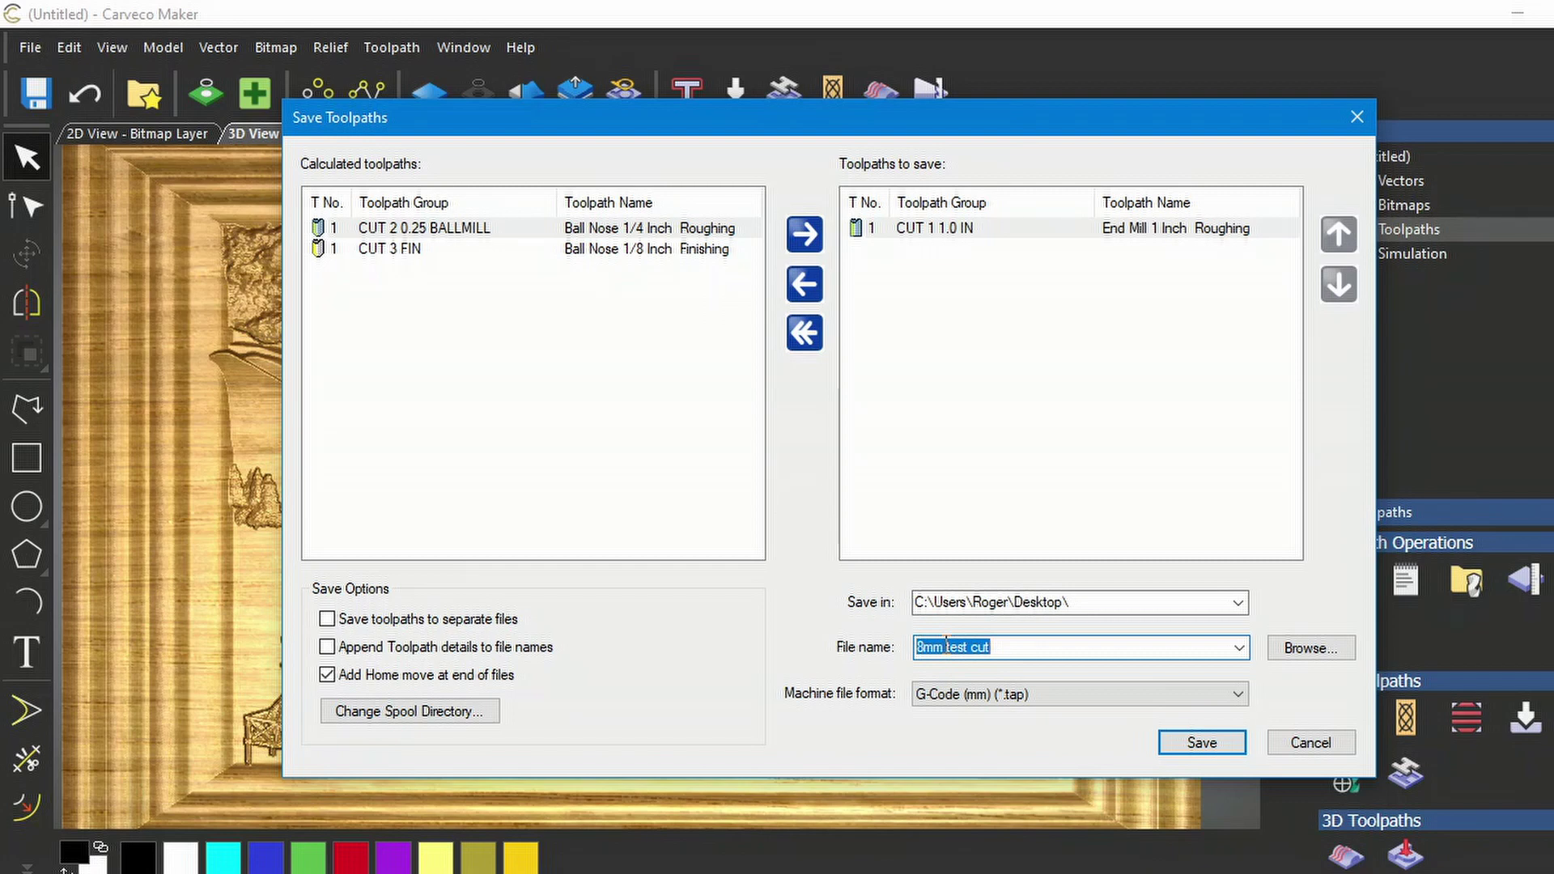
pyautogui.write('C')
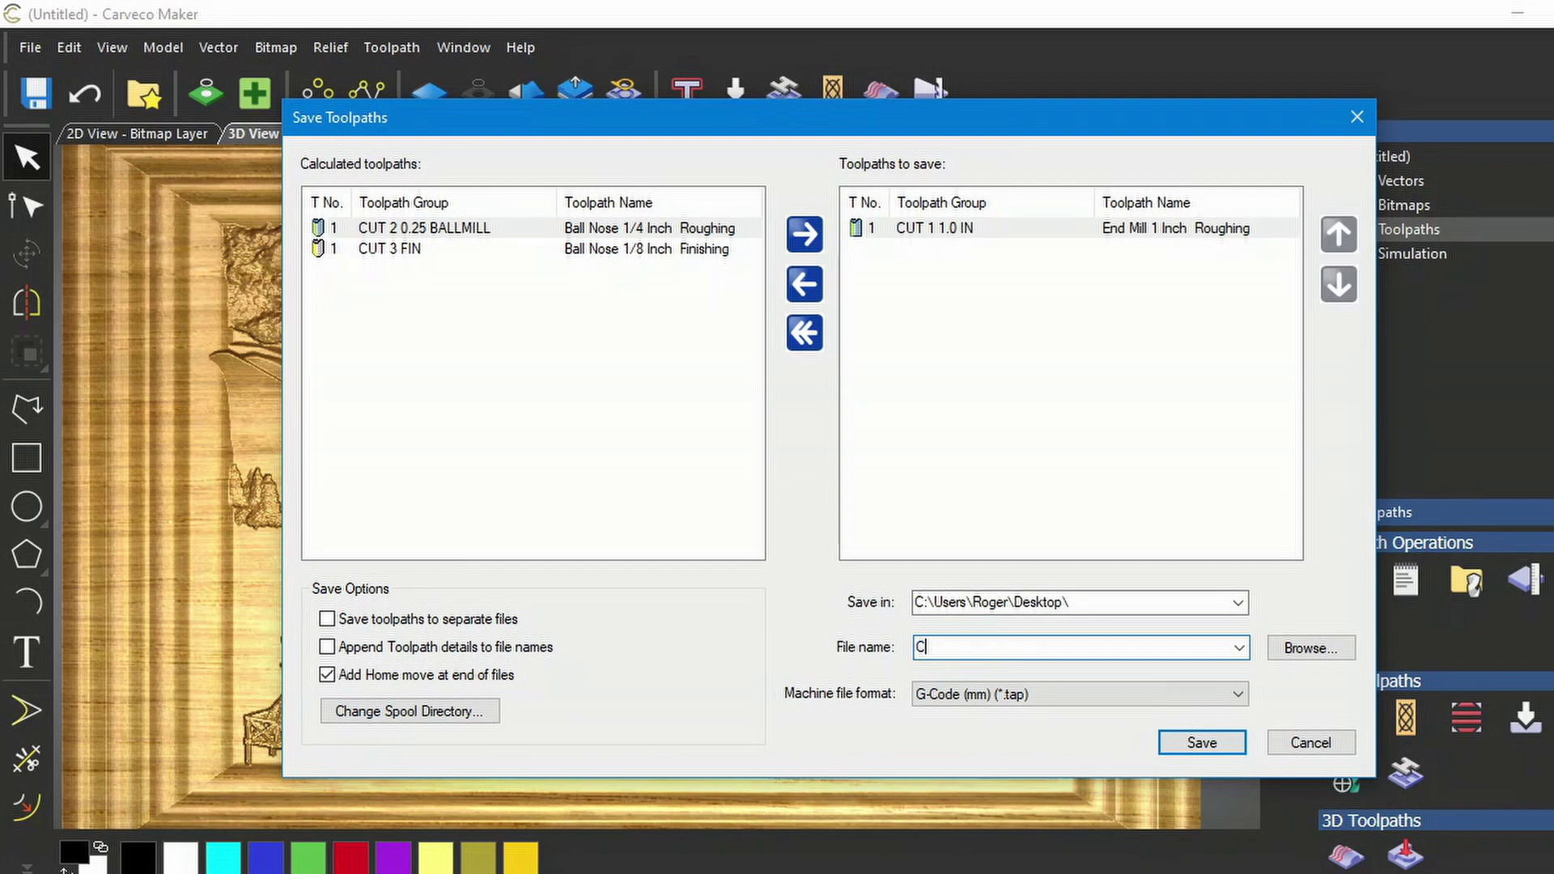
pyautogui.write('UT 1')
pyautogui.click(1240, 695)
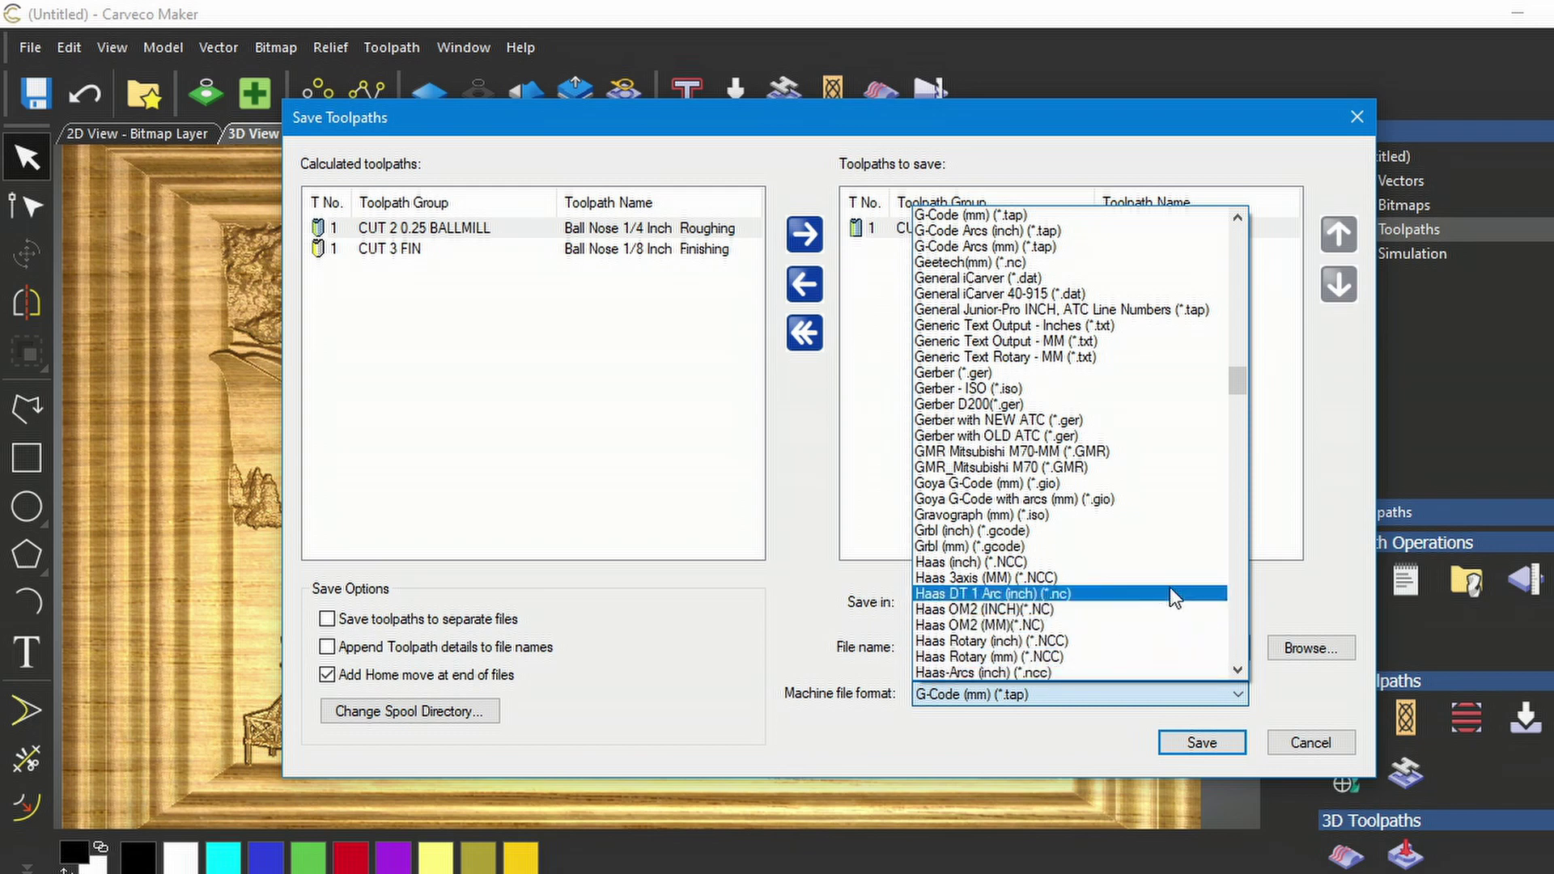
pyautogui.click(1197, 693)
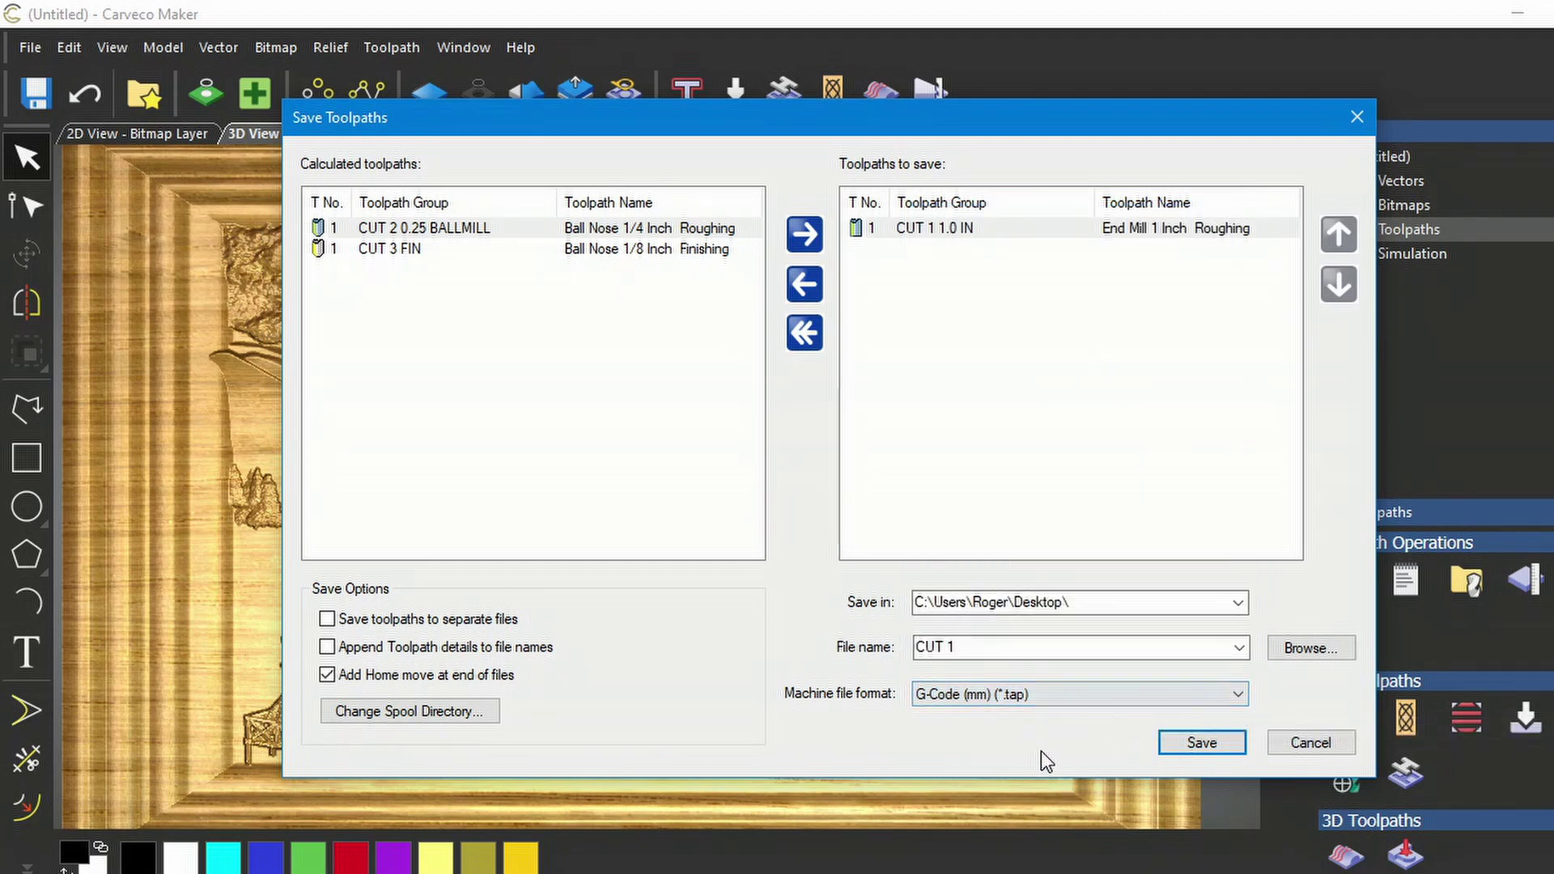
pyautogui.click(1201, 743)
# Step: Replace the toolpath to save with CUT 2 0.25 BALLMILL and save it under the file name "CUT 2"
pyautogui.click(805, 285)
pyautogui.click(617, 230)
pyautogui.click(806, 233)
pyautogui.click(965, 648)
pyautogui.click(962, 647)
pyautogui.moveTo(962, 647); pyautogui.dragTo(950, 648)
pyautogui.write('2')
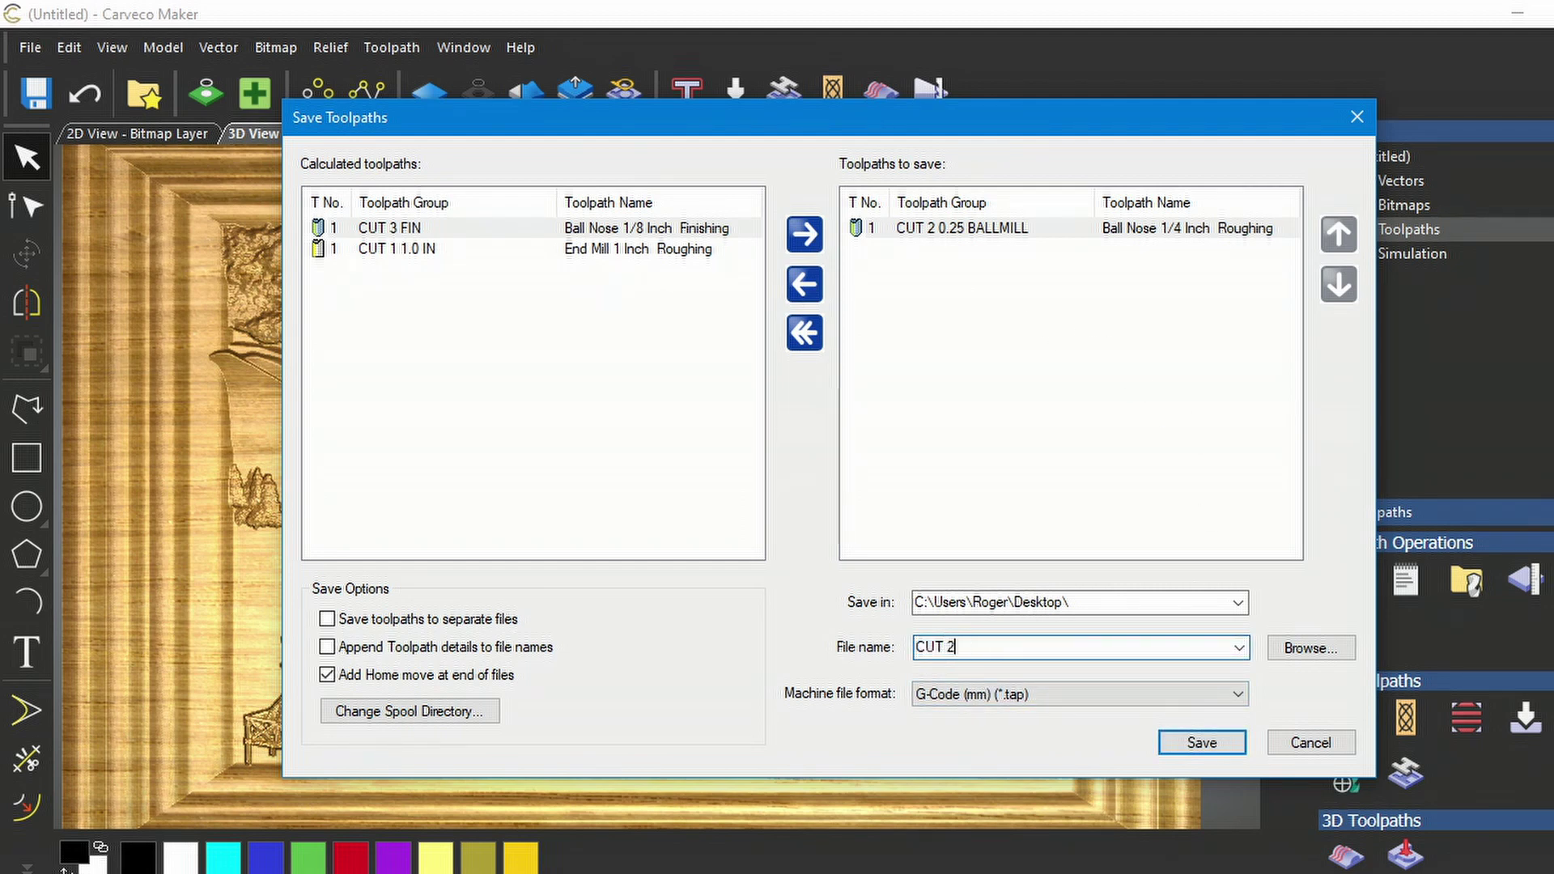
pyautogui.click(1203, 744)
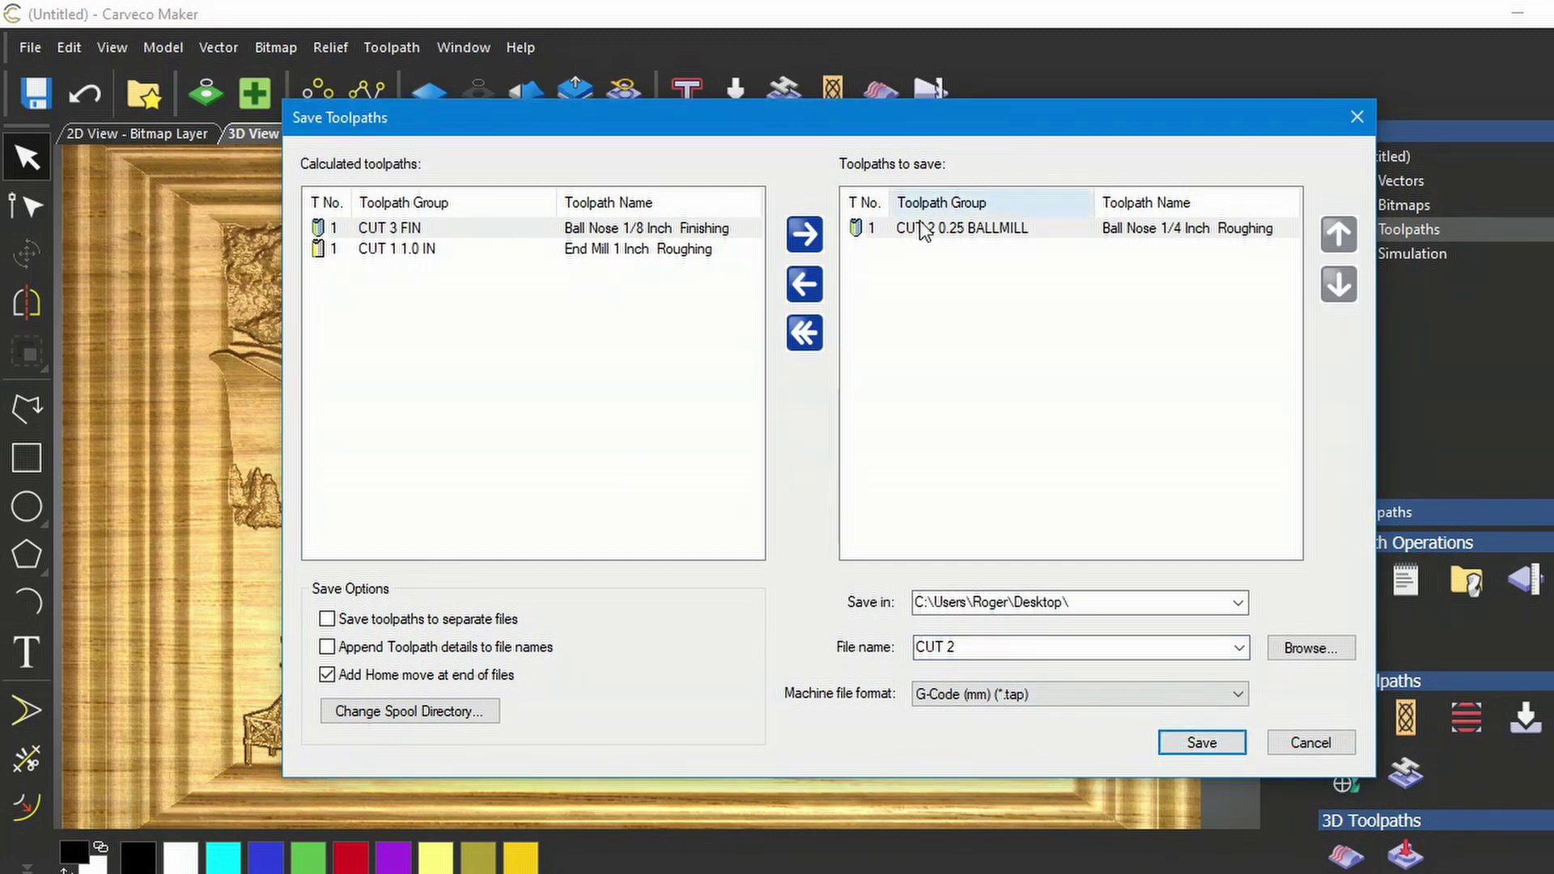
# Step: Replace the toolpath to save with CUT 3 FIN, save it as "CUT 3", and close the Save Toolpaths dialog
pyautogui.click(806, 285)
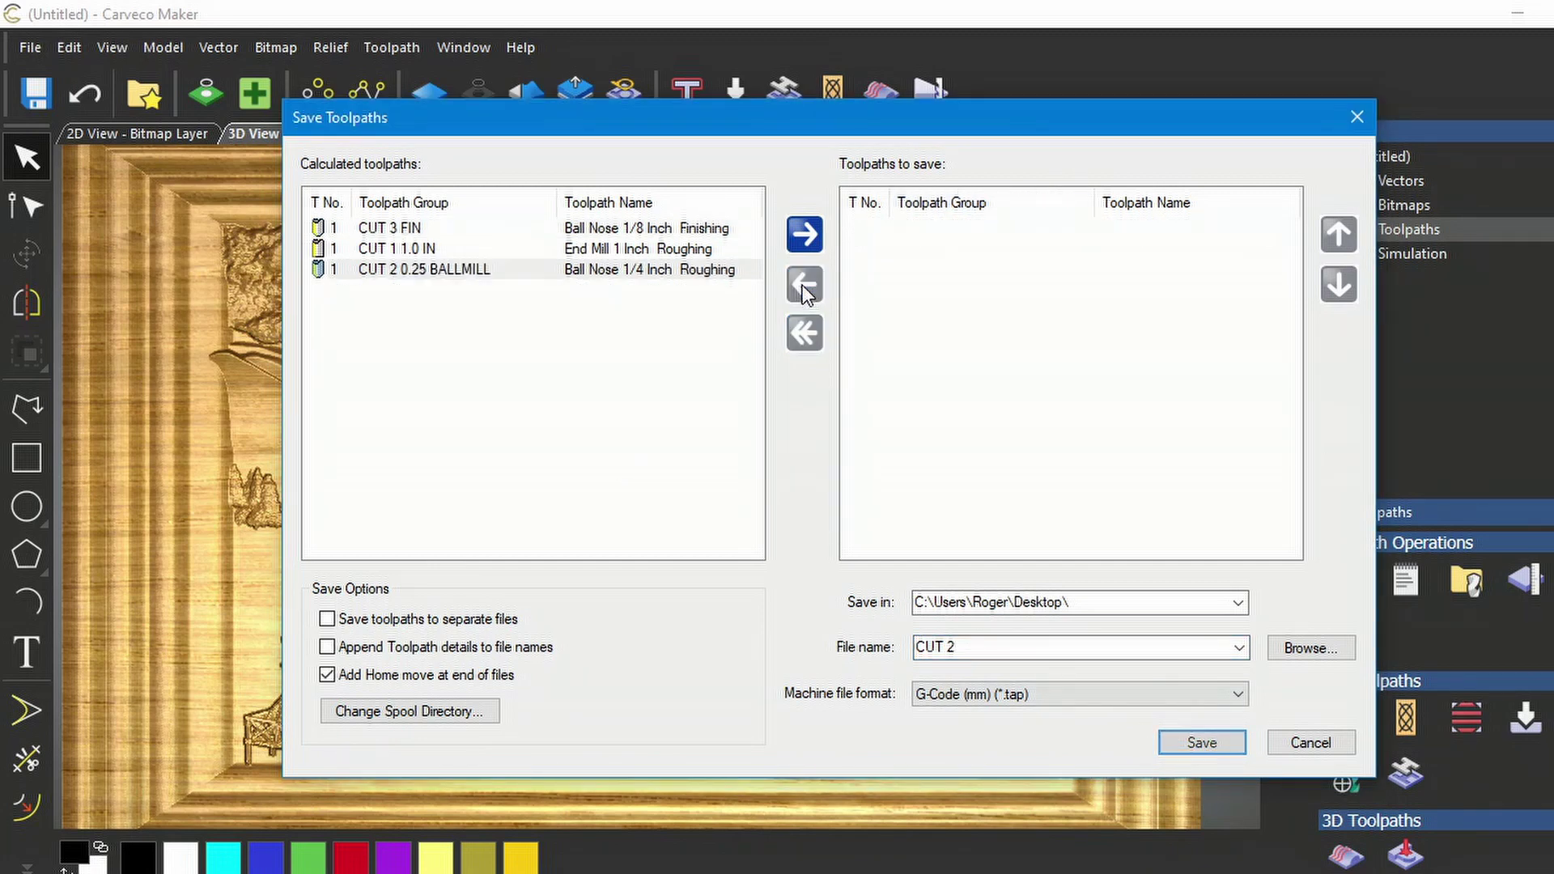
pyautogui.click(620, 231)
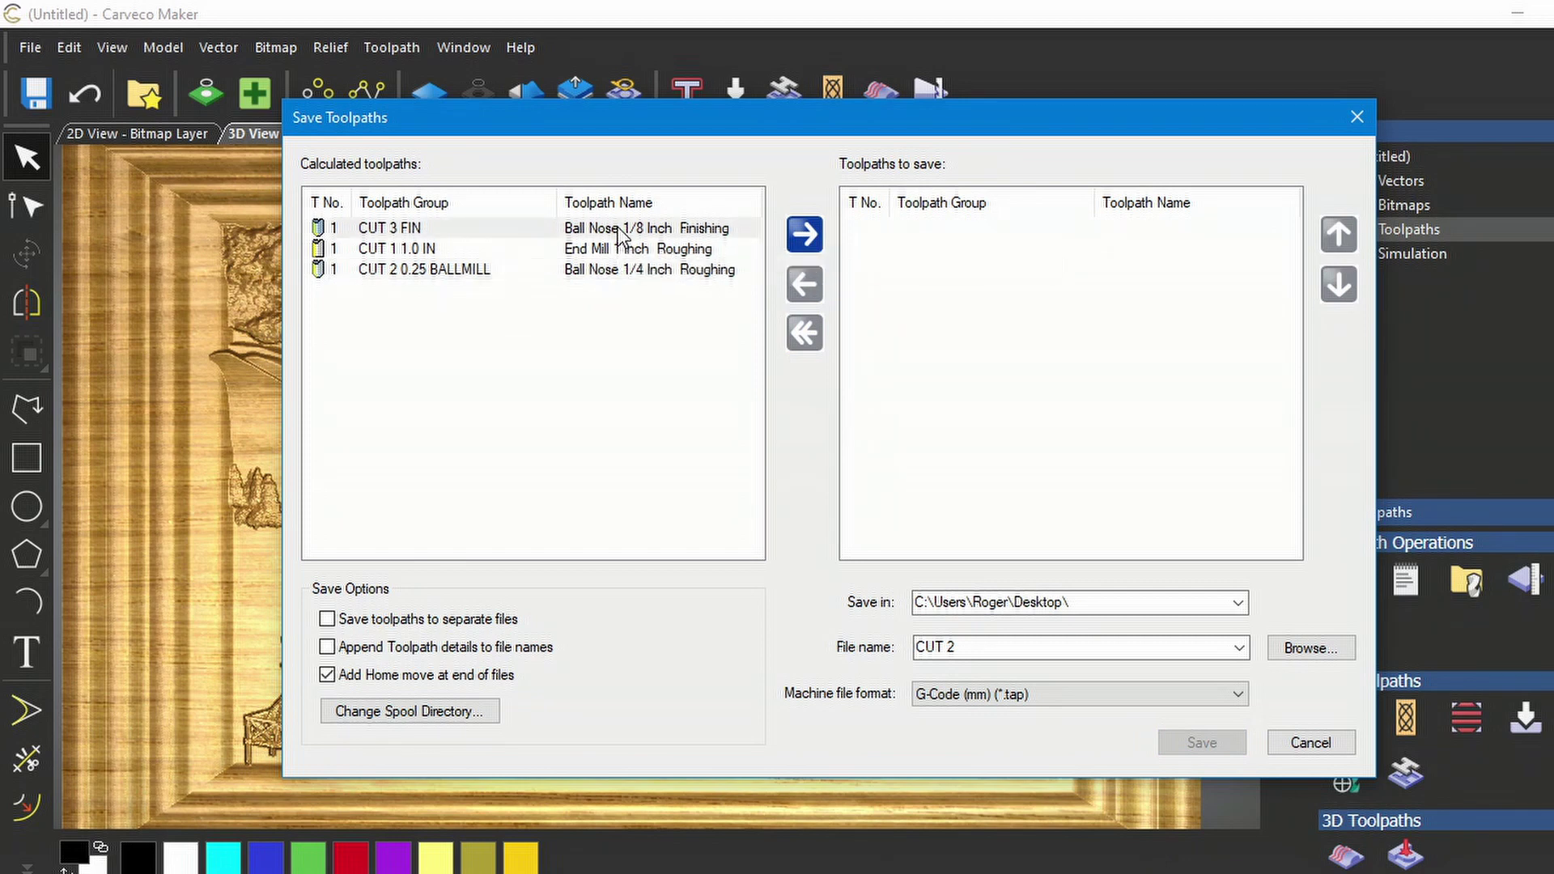
pyautogui.click(805, 235)
pyautogui.click(950, 640)
pyautogui.click(956, 647)
pyautogui.doubleClick(956, 647)
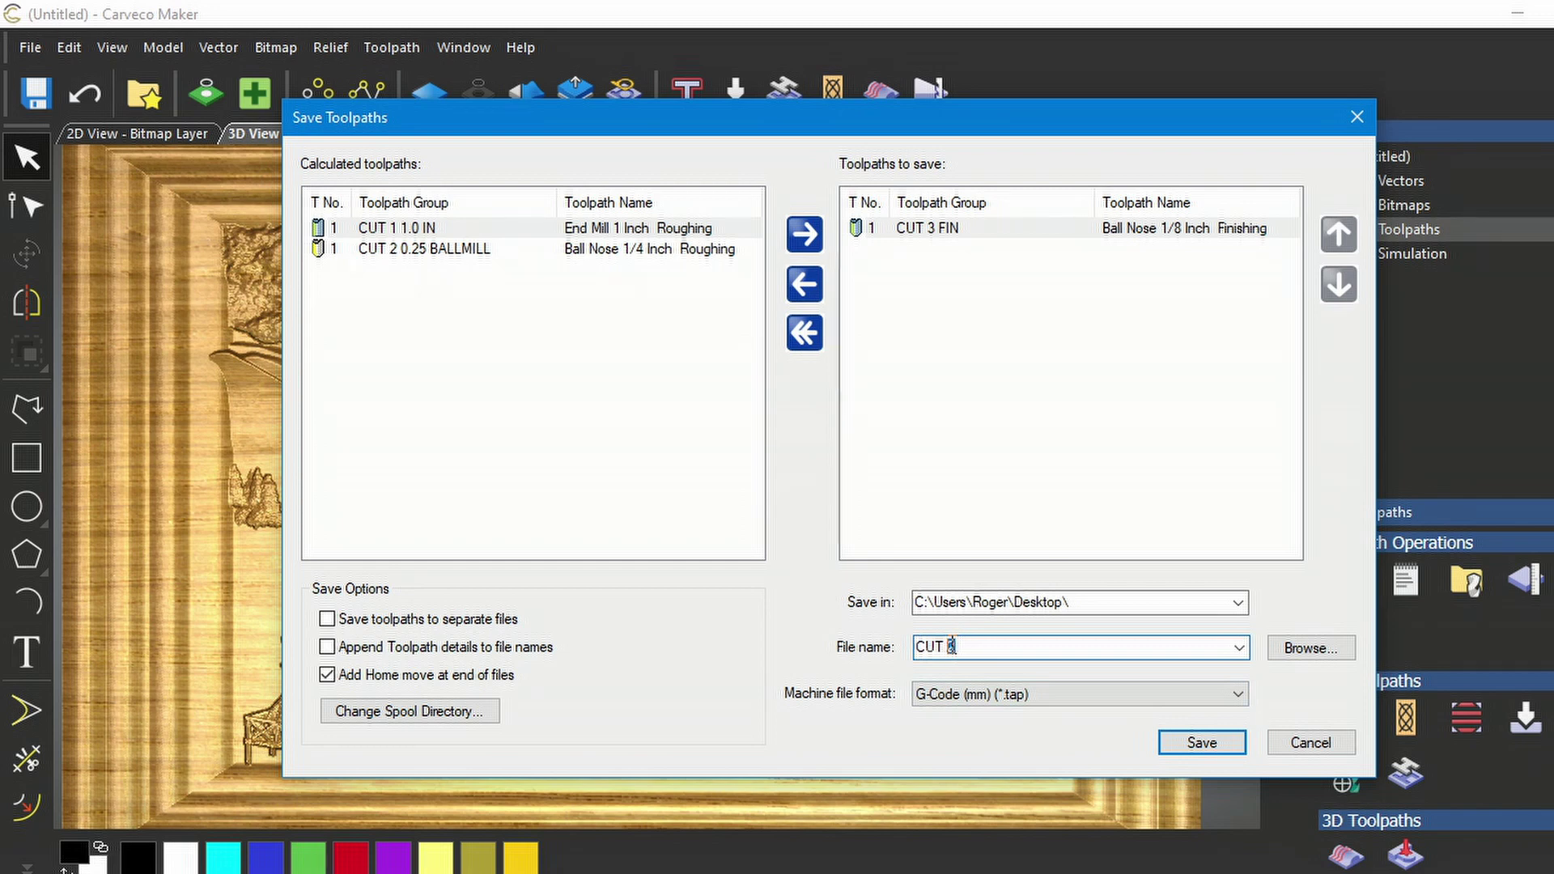
pyautogui.write('3')
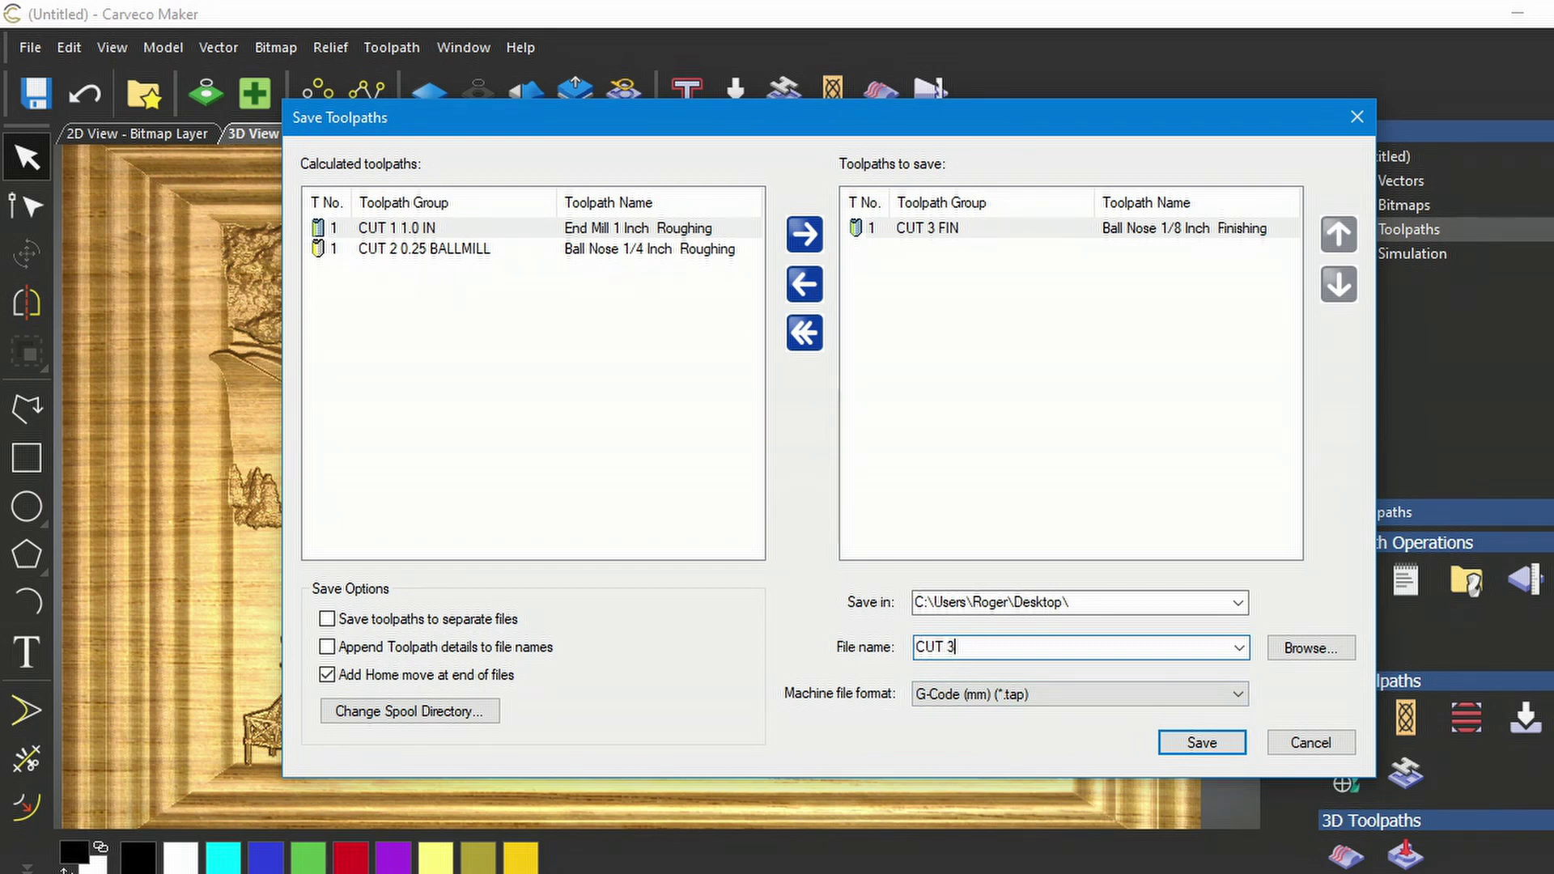
pyautogui.click(1227, 749)
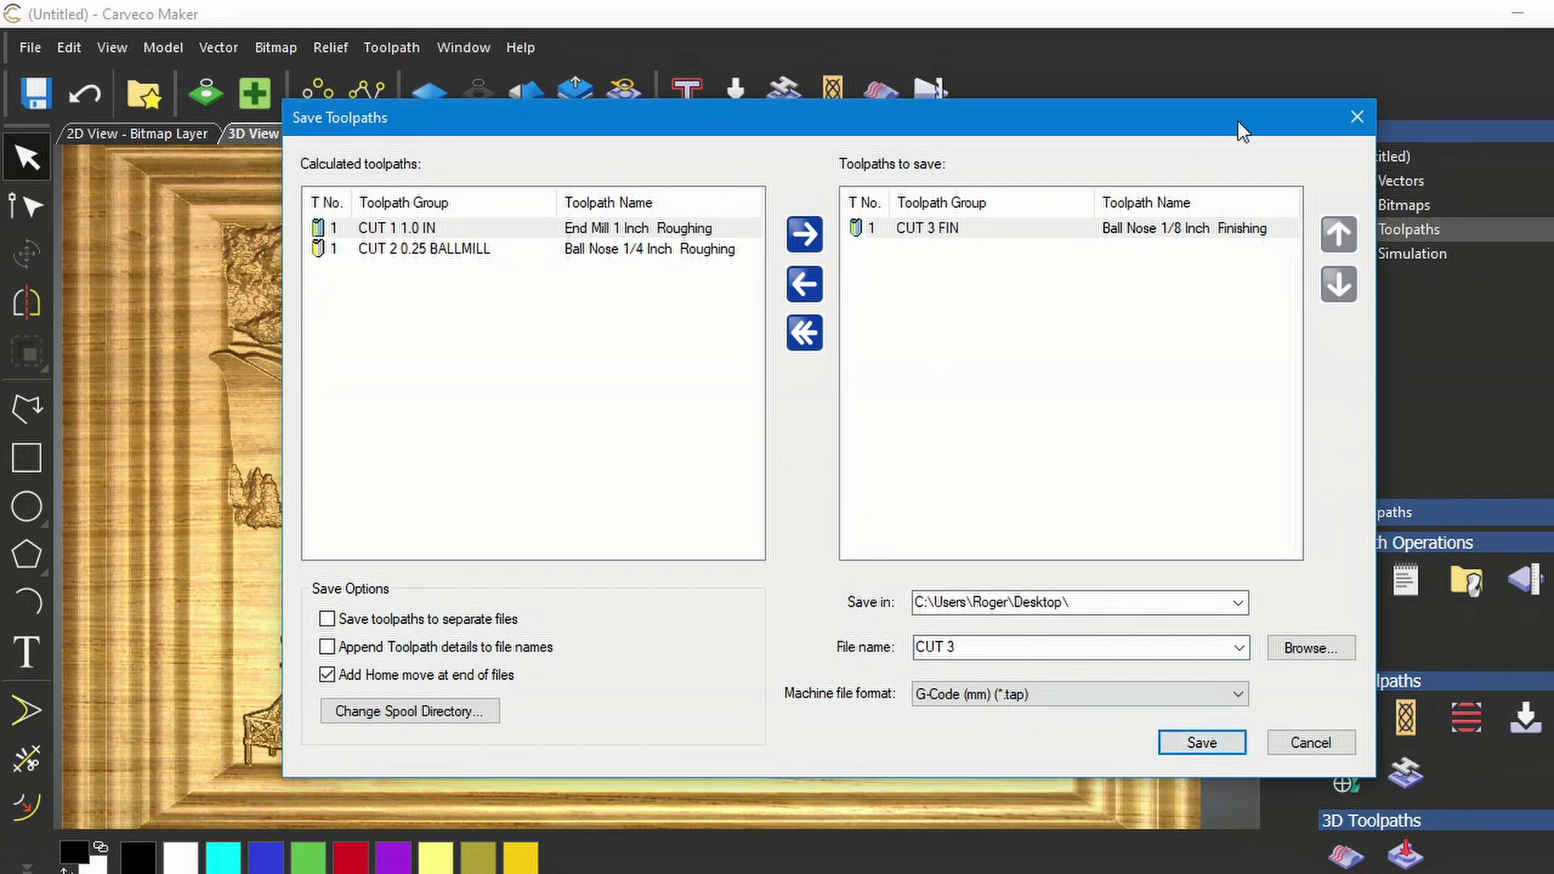
pyautogui.click(1358, 117)
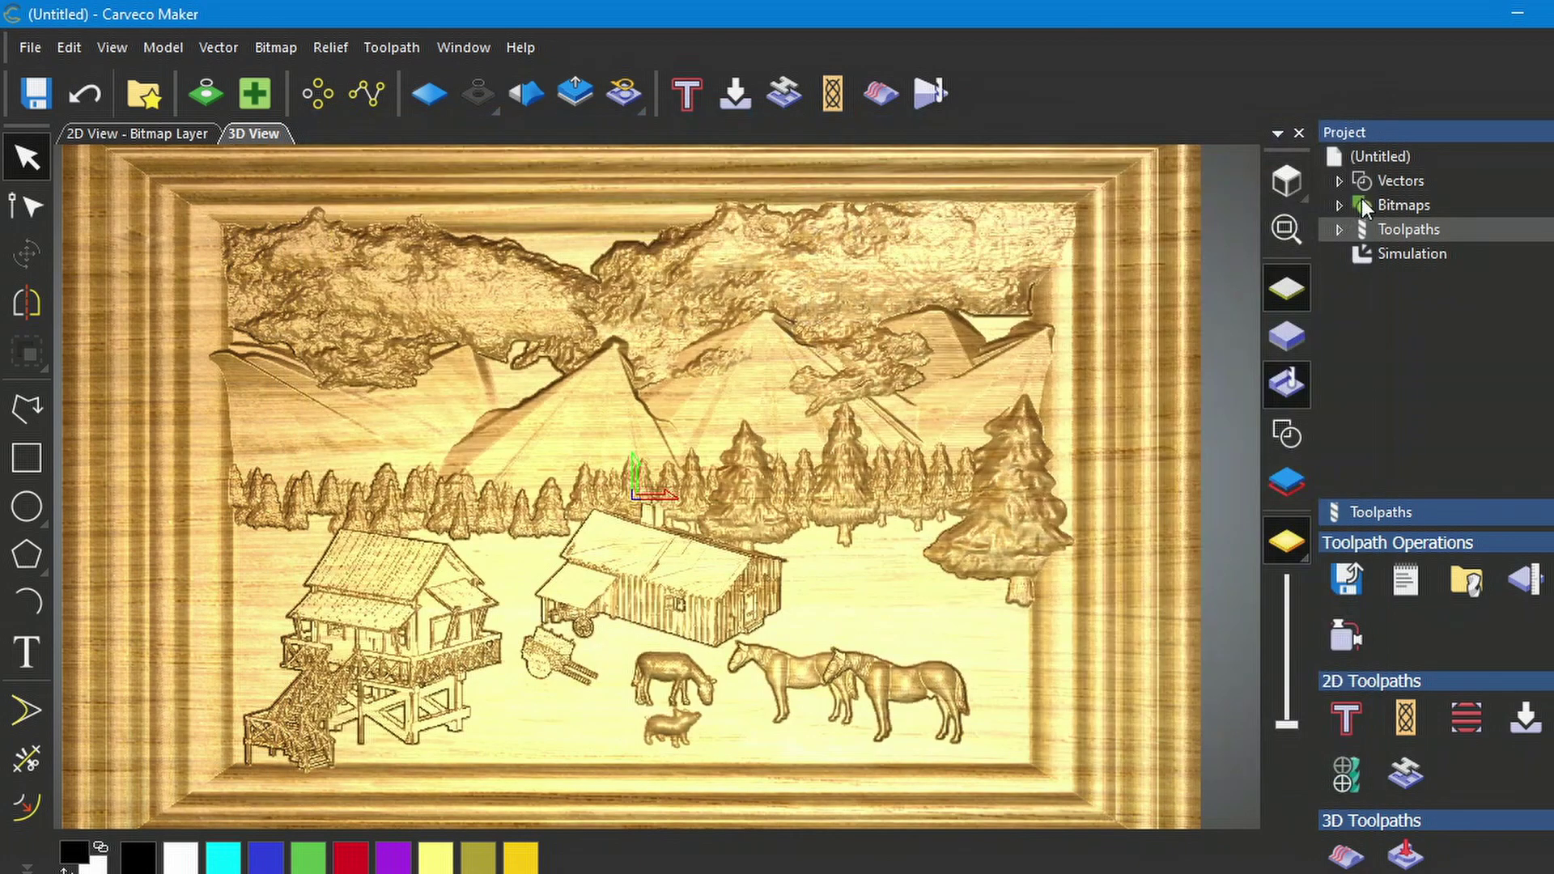